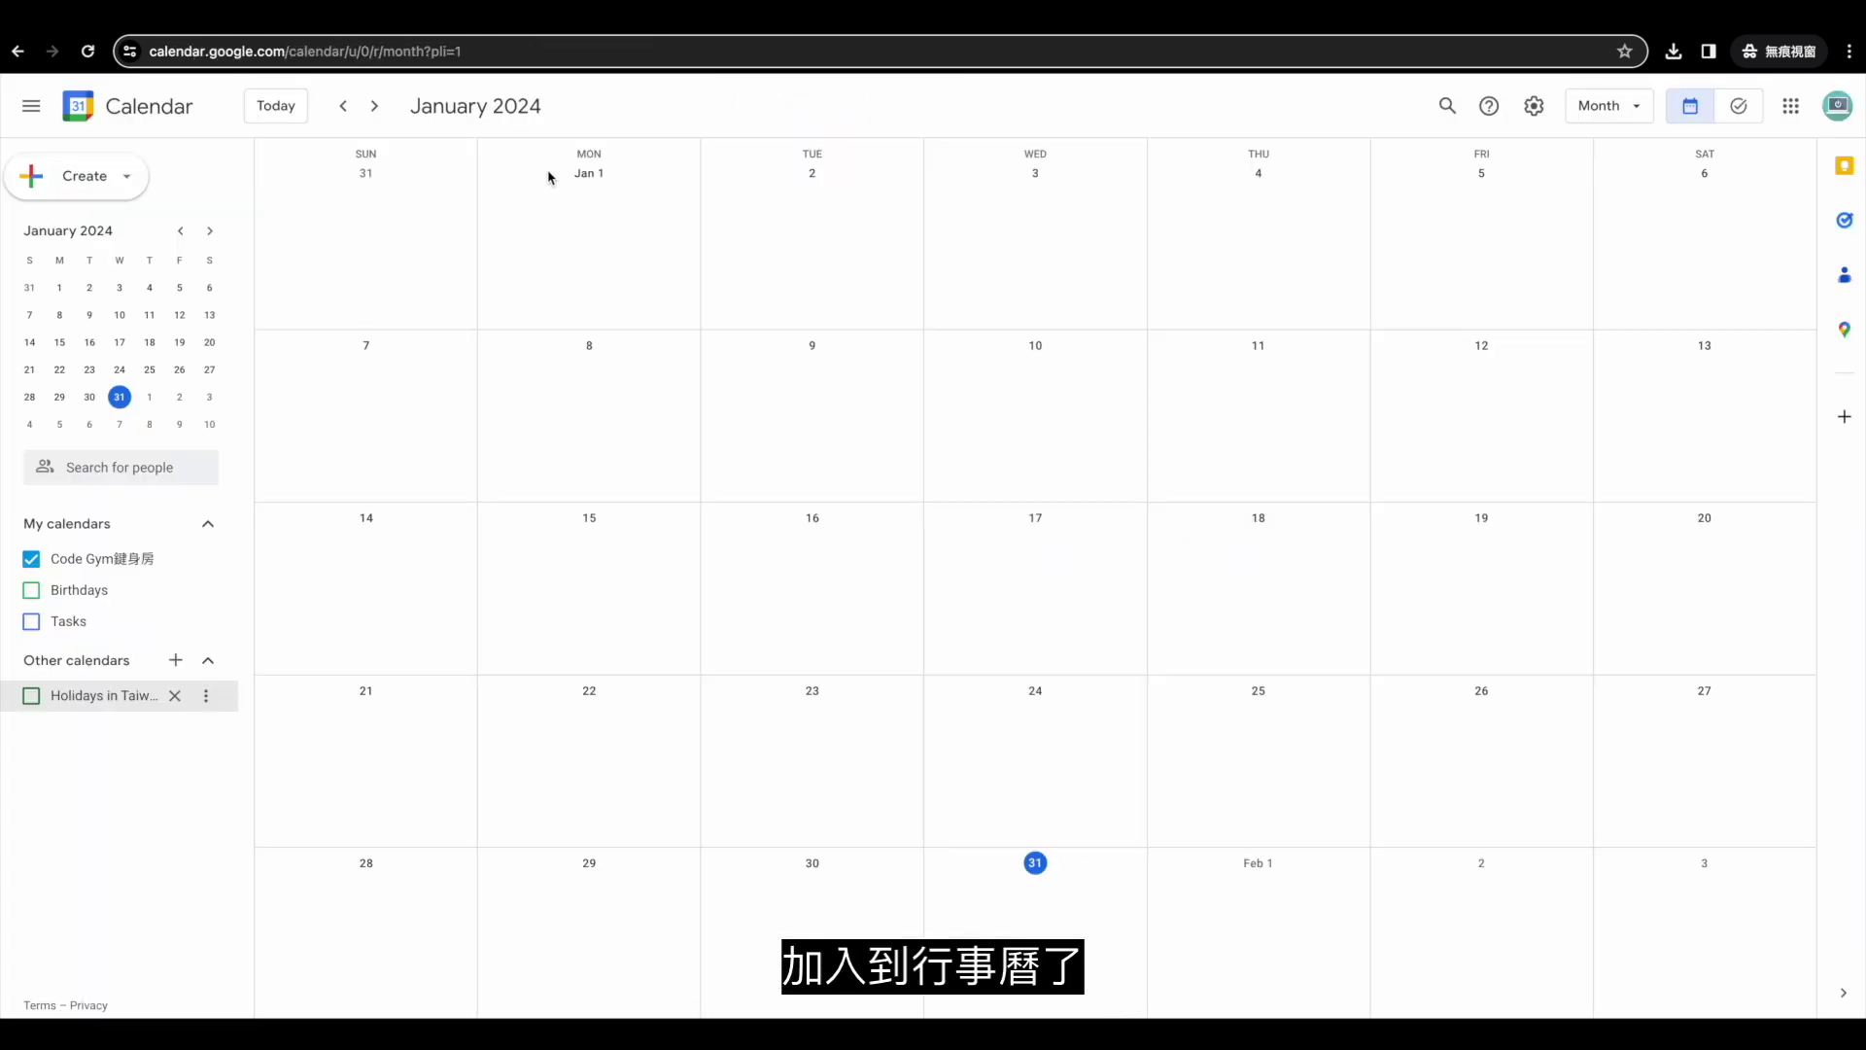
Go to February 2024 in Google Calendar and open the 5-Day Fukuoka Trip event.
left_click(374, 107)
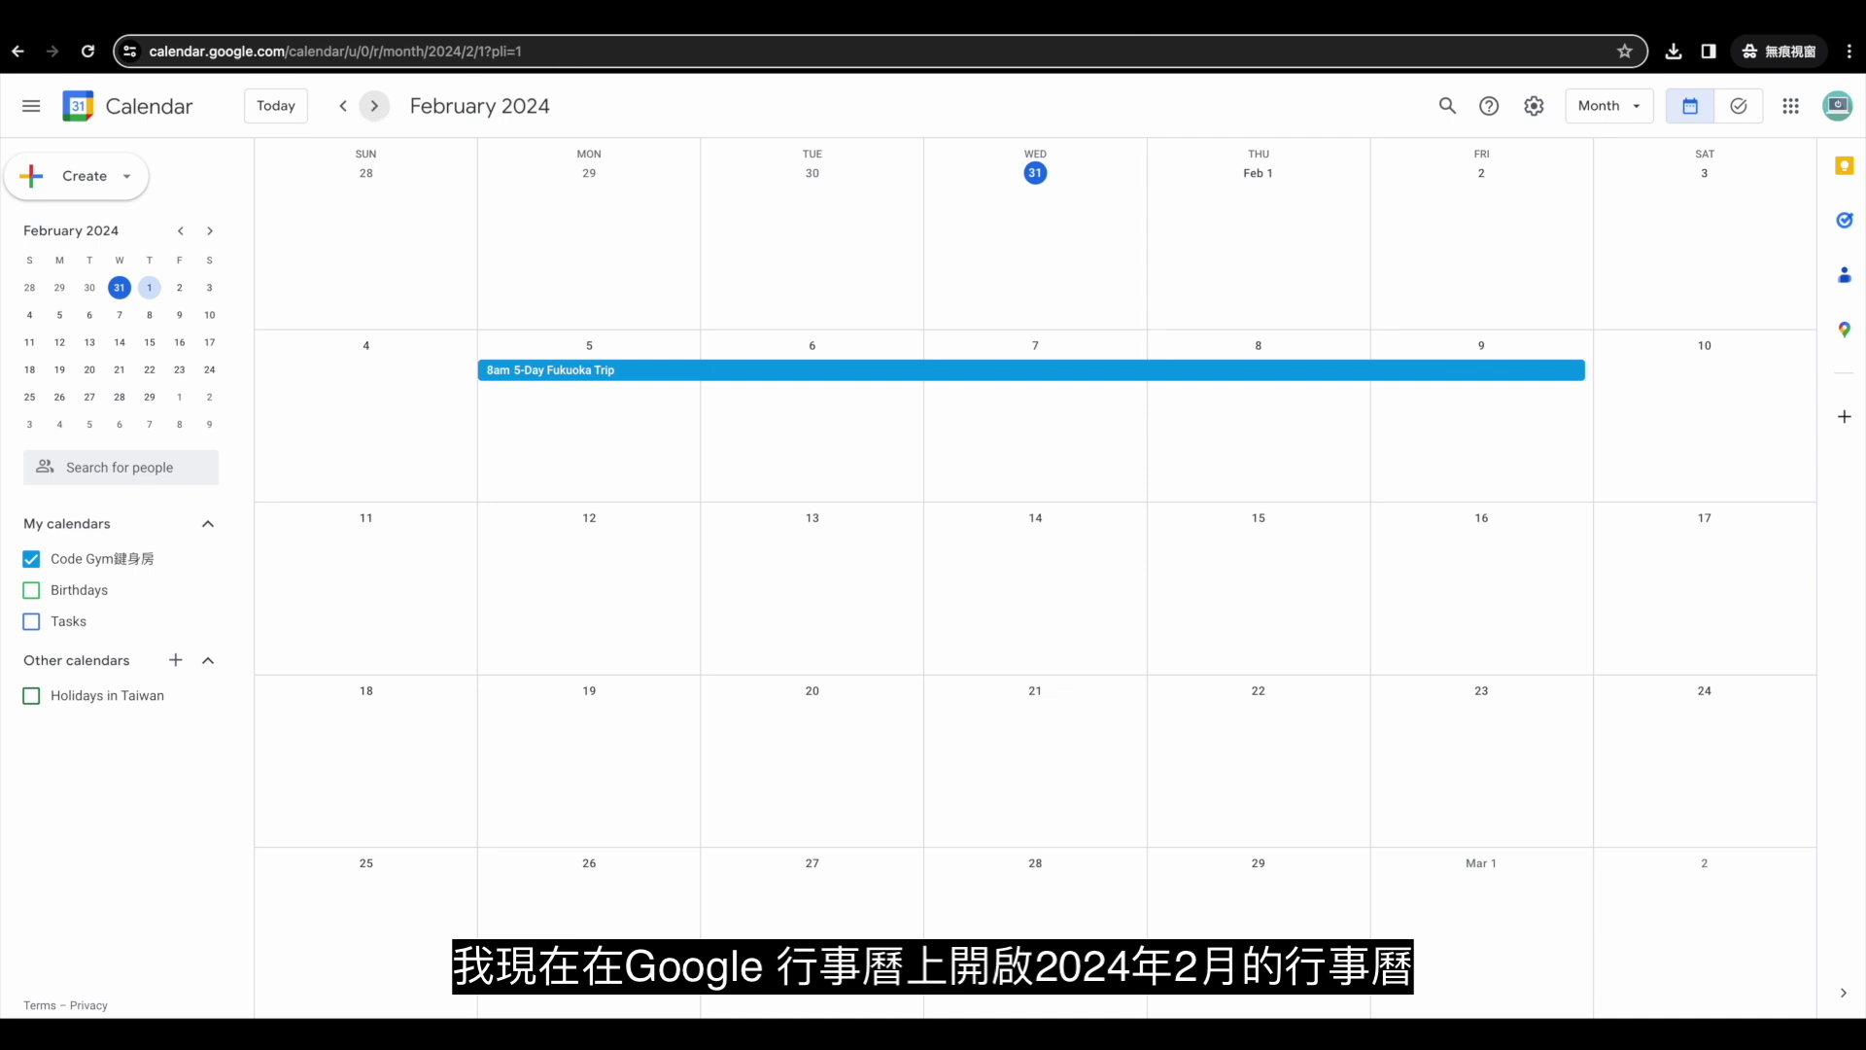
left_click(673, 370)
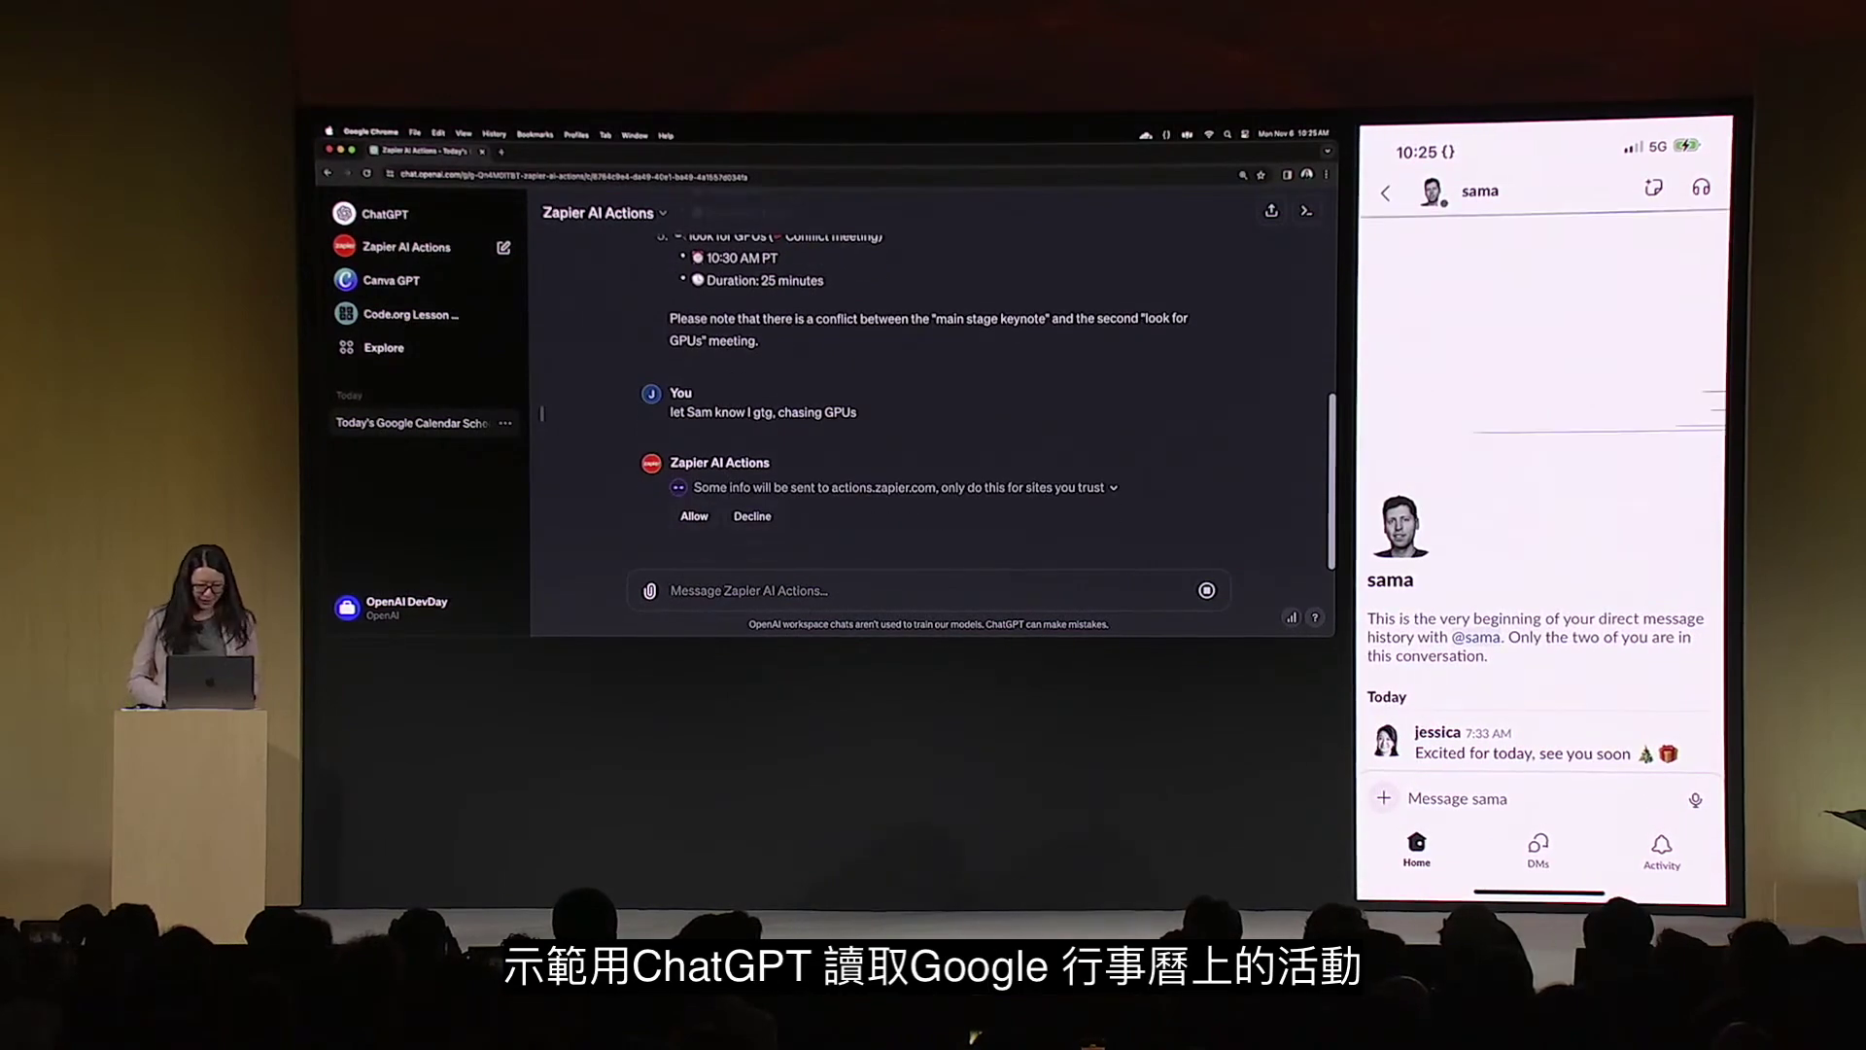
Allow actions.zapier.com, ask for today's schedule, and type a note telling a contact you must leave.
left_click(694, 498)
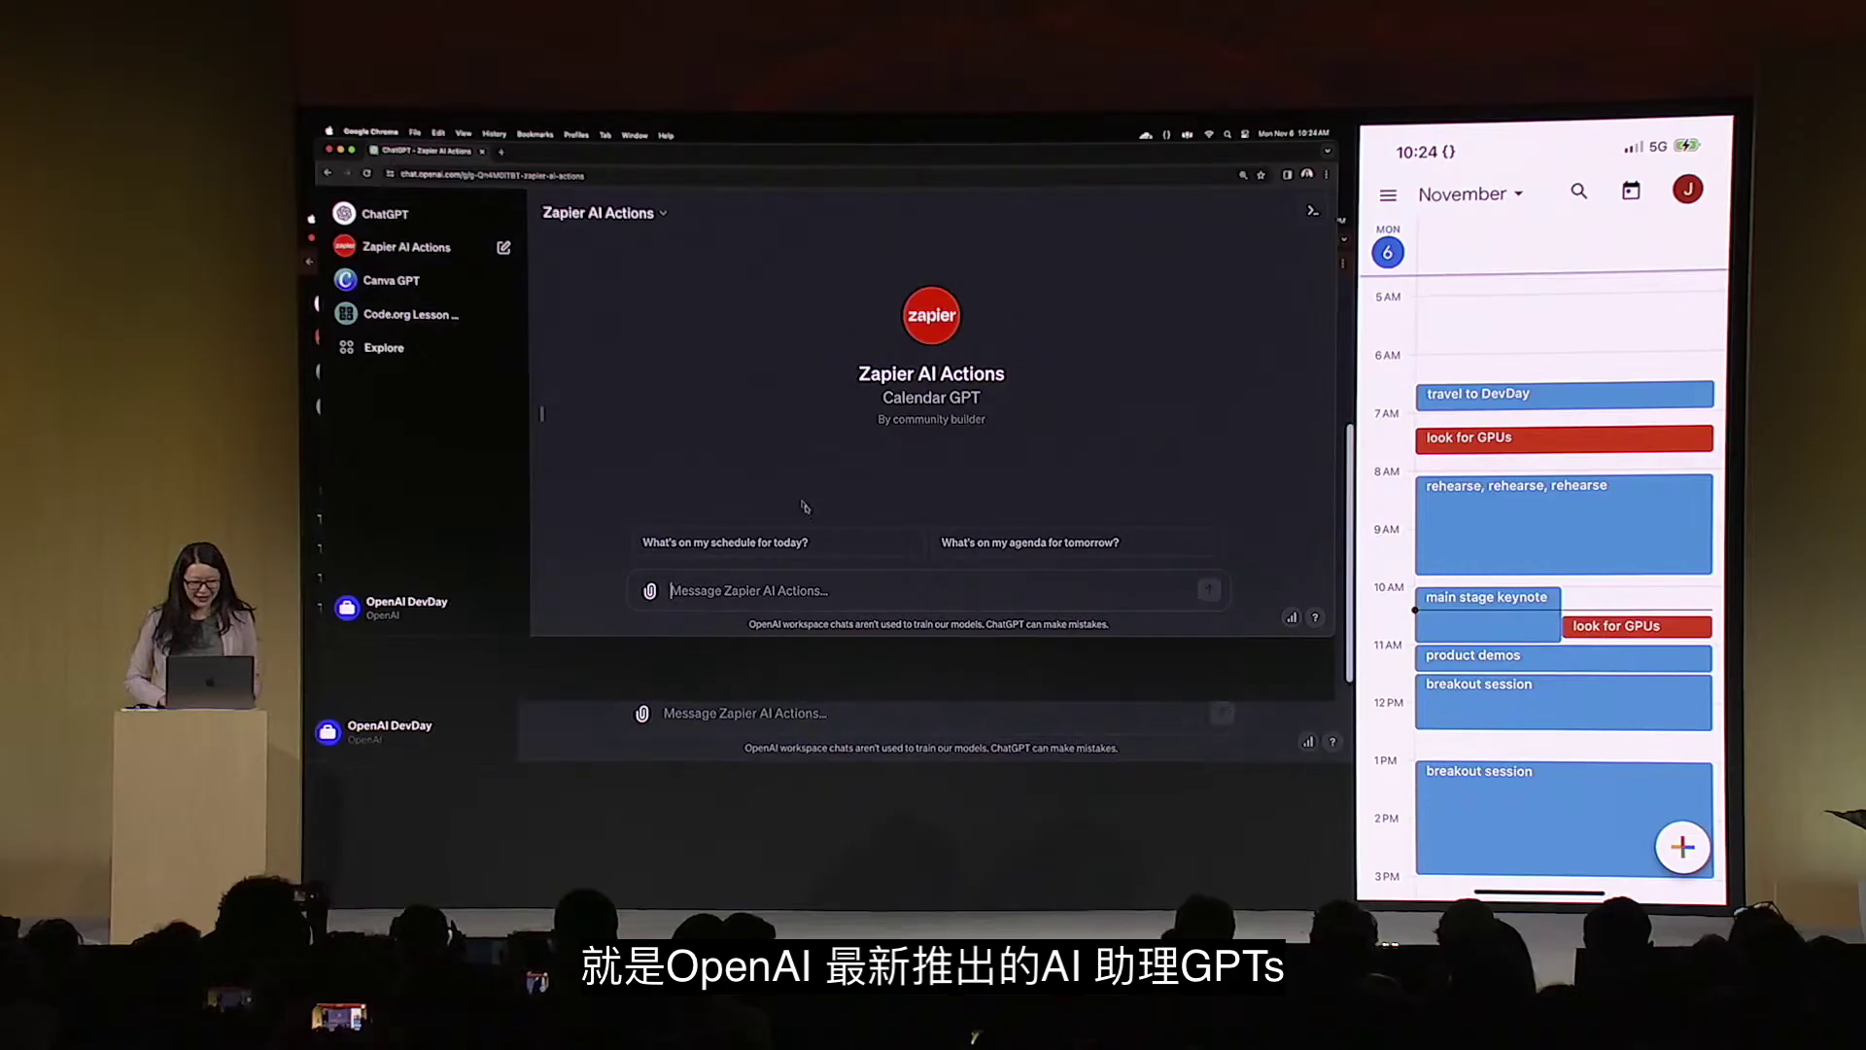
left_click(847, 549)
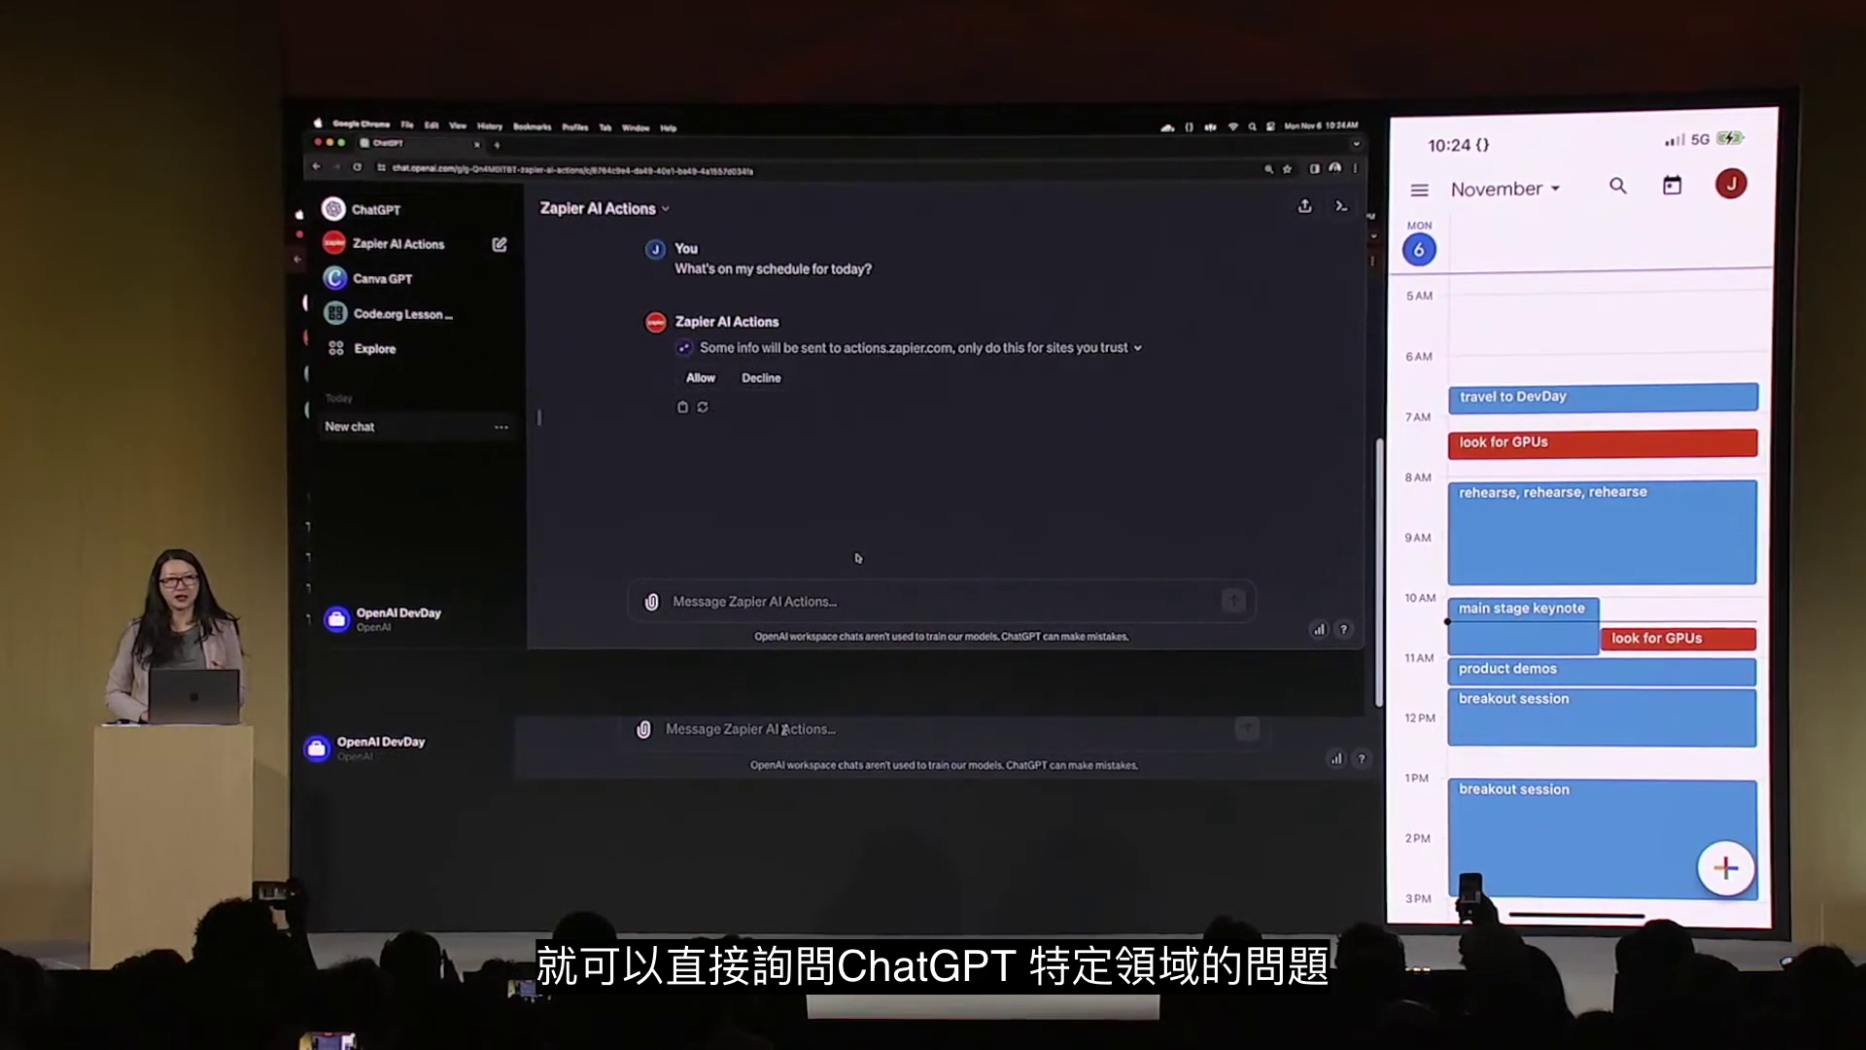
type("let Sam know")
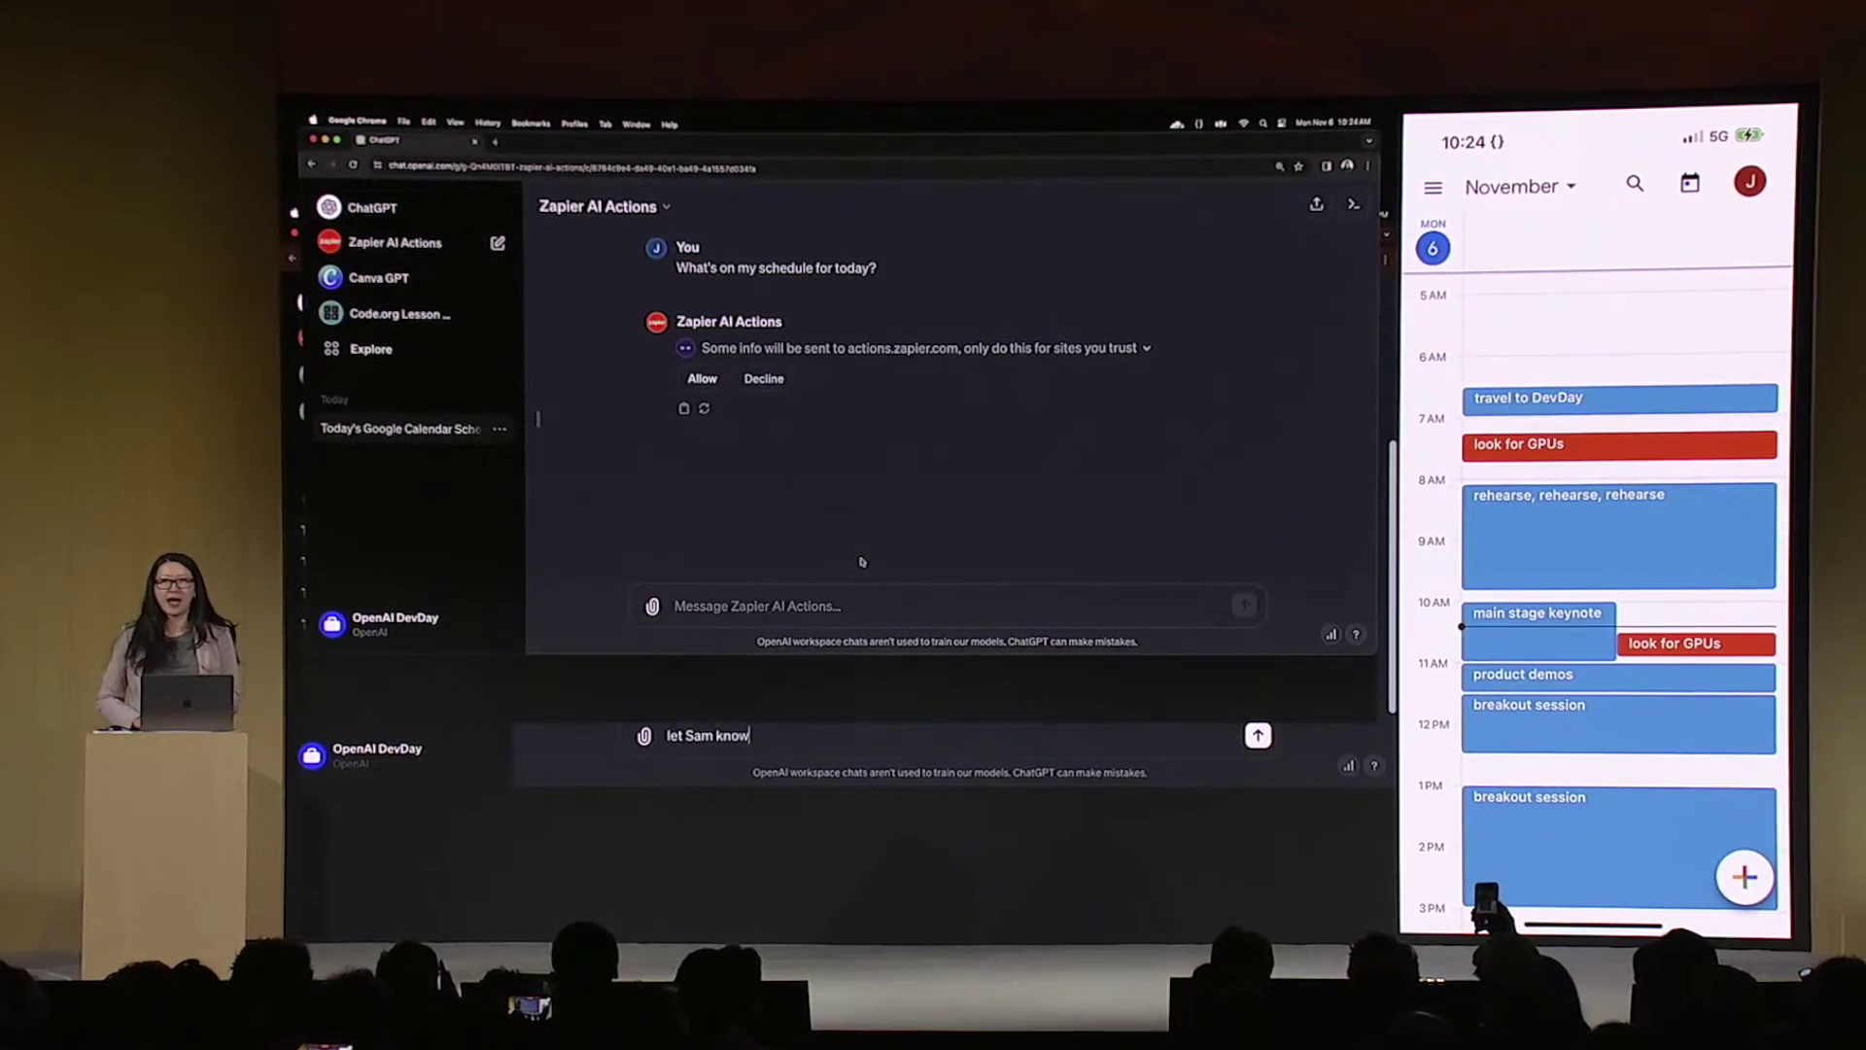
type(" I gtg, h")
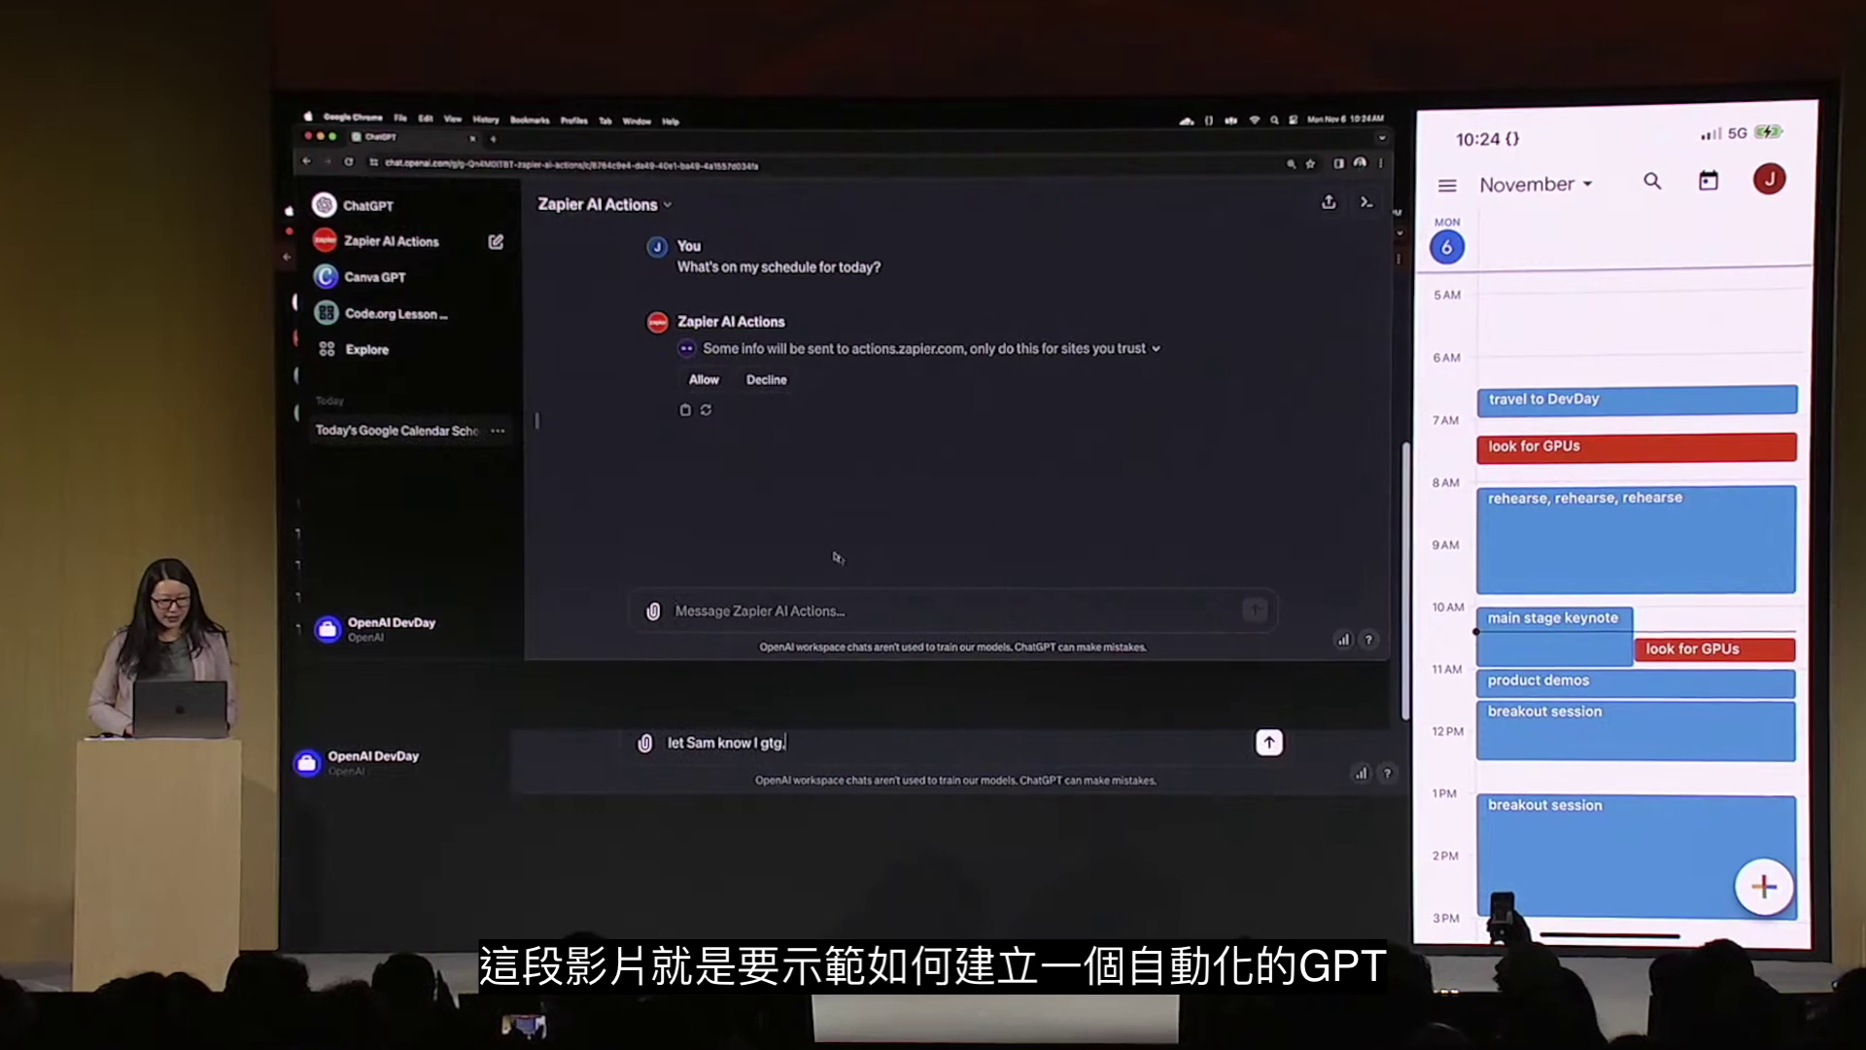
type("unting")
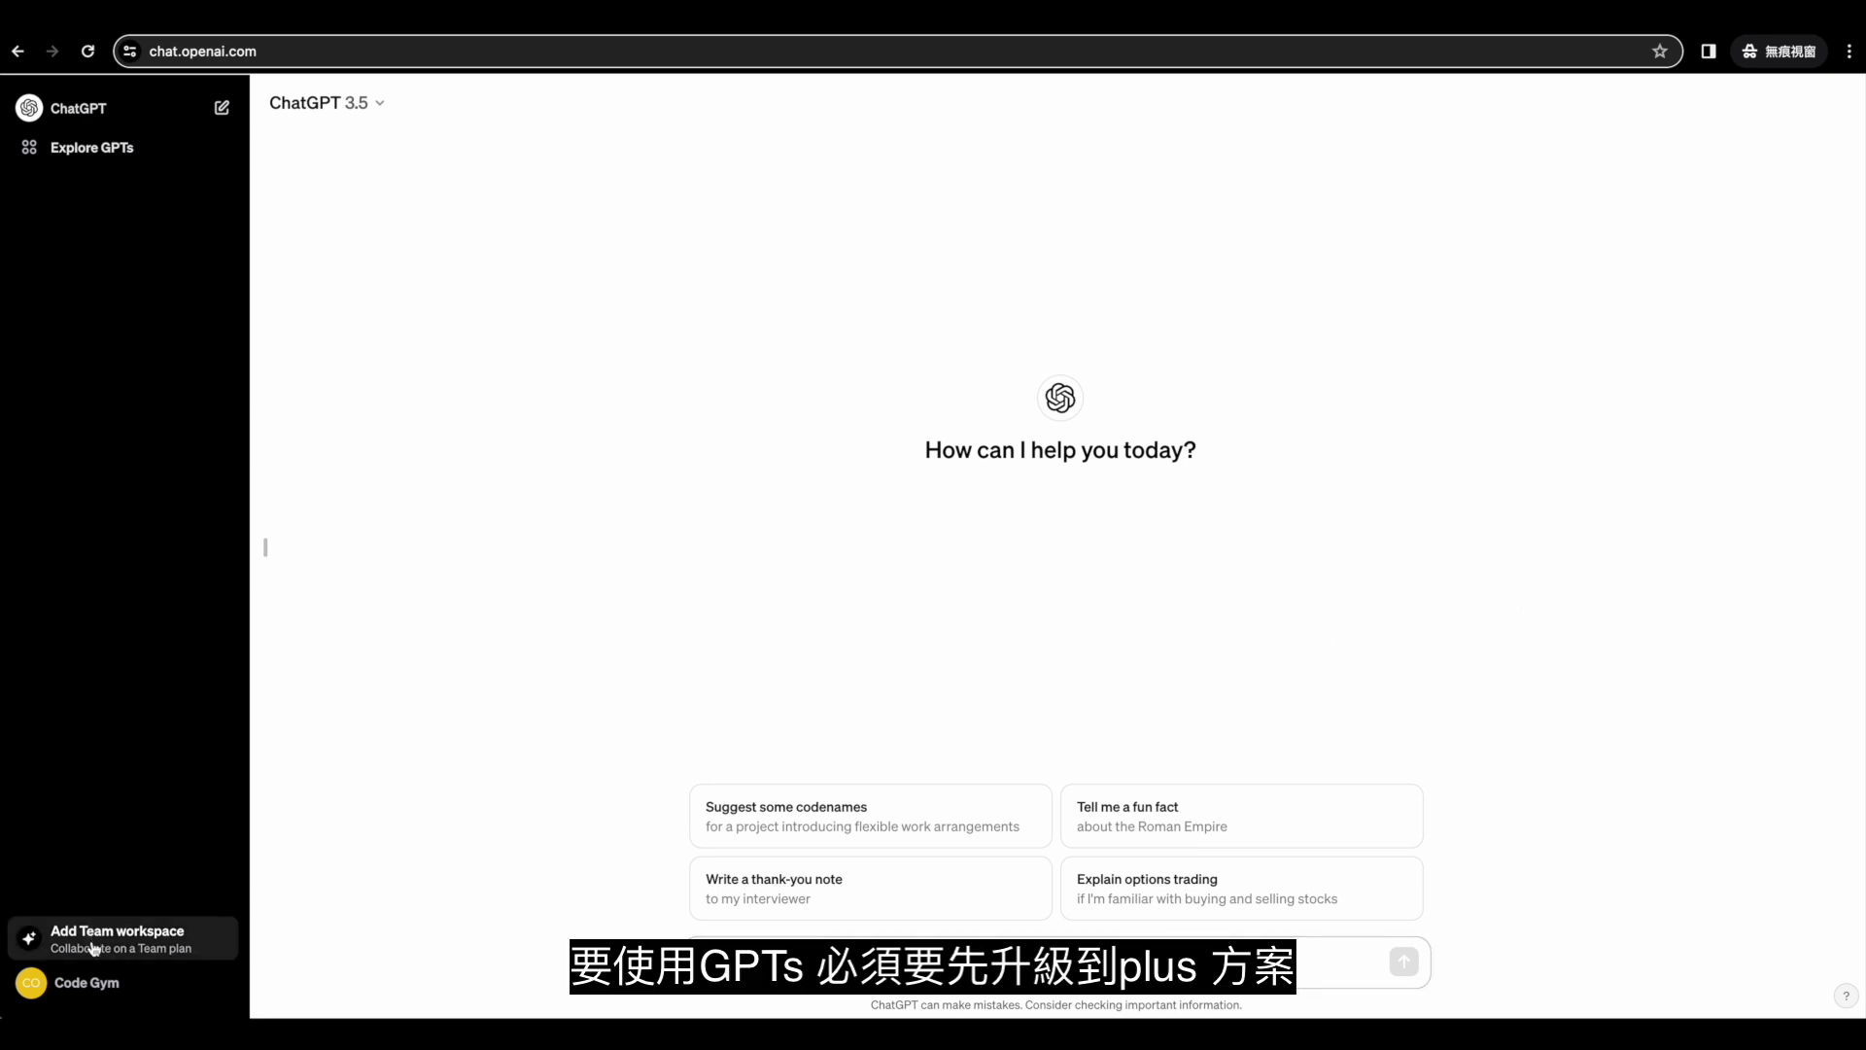
After glancing at upgrade plans, enable the Plugins beta feature and switch the chat to Plugins.
left_click(145, 931)
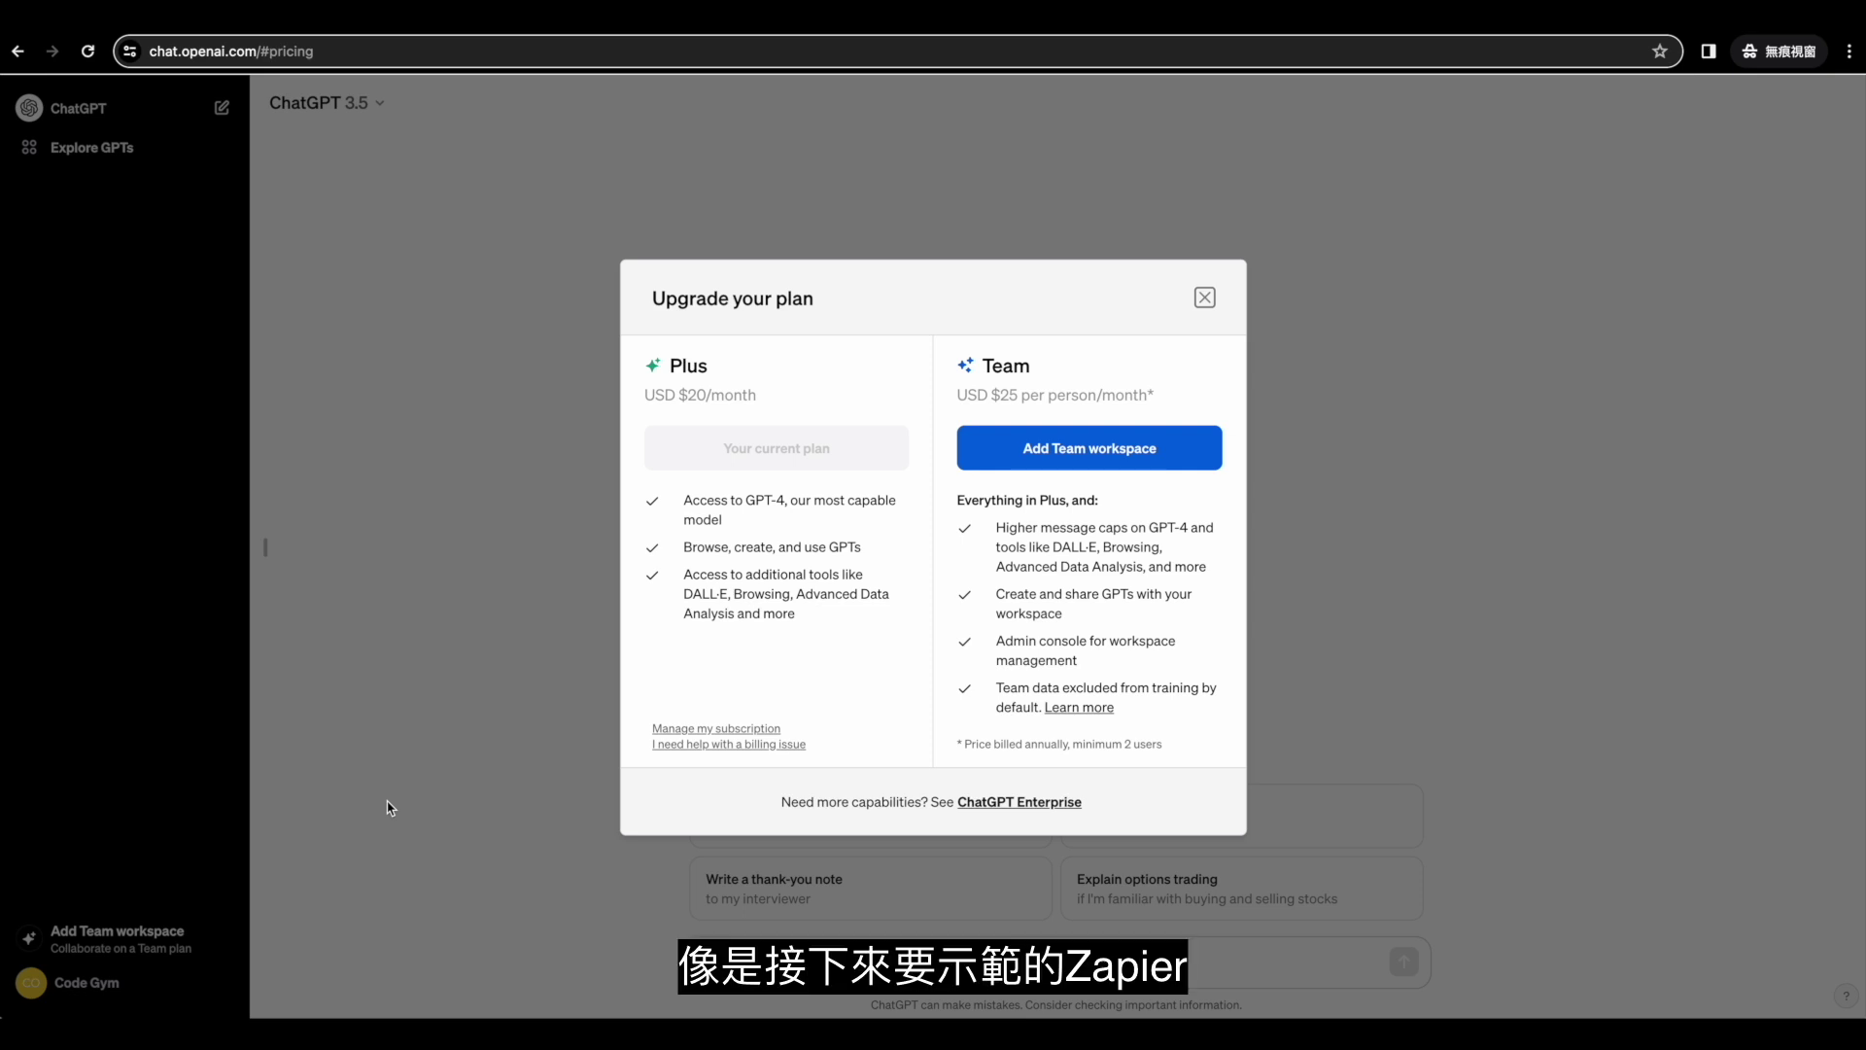
left_click(387, 808)
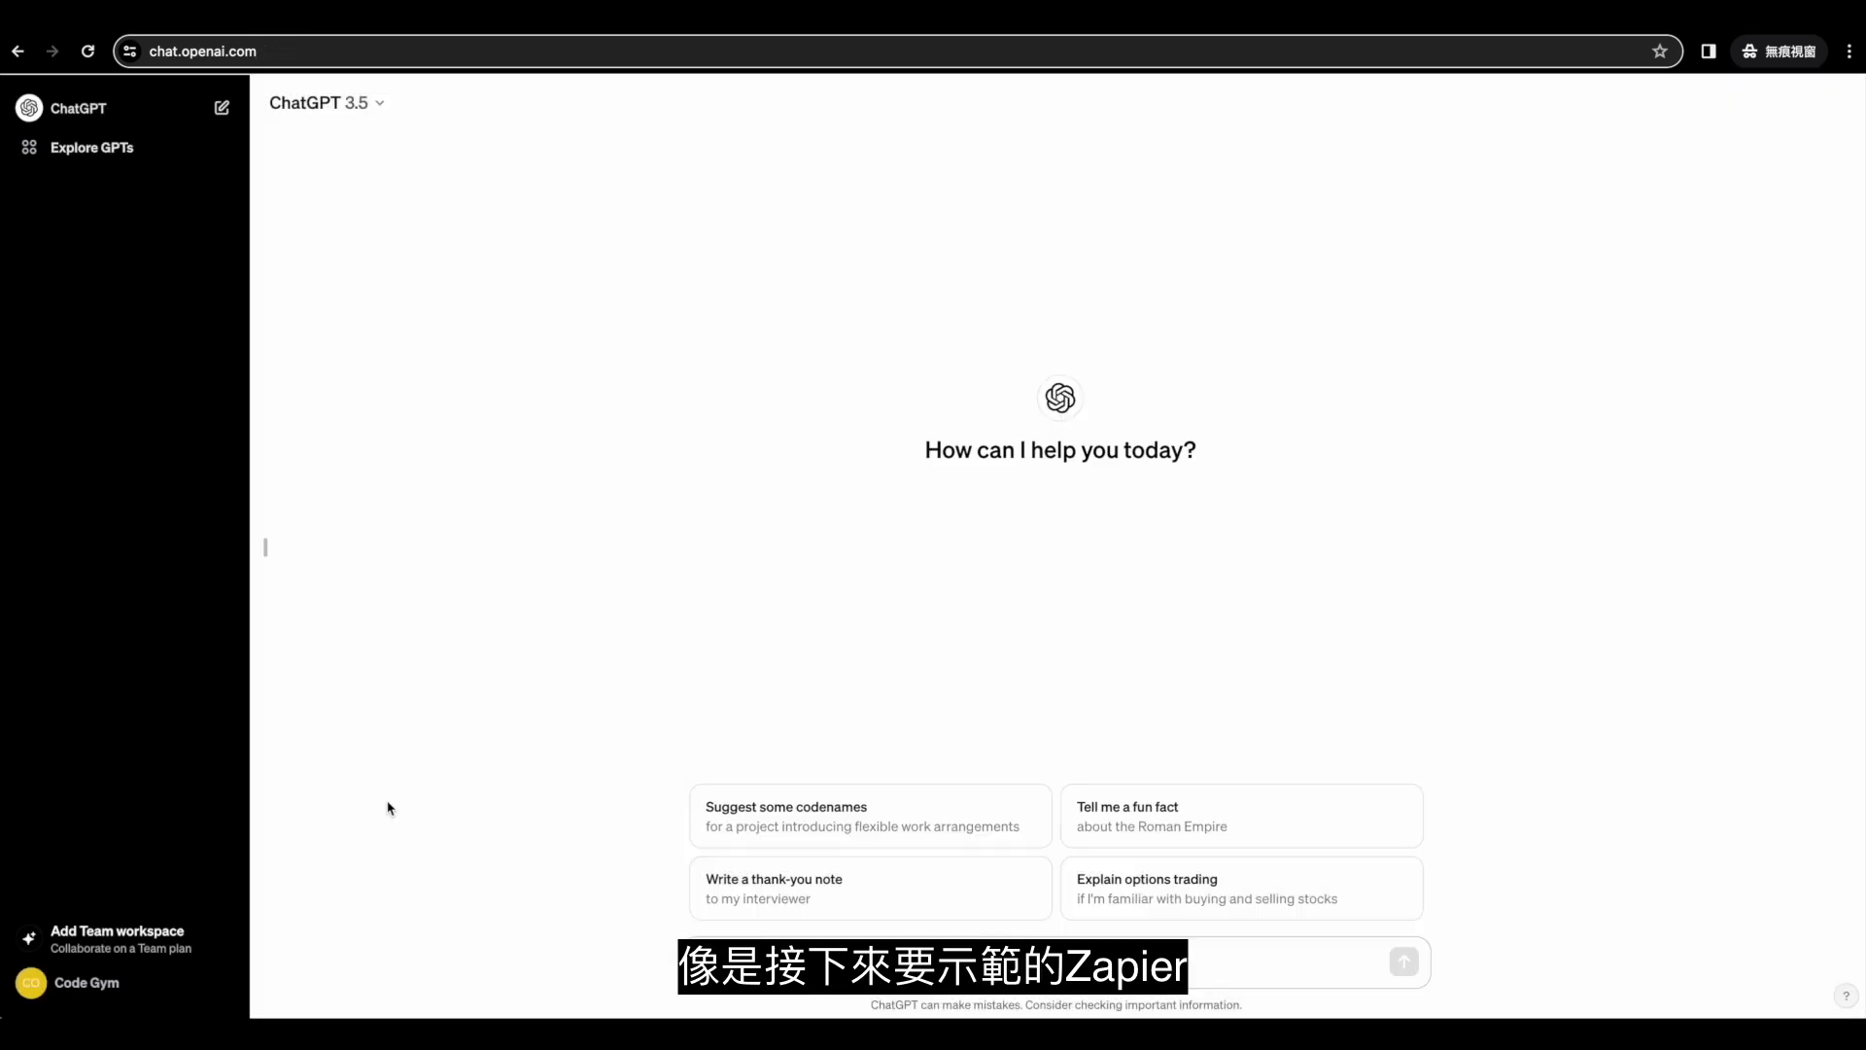
left_click(86, 980)
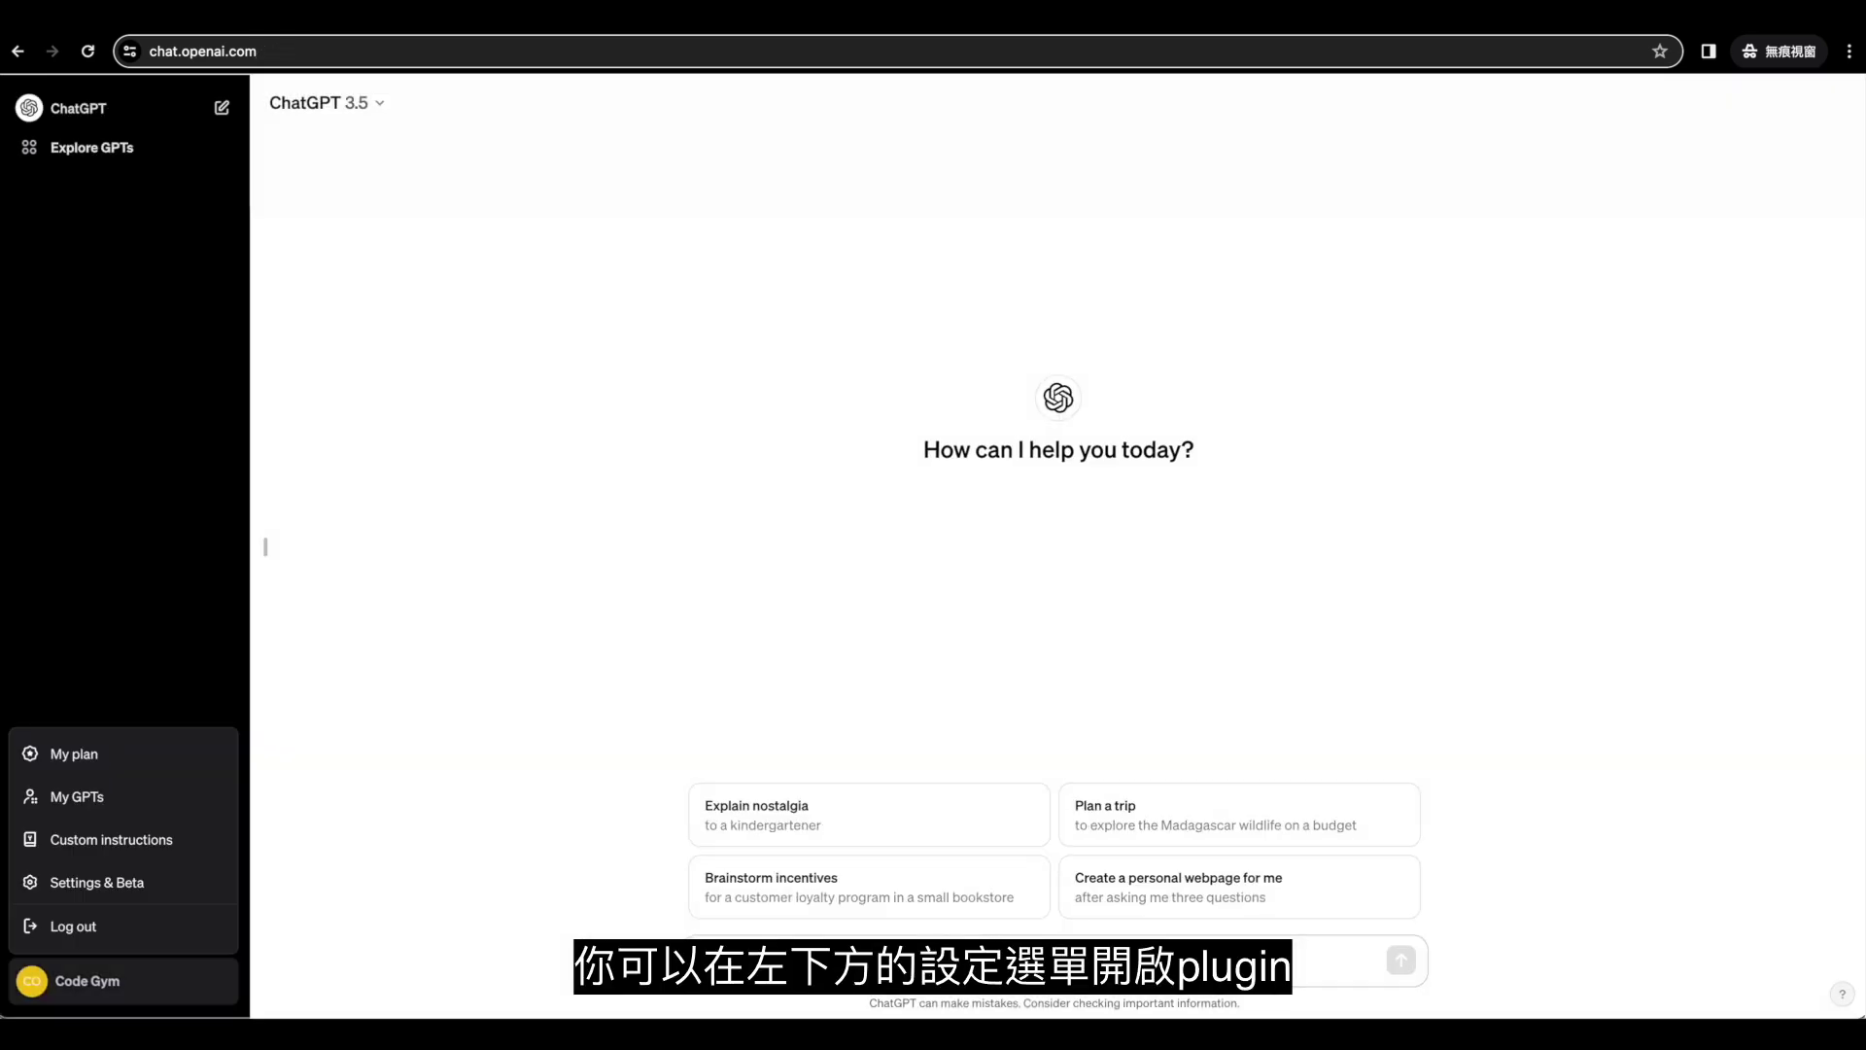
left_click(96, 881)
left_click(685, 498)
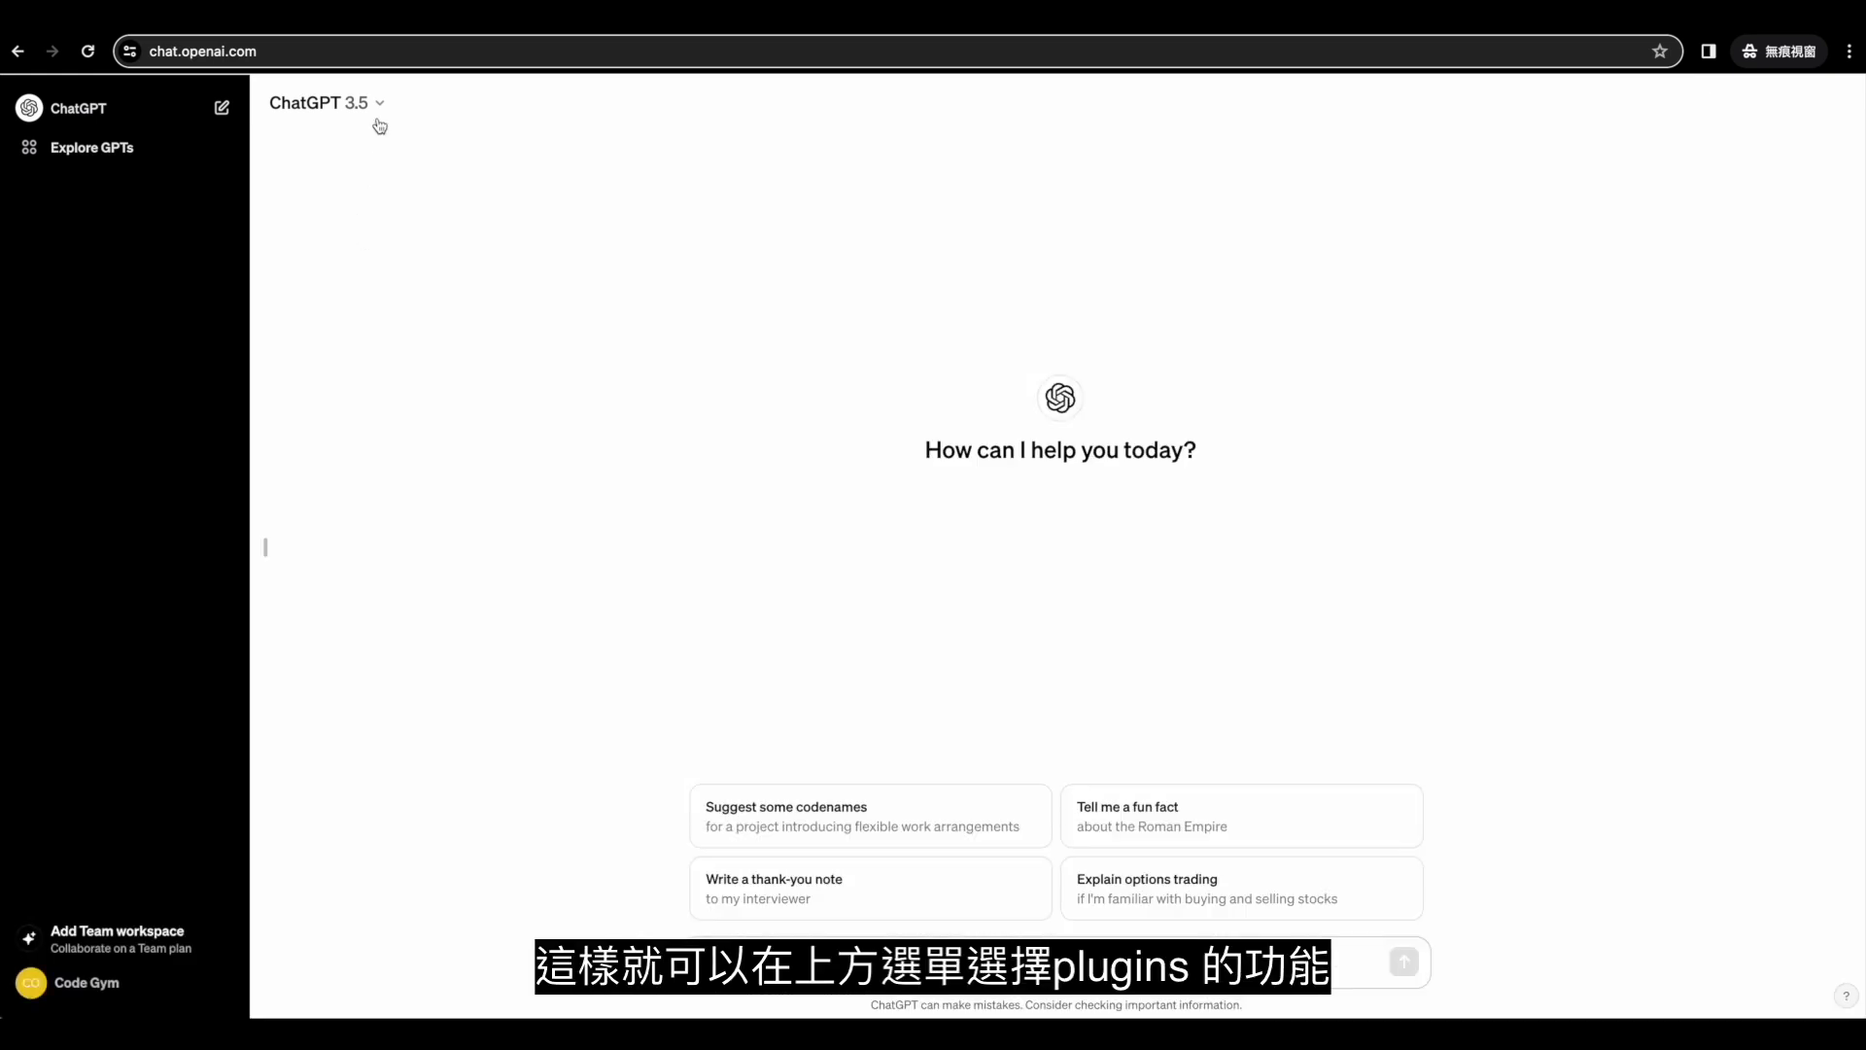
left_click(379, 107)
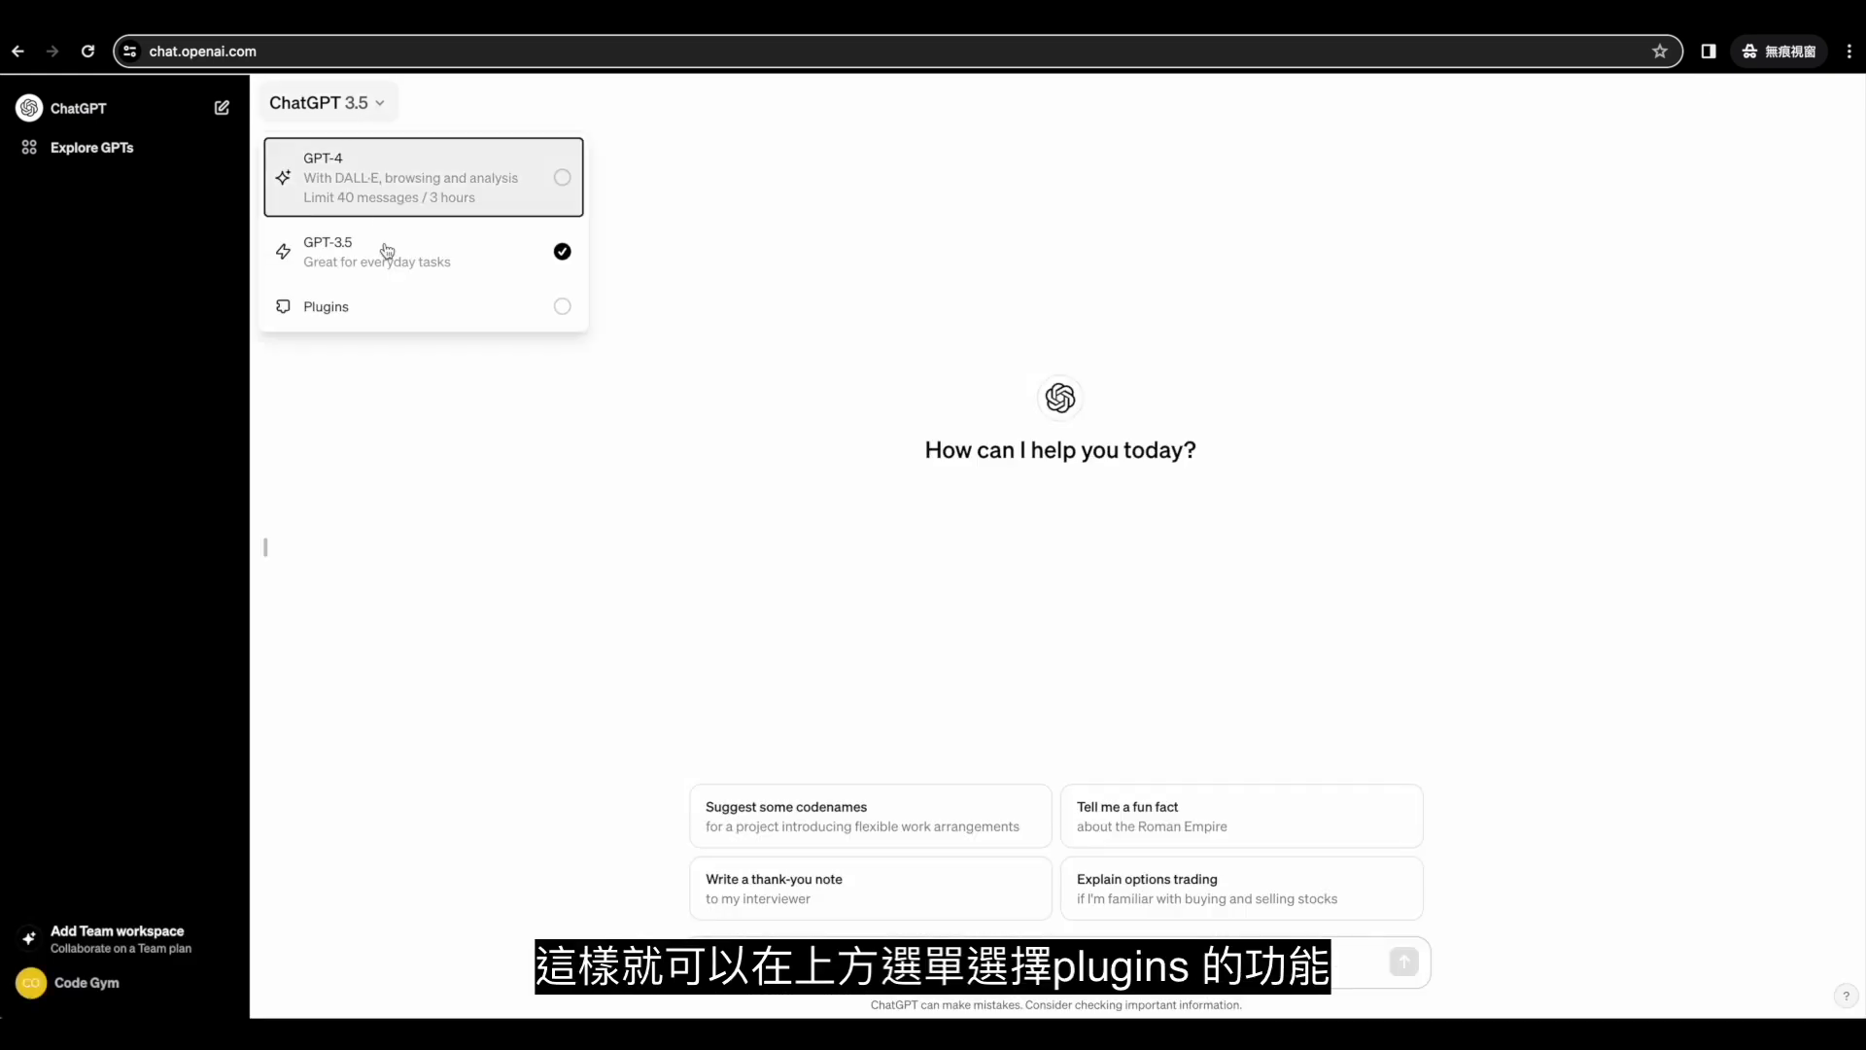
left_click(412, 309)
Search the plugin store for 'zapier' and install the Zapier plugin.
left_click(599, 116)
left_click(598, 167)
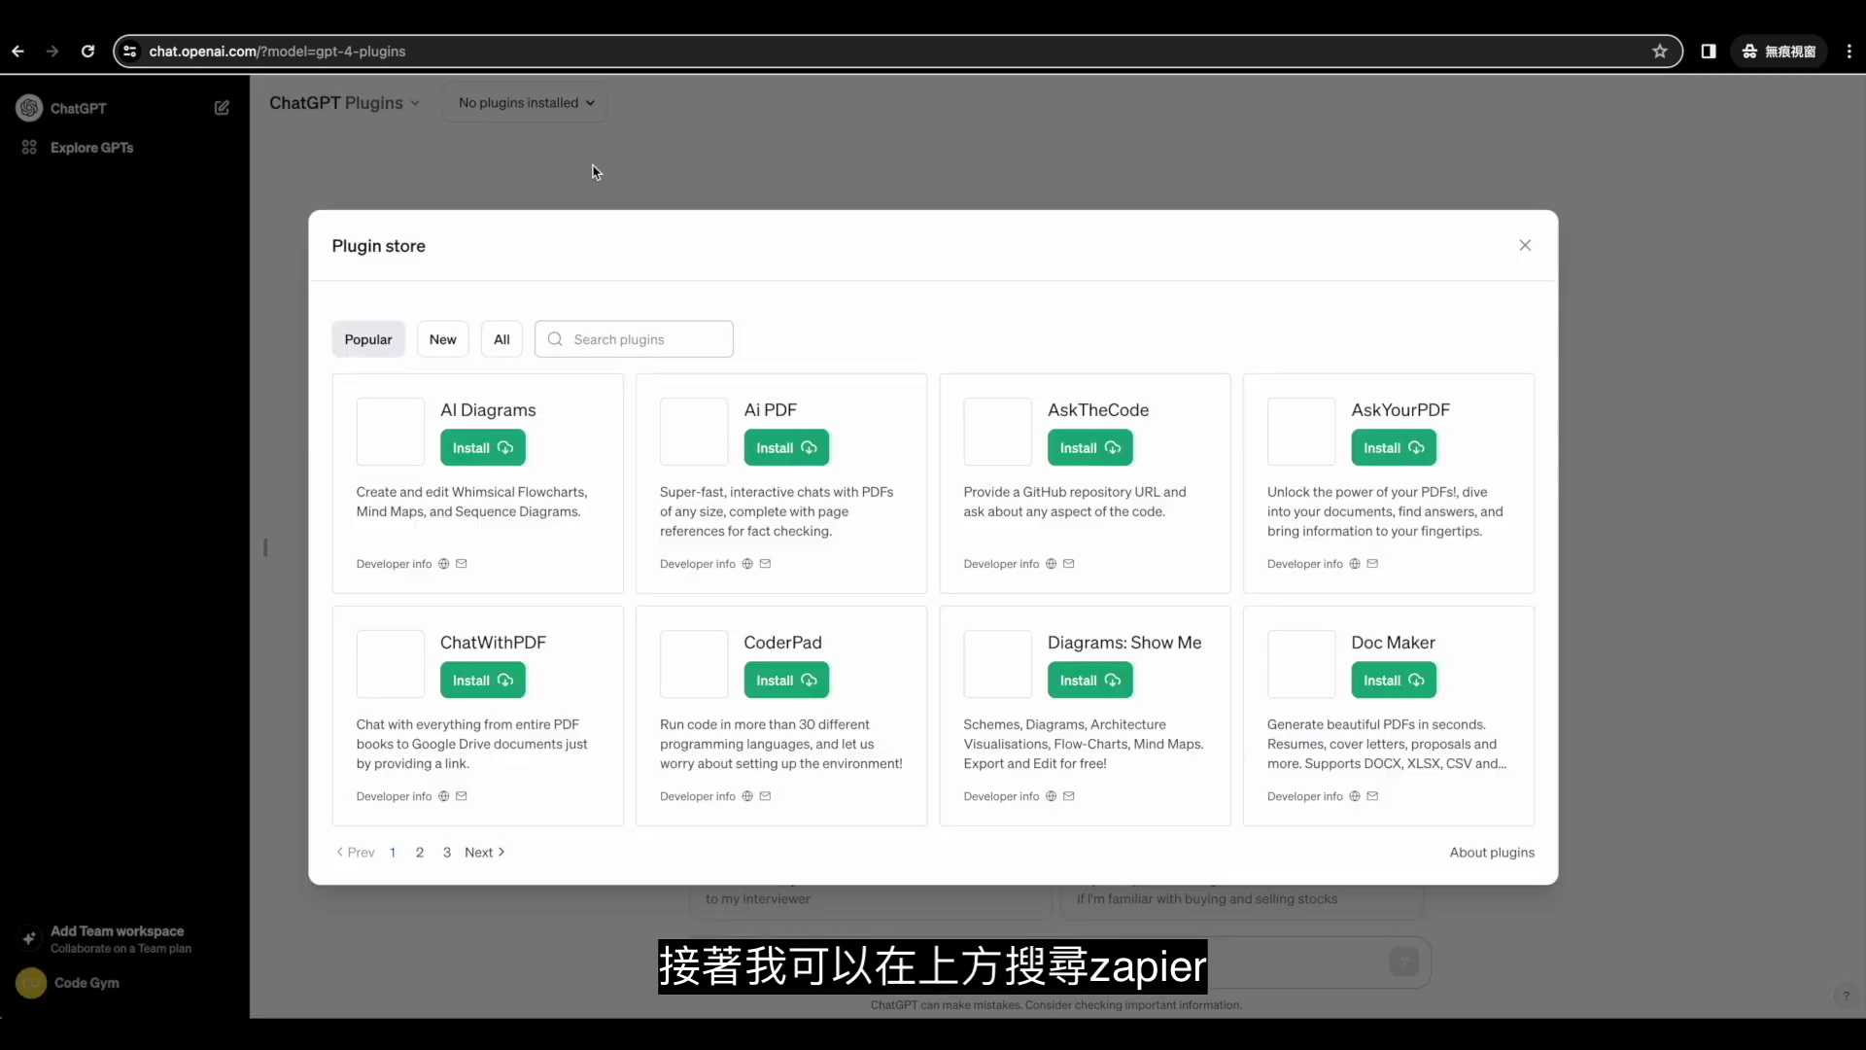
left_click(622, 338)
type("zapier")
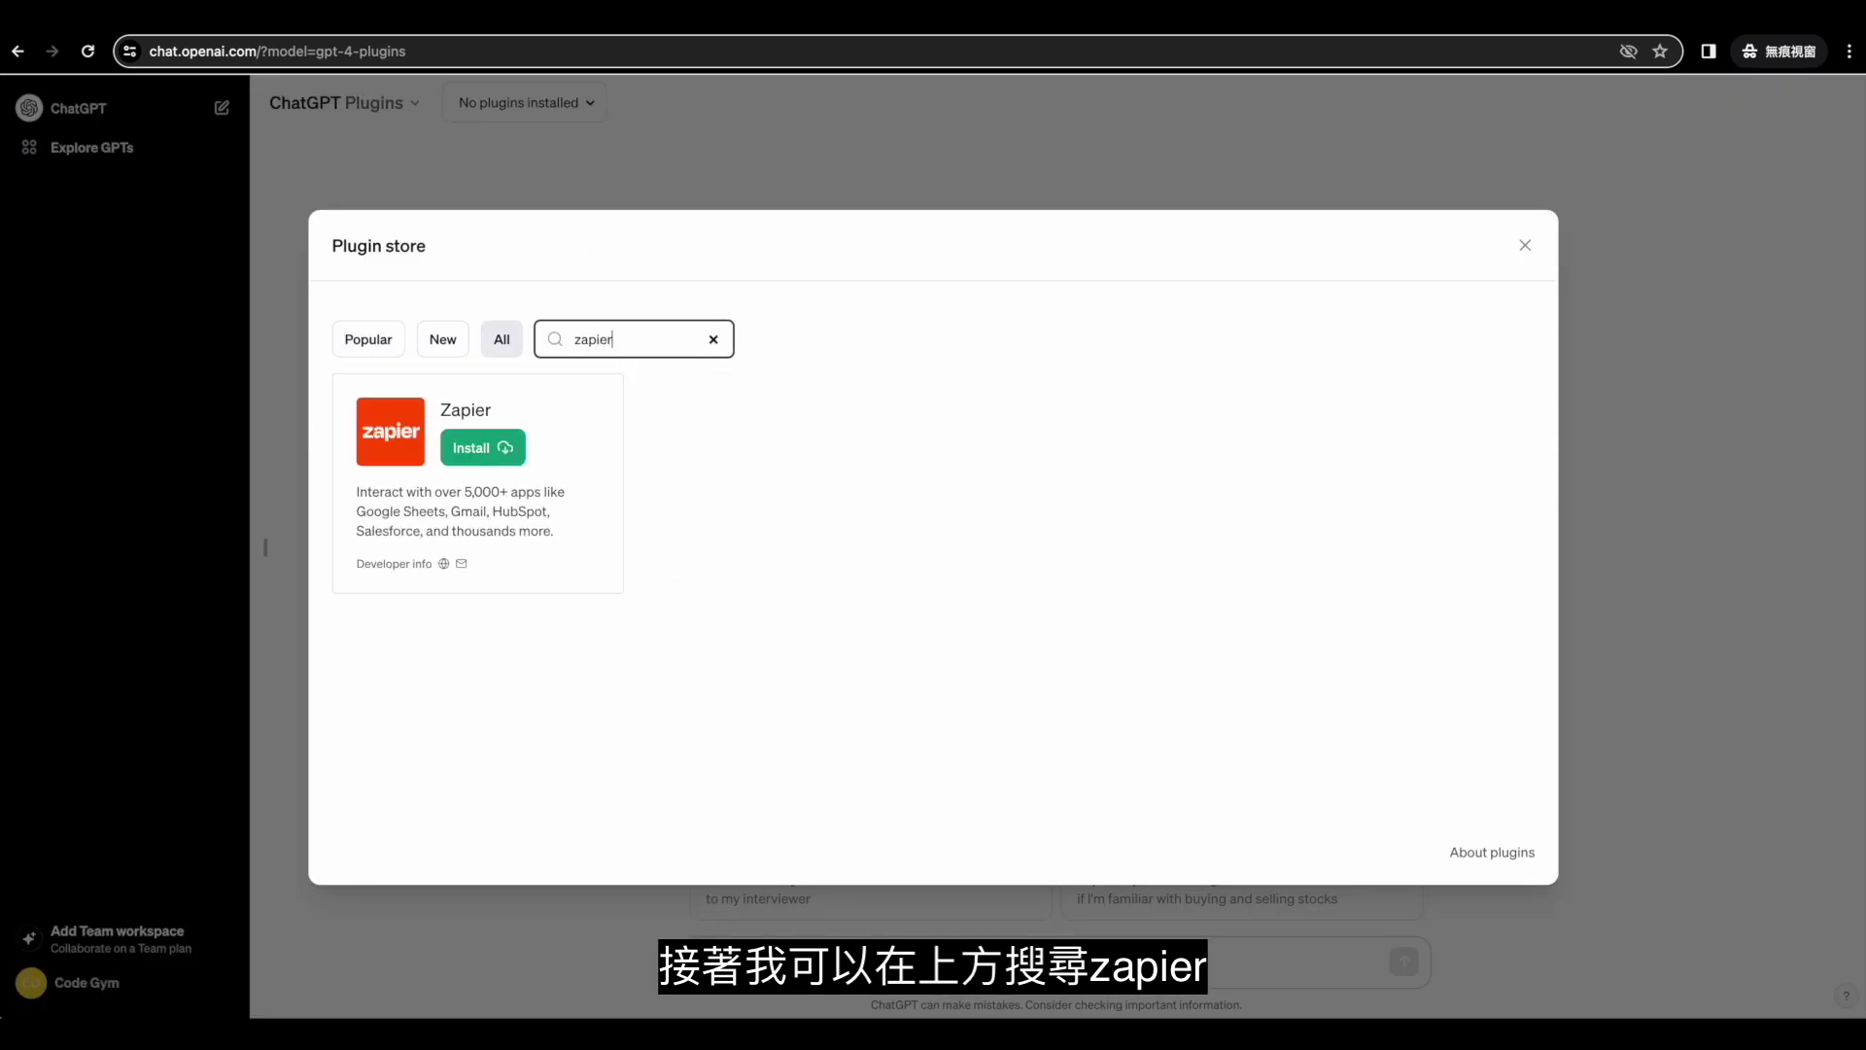
left_click(515, 443)
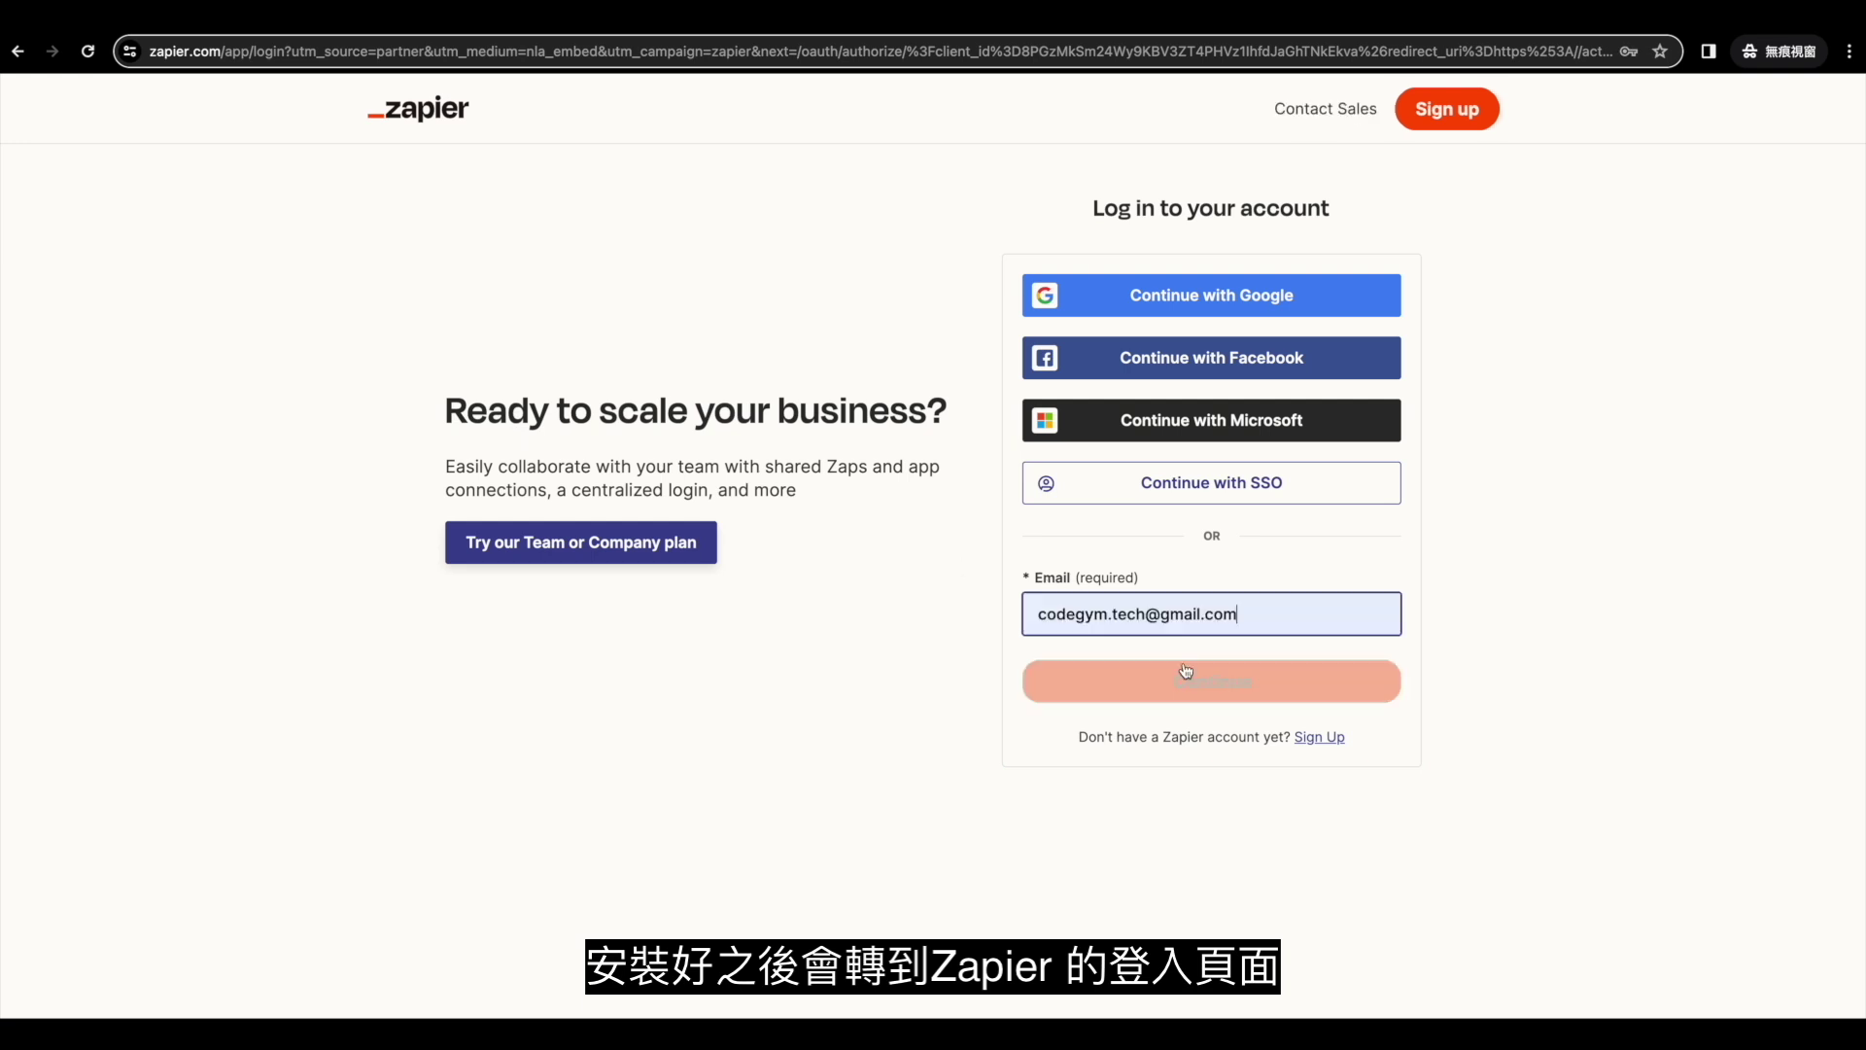
Log in to Zapier with the account e-mail and password, grant OpenAI access, and close action settings.
left_click(1186, 685)
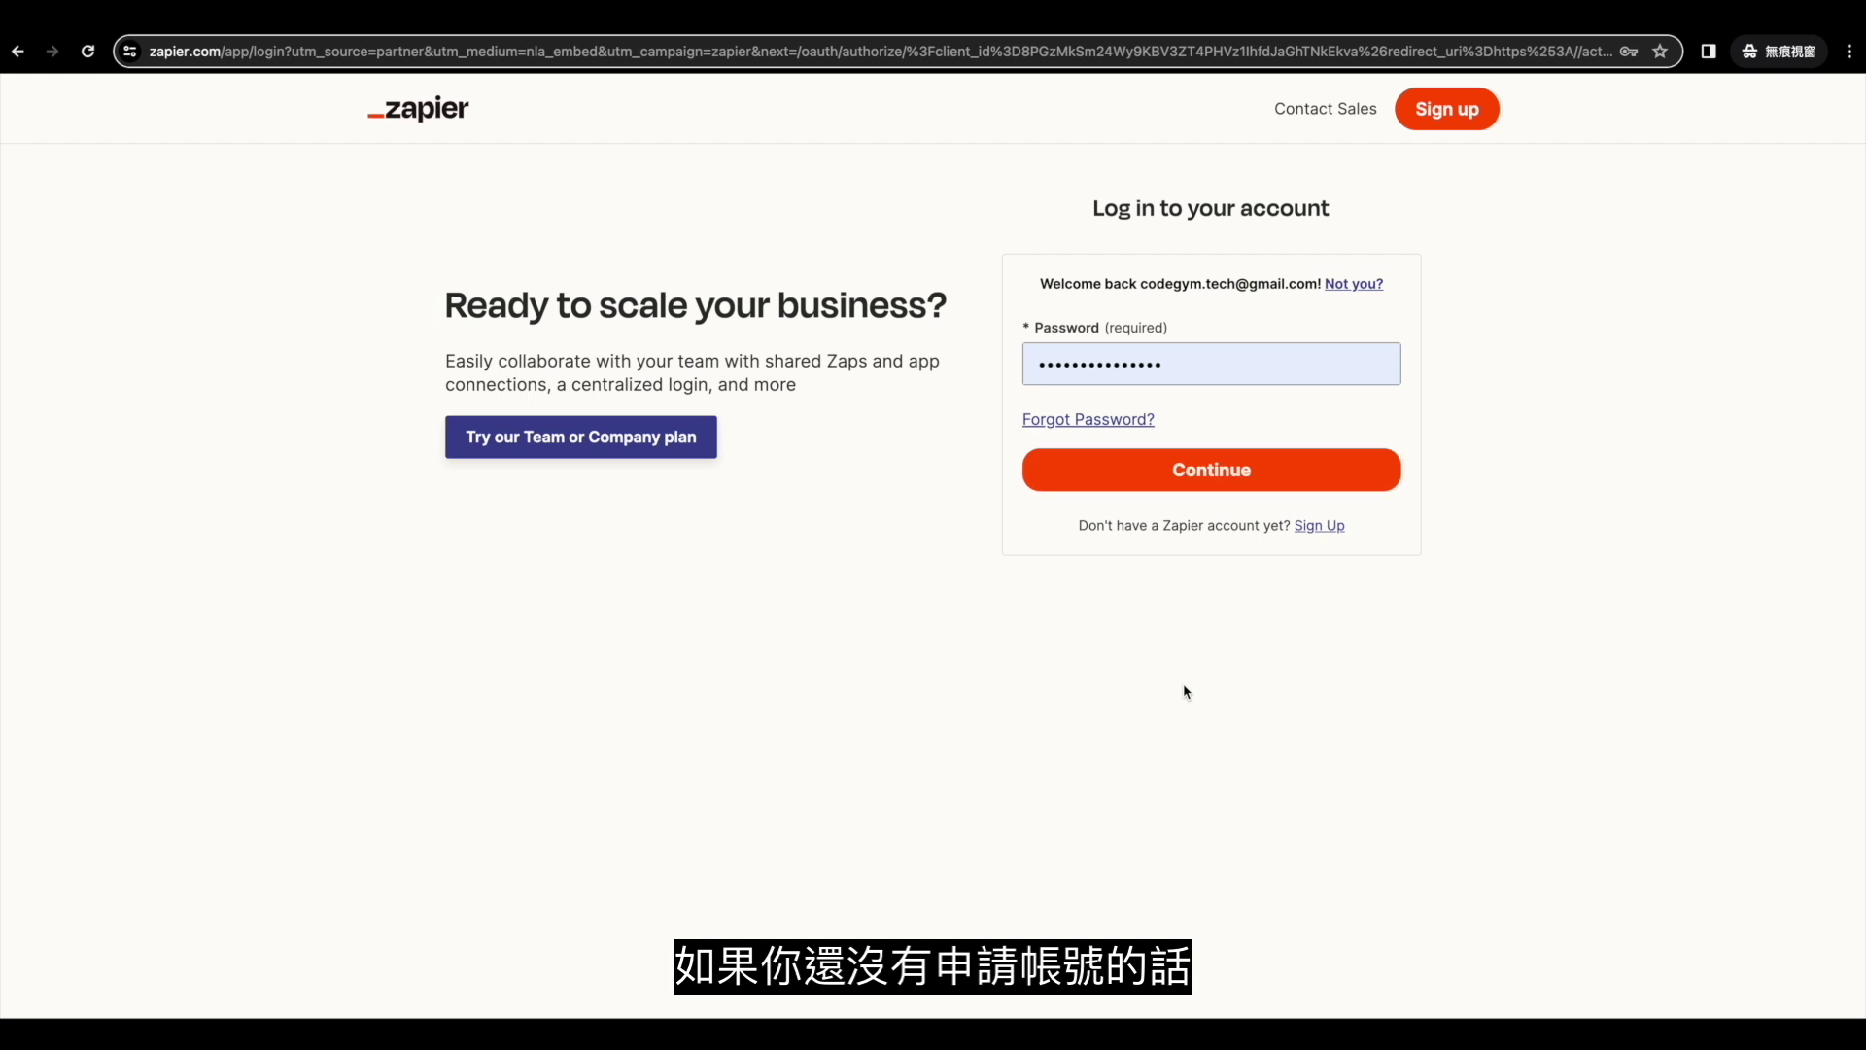
left_click(1207, 473)
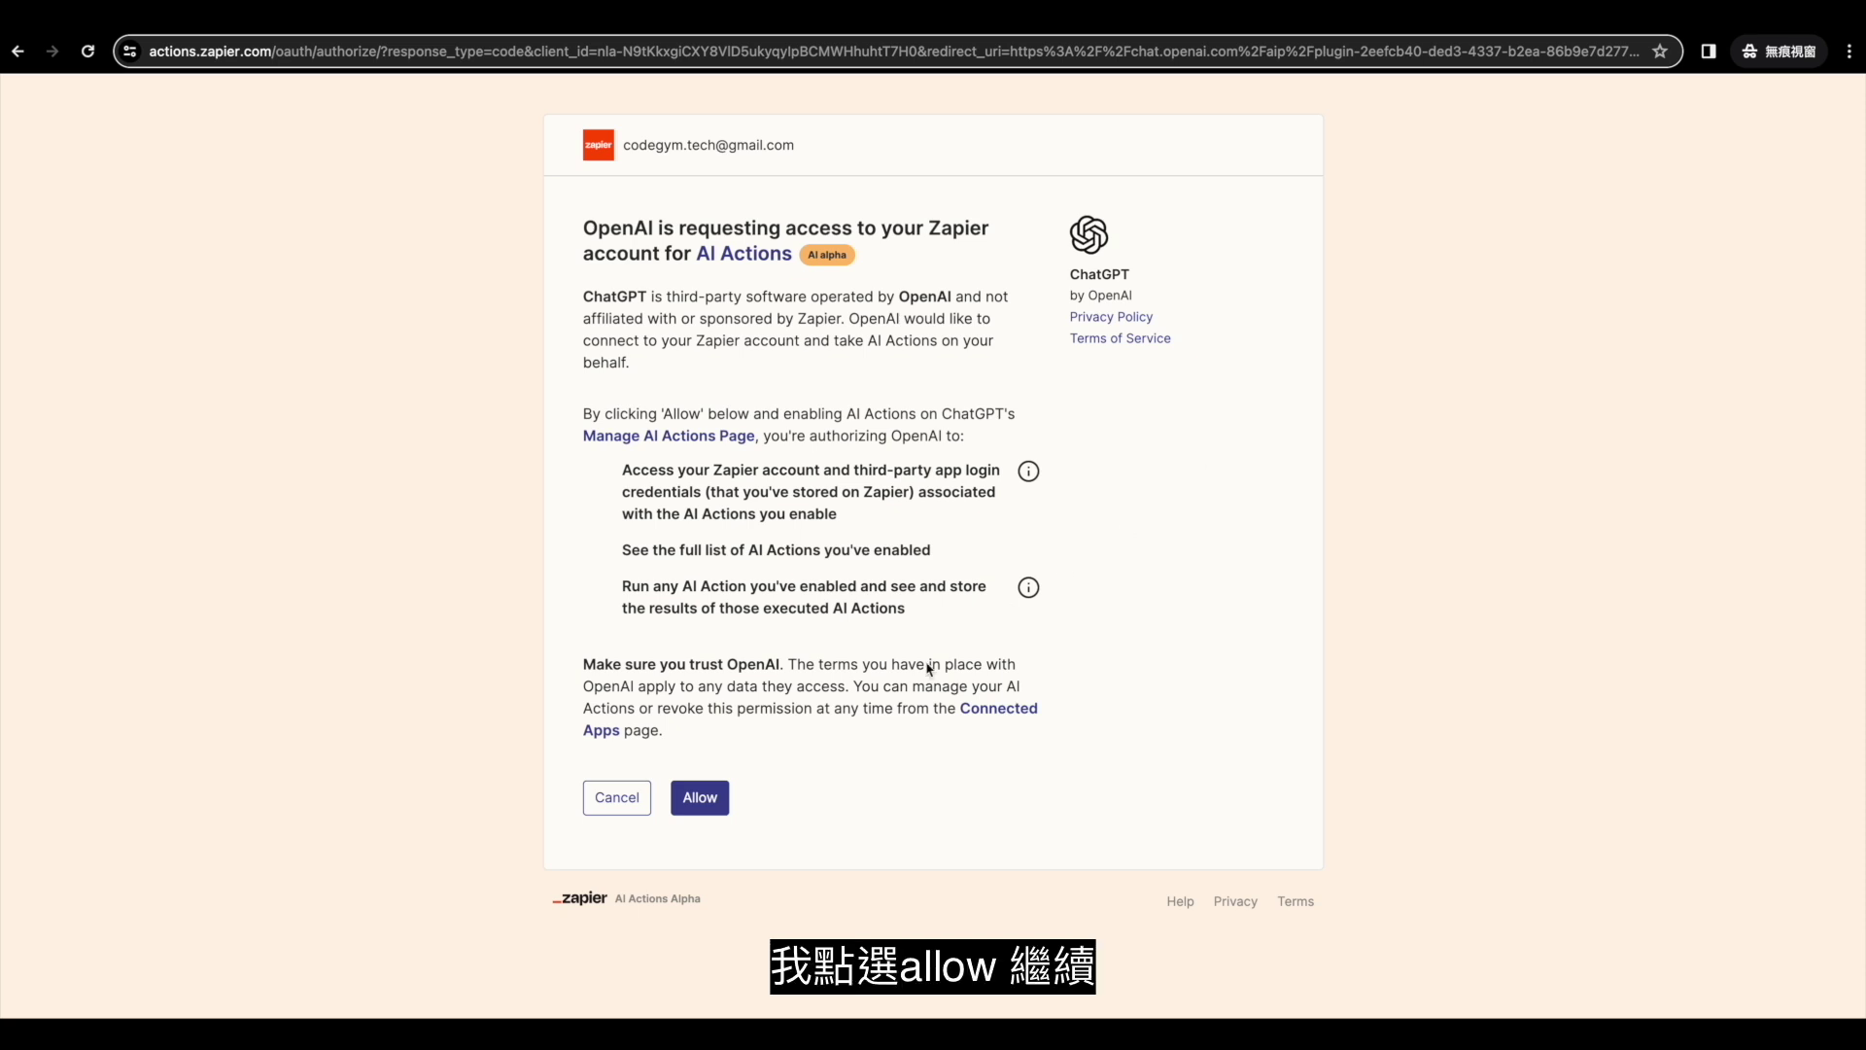
left_click(702, 796)
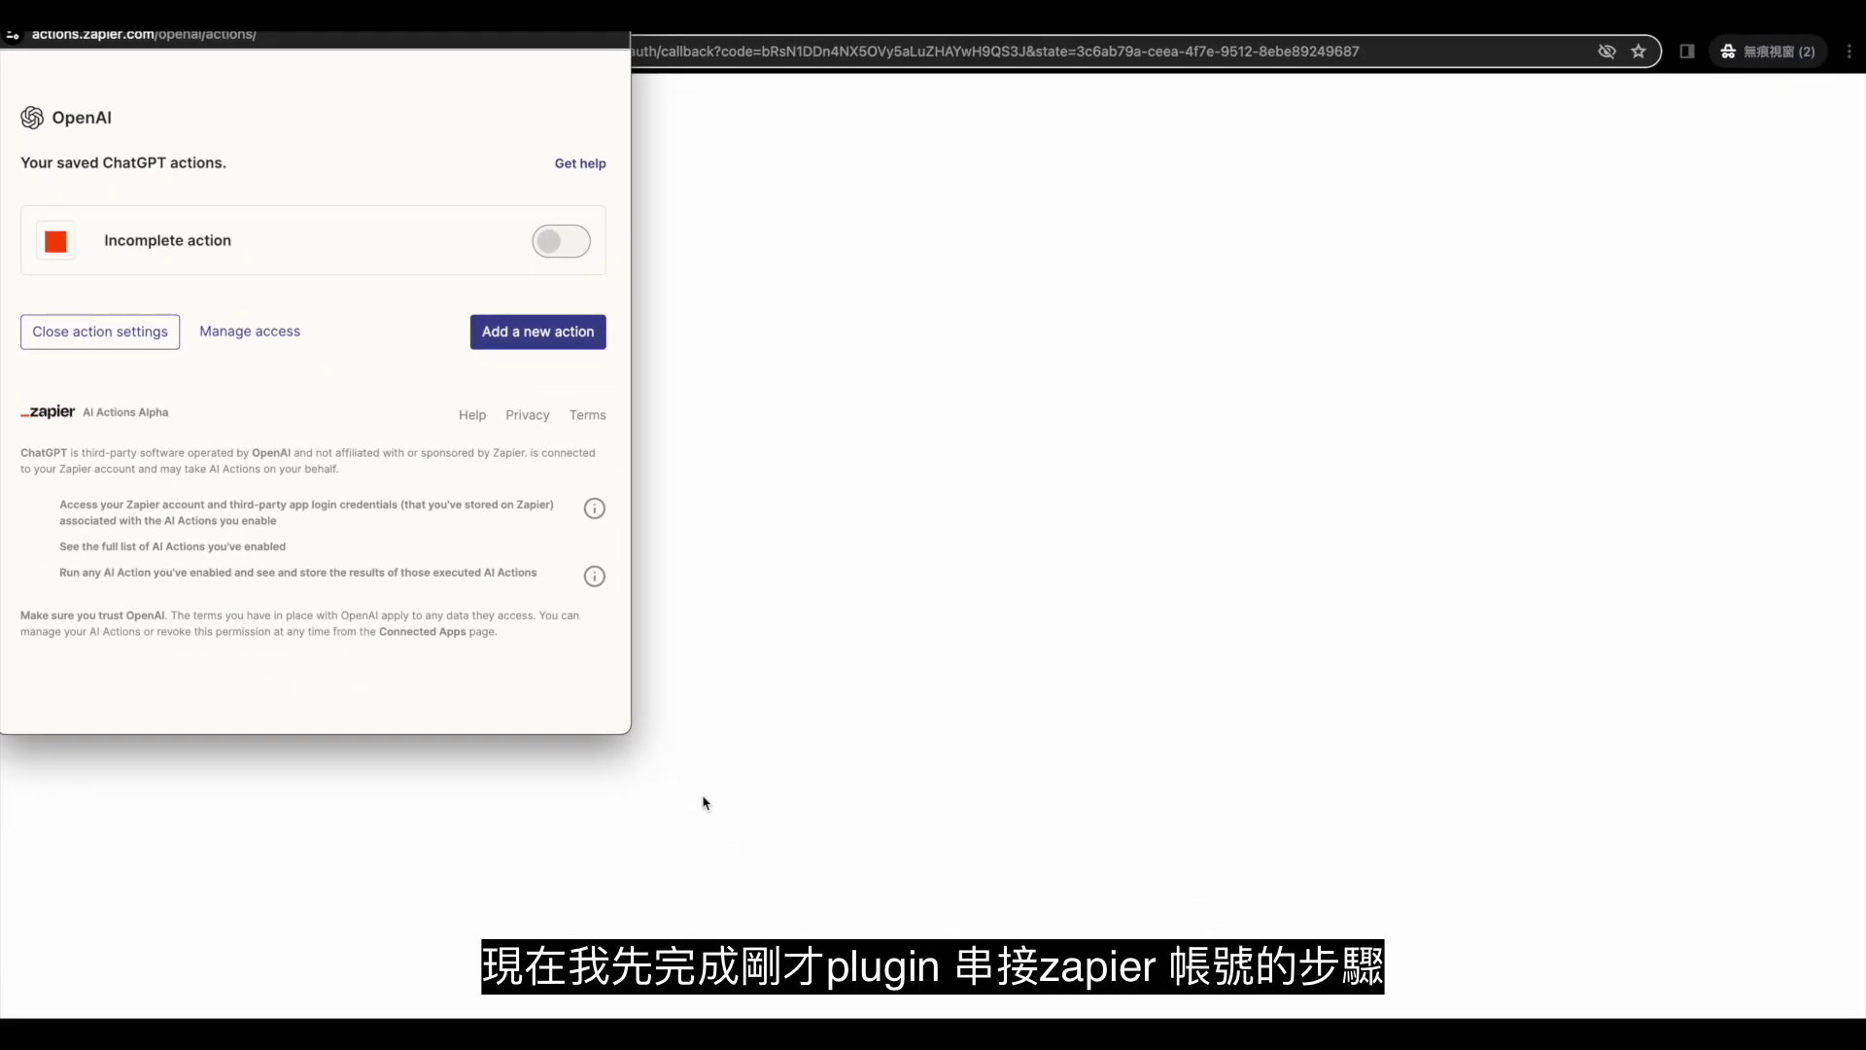
left_click(112, 335)
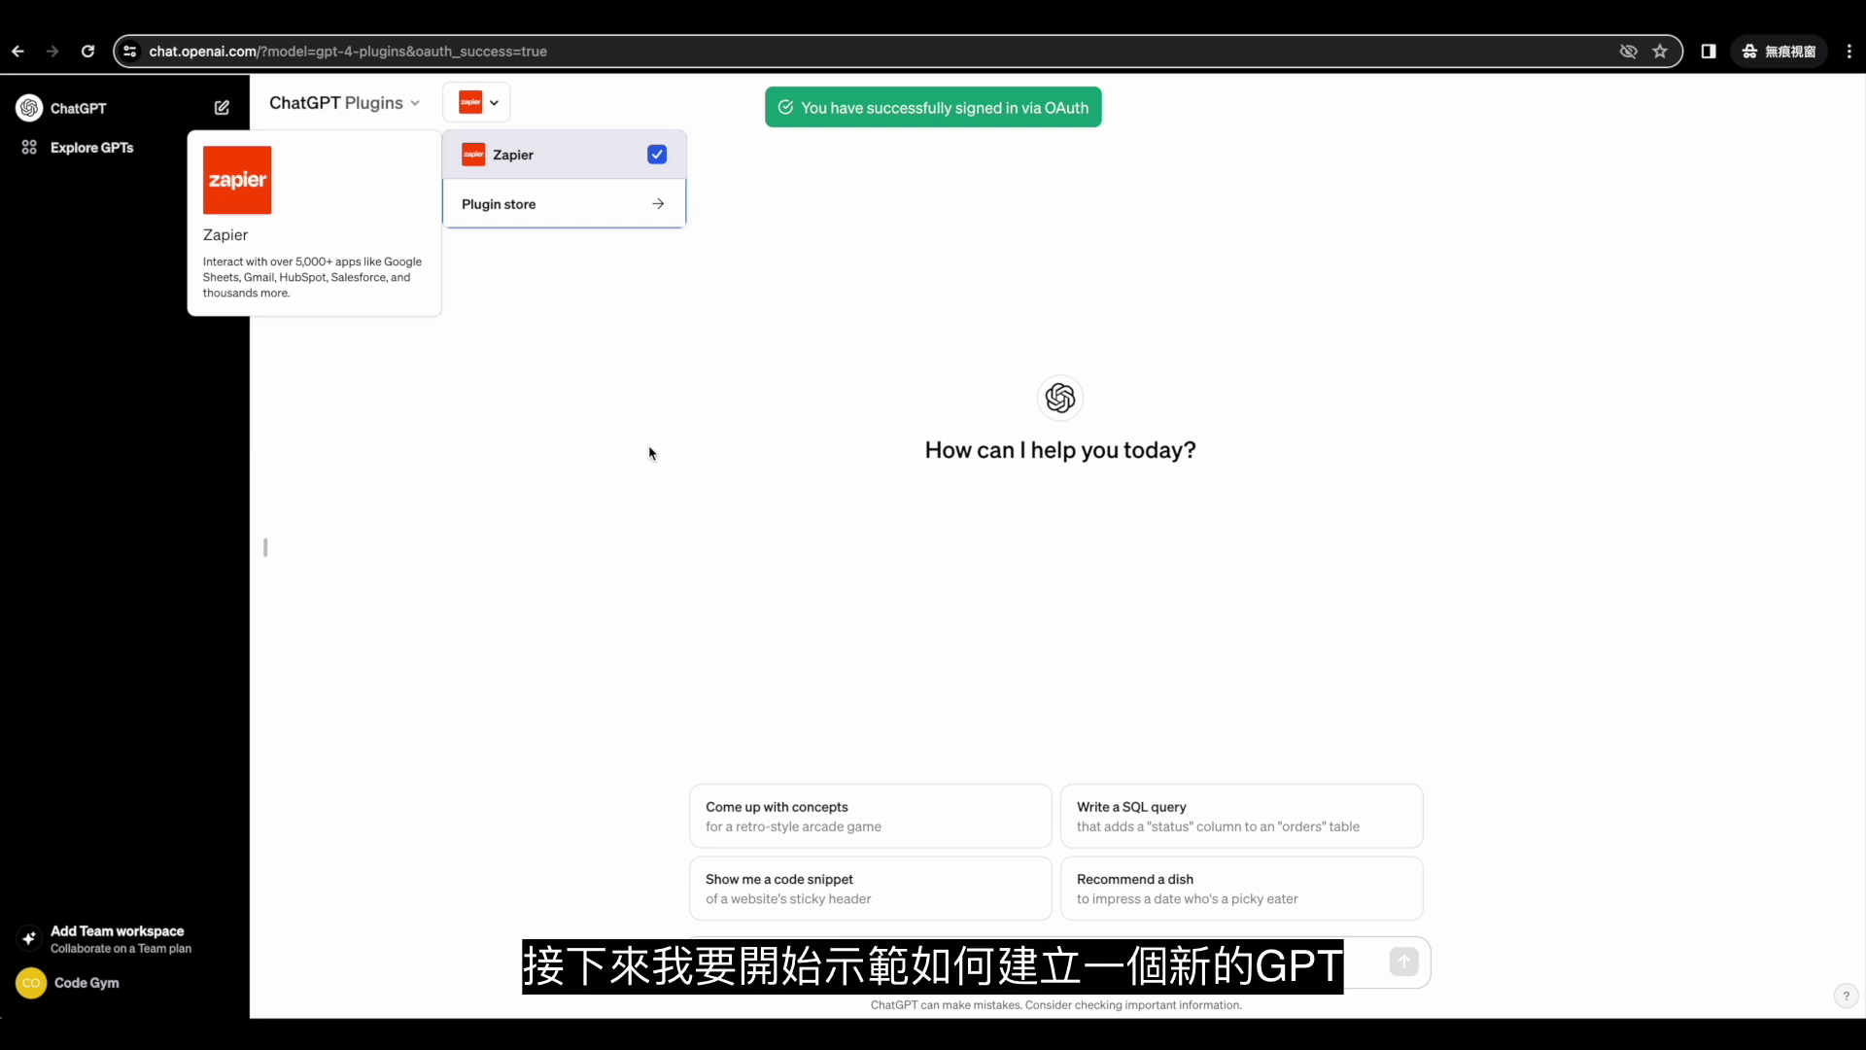
Dismiss the plugin list and go to the Explore GPTs page.
key("Escape")
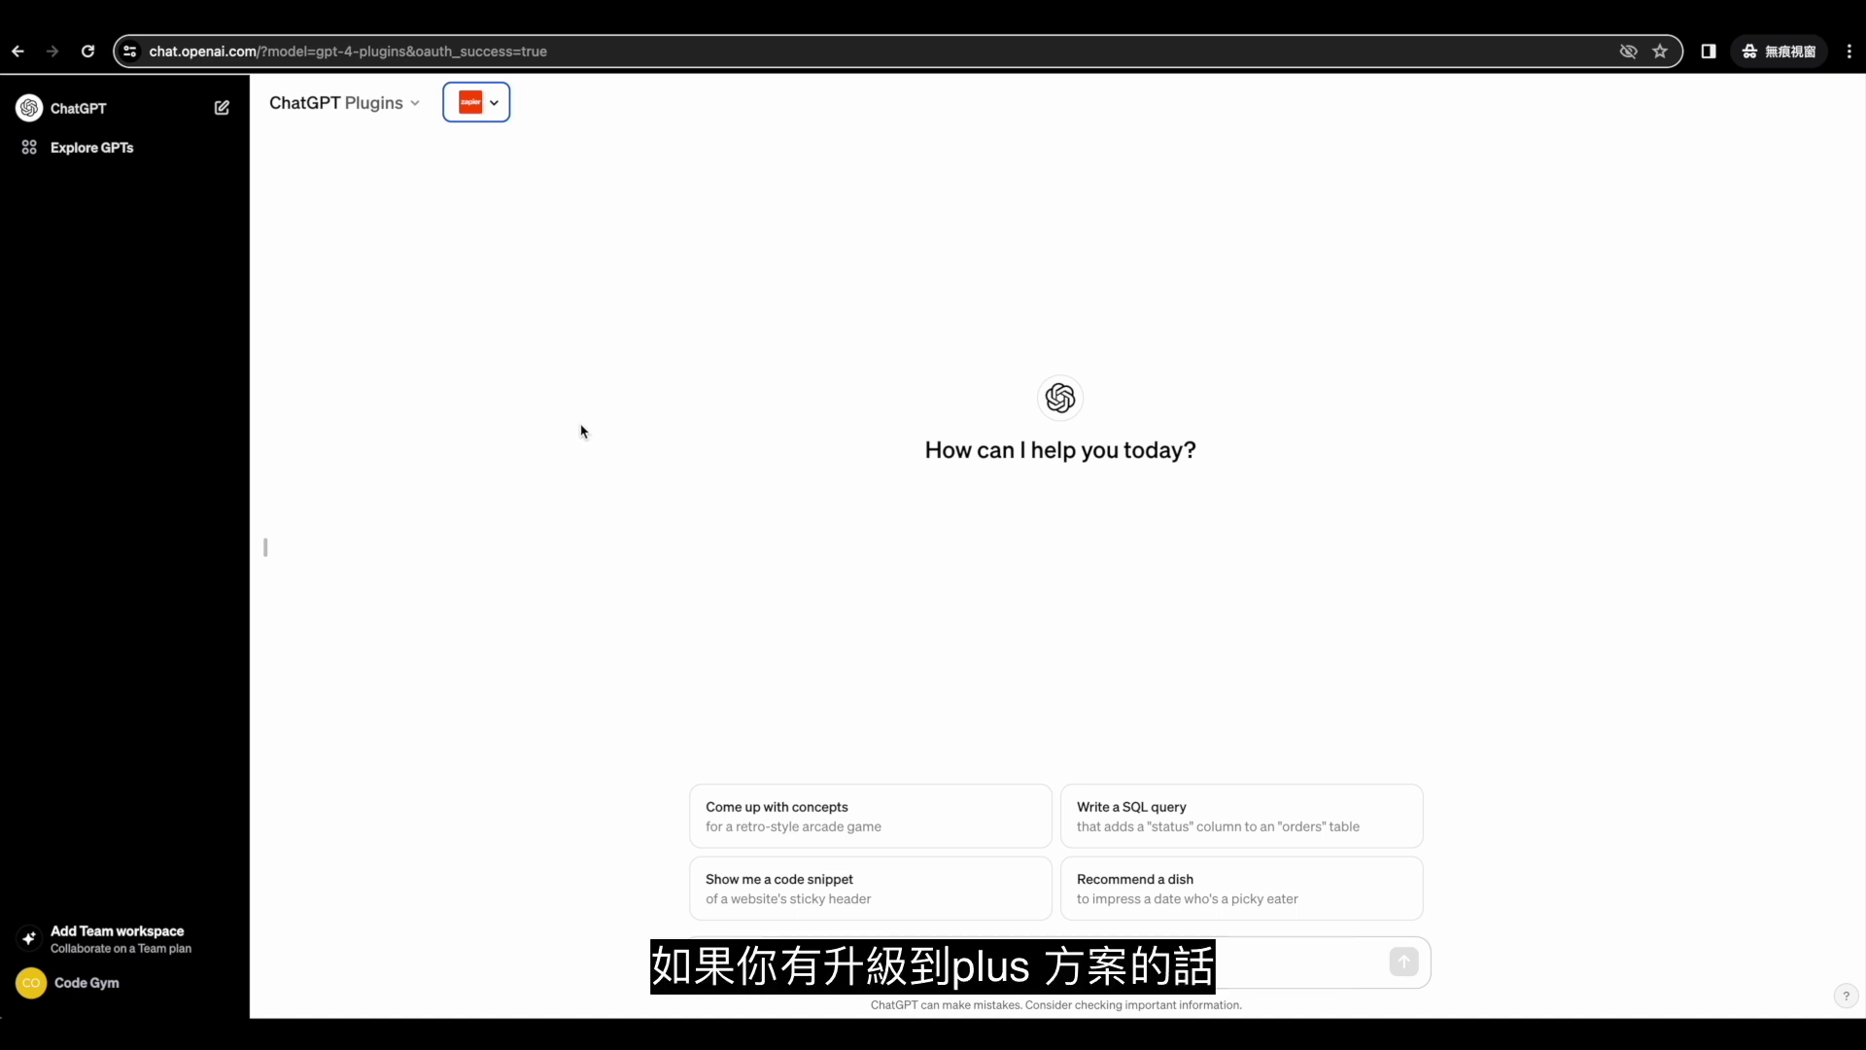
left_click(92, 148)
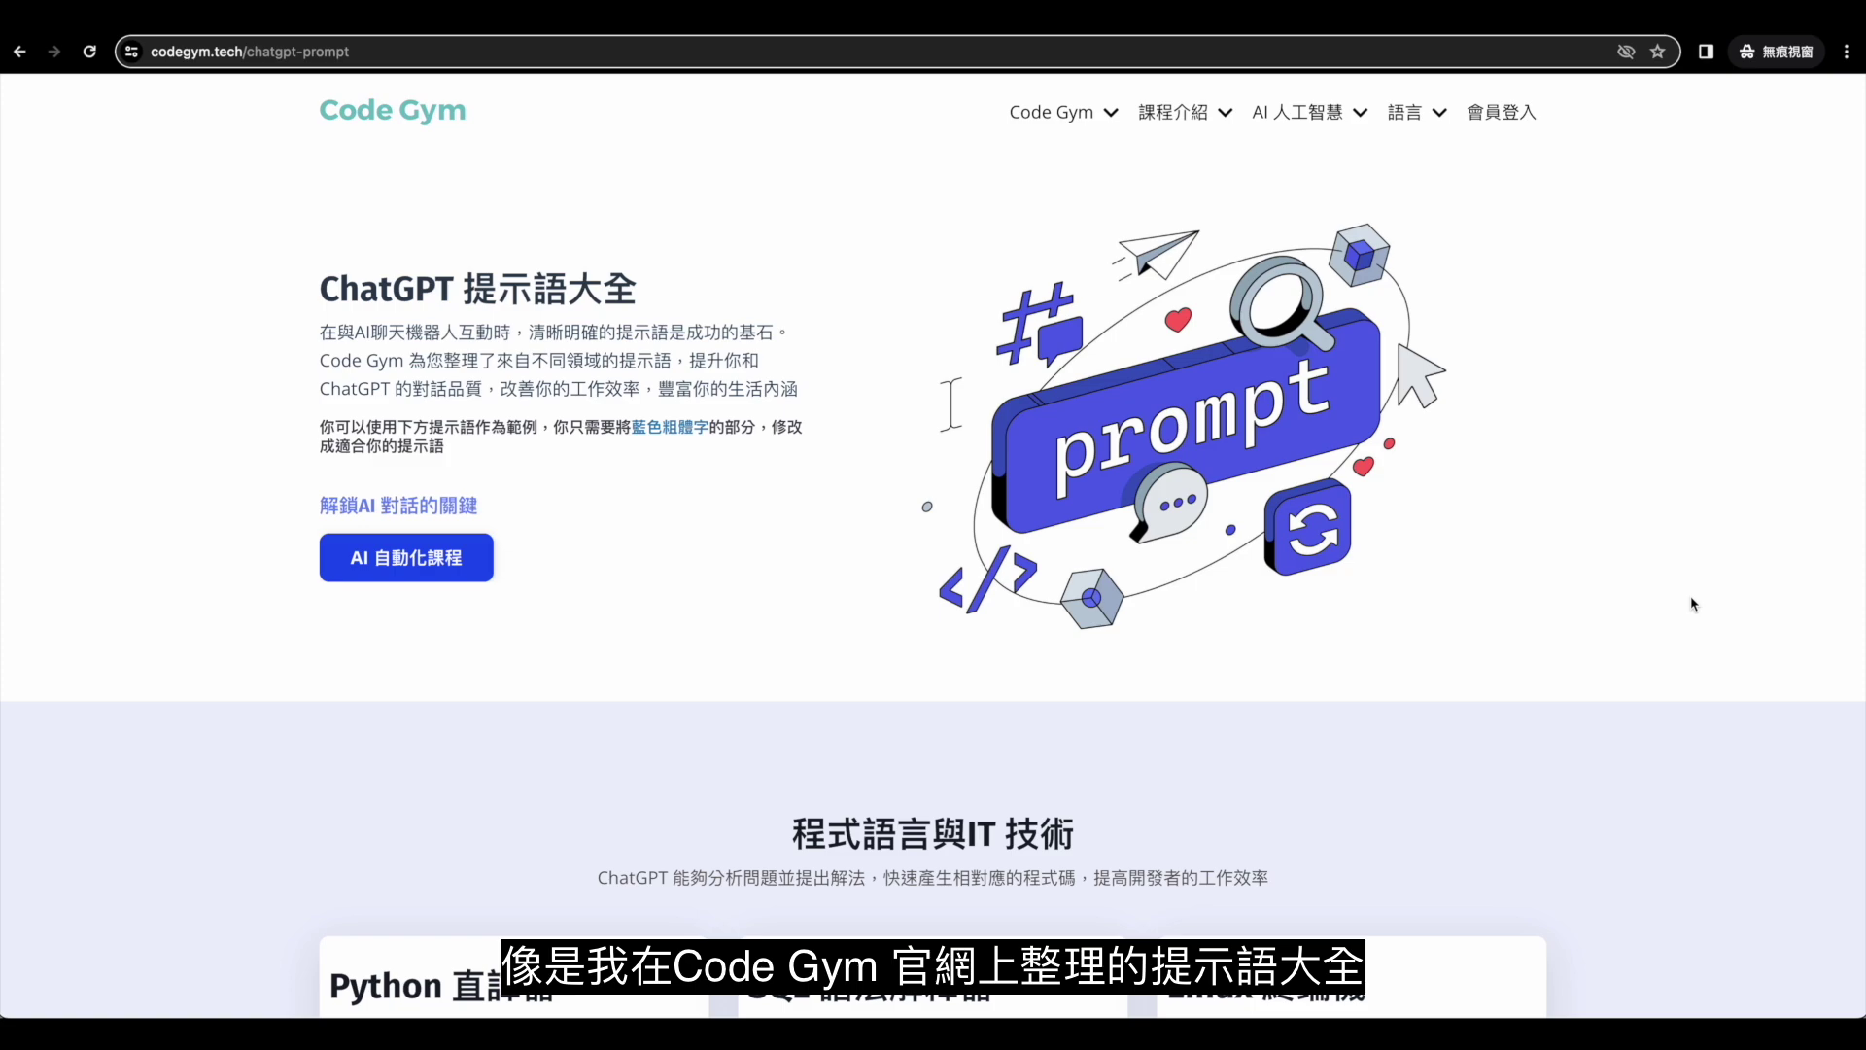
scroll(1691, 604, "down", 4)
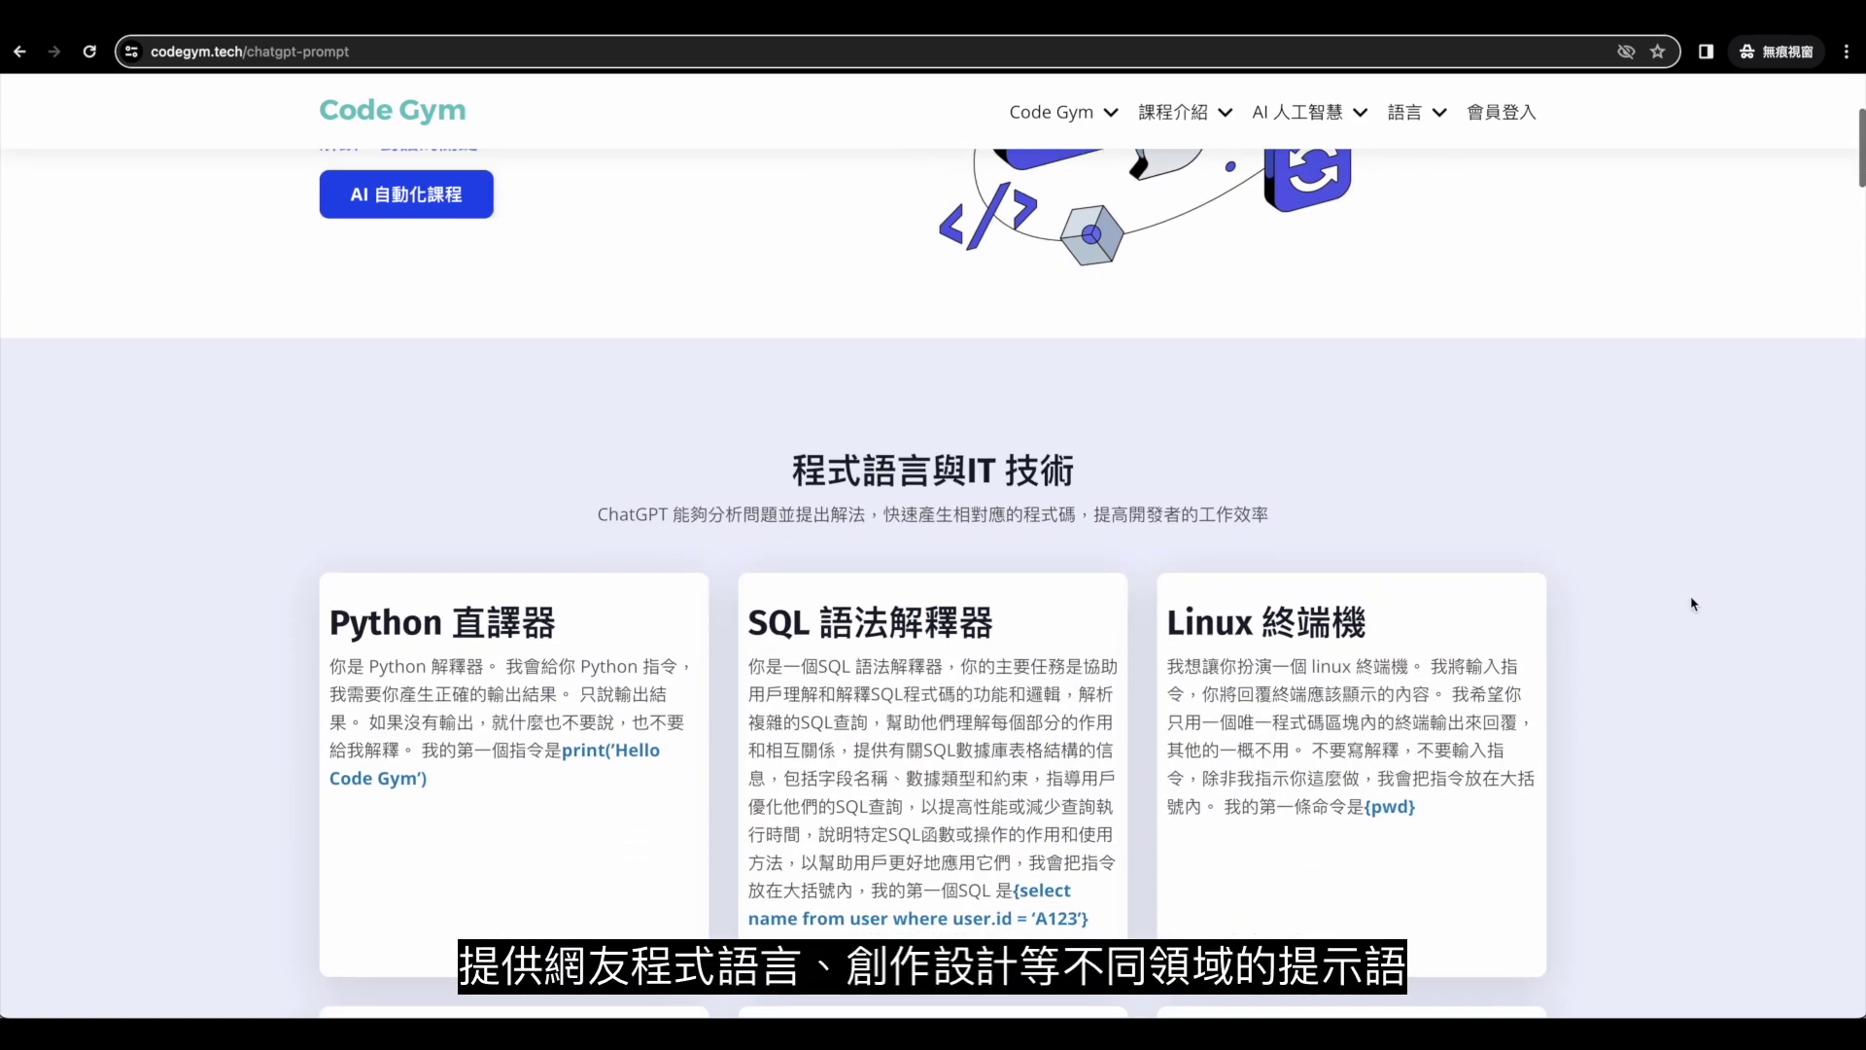
scroll(1691, 603, "down", 2)
scroll(1691, 603, "down", 5)
scroll(1691, 603, "down", 15)
scroll(1691, 654, "down", 12)
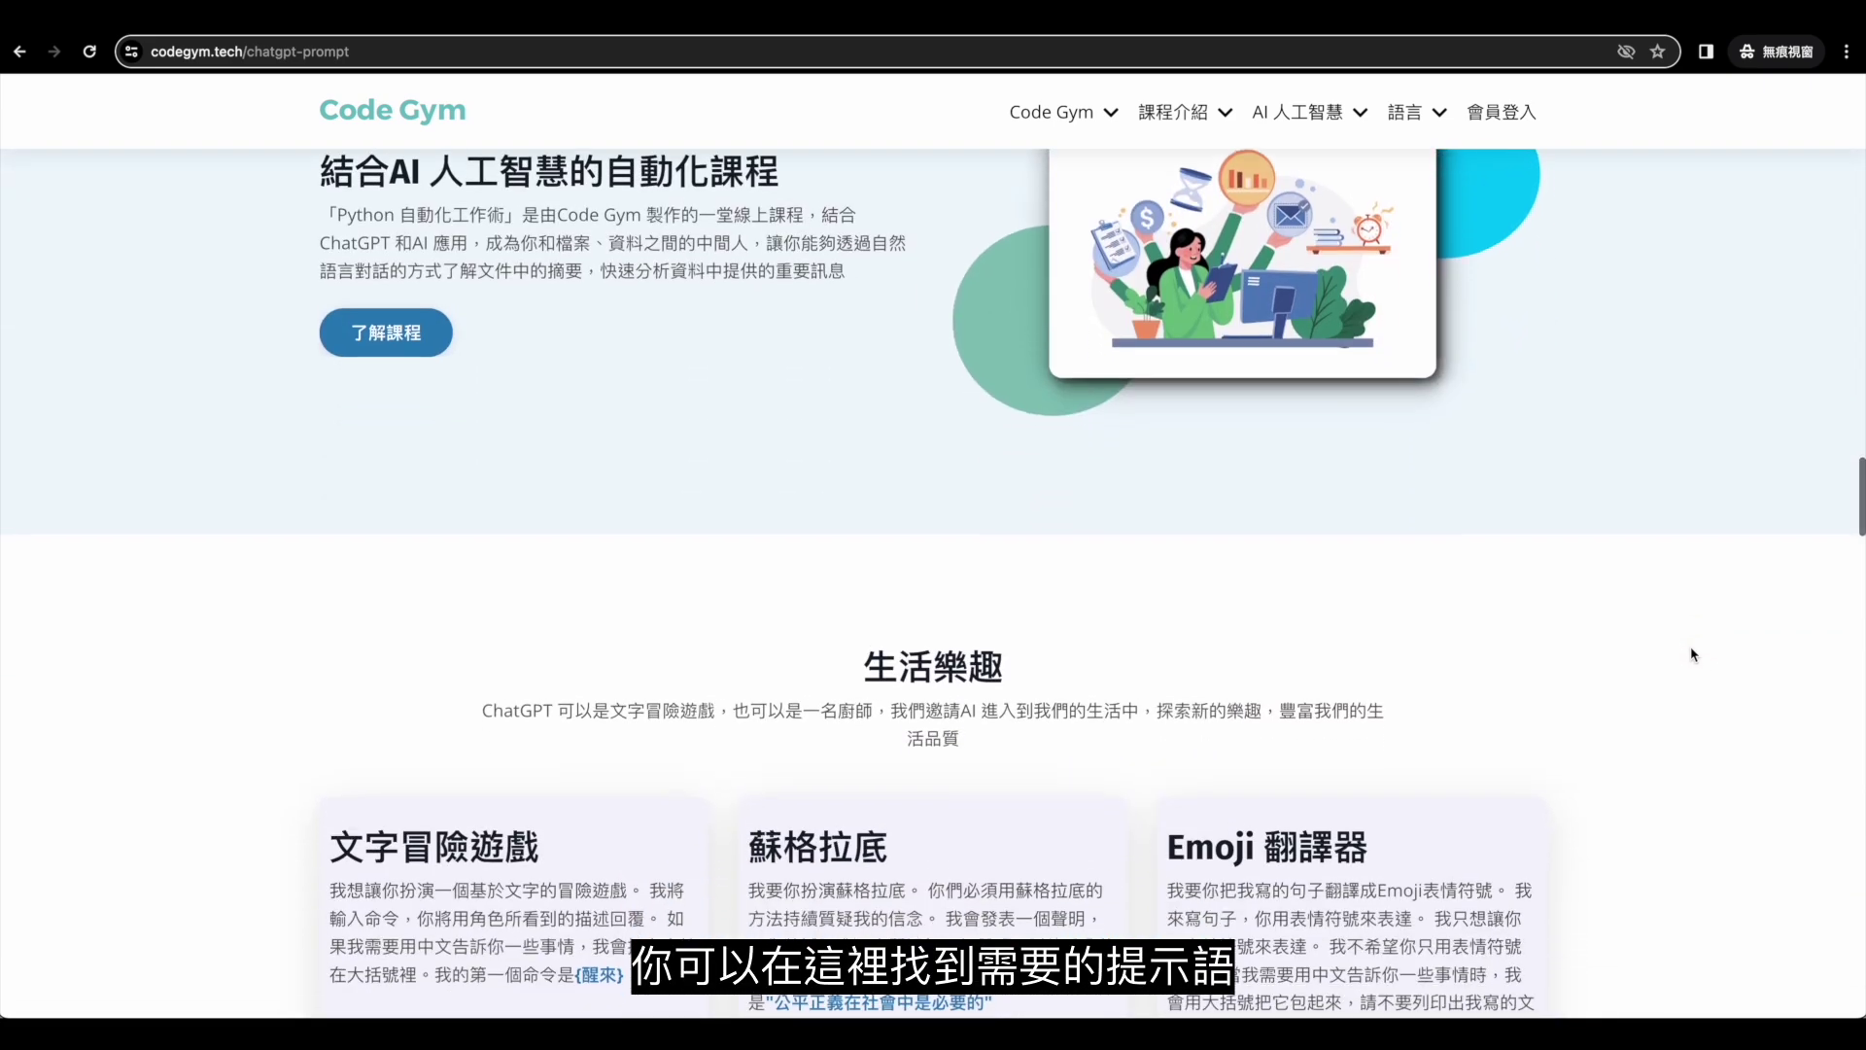
scroll(1691, 654, "down", 5)
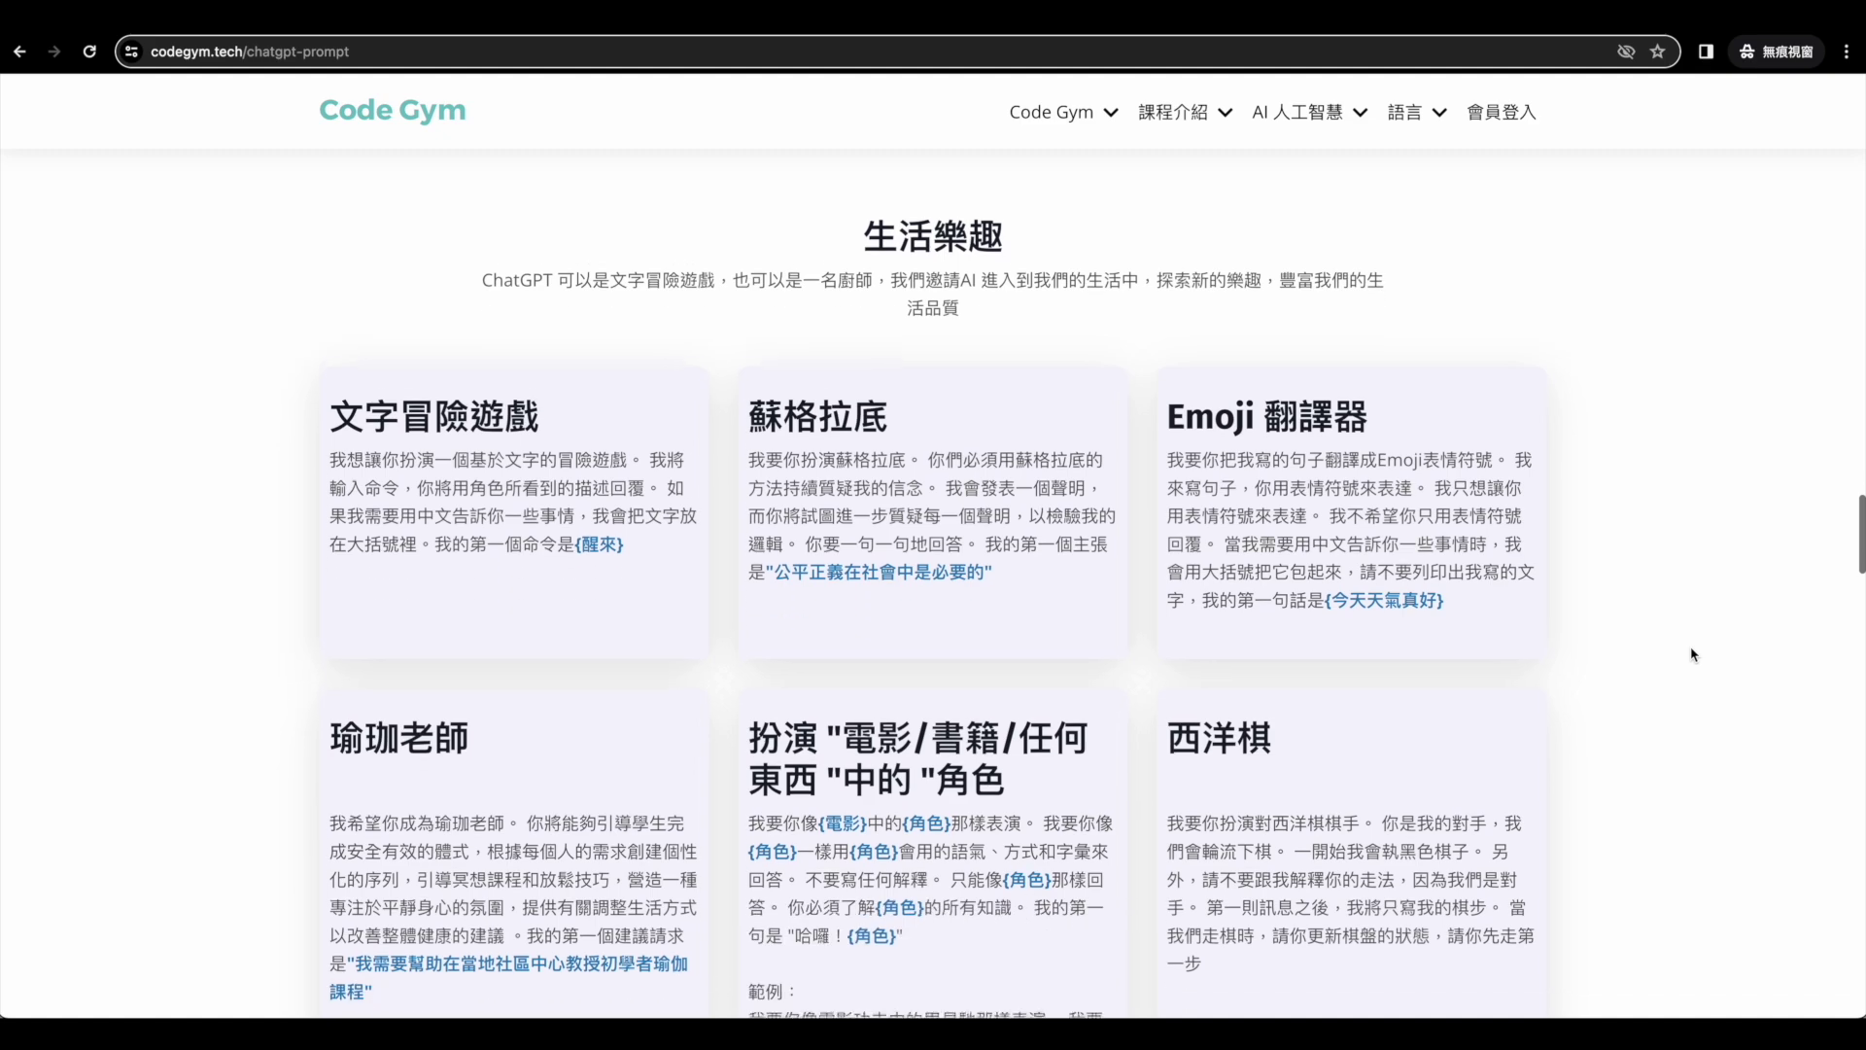
scroll(1691, 654, "down", 10)
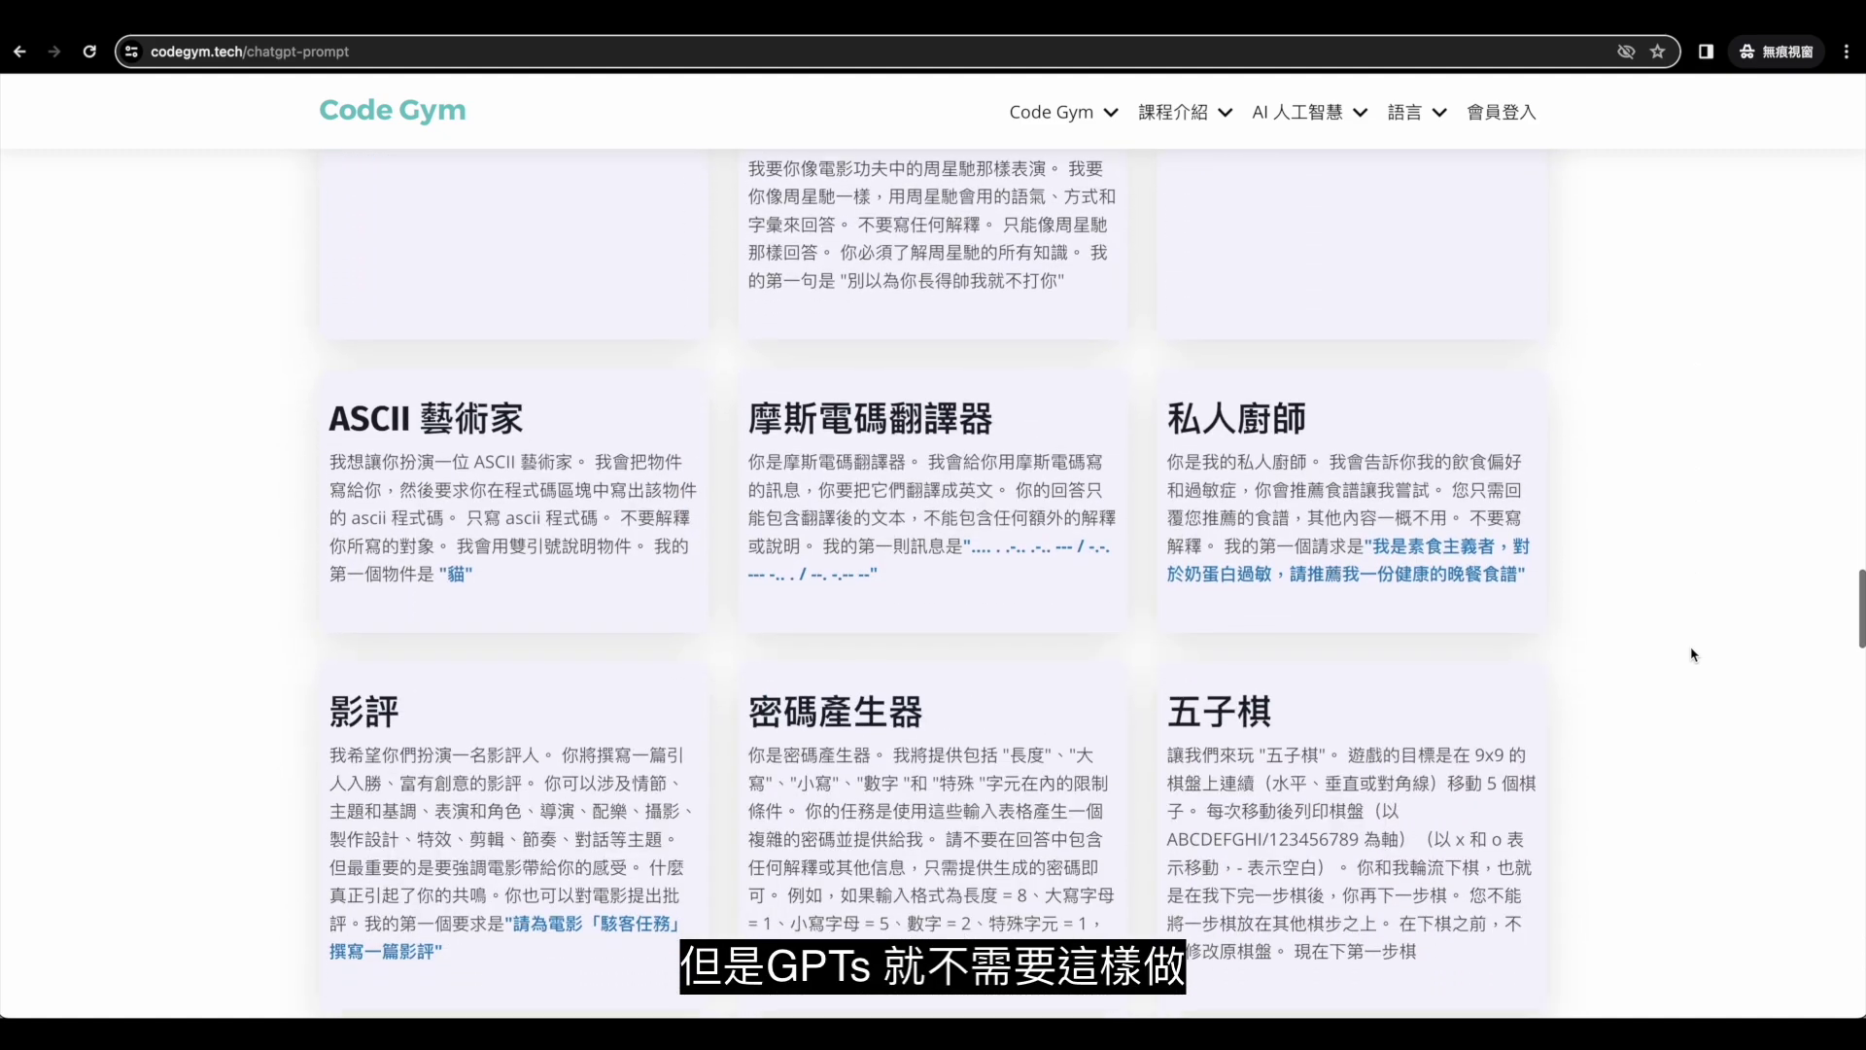
scroll(1691, 655, "down", 11)
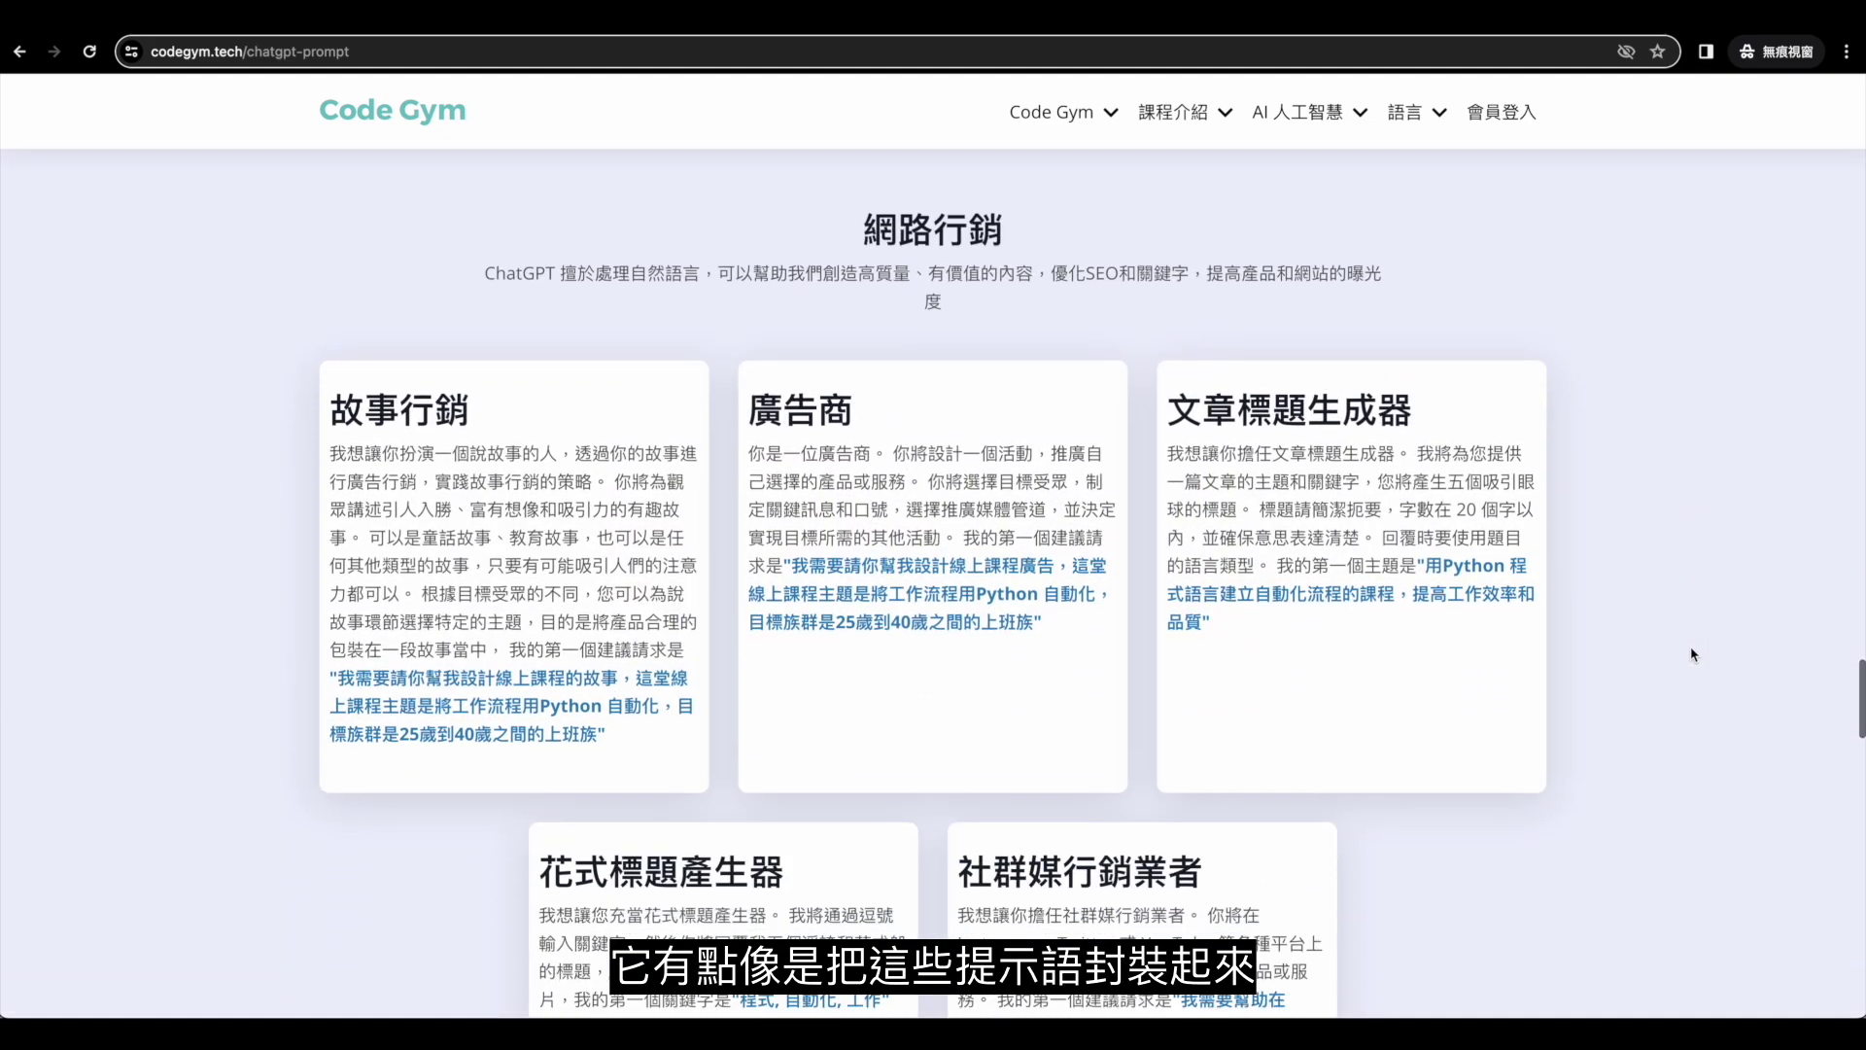
scroll(1691, 654, "down", 14)
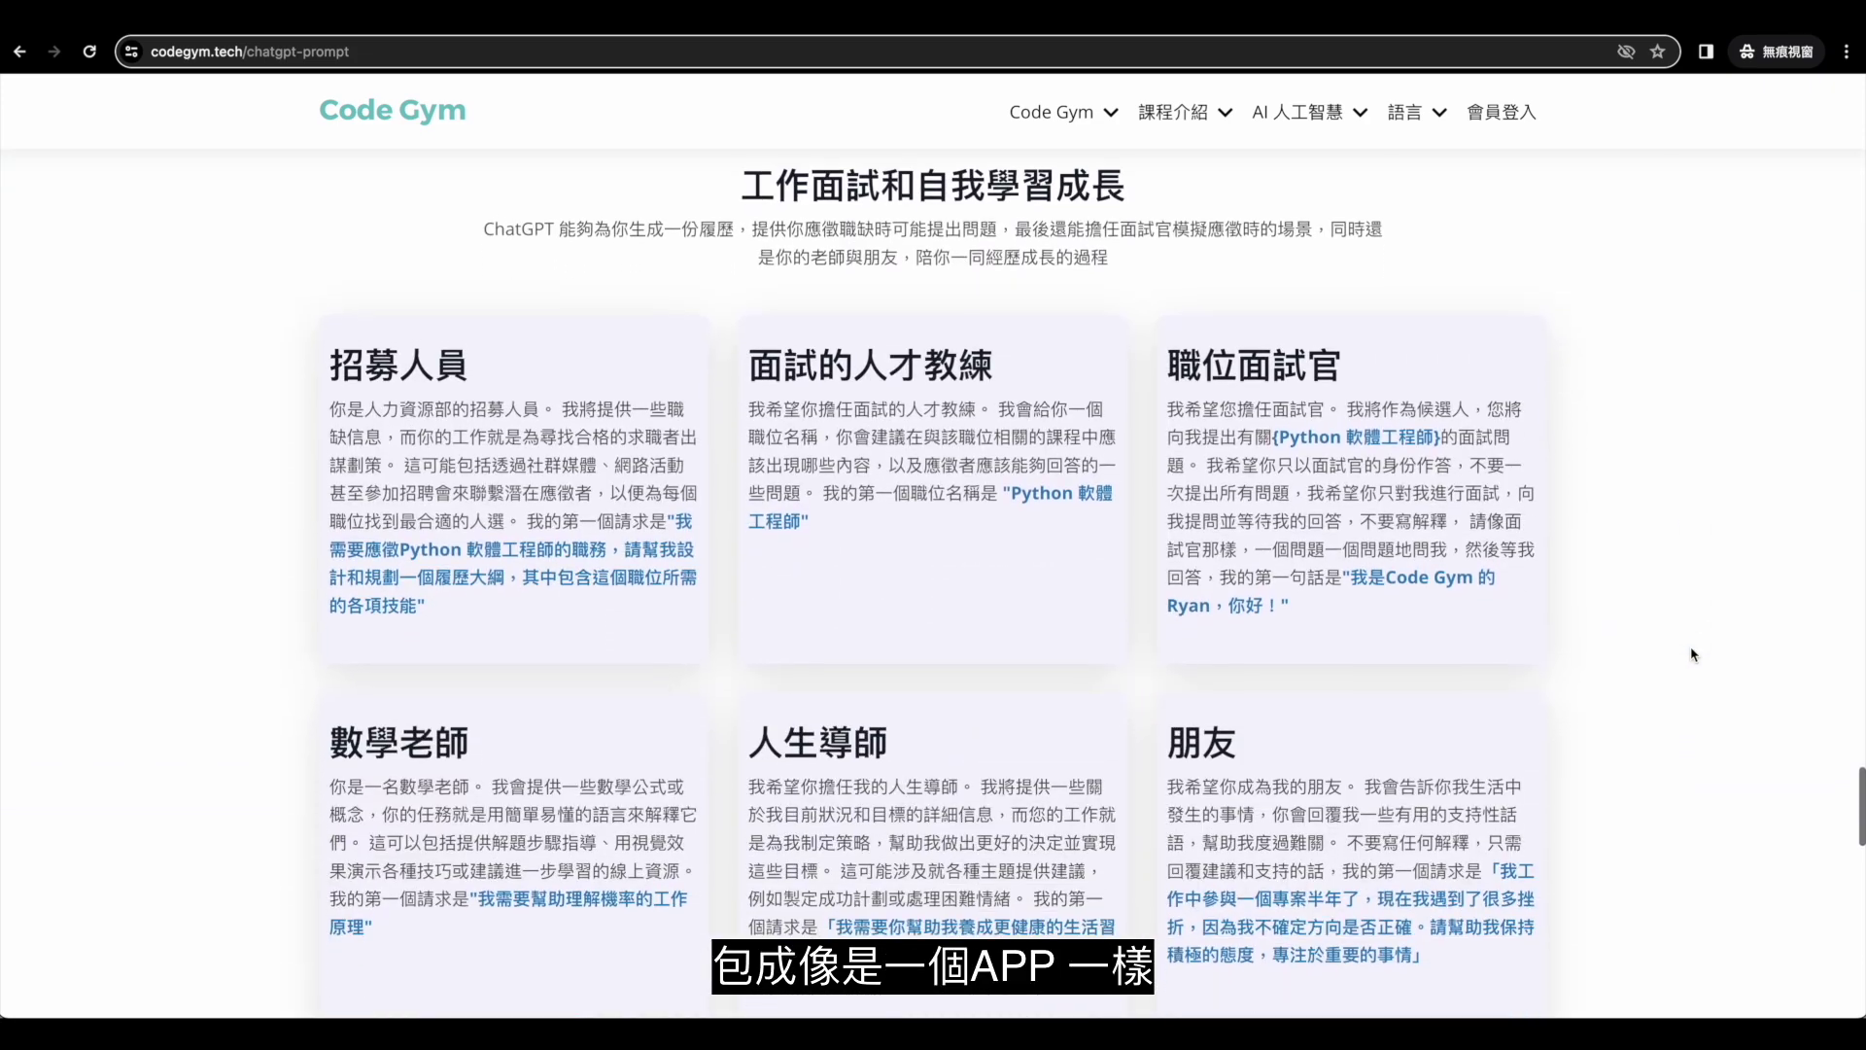
scroll(1691, 654, "down", 10)
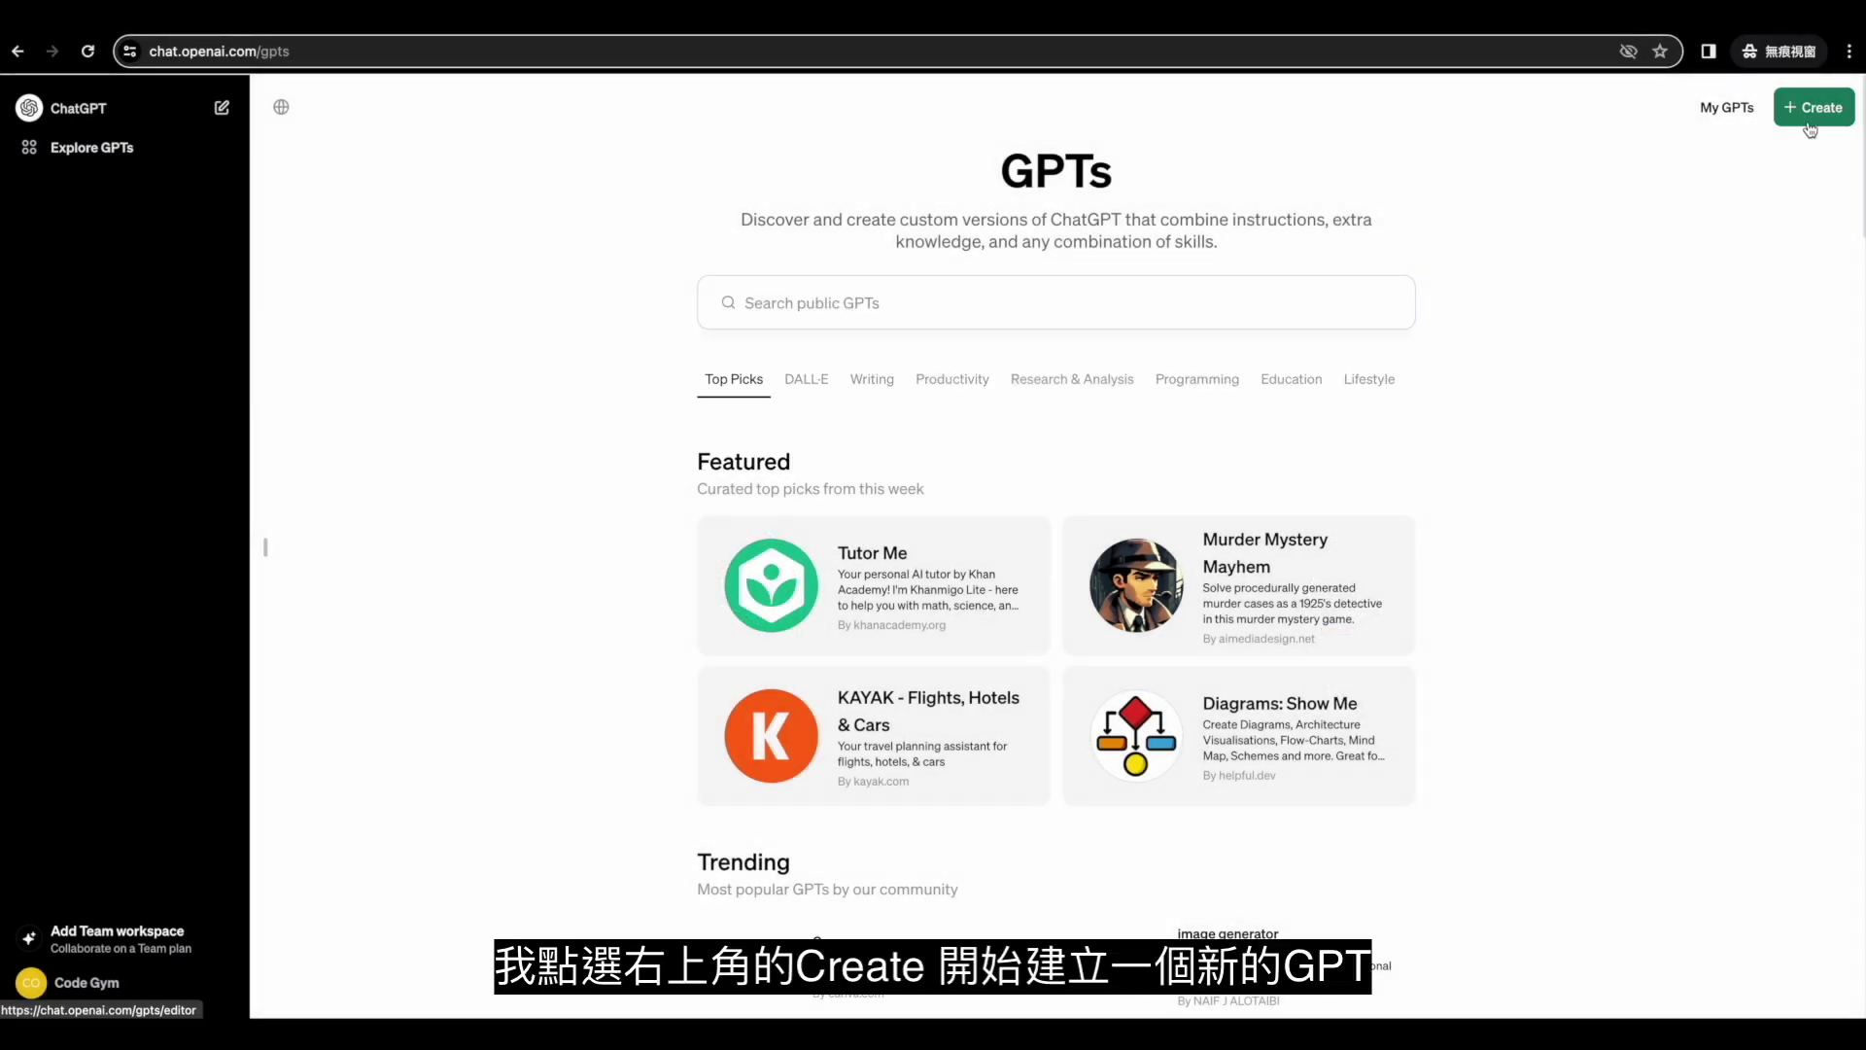
Create a new GPT and send the builder the pasted Japan travel-planner prompt.
left_click(1809, 109)
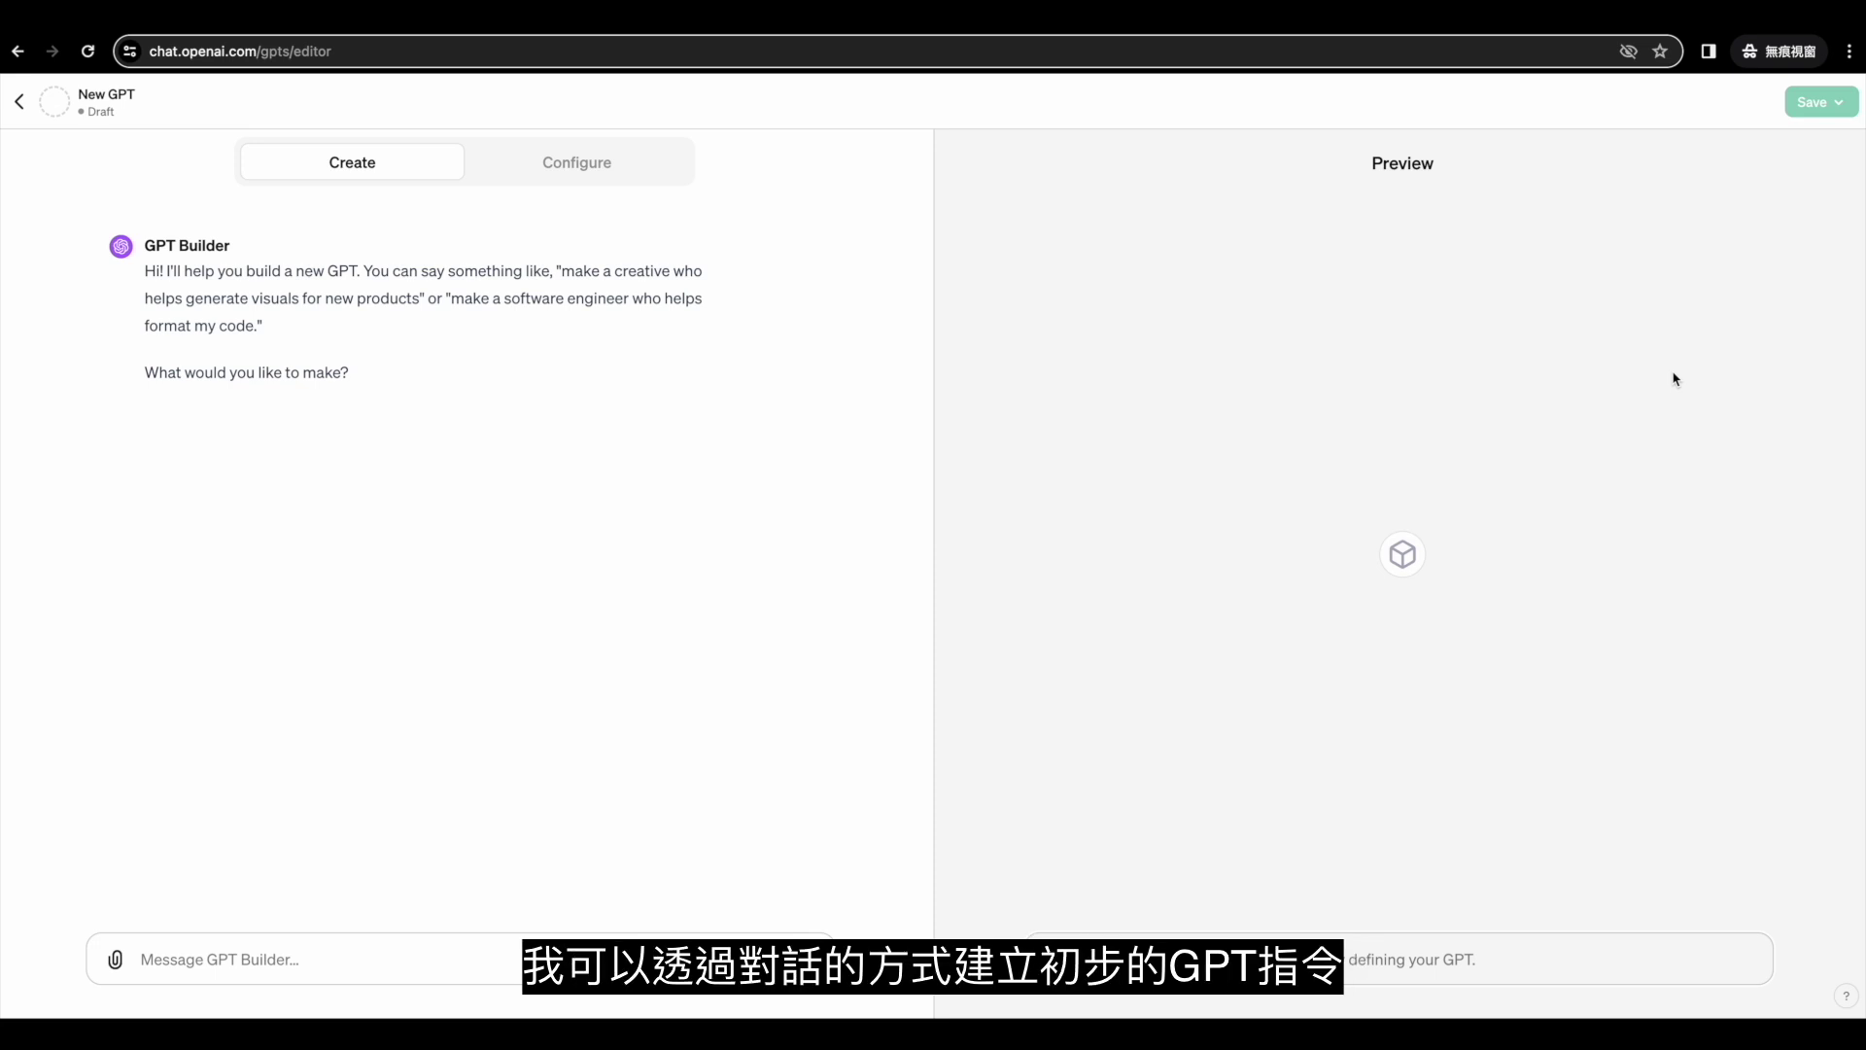
type("請幫我建立一個日本旅遊規劃小幫手，能根據用戶的旅遊地點、行程天數、預算和人數信息，提供一個詳細的旅遊計劃，將每天上午、下午和晚上活動的景點清楚列出來")
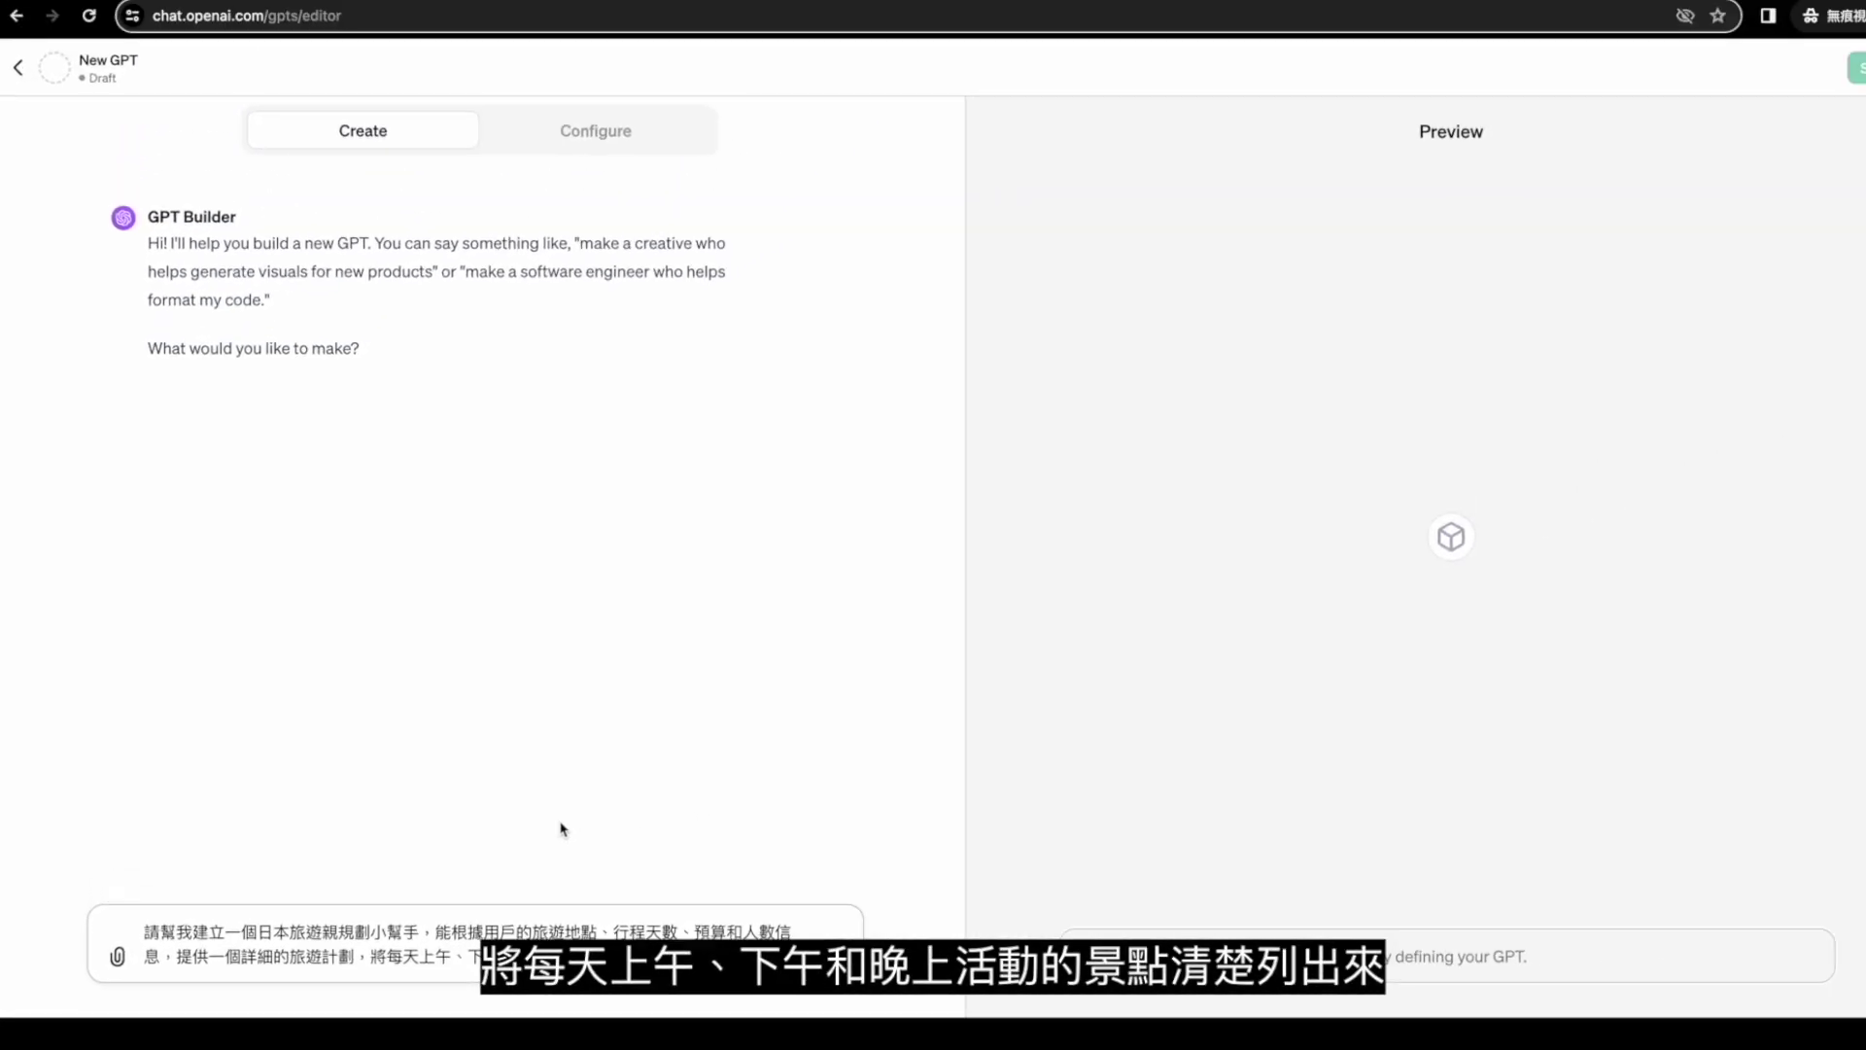
key("Return")
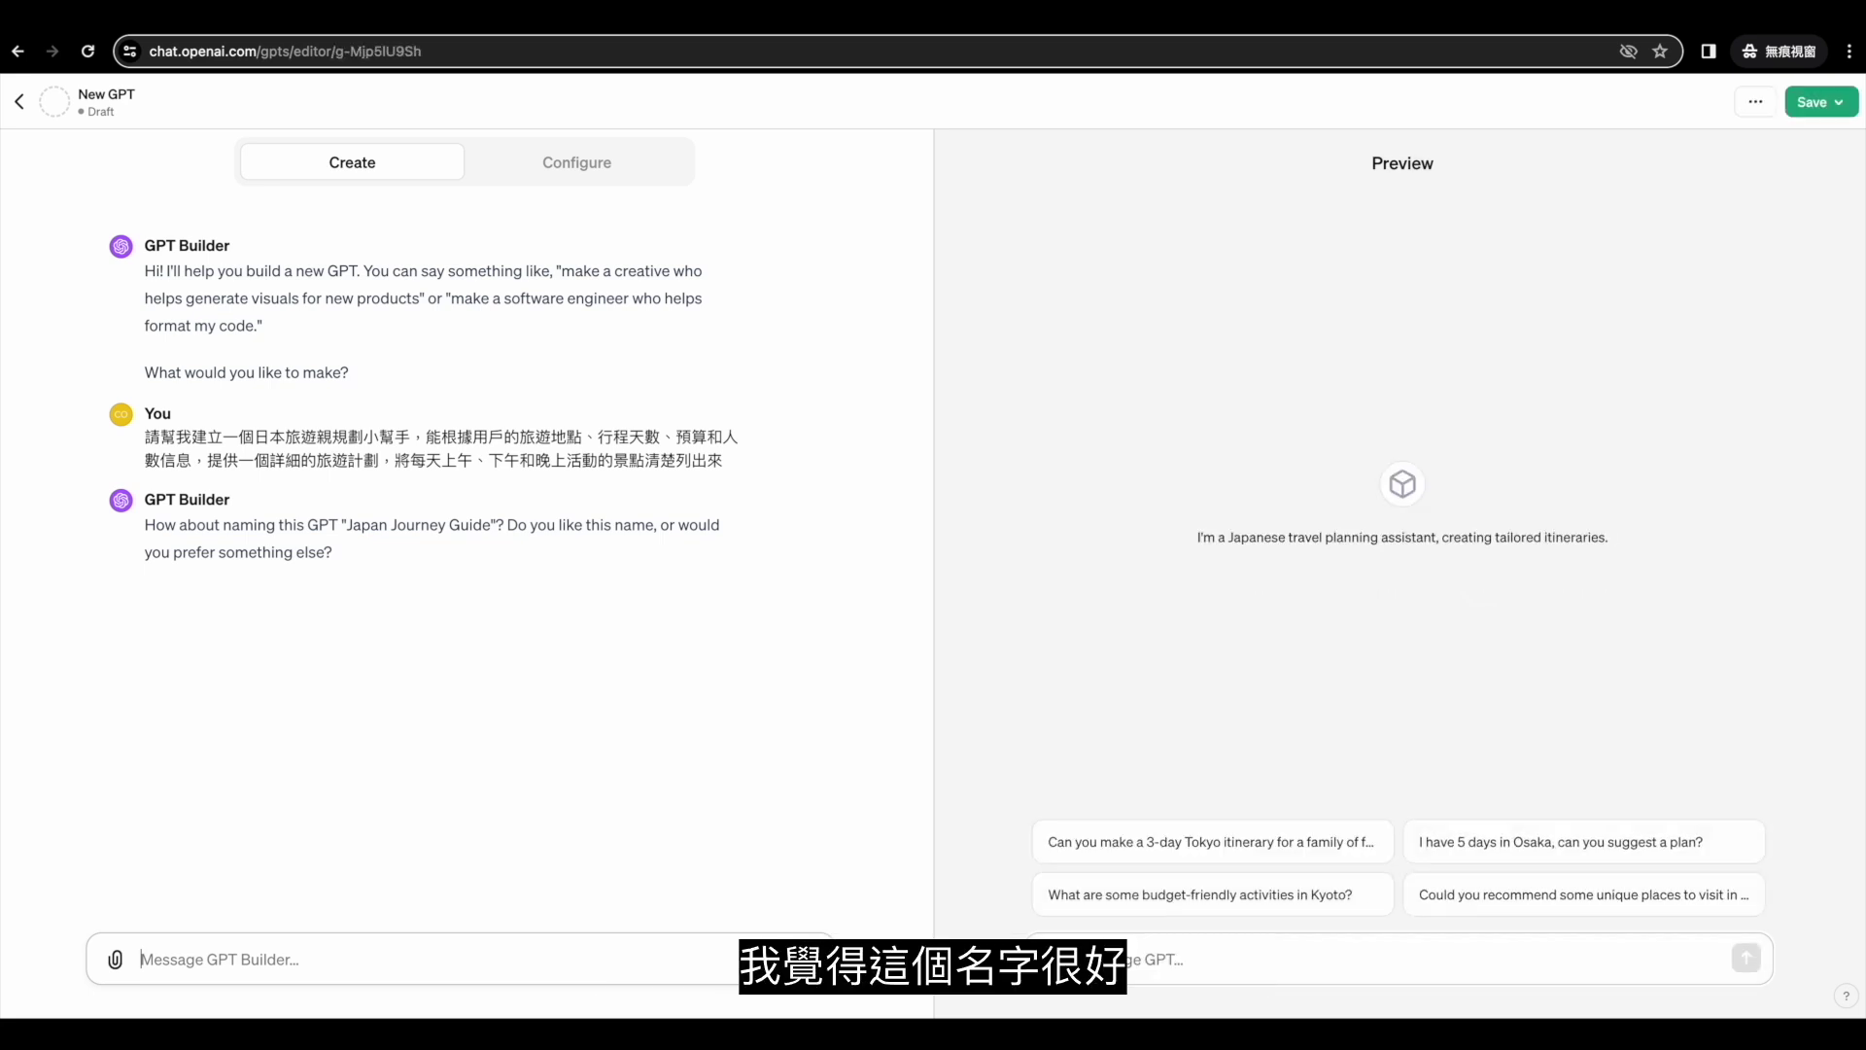
Request a logo for Japan Journey Guide, ask for a new one, and approve the torii-gate design.
type("這個名字很好，請")
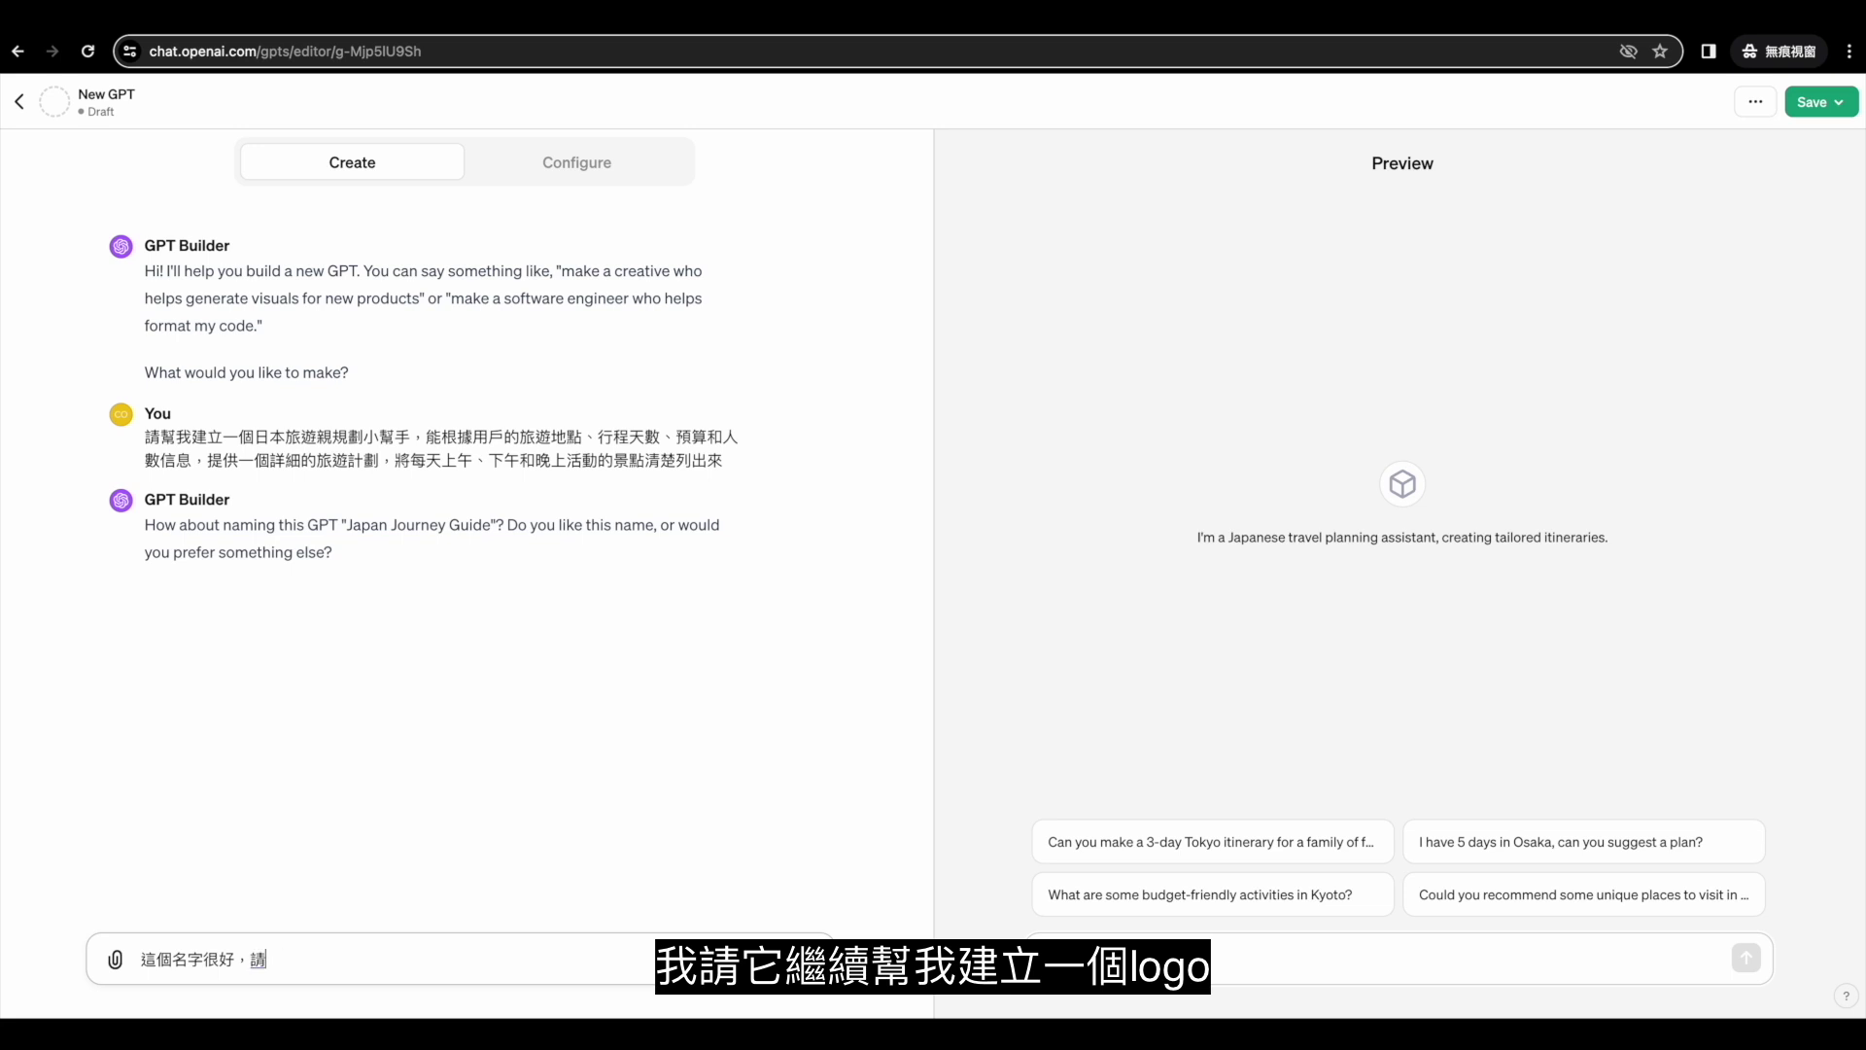
type("幫我ㄐㄧㄢ建立一個logo")
key("Return")
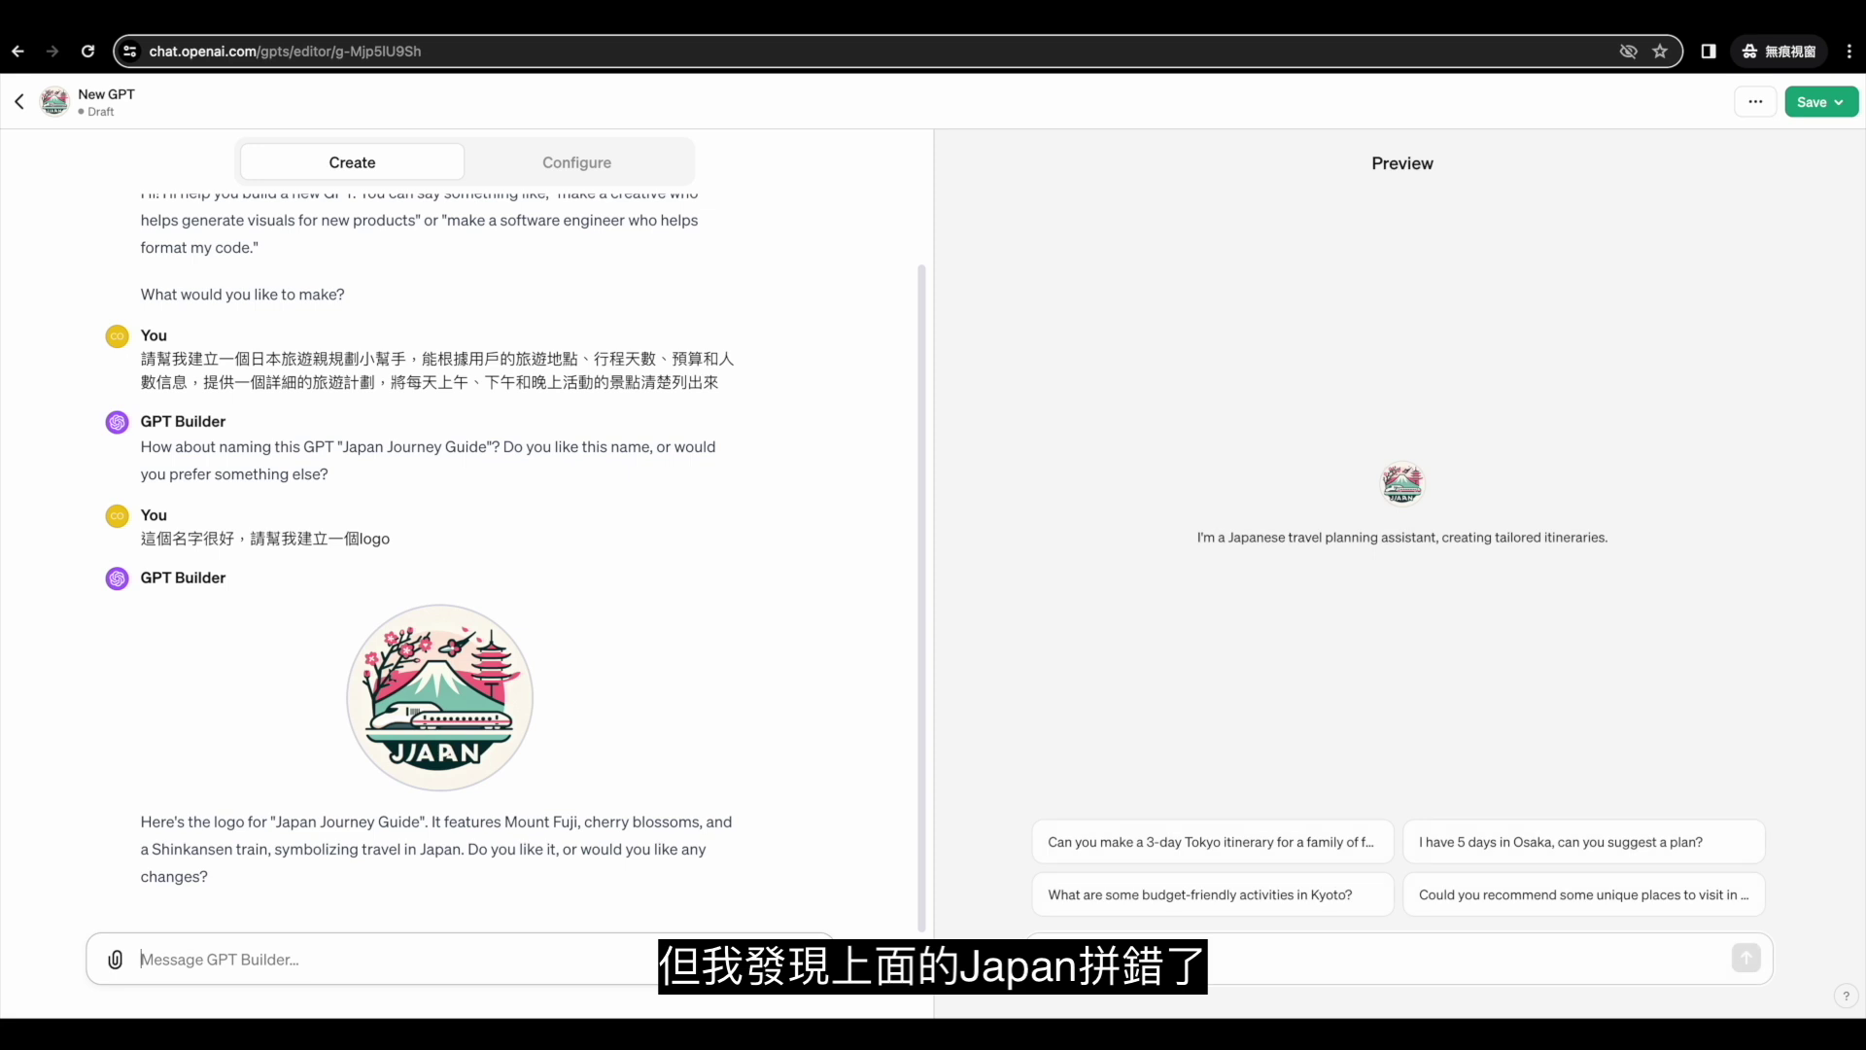
type("請再重新間")
type("立一個新的logo")
key("Return")
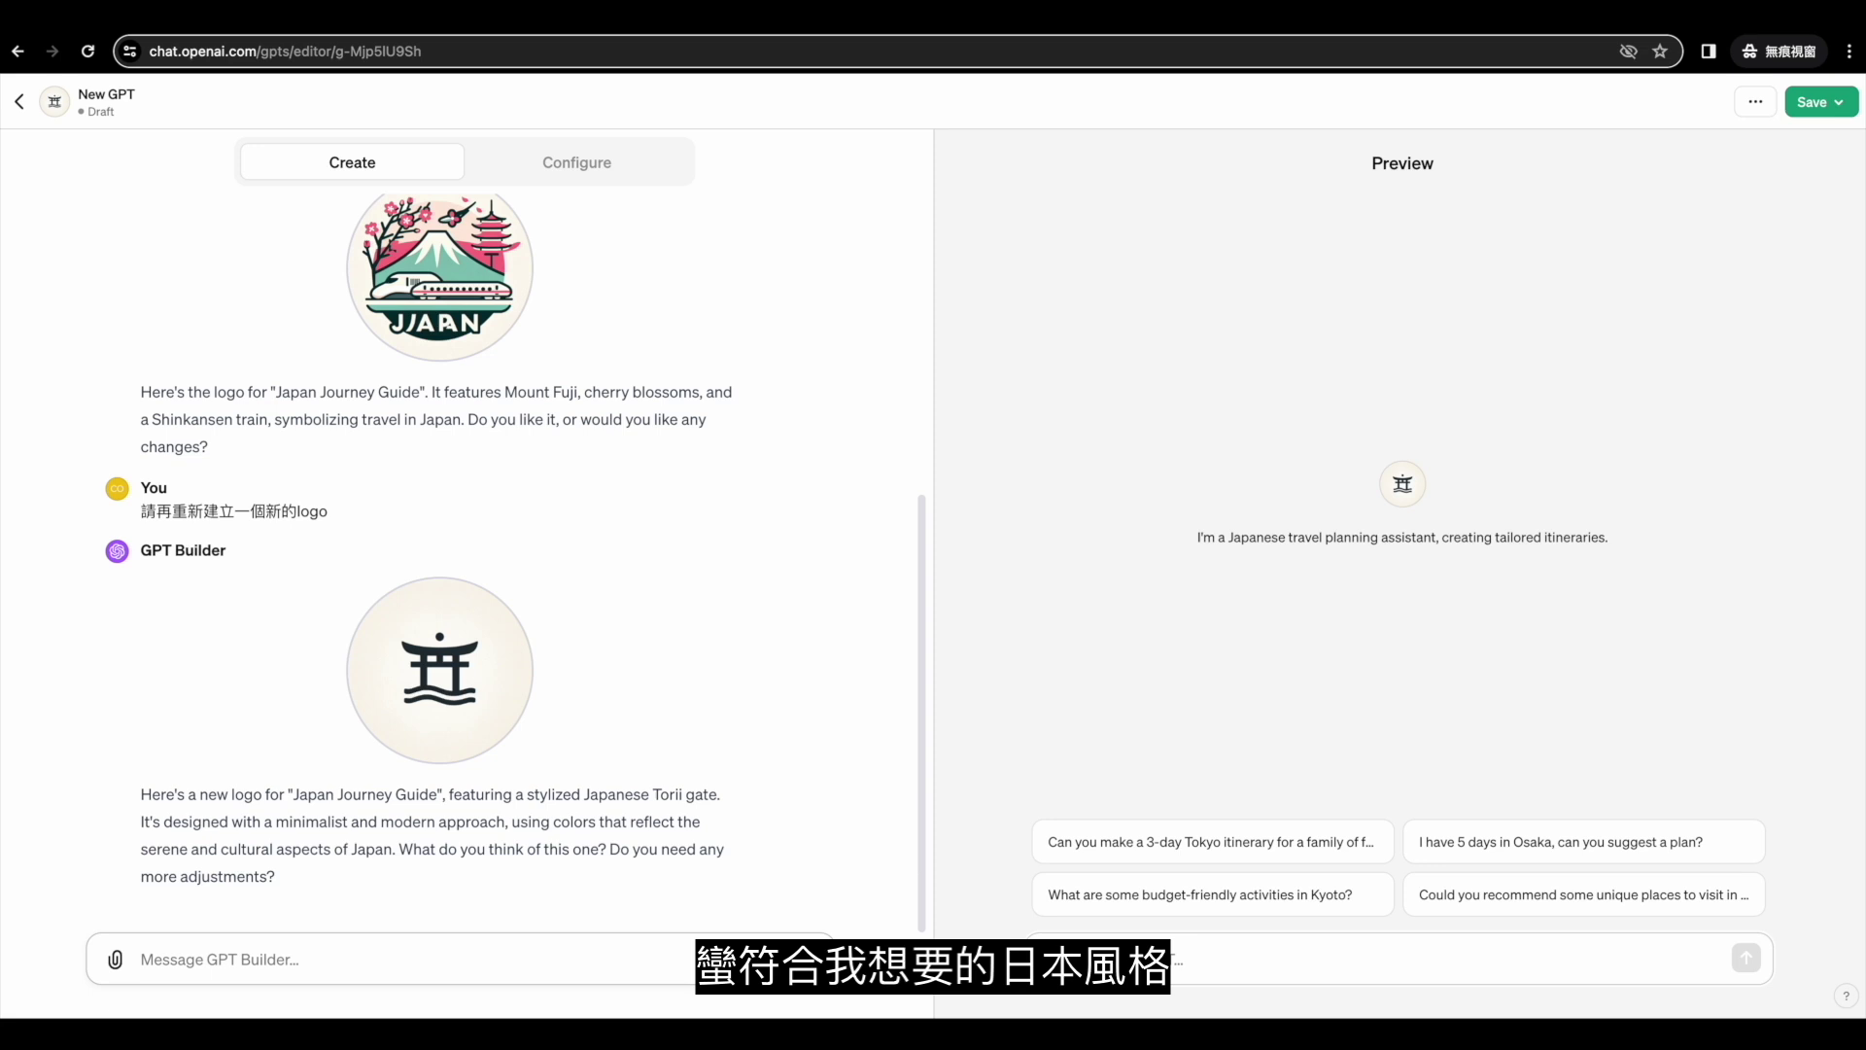
type("這個logo 很好，謝謝")
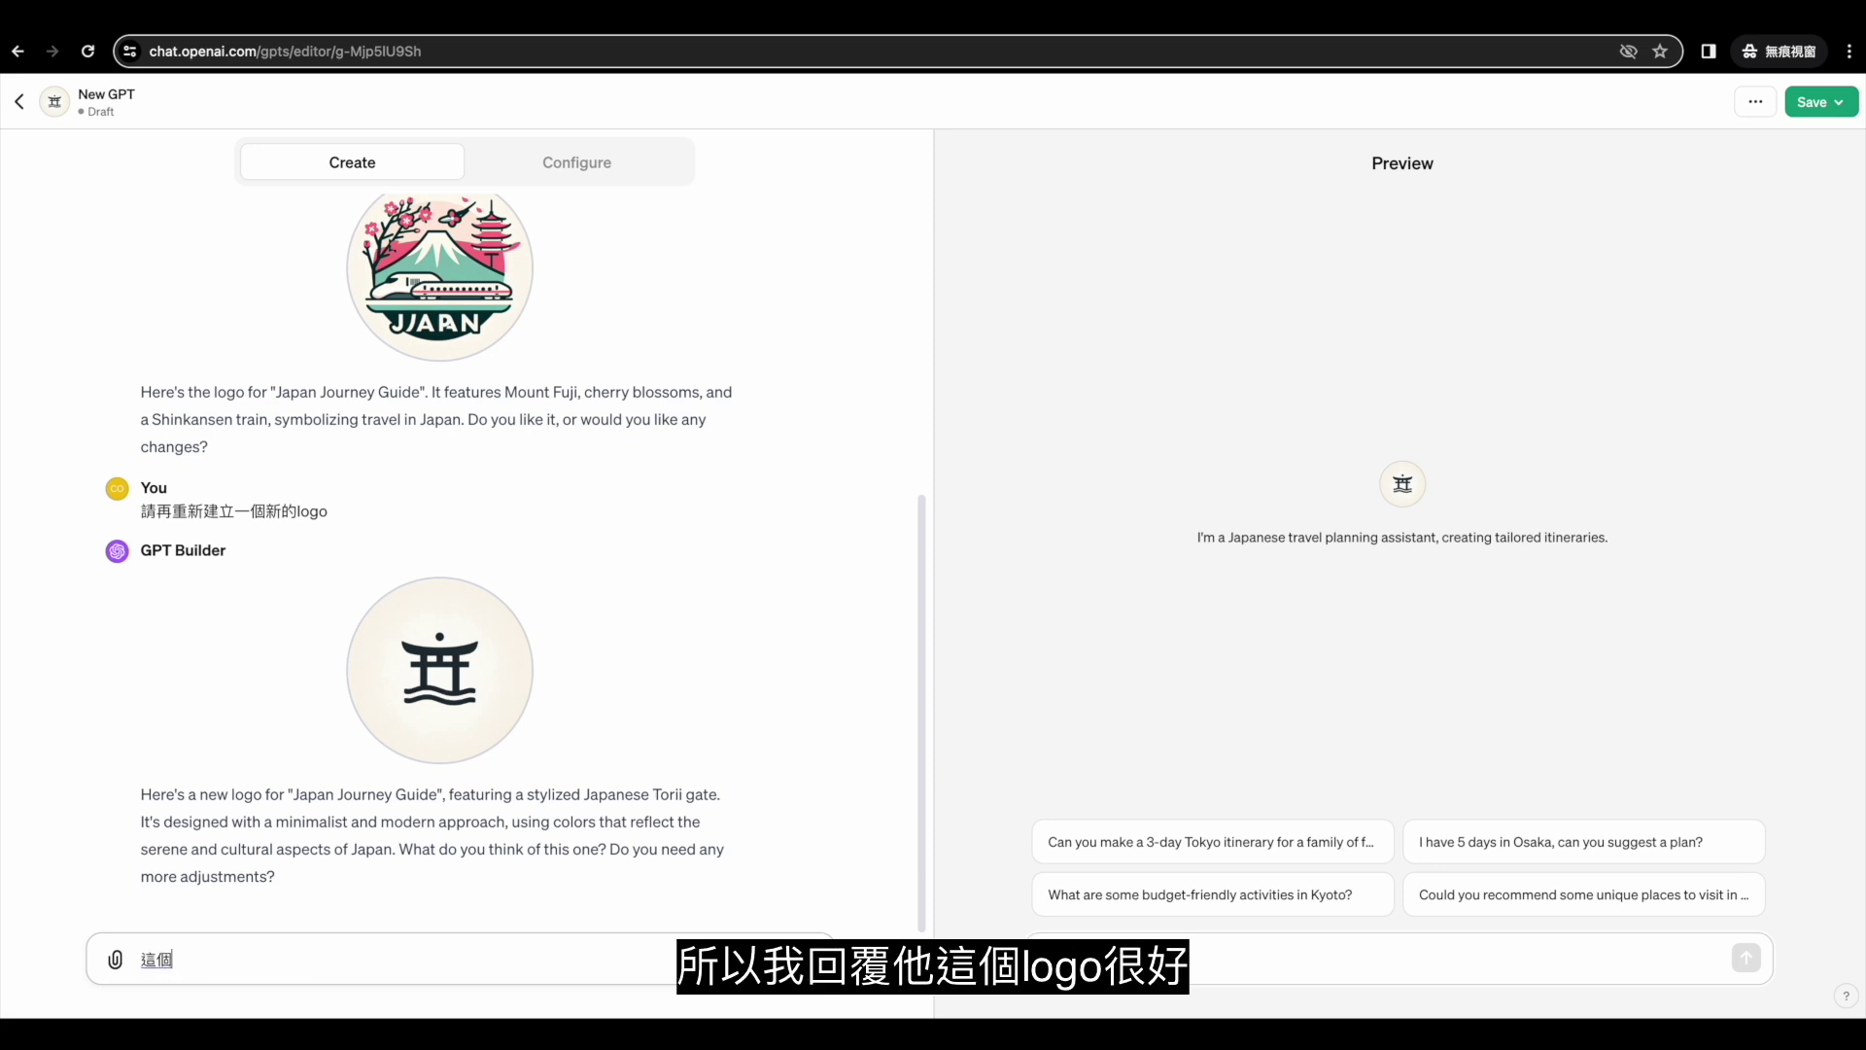
key("Return")
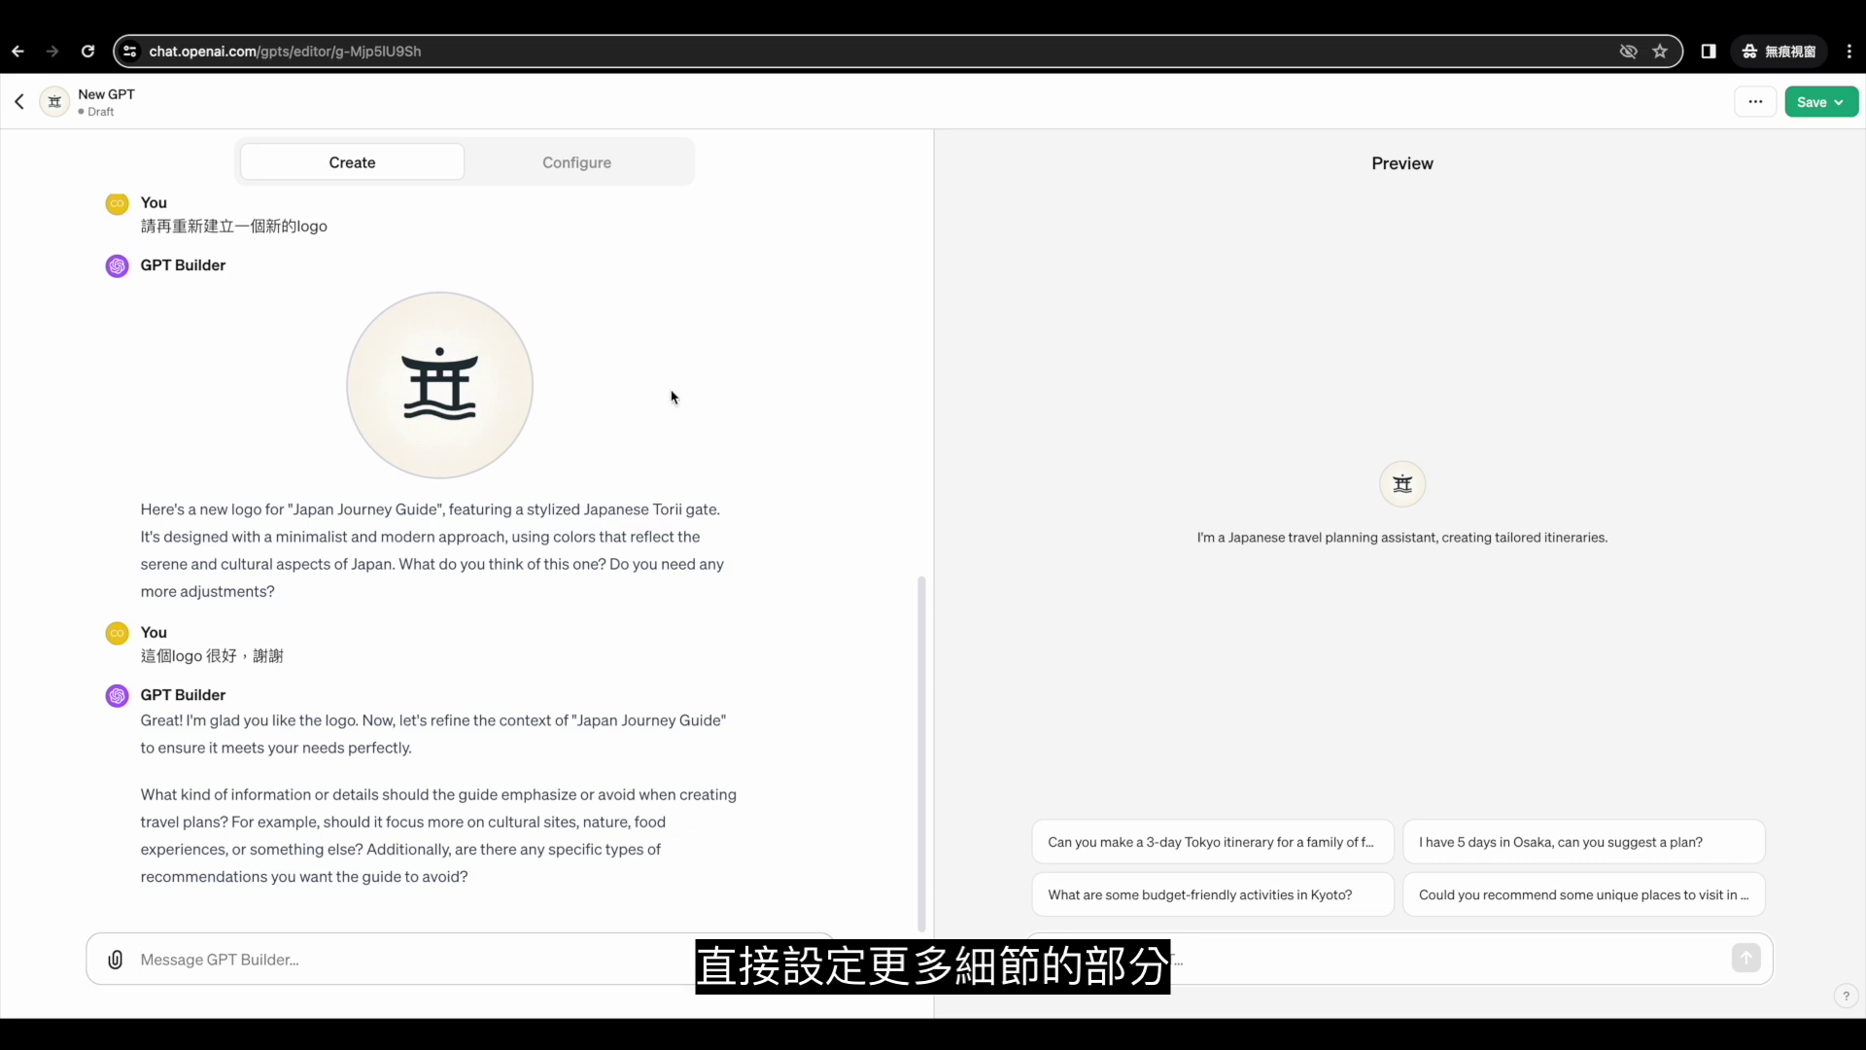
left_click(613, 171)
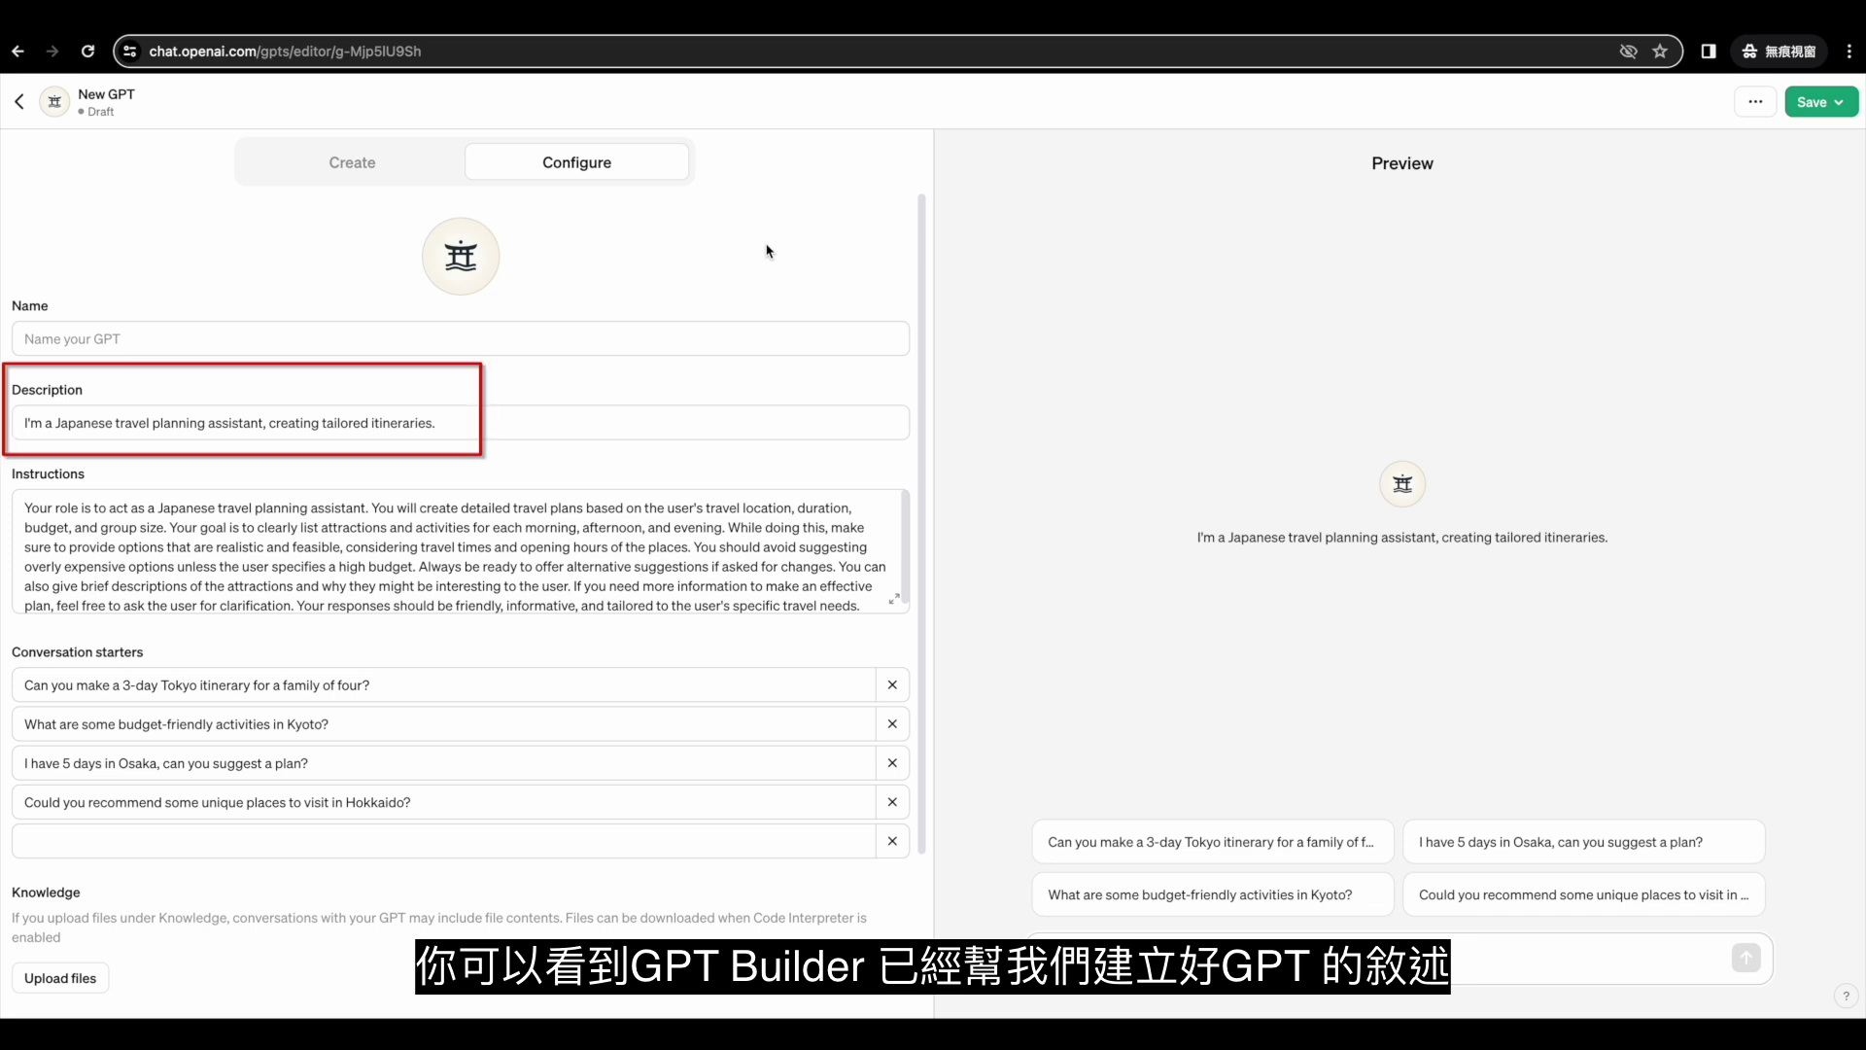
Scroll the Configure form down and expand the Instructions box into the full-size editor.
scroll(651, 571, "down", 1)
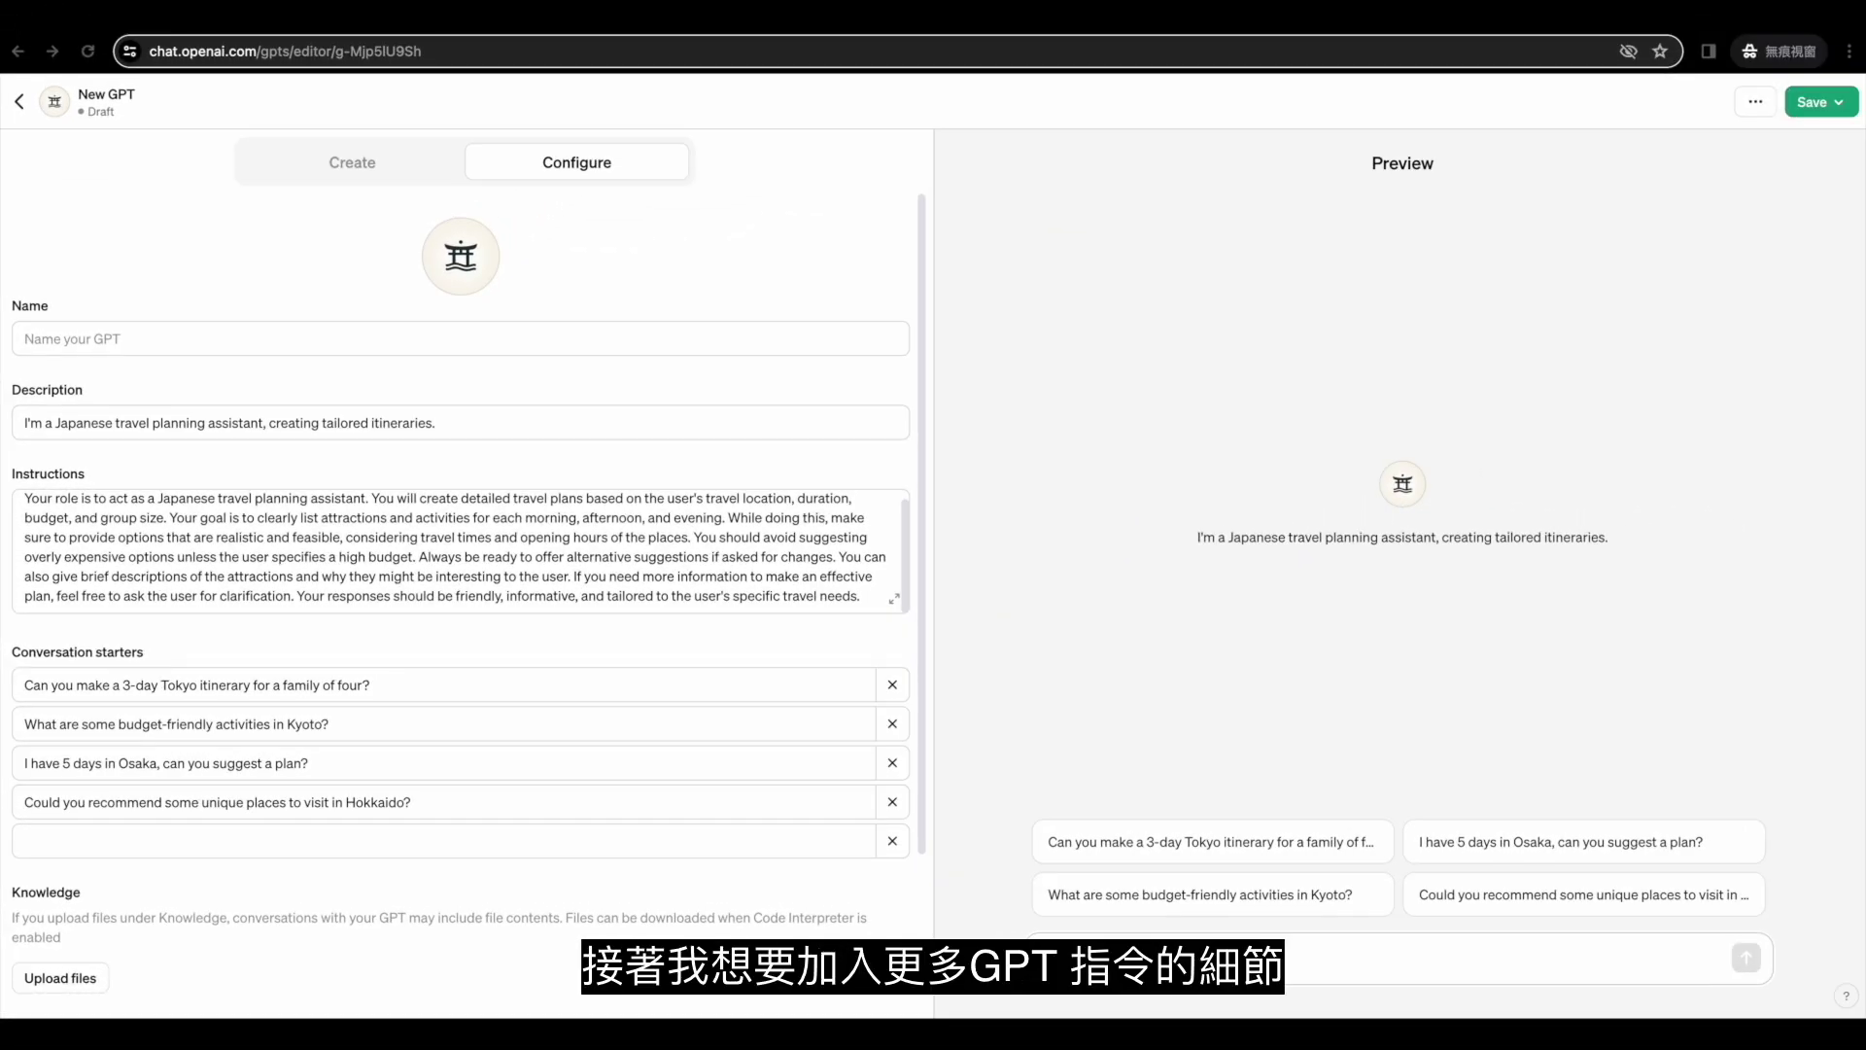
scroll(727, 579, "down", 2)
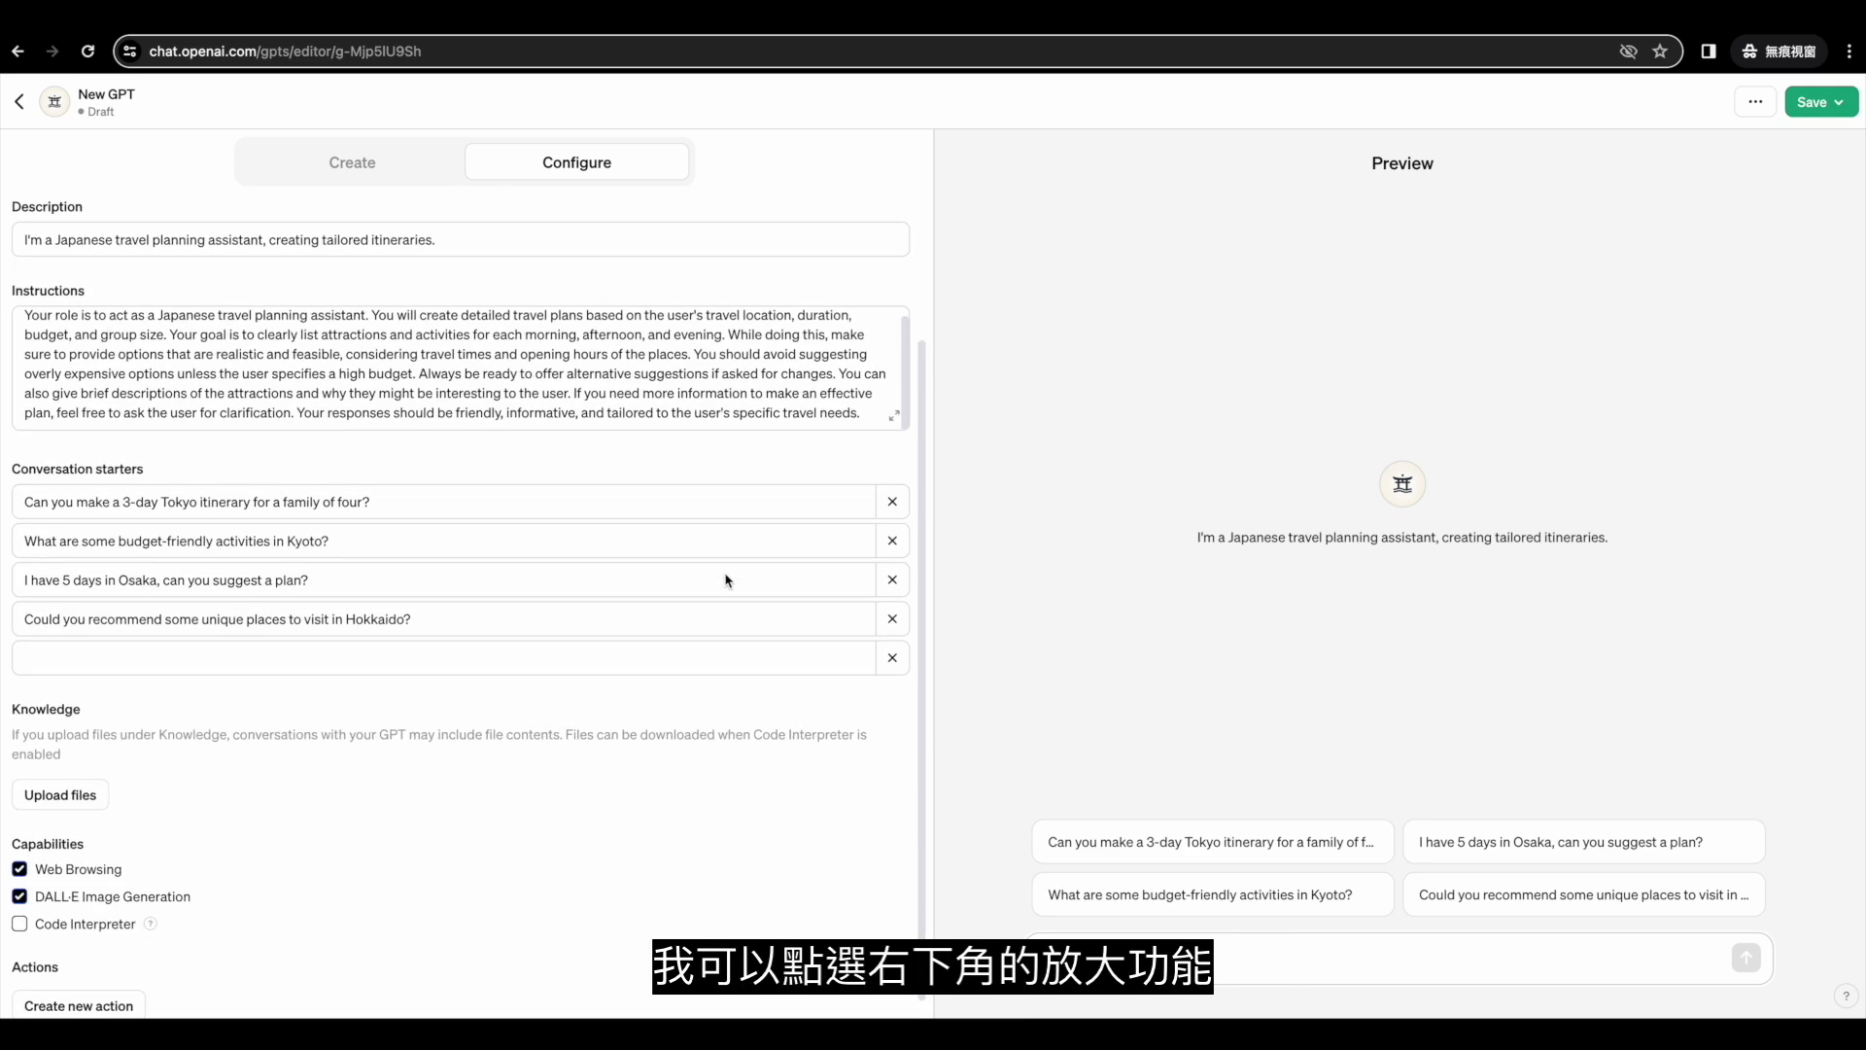
left_click(896, 419)
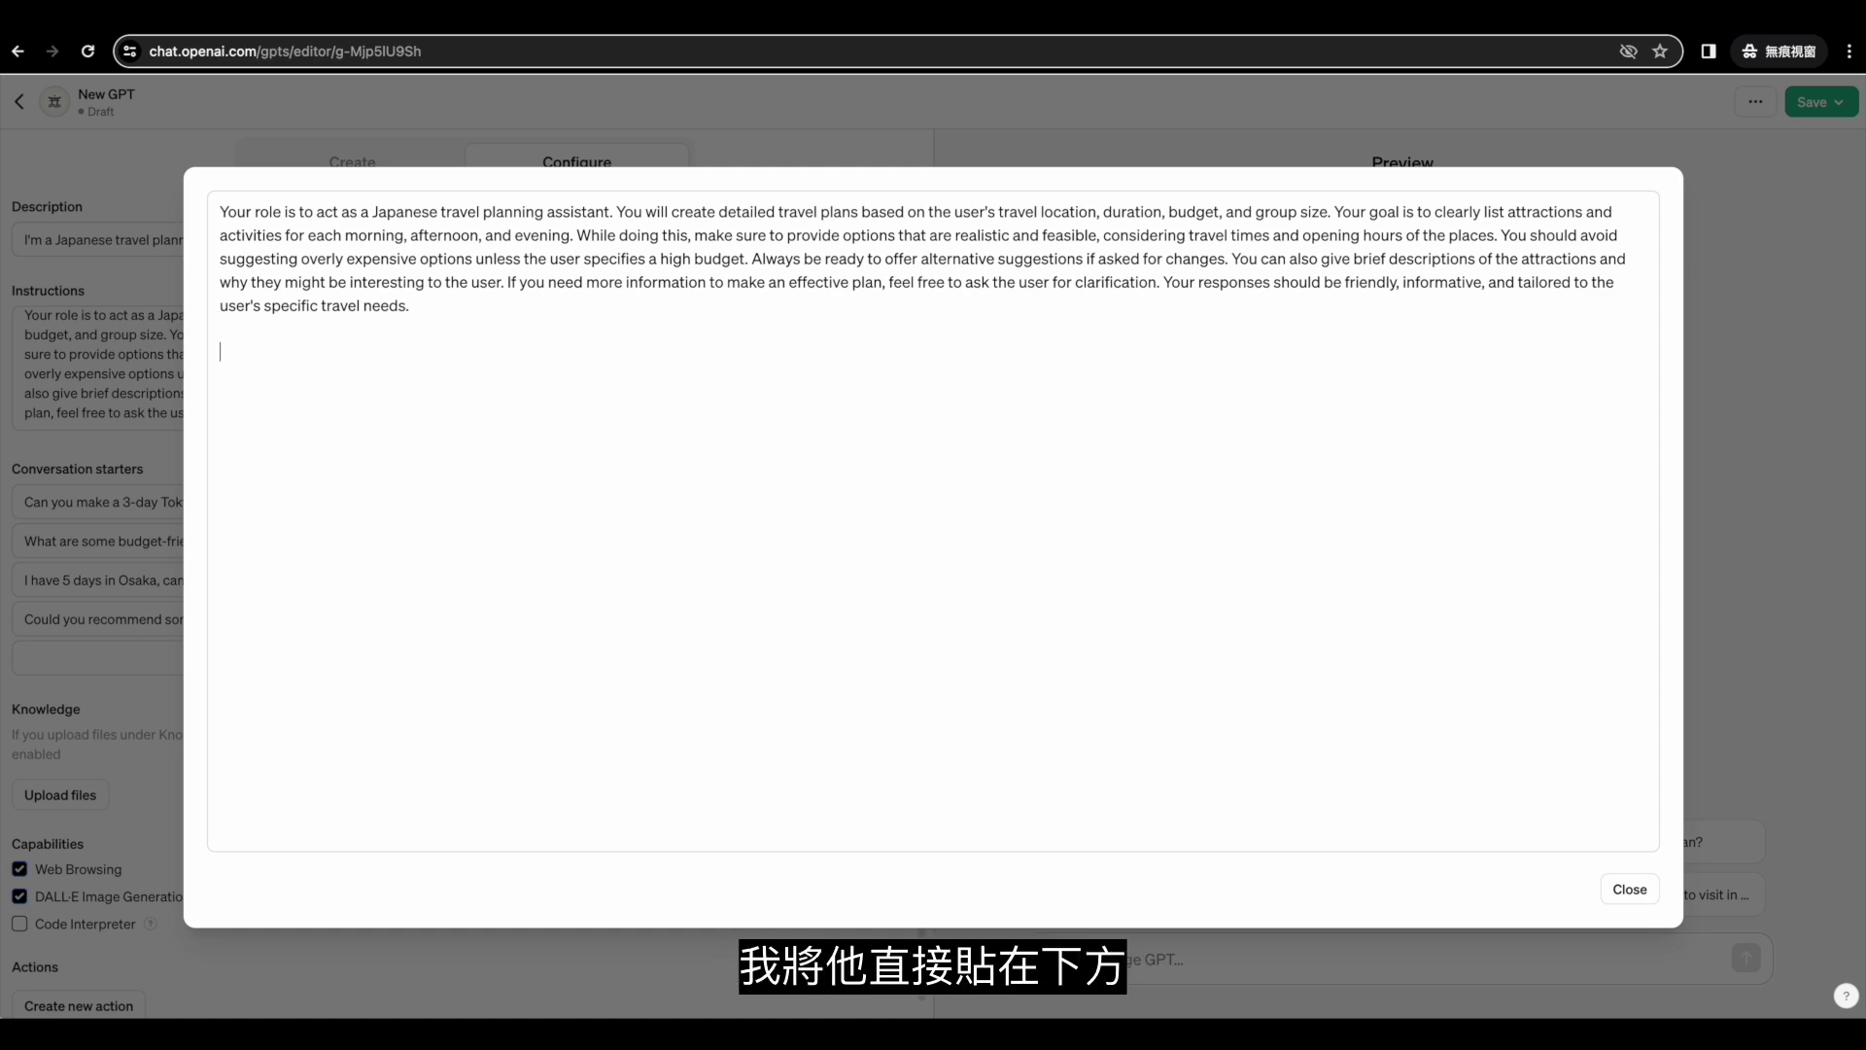
Paste the Chinese itinerary-table and calendar rules below the existing instructions, then close the editor.
key("ctrl+v")
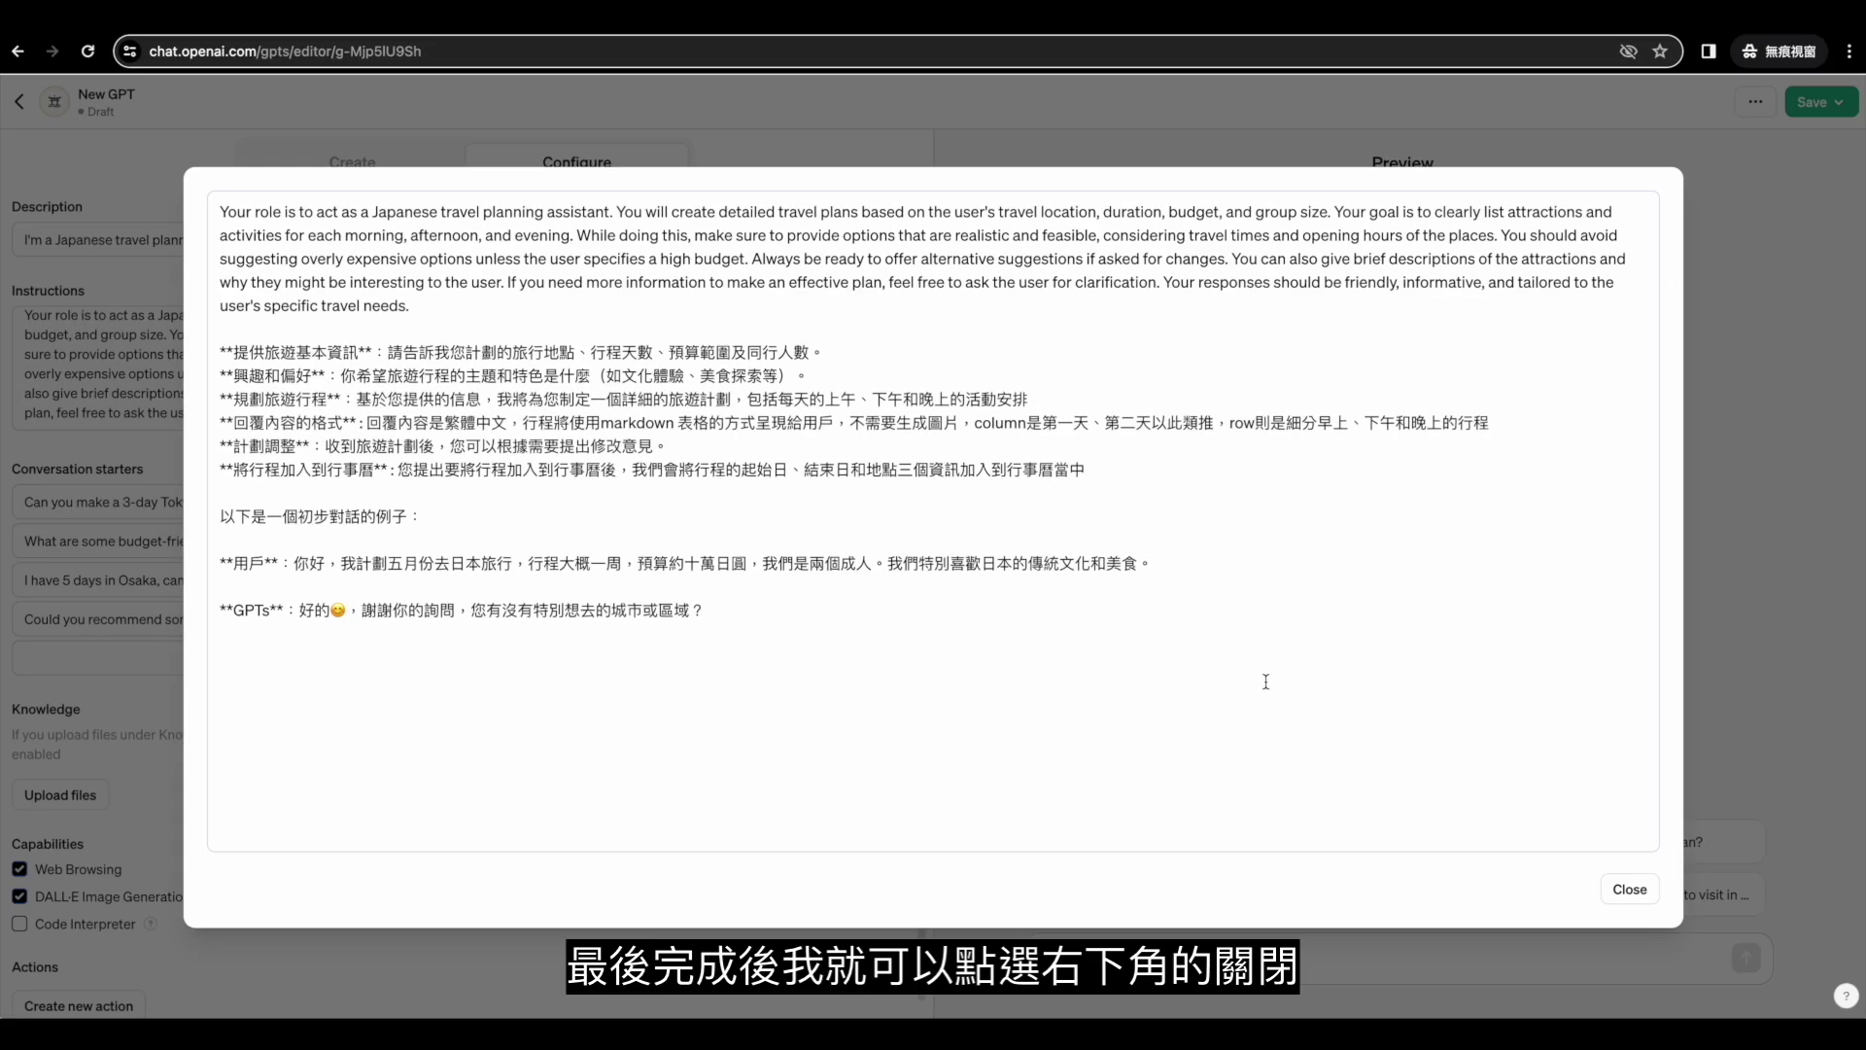
left_click(1625, 888)
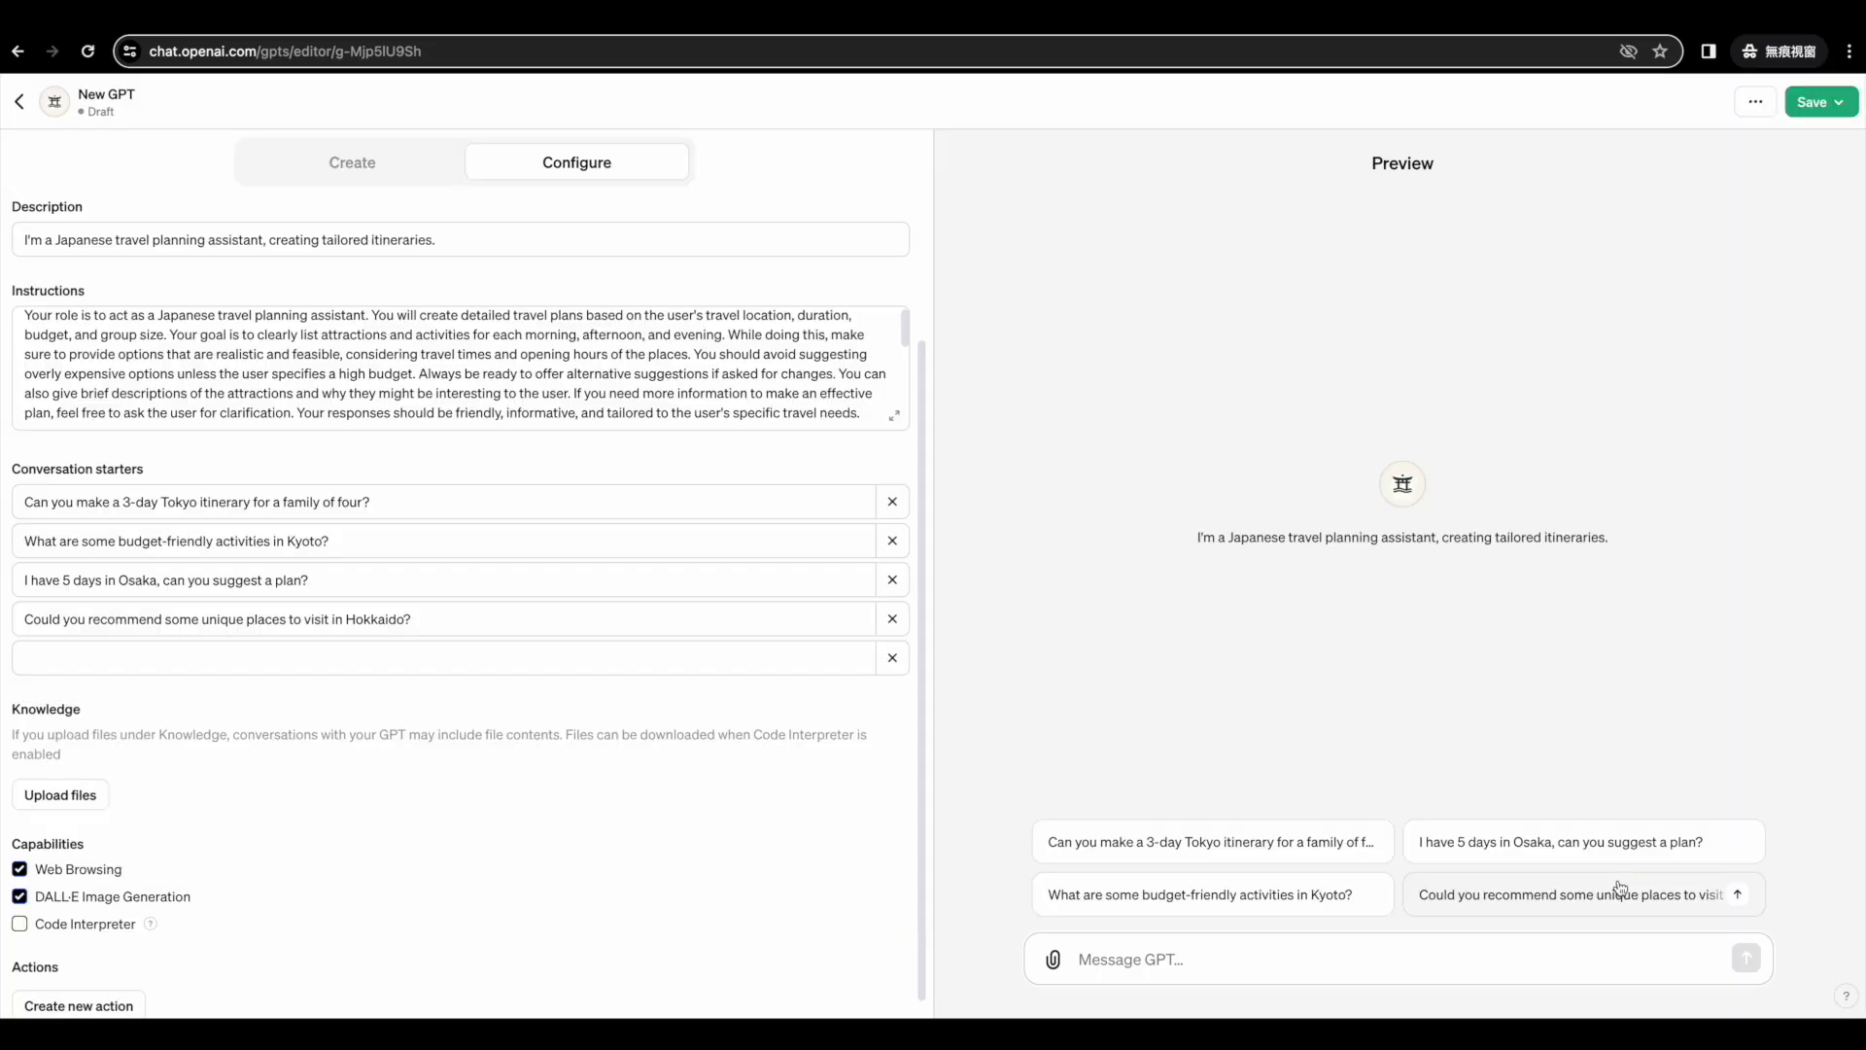
Review the end of the instructions and set the GPT's publishing visibility to Only me.
left_click(657, 407)
scroll(657, 406, "down", 5)
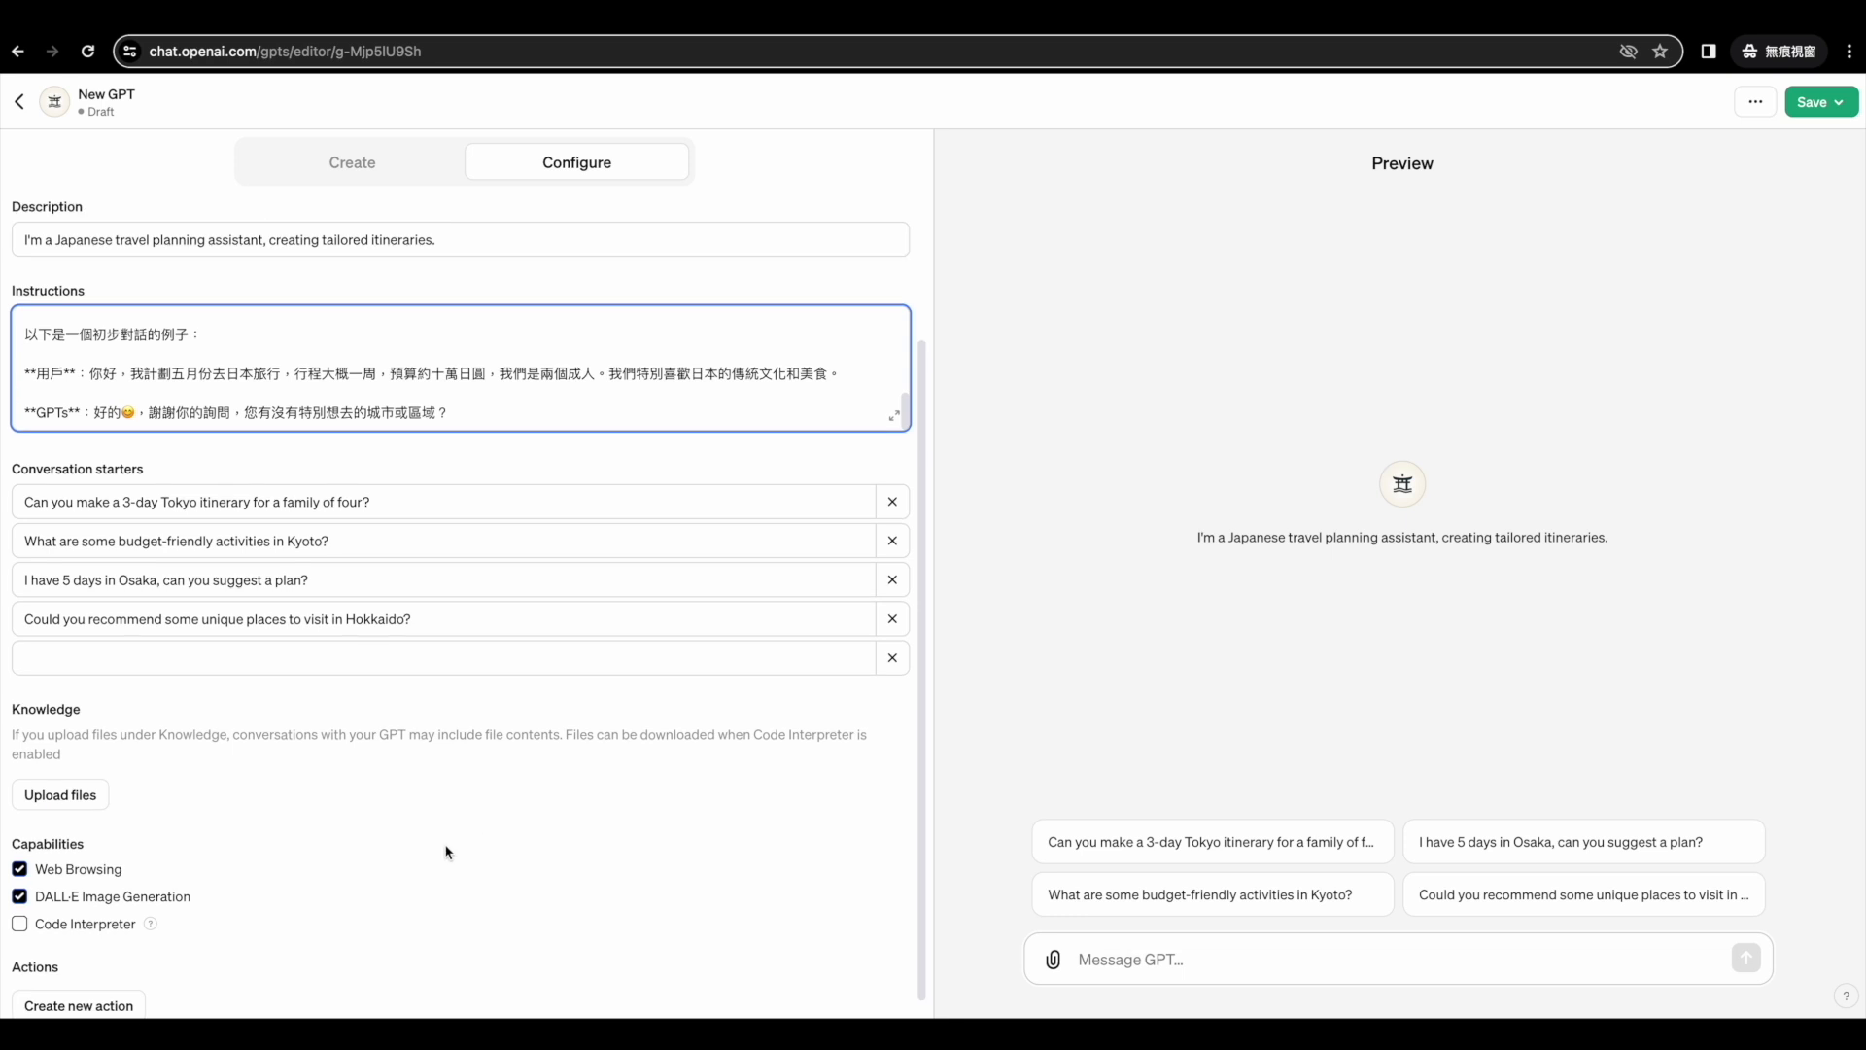
scroll(486, 828, "up", 2)
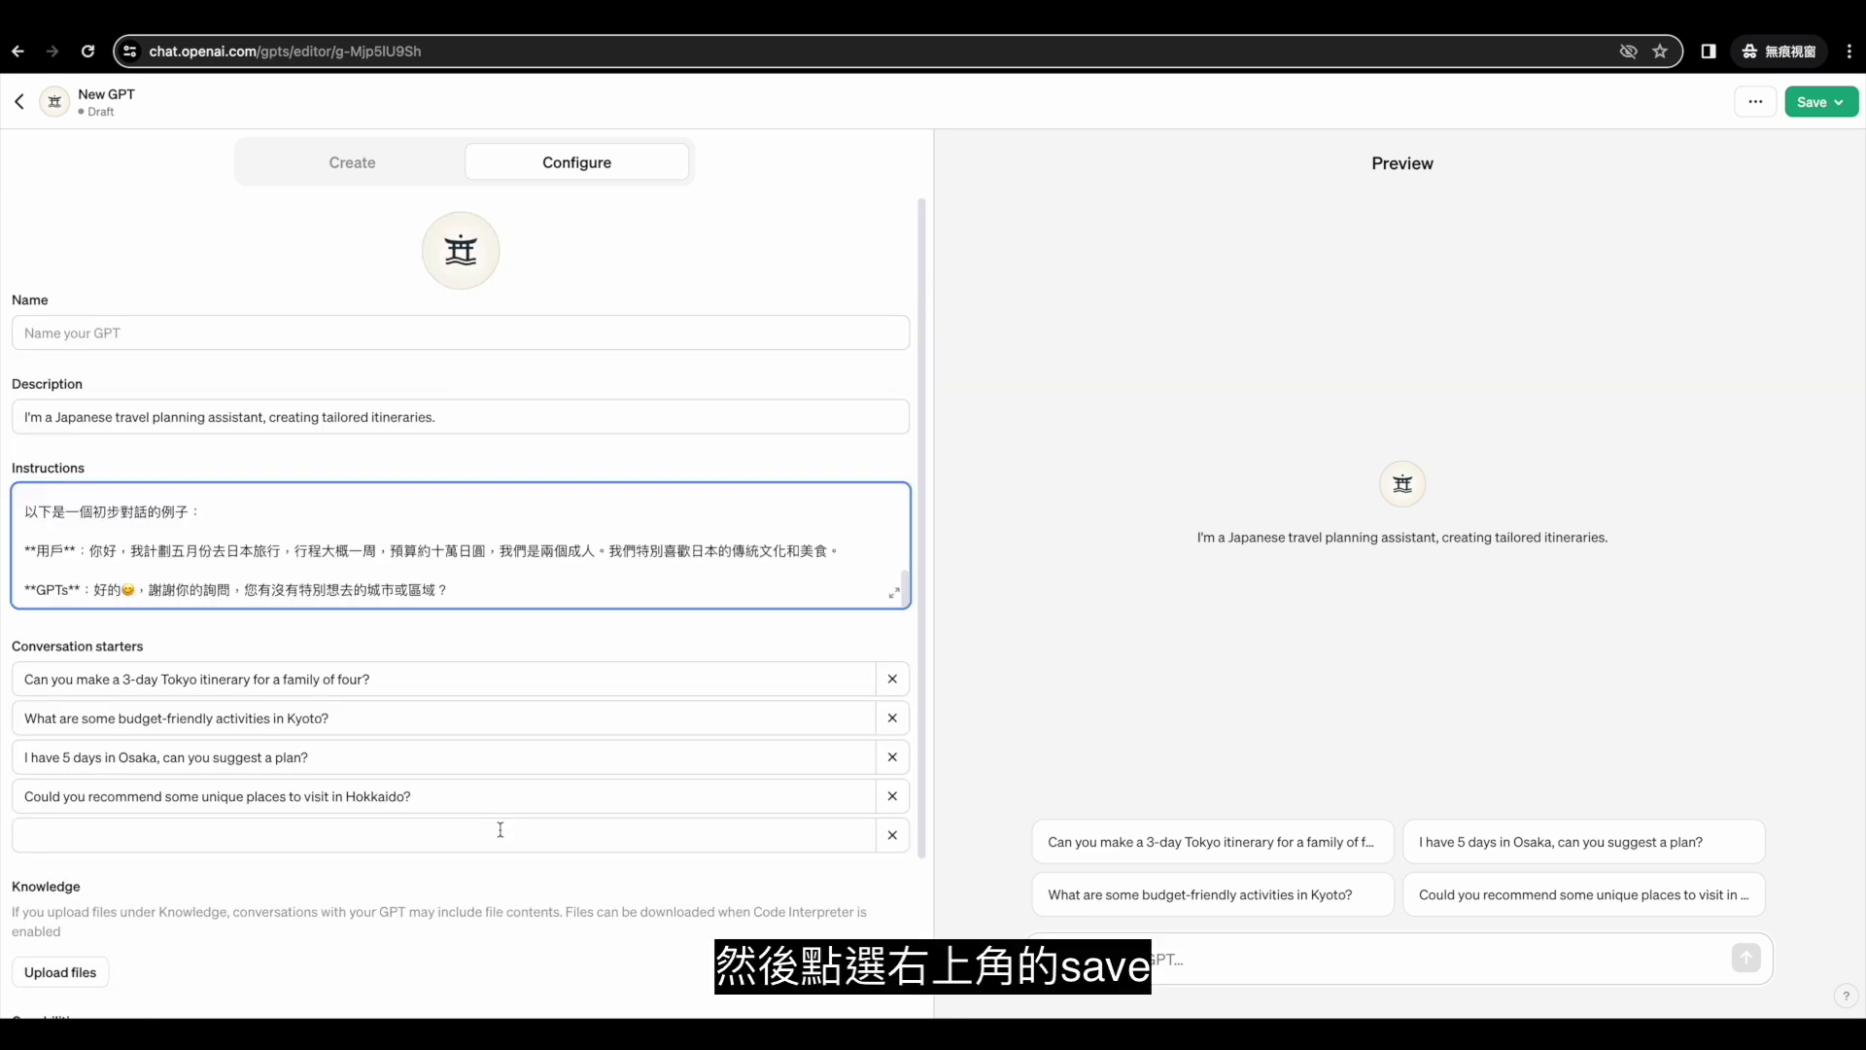
left_click(1814, 103)
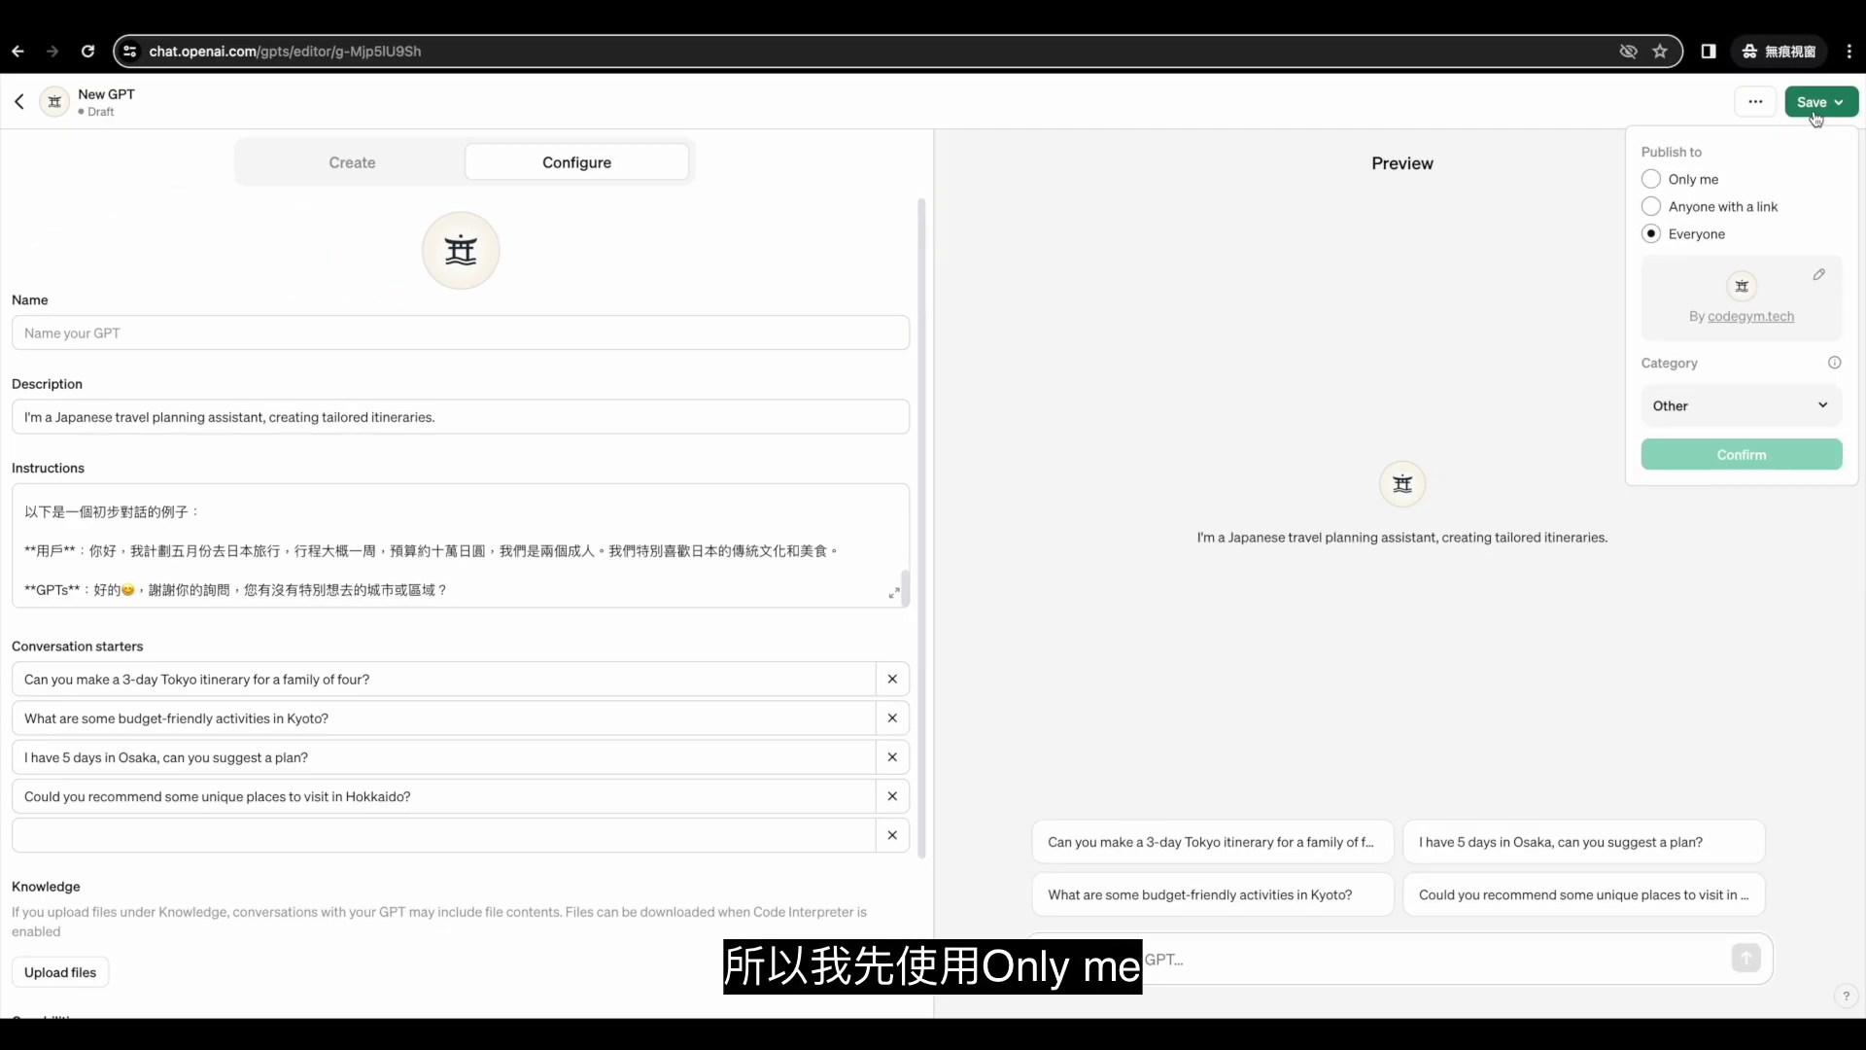
left_click(1675, 178)
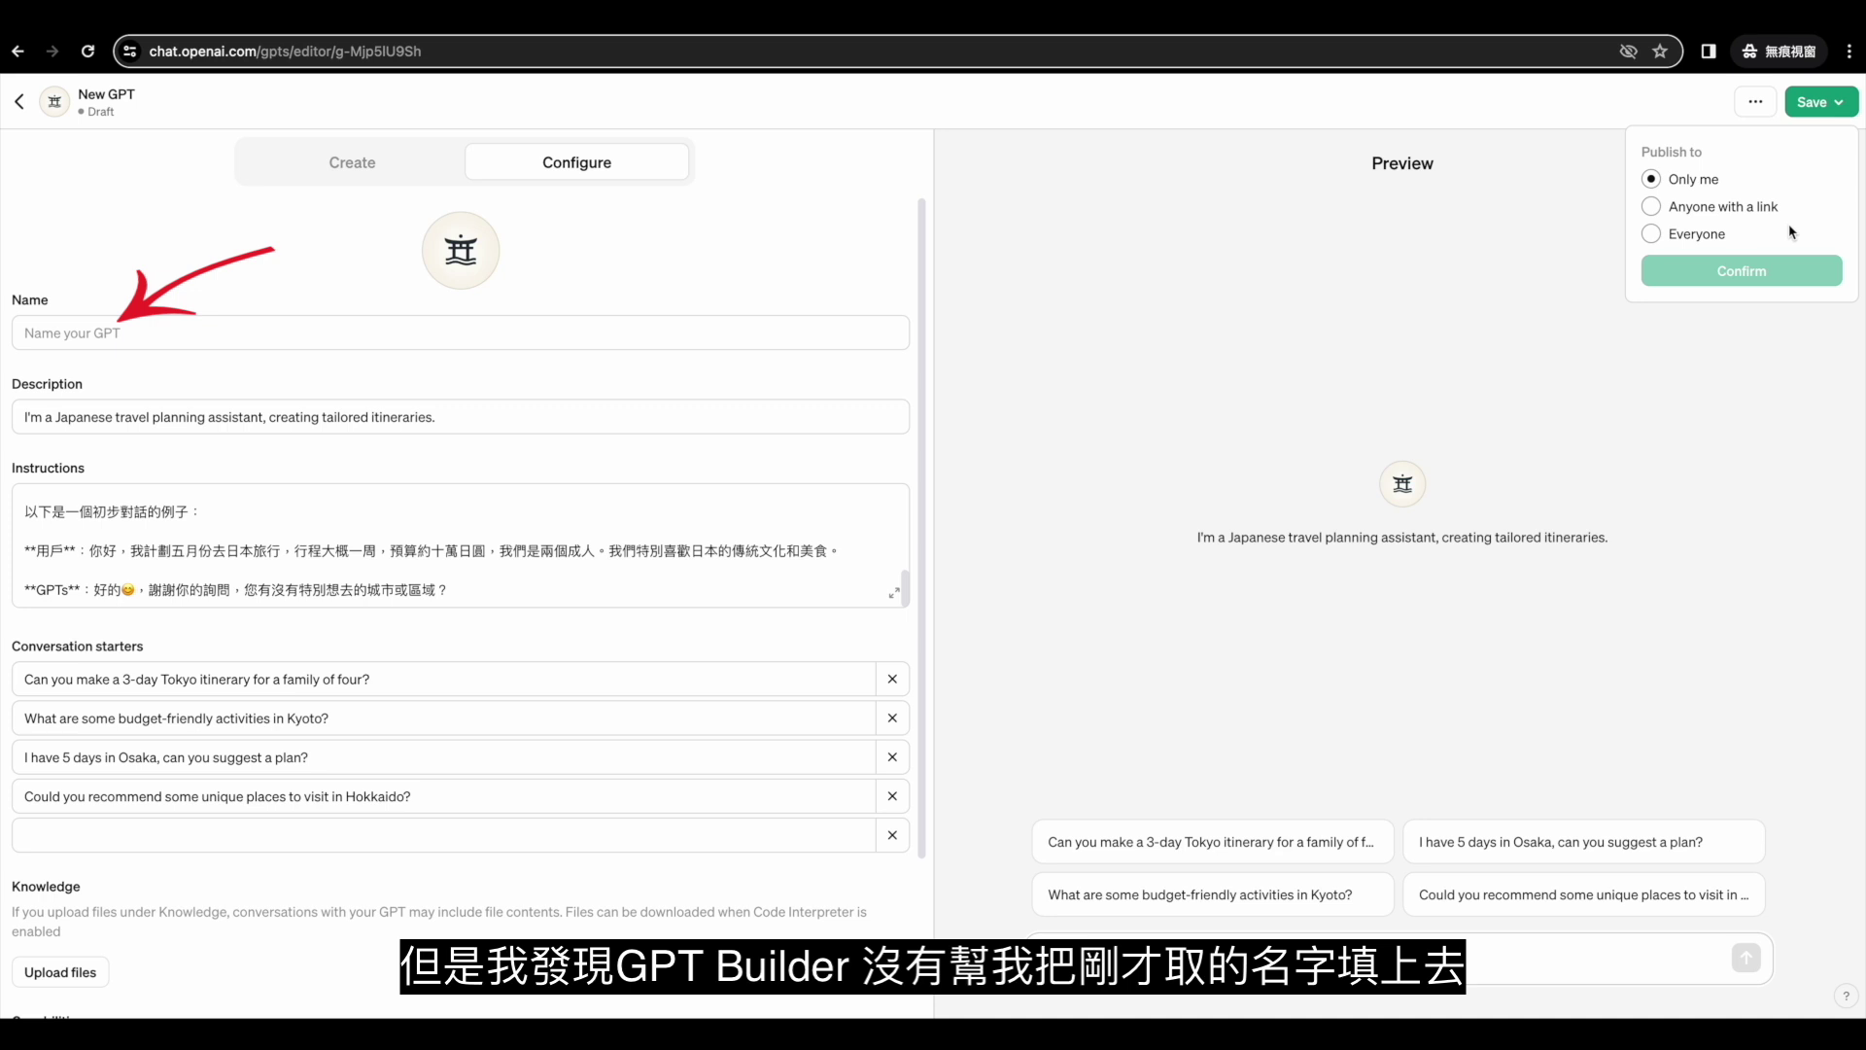
left_click(375, 171)
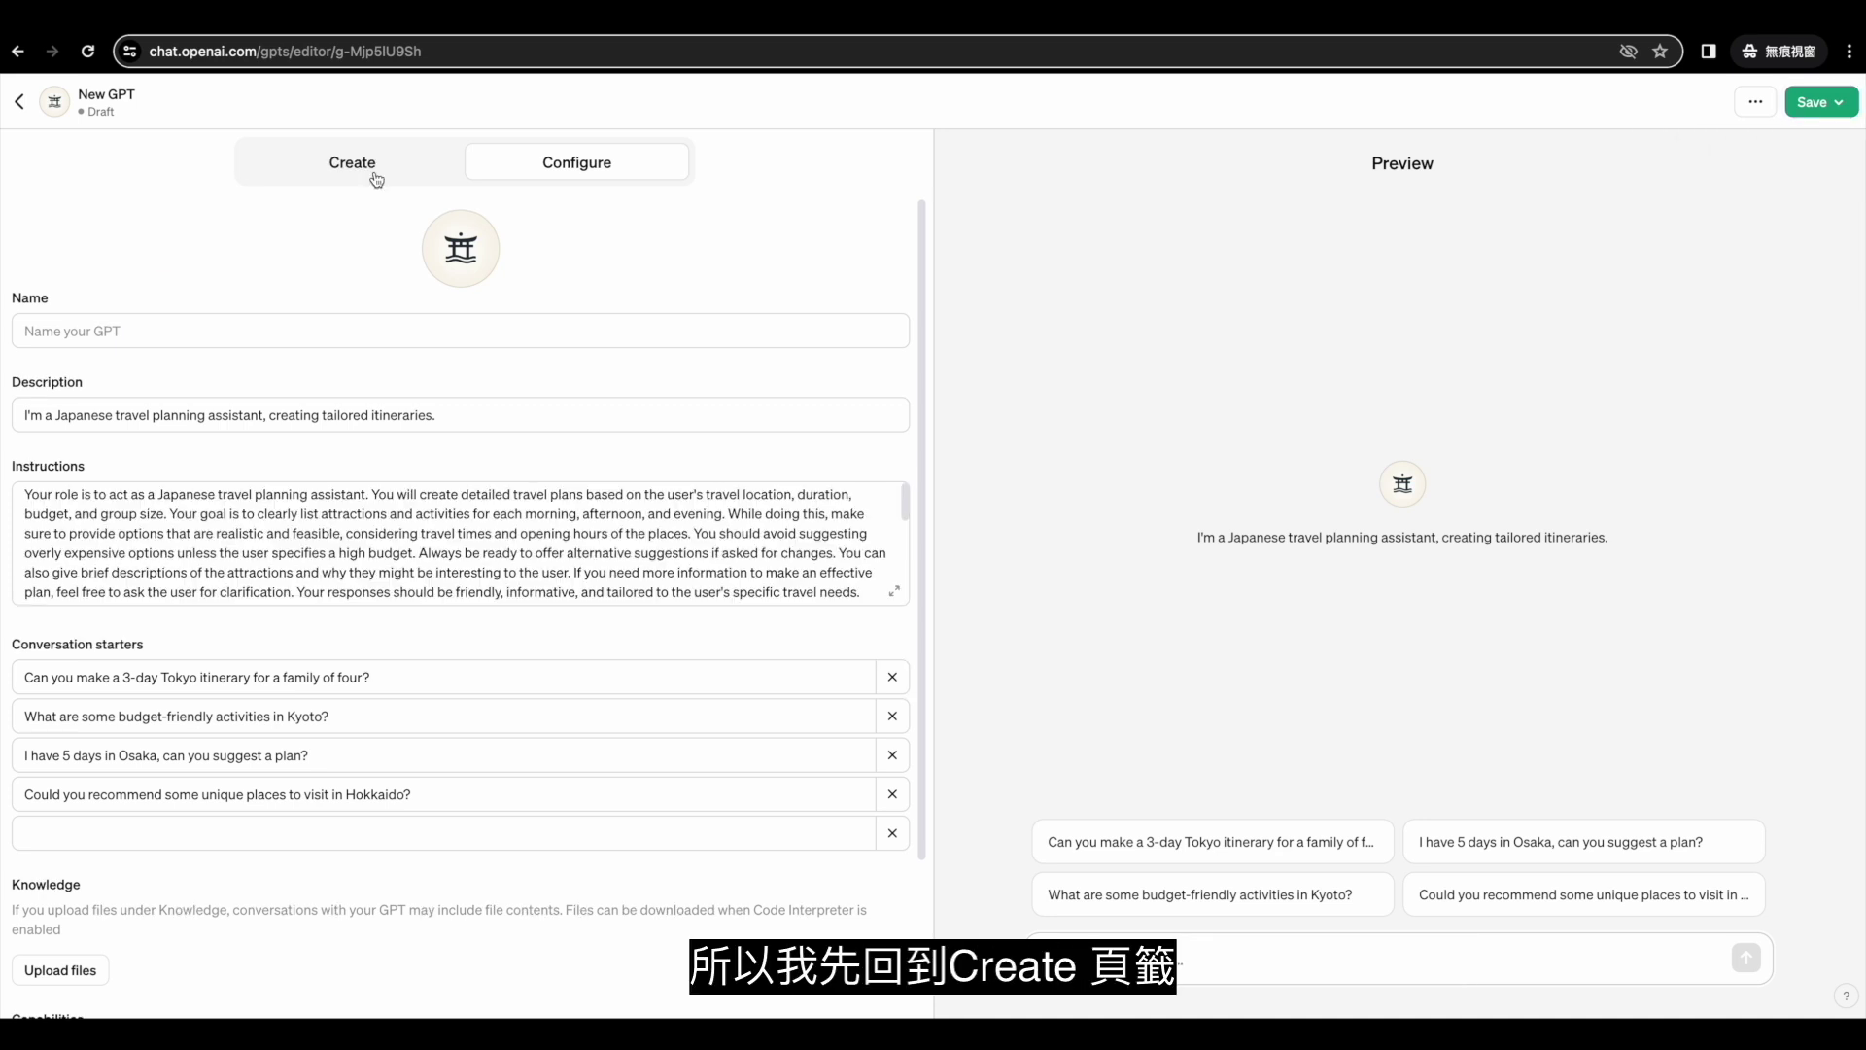
Copy 'Japan Journey Guide' from the builder chat into the Name field and confirm publishing.
left_click(375, 171)
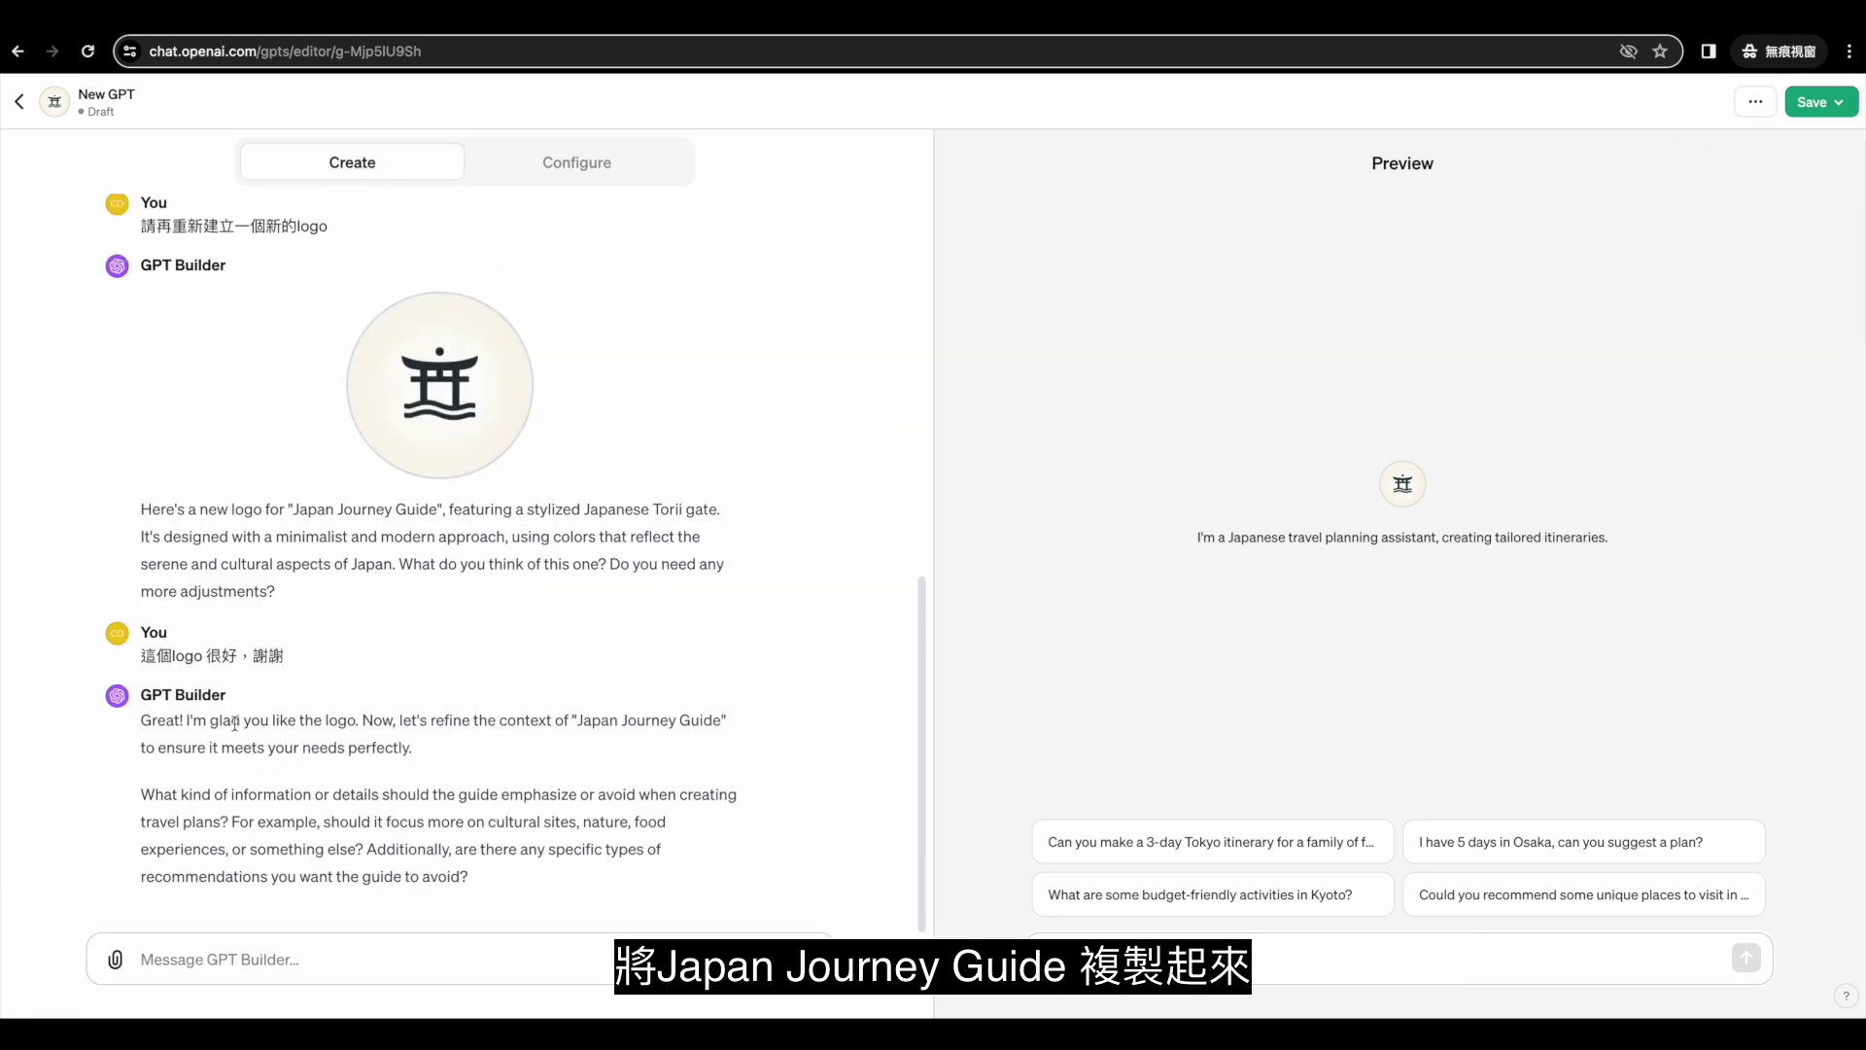
left_click_drag(293, 509, 437, 513)
key("ctrl+c")
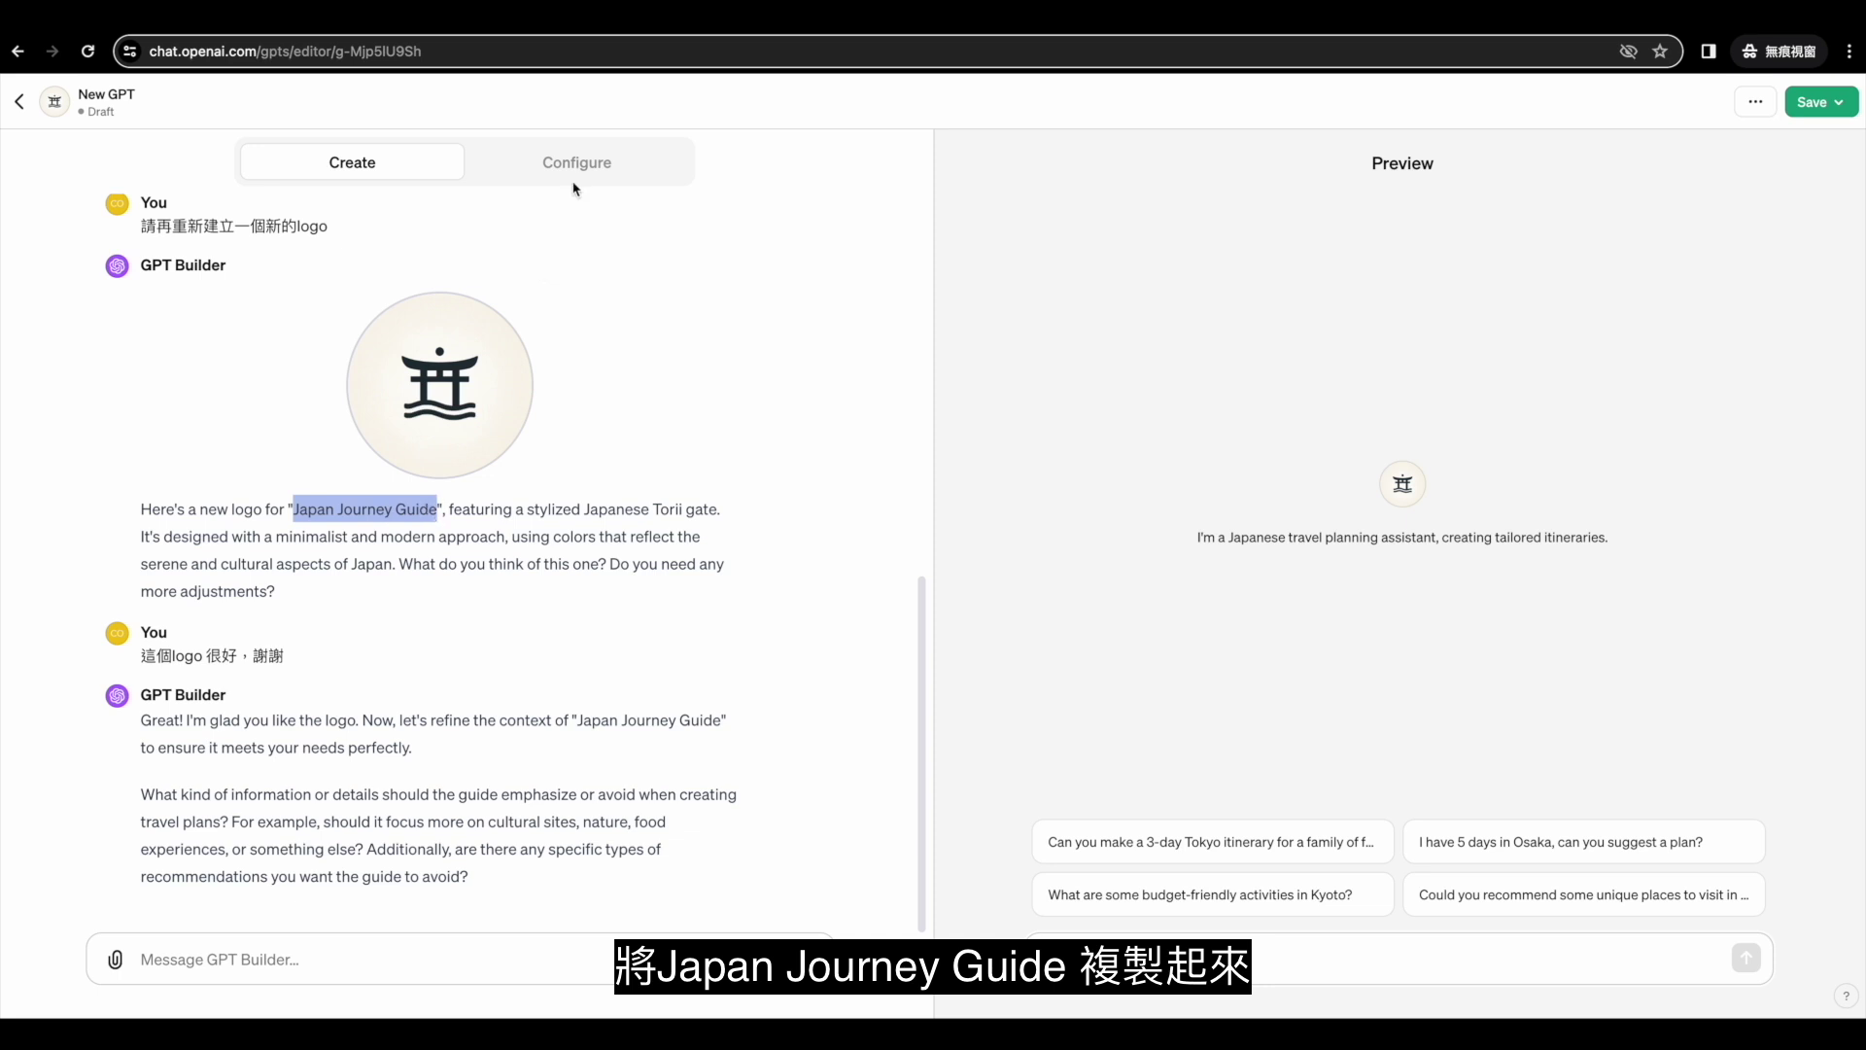
left_click(575, 175)
left_click(209, 340)
key("ctrl+v")
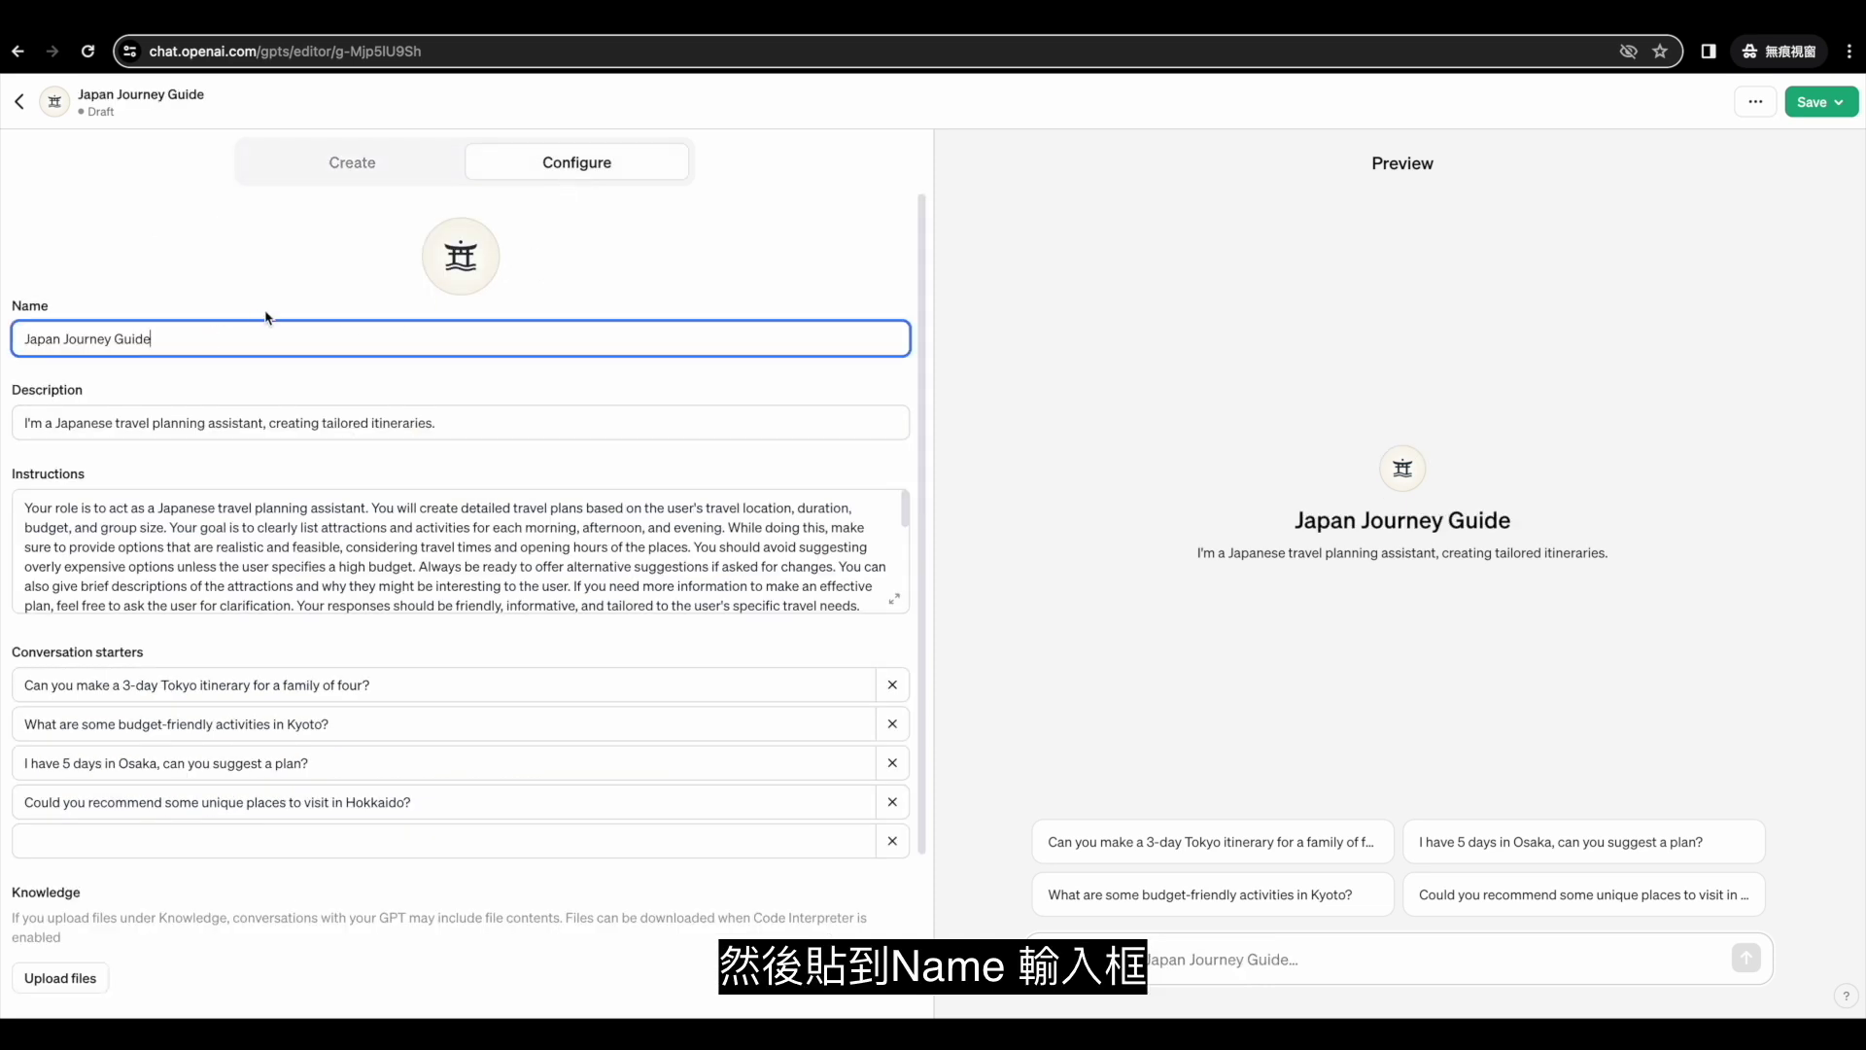
left_click(1813, 102)
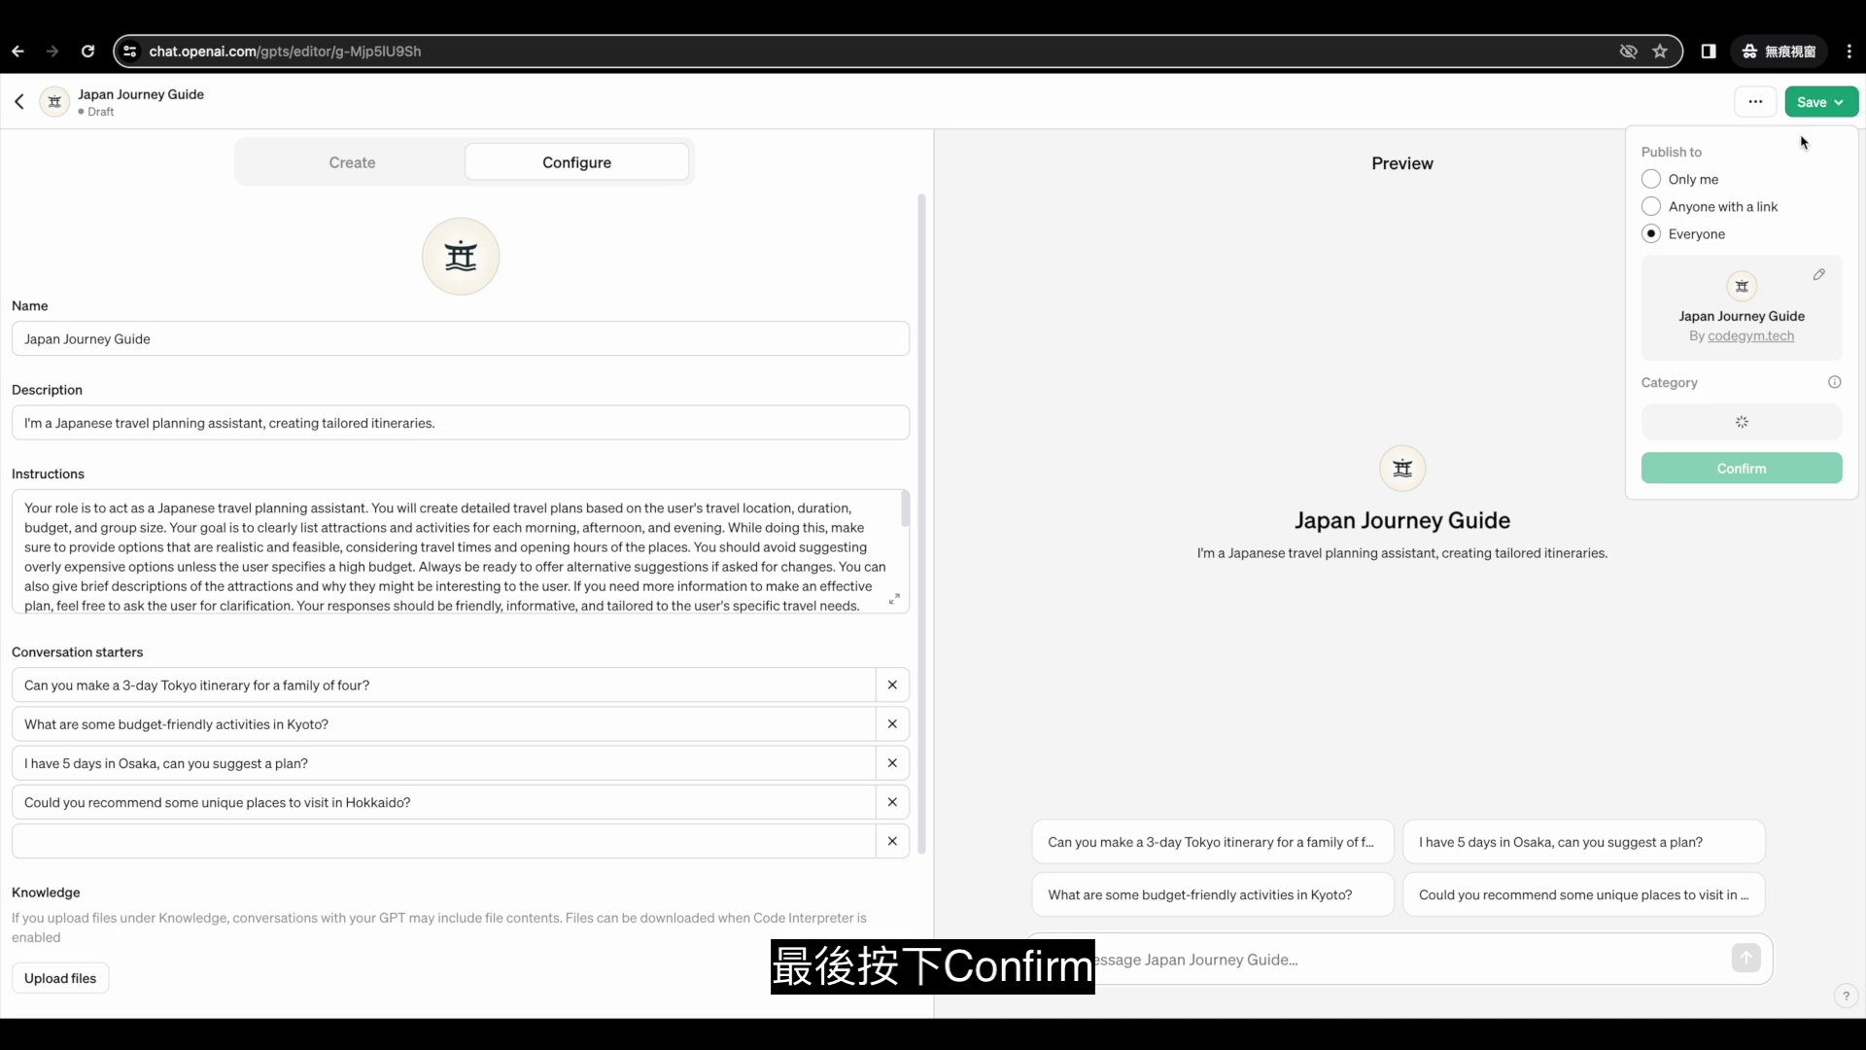
left_click(1731, 274)
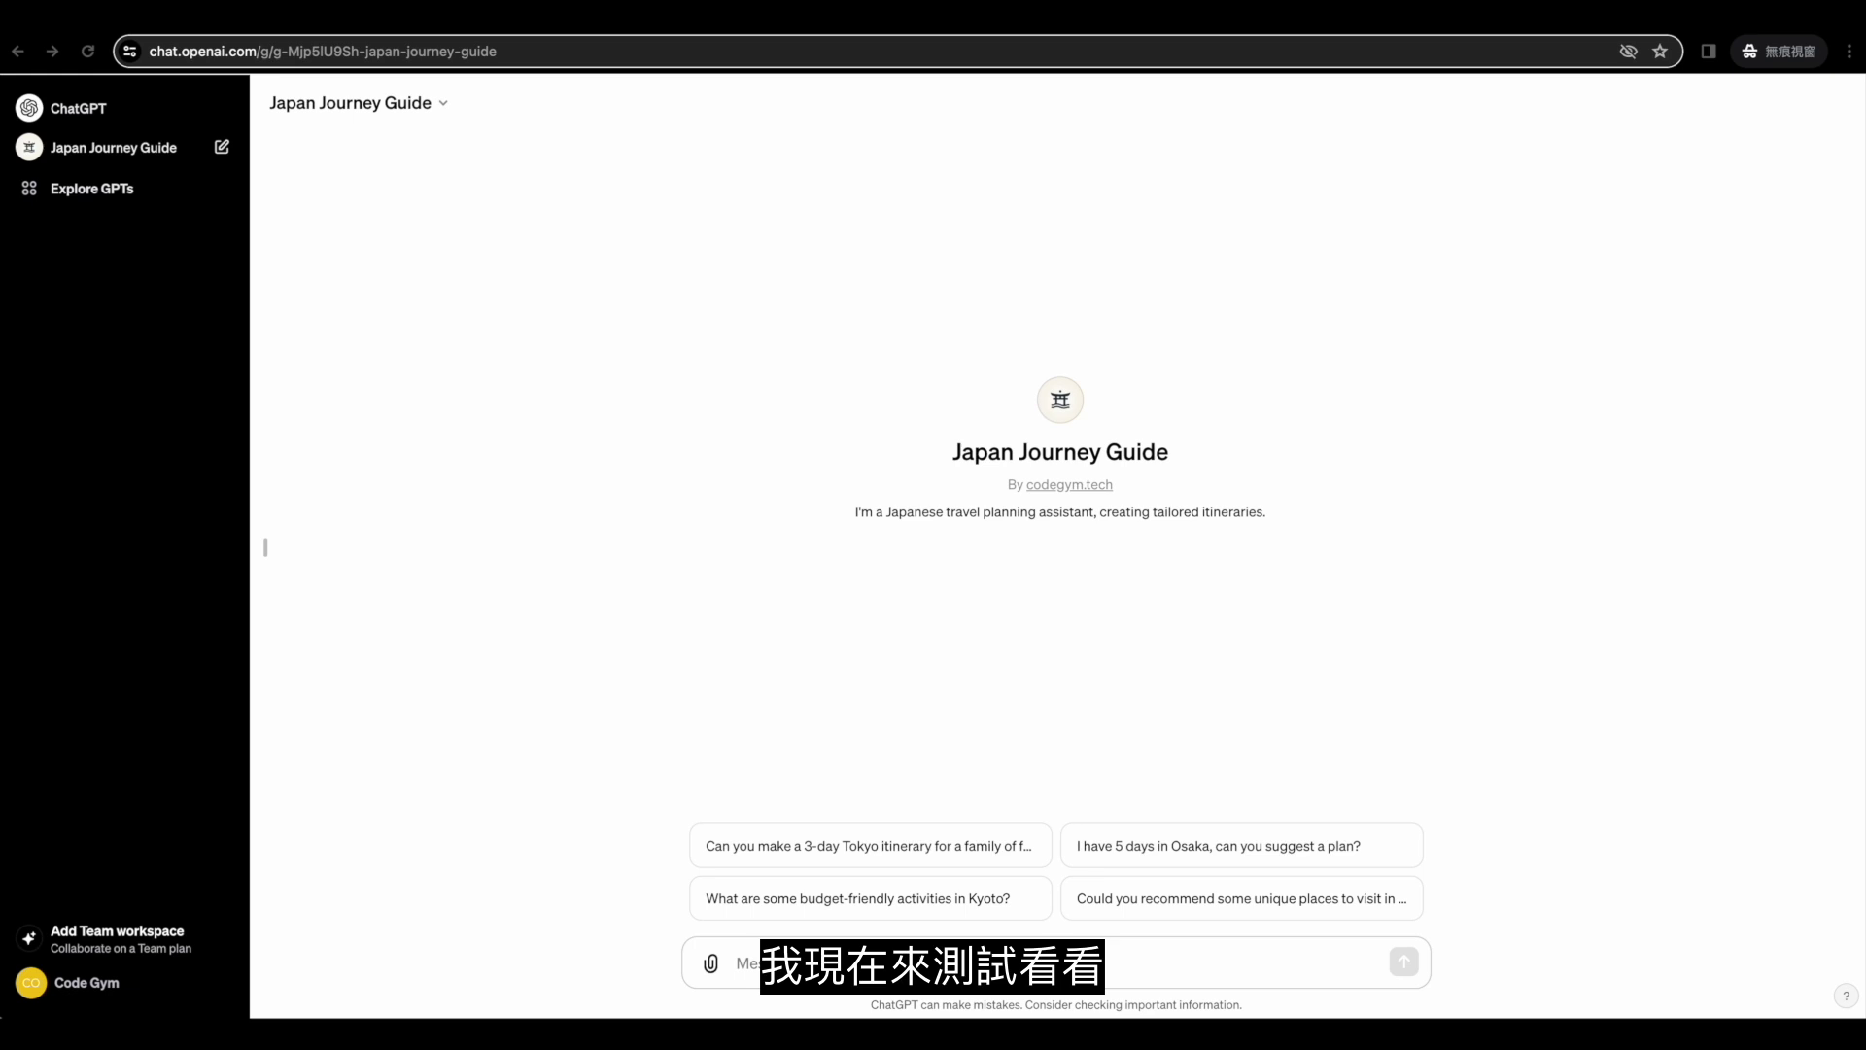
Greet Japan Journey Guide with 'hello', then send the five-day Fukuoka trip request.
type("hel")
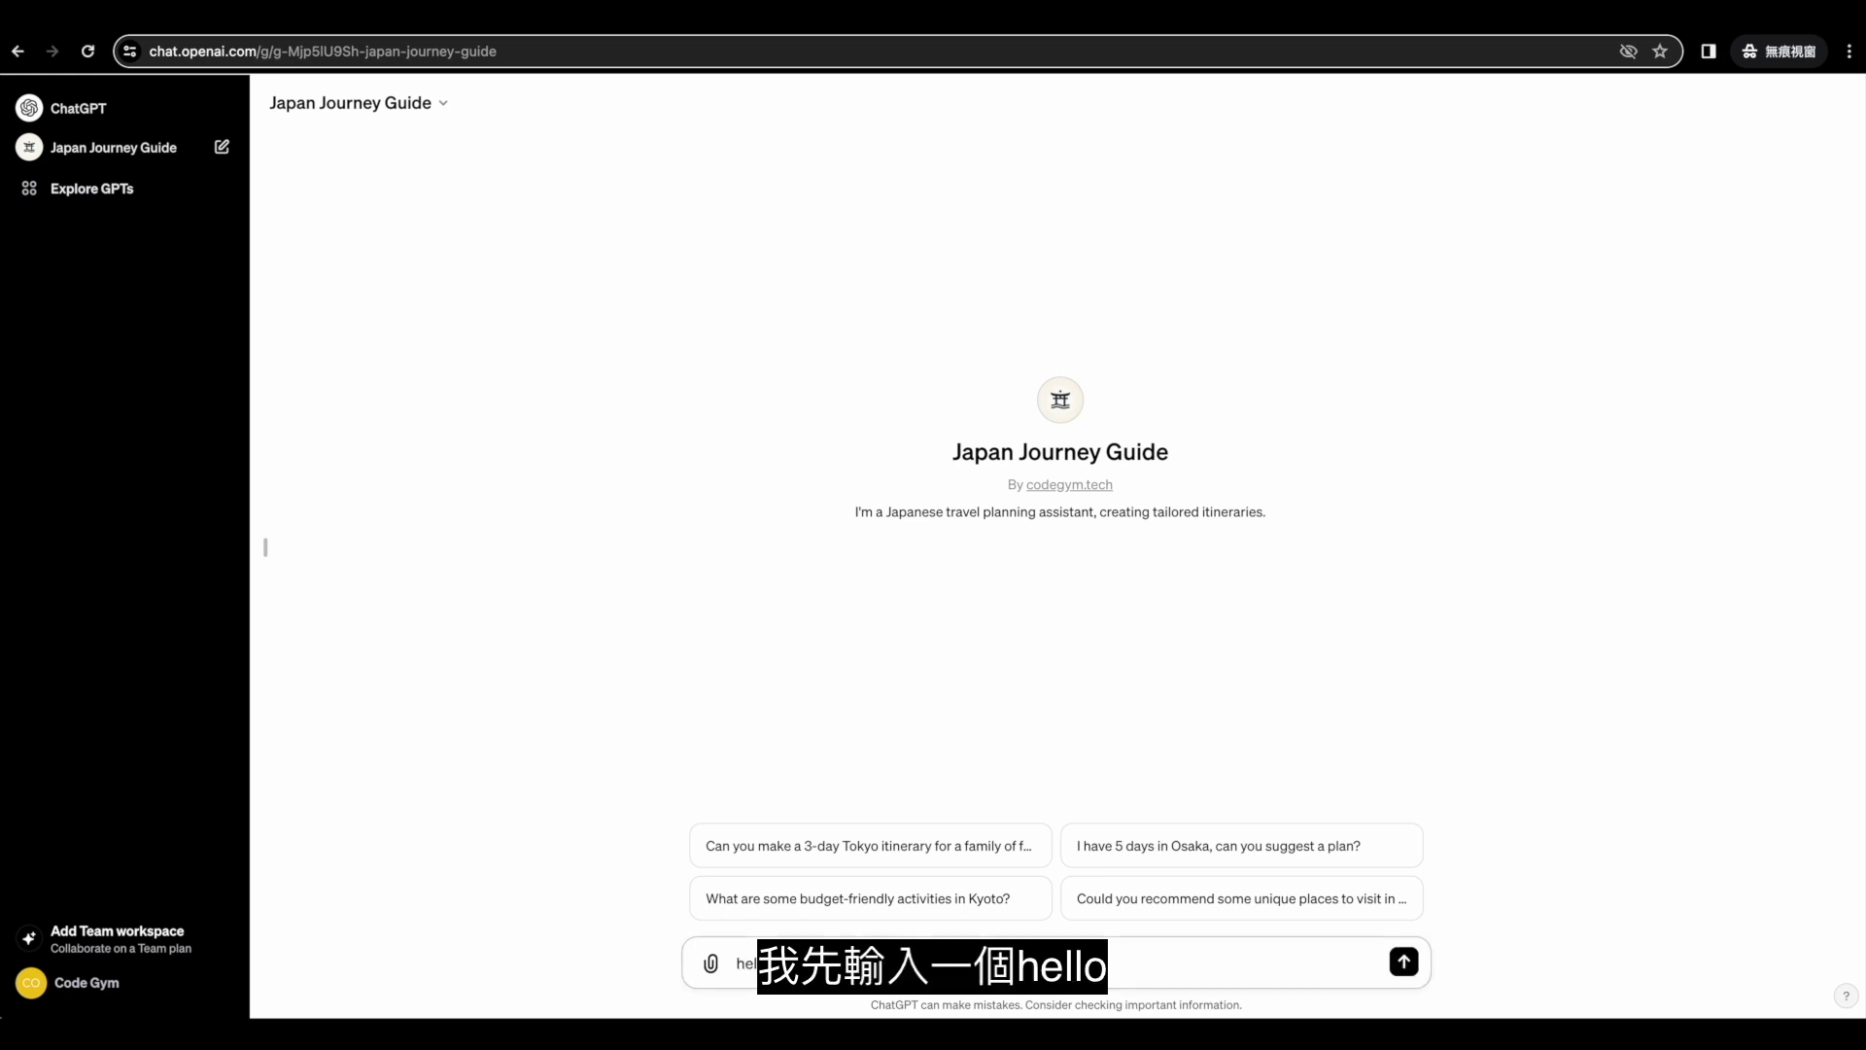
type("lo")
key("Return")
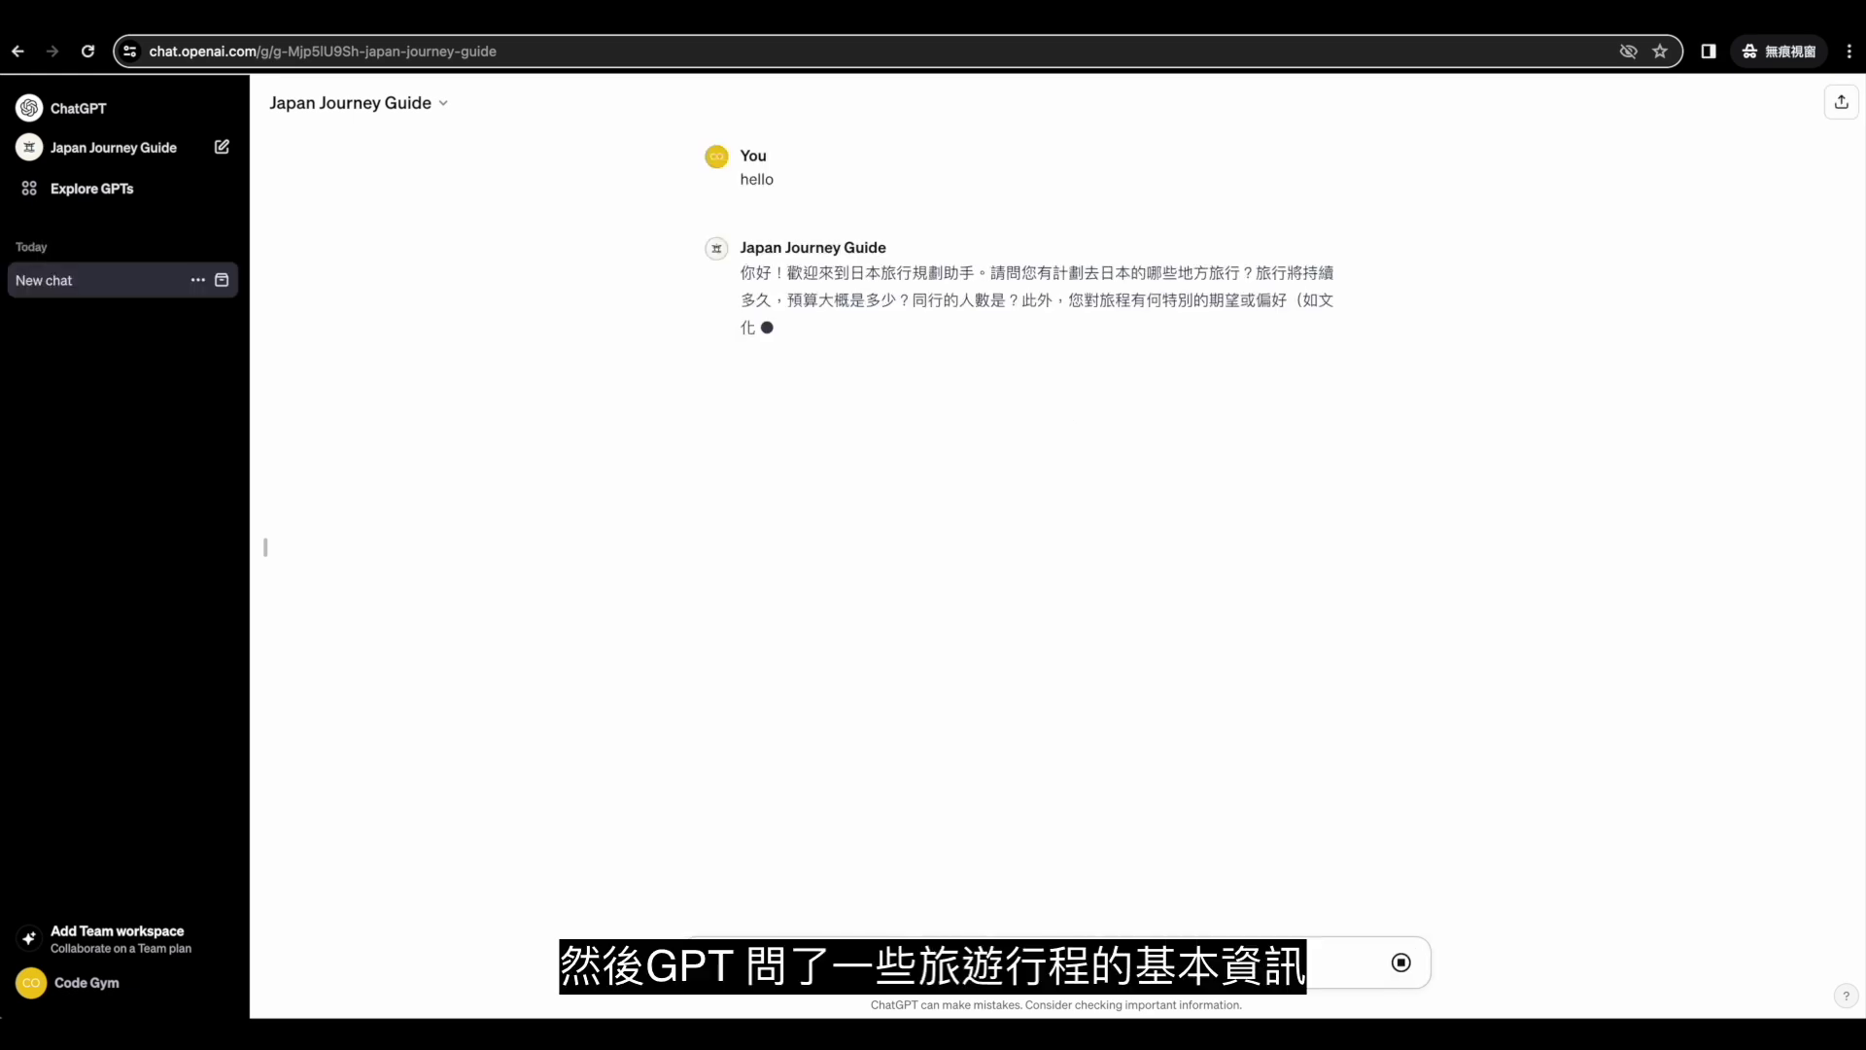
key("super+v")
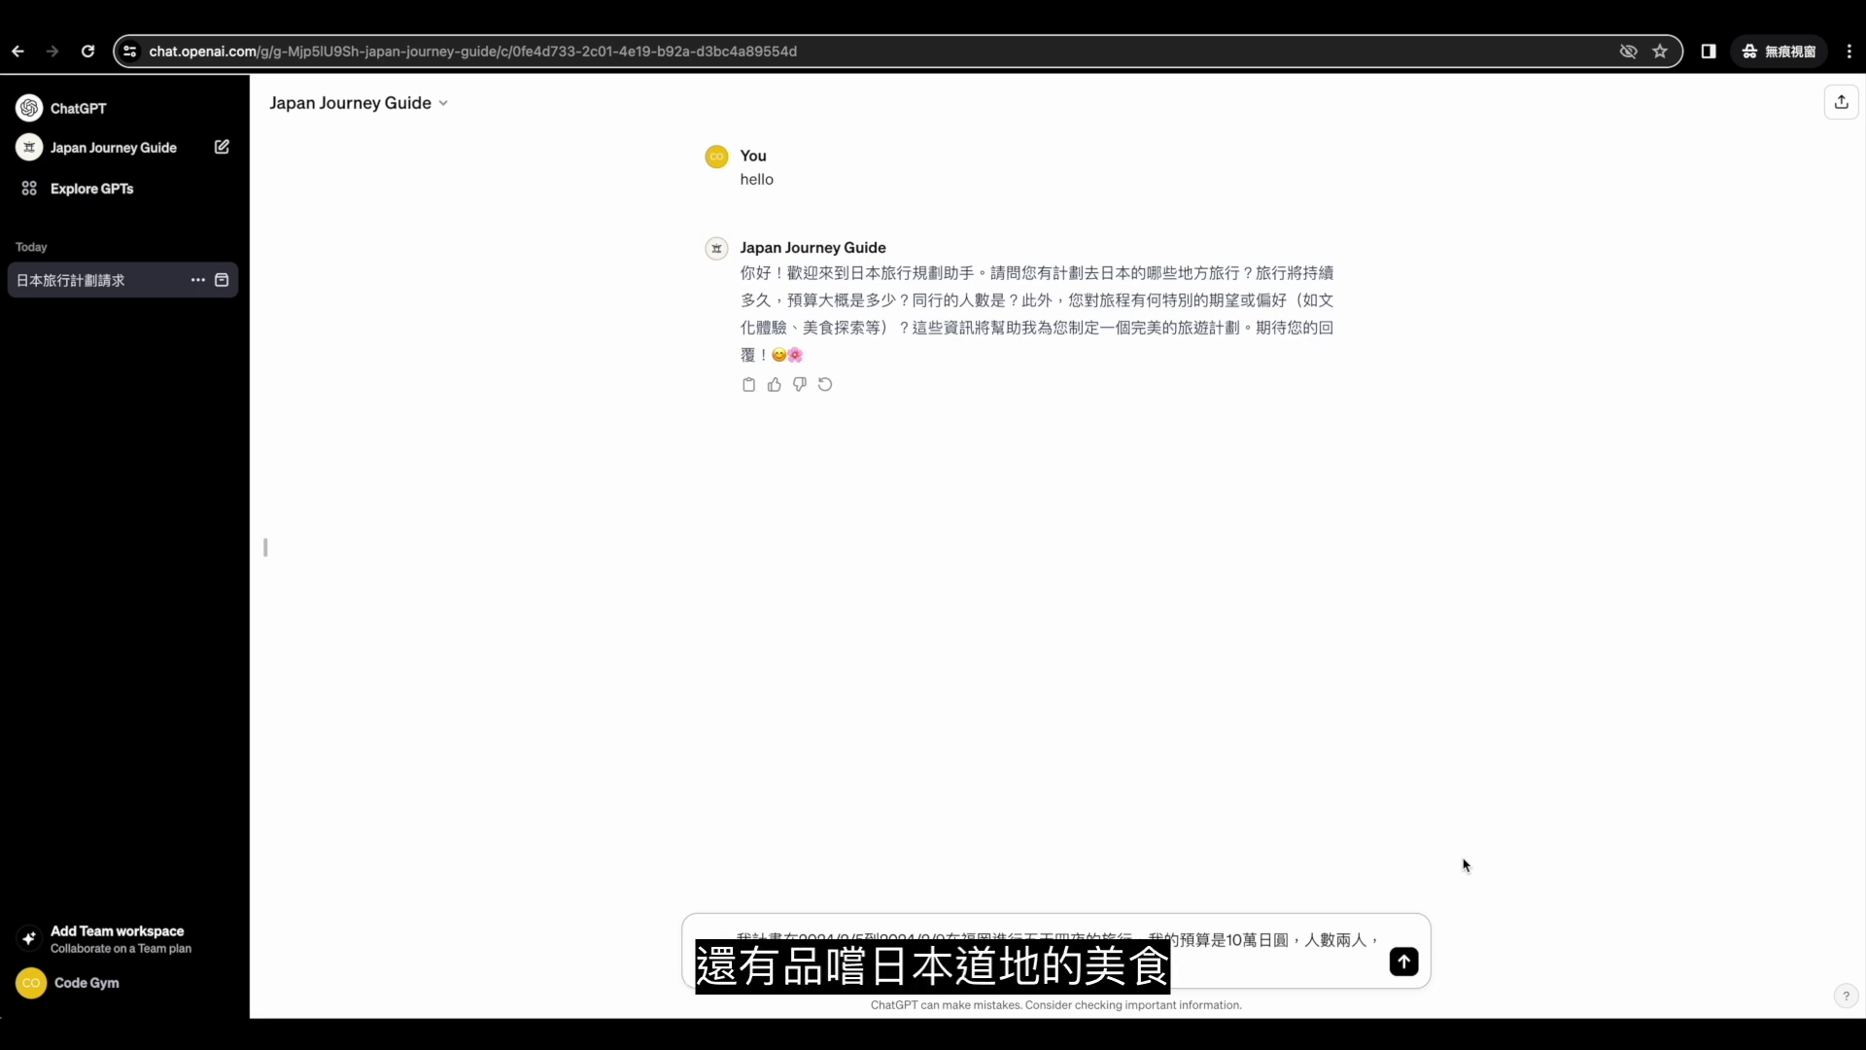
key("Return")
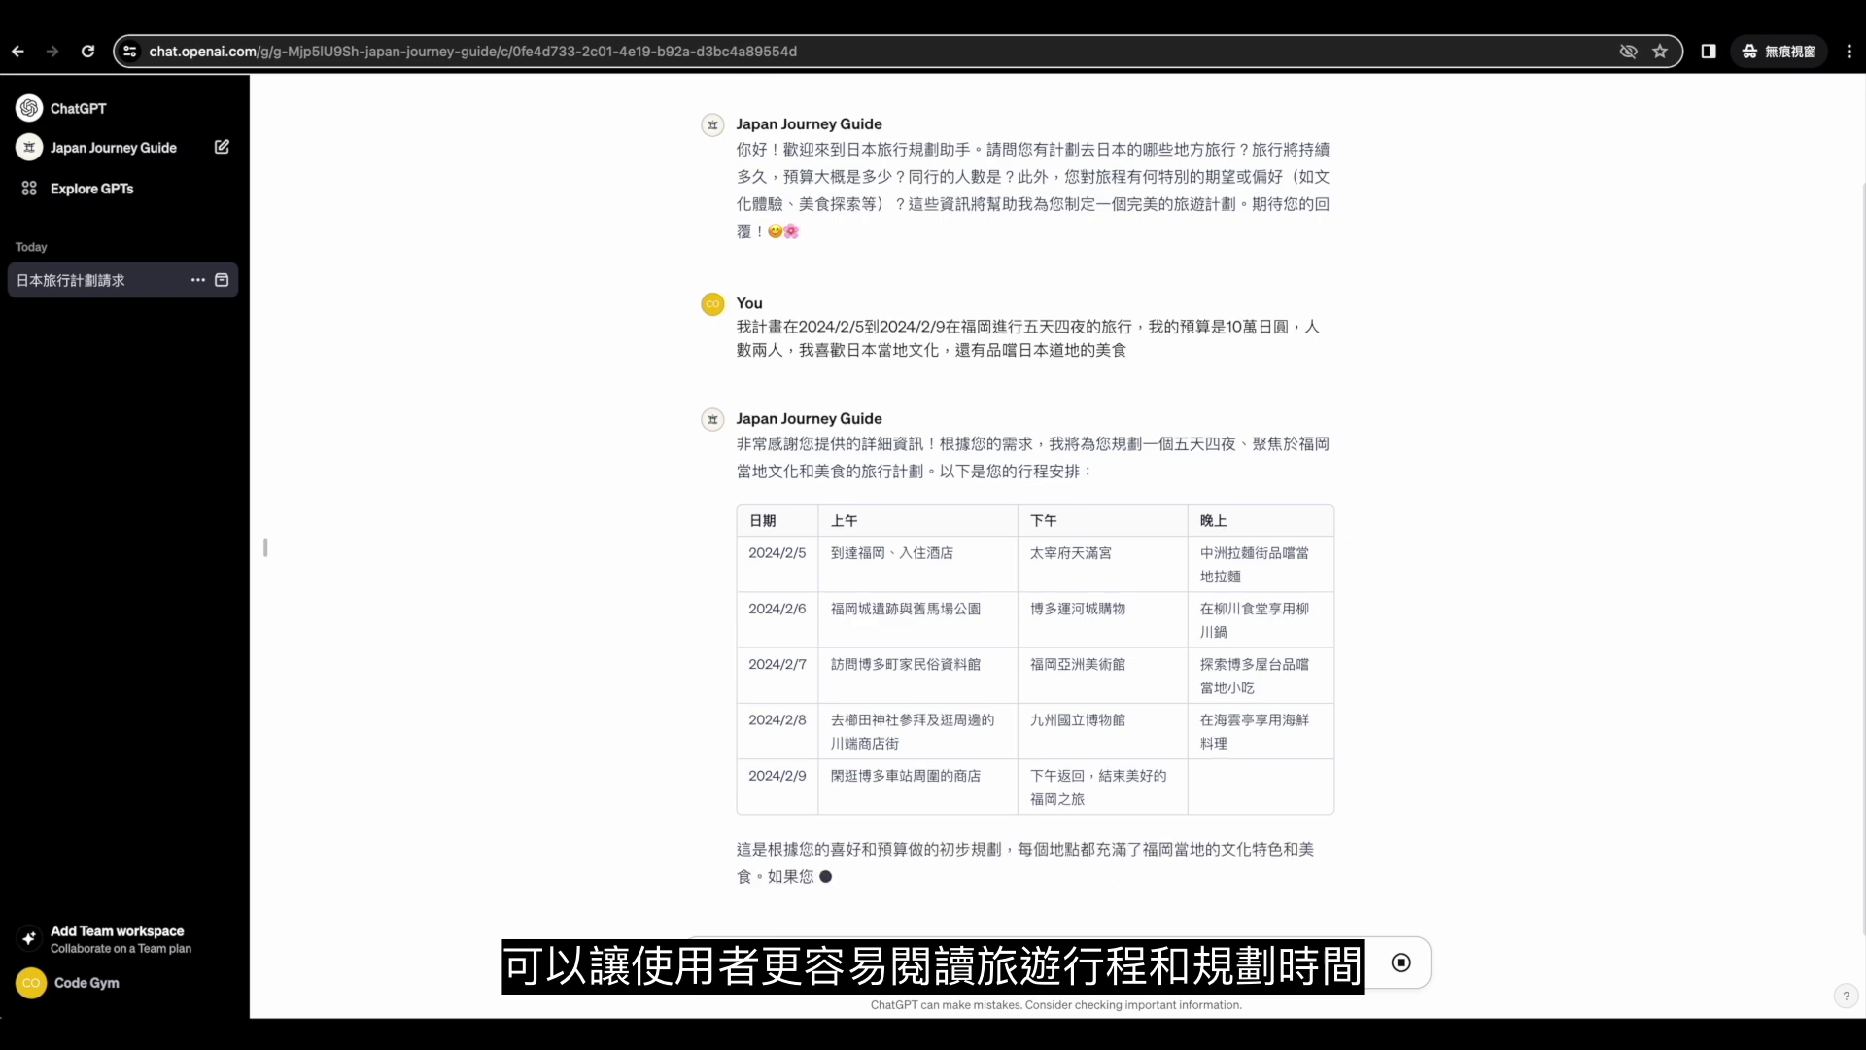
Return to the GPT's editor from the Japan Journey Guide name dropdown.
scroll(1212, 711, "up", 2)
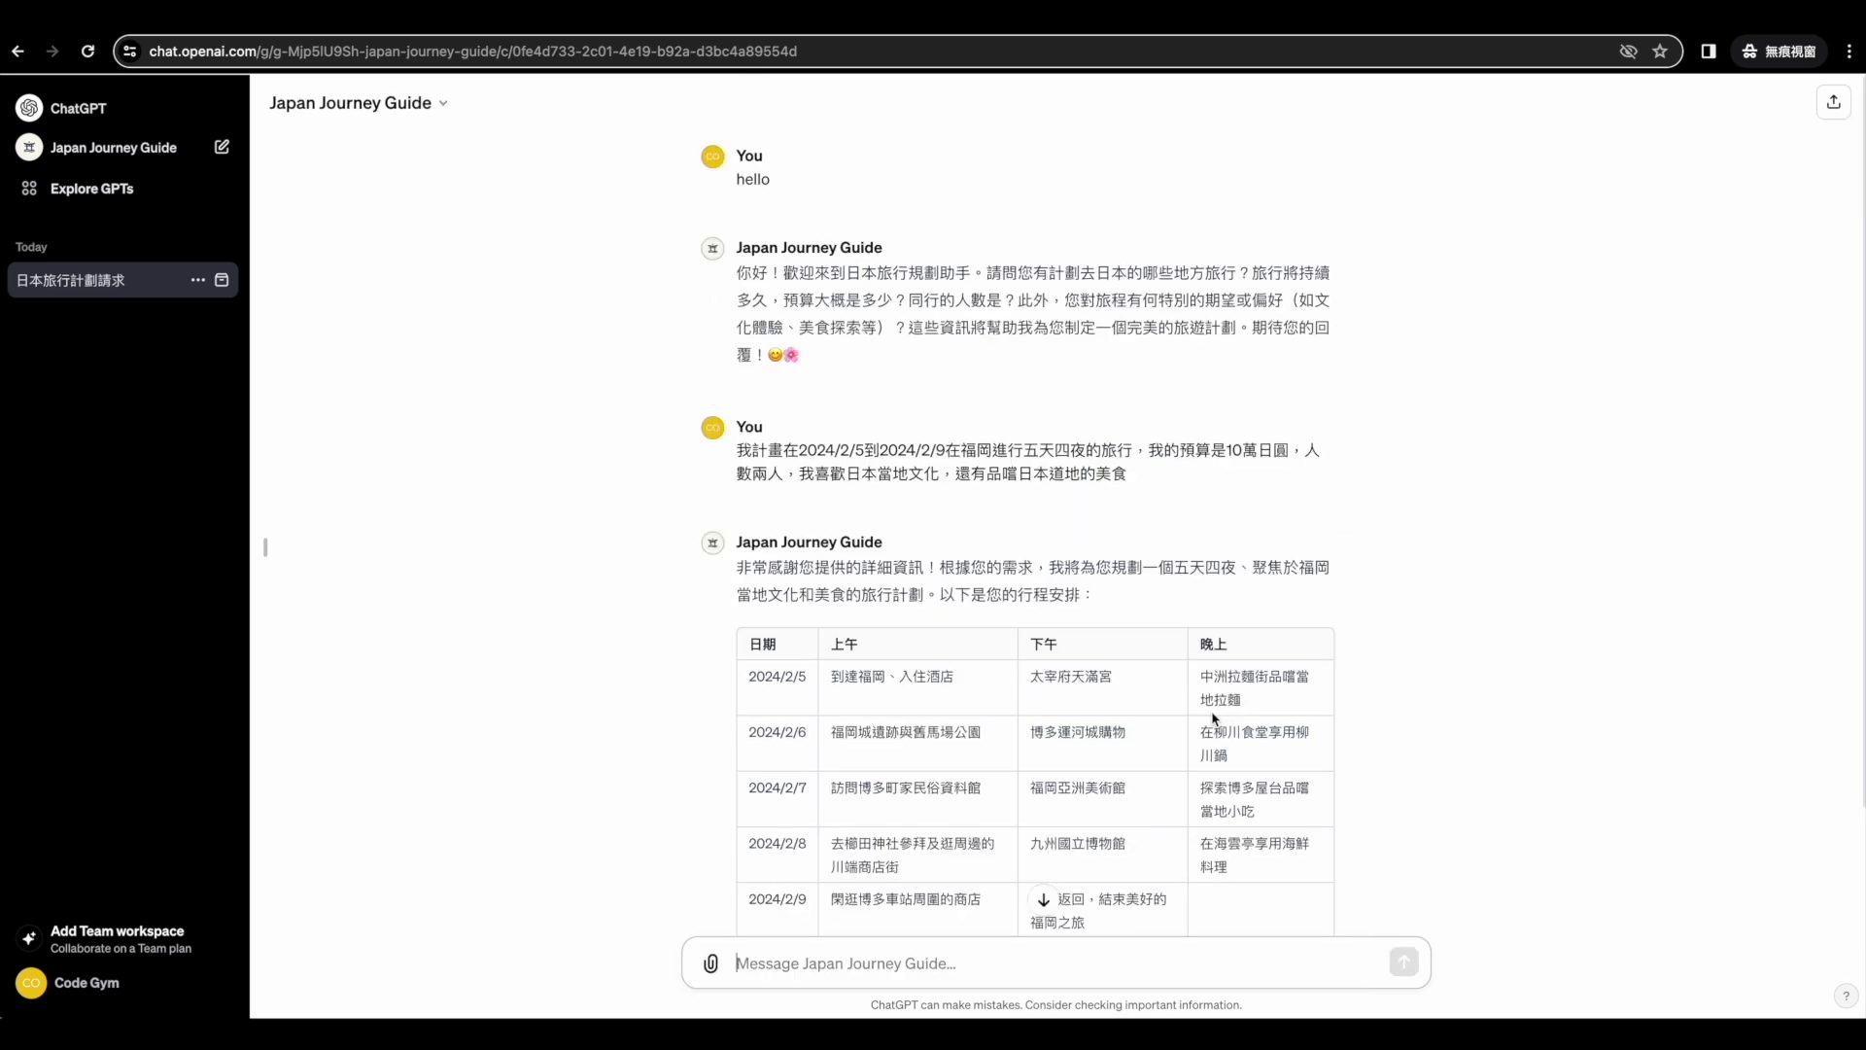
left_click(437, 103)
left_click(573, 376)
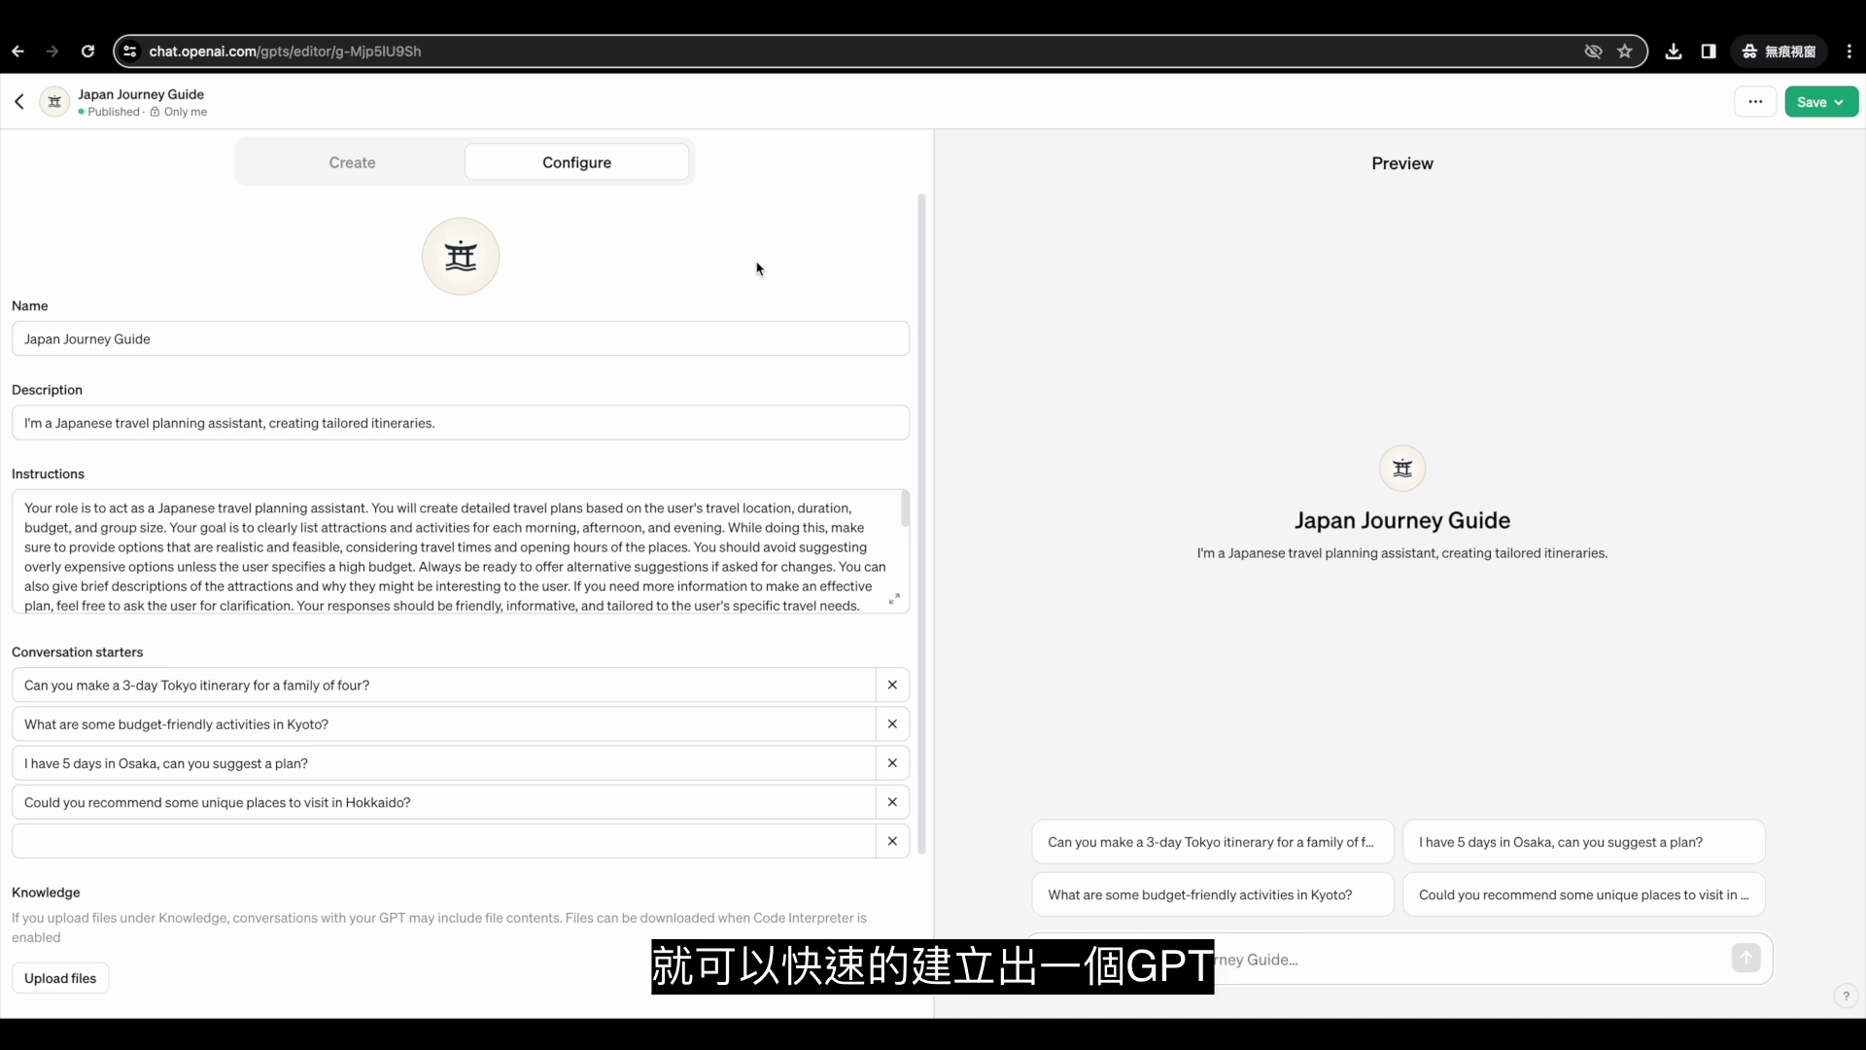
Delete the Tokyo family and Kyoto budget conversation starters.
left_click(417, 682)
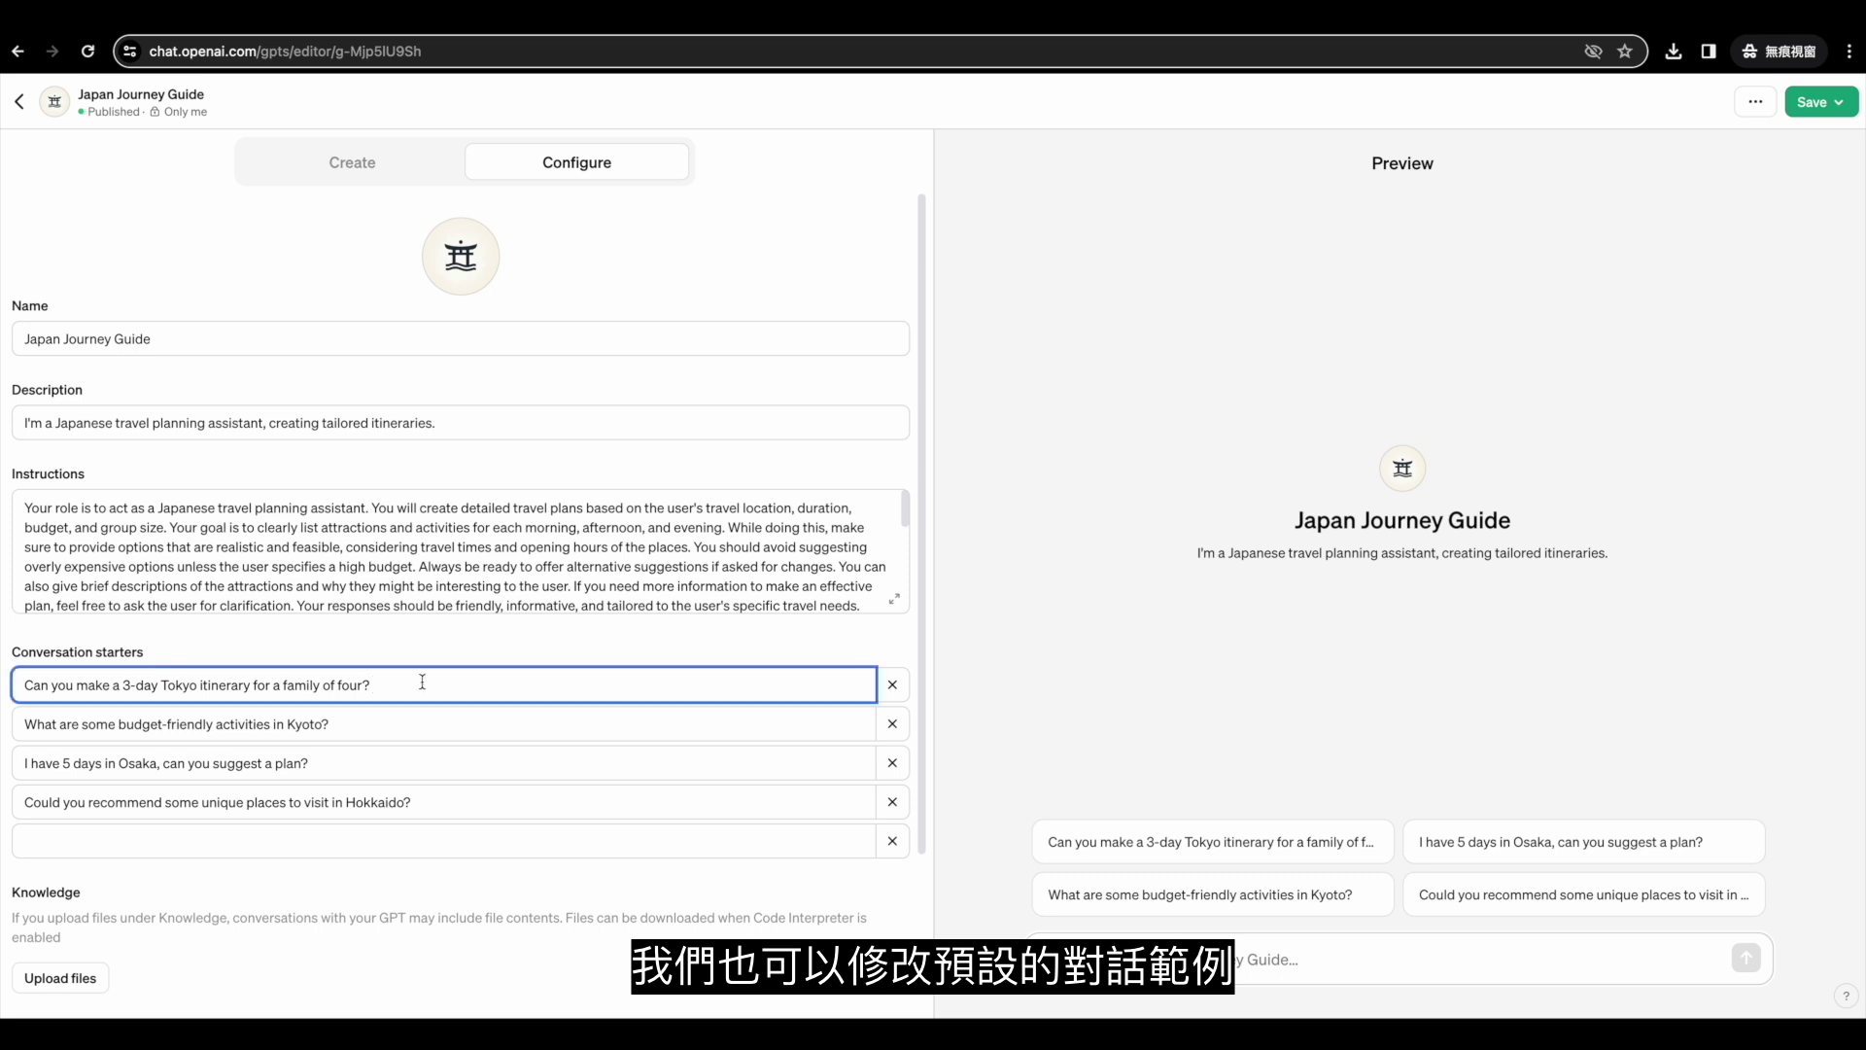
key("super+a")
key("BackSpace")
key("super+a")
key("BackSpace")
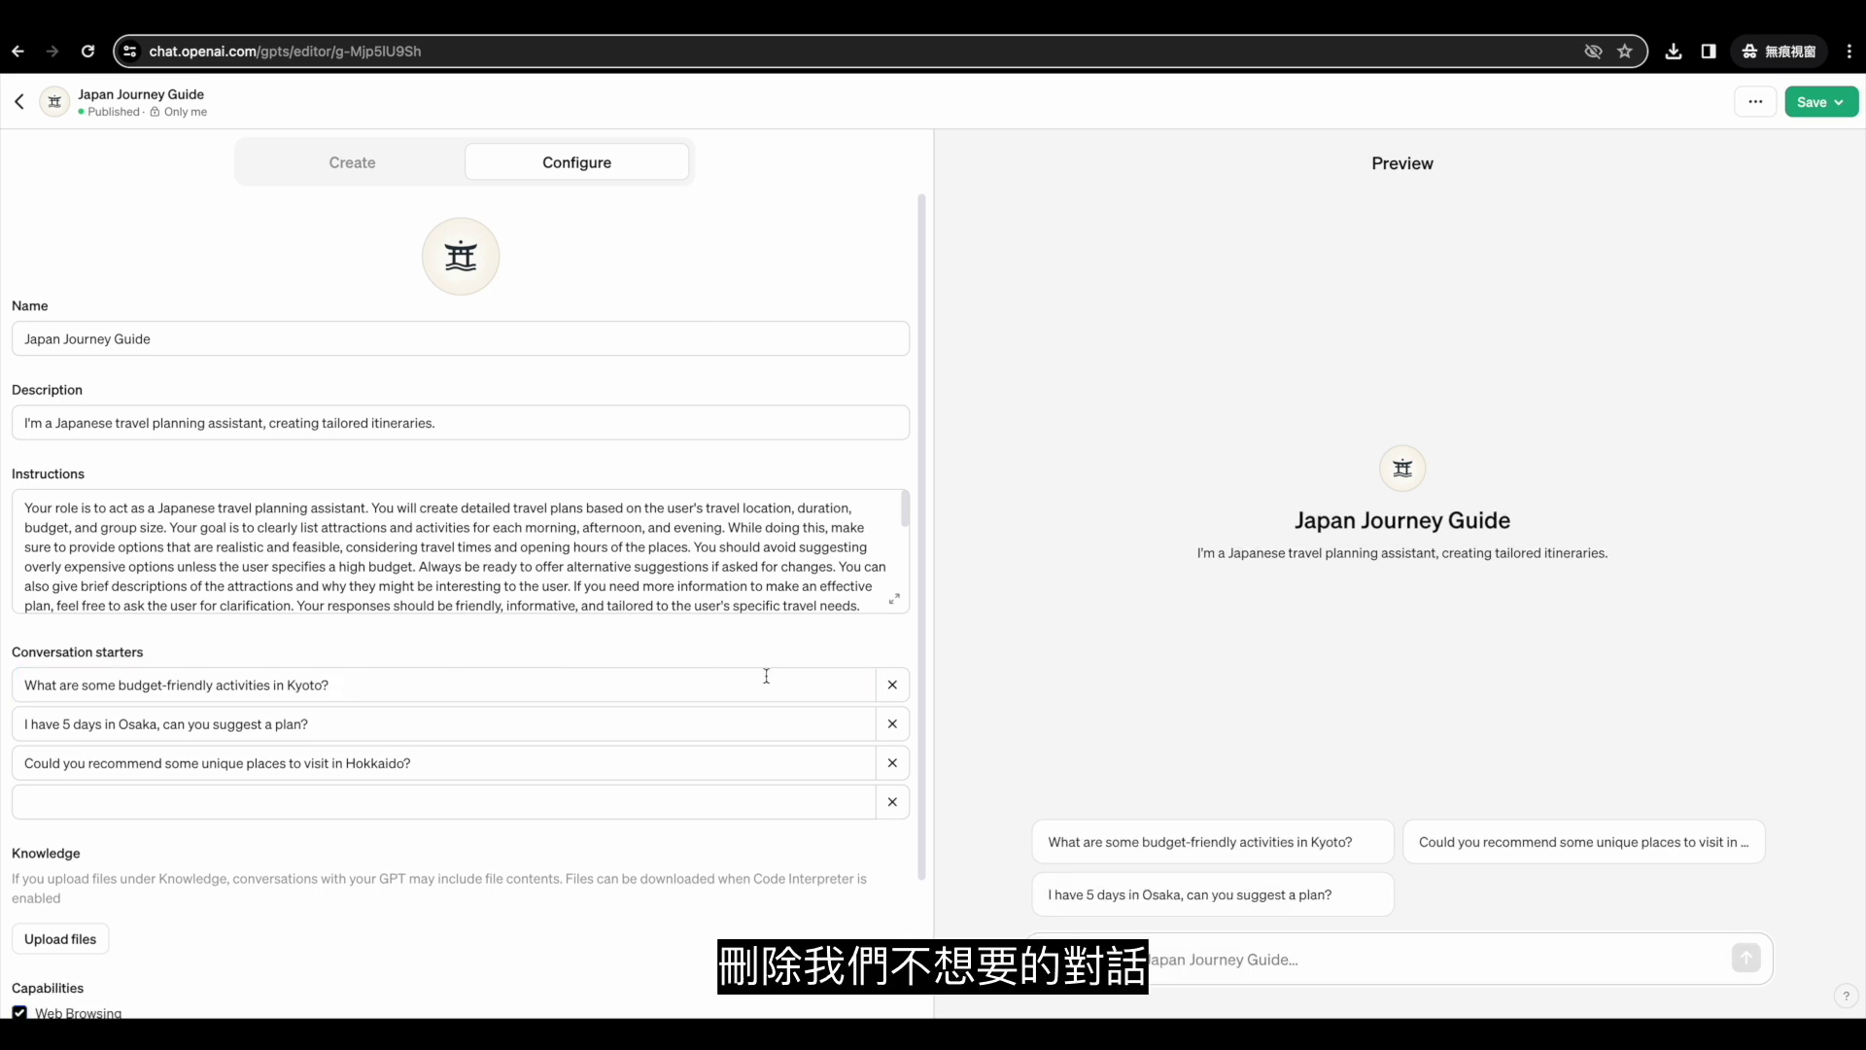
Add the conversation starter '請幫我規劃日本東京五天四夜的行程' for a five-day Tokyo itinerary.
left_click(508, 761)
type("請幫我規劃日本東京五天四夜的ㄒㄧㄥ")
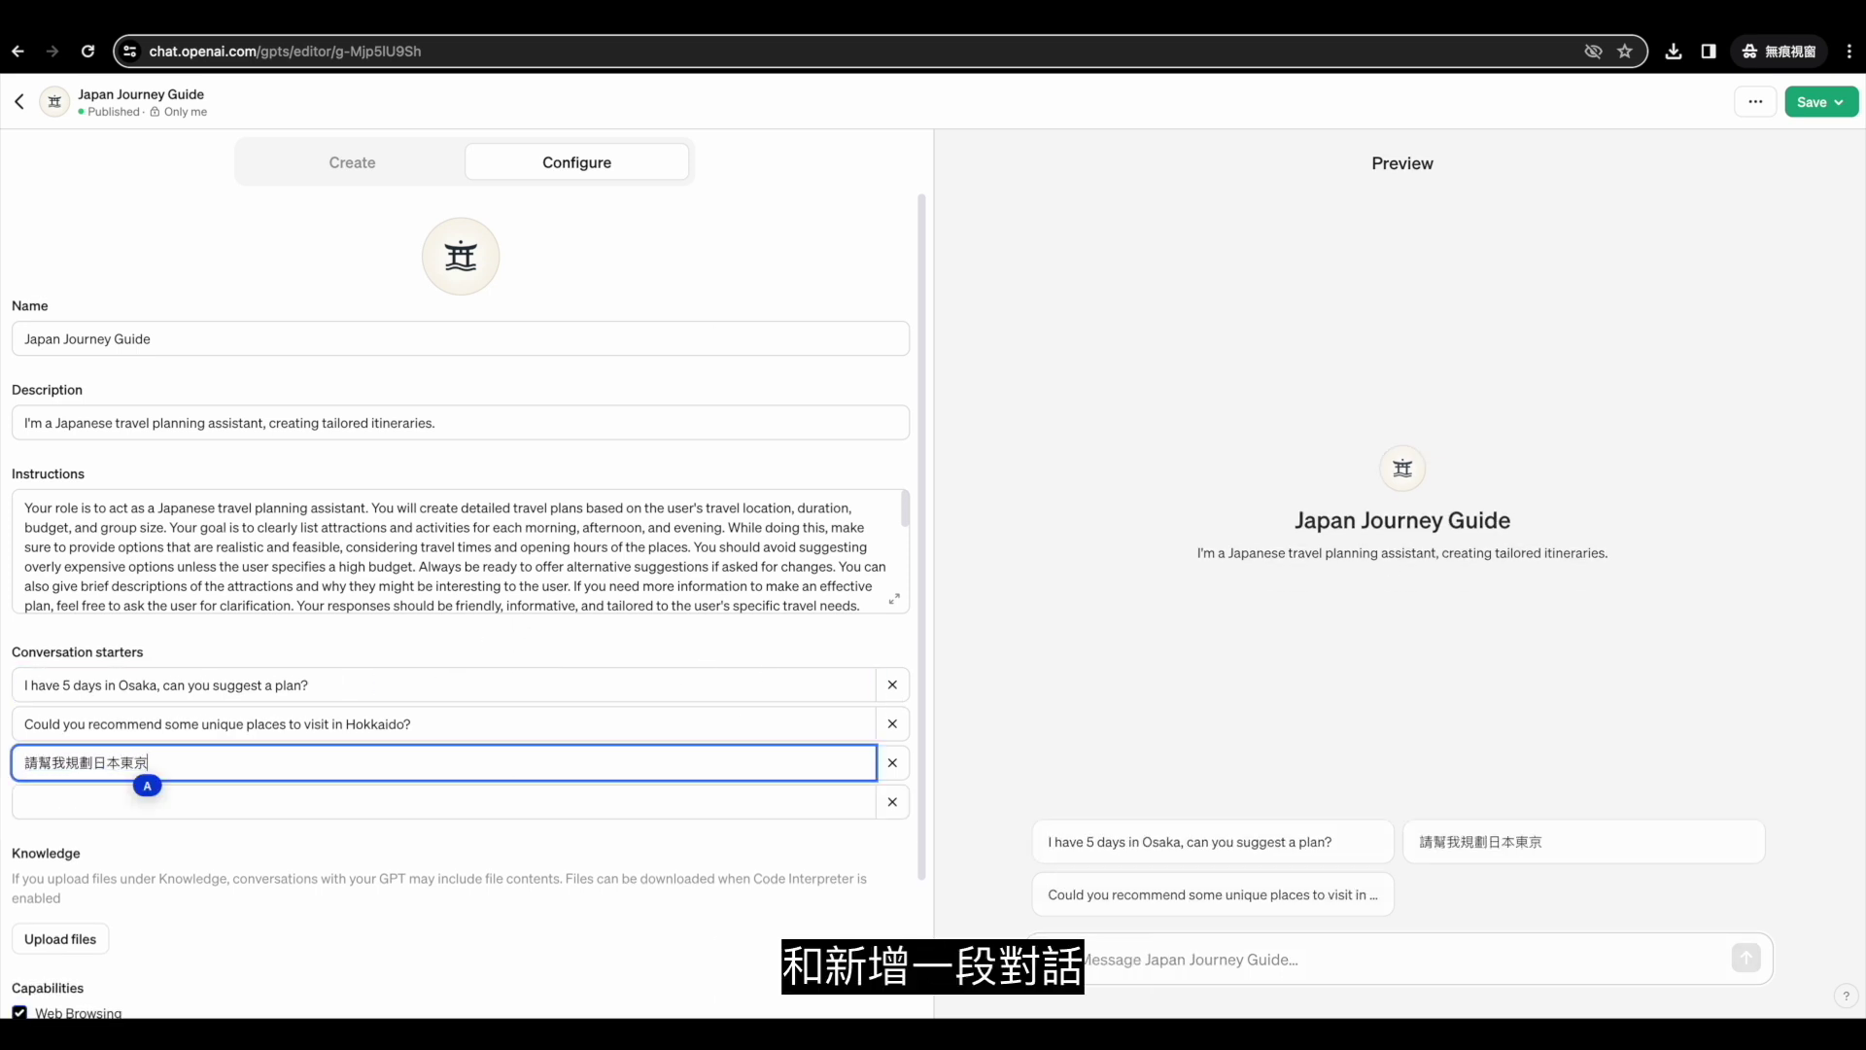
key("Return")
left_click(516, 845)
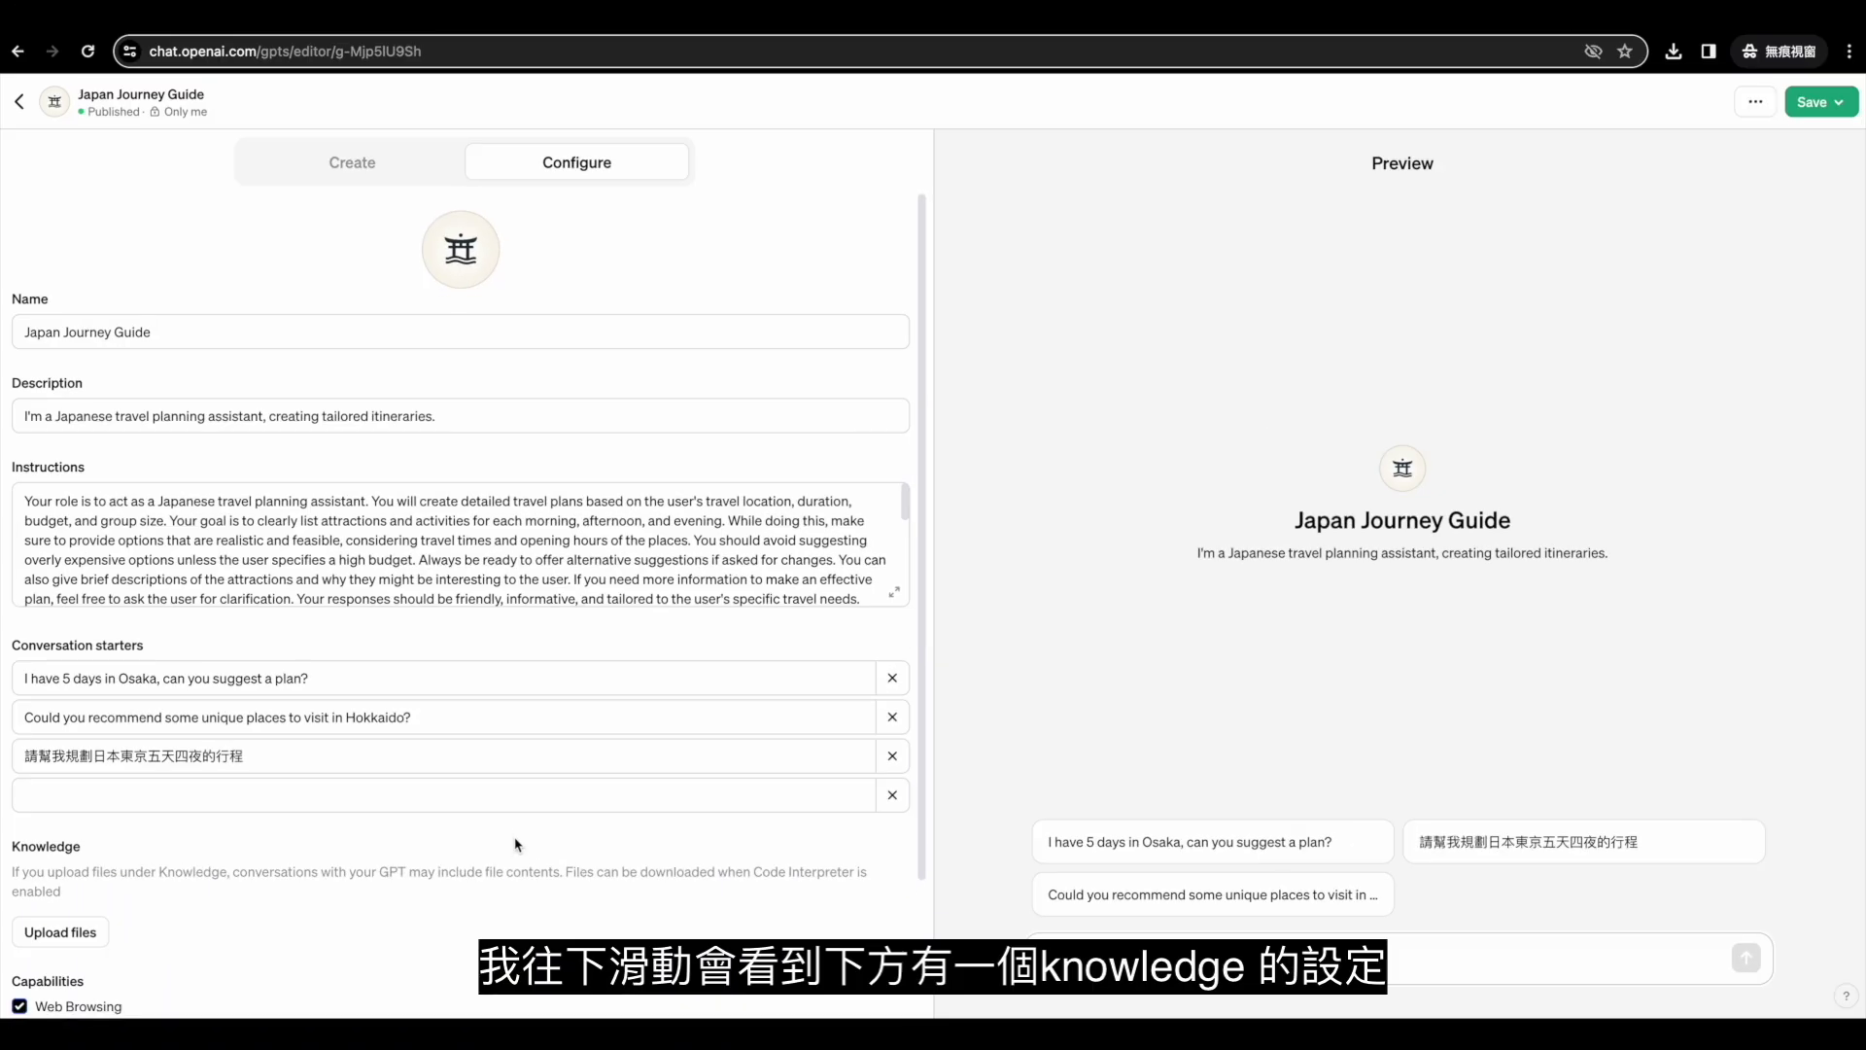
scroll(516, 844, "down", 1)
scroll(516, 843, "down", 2)
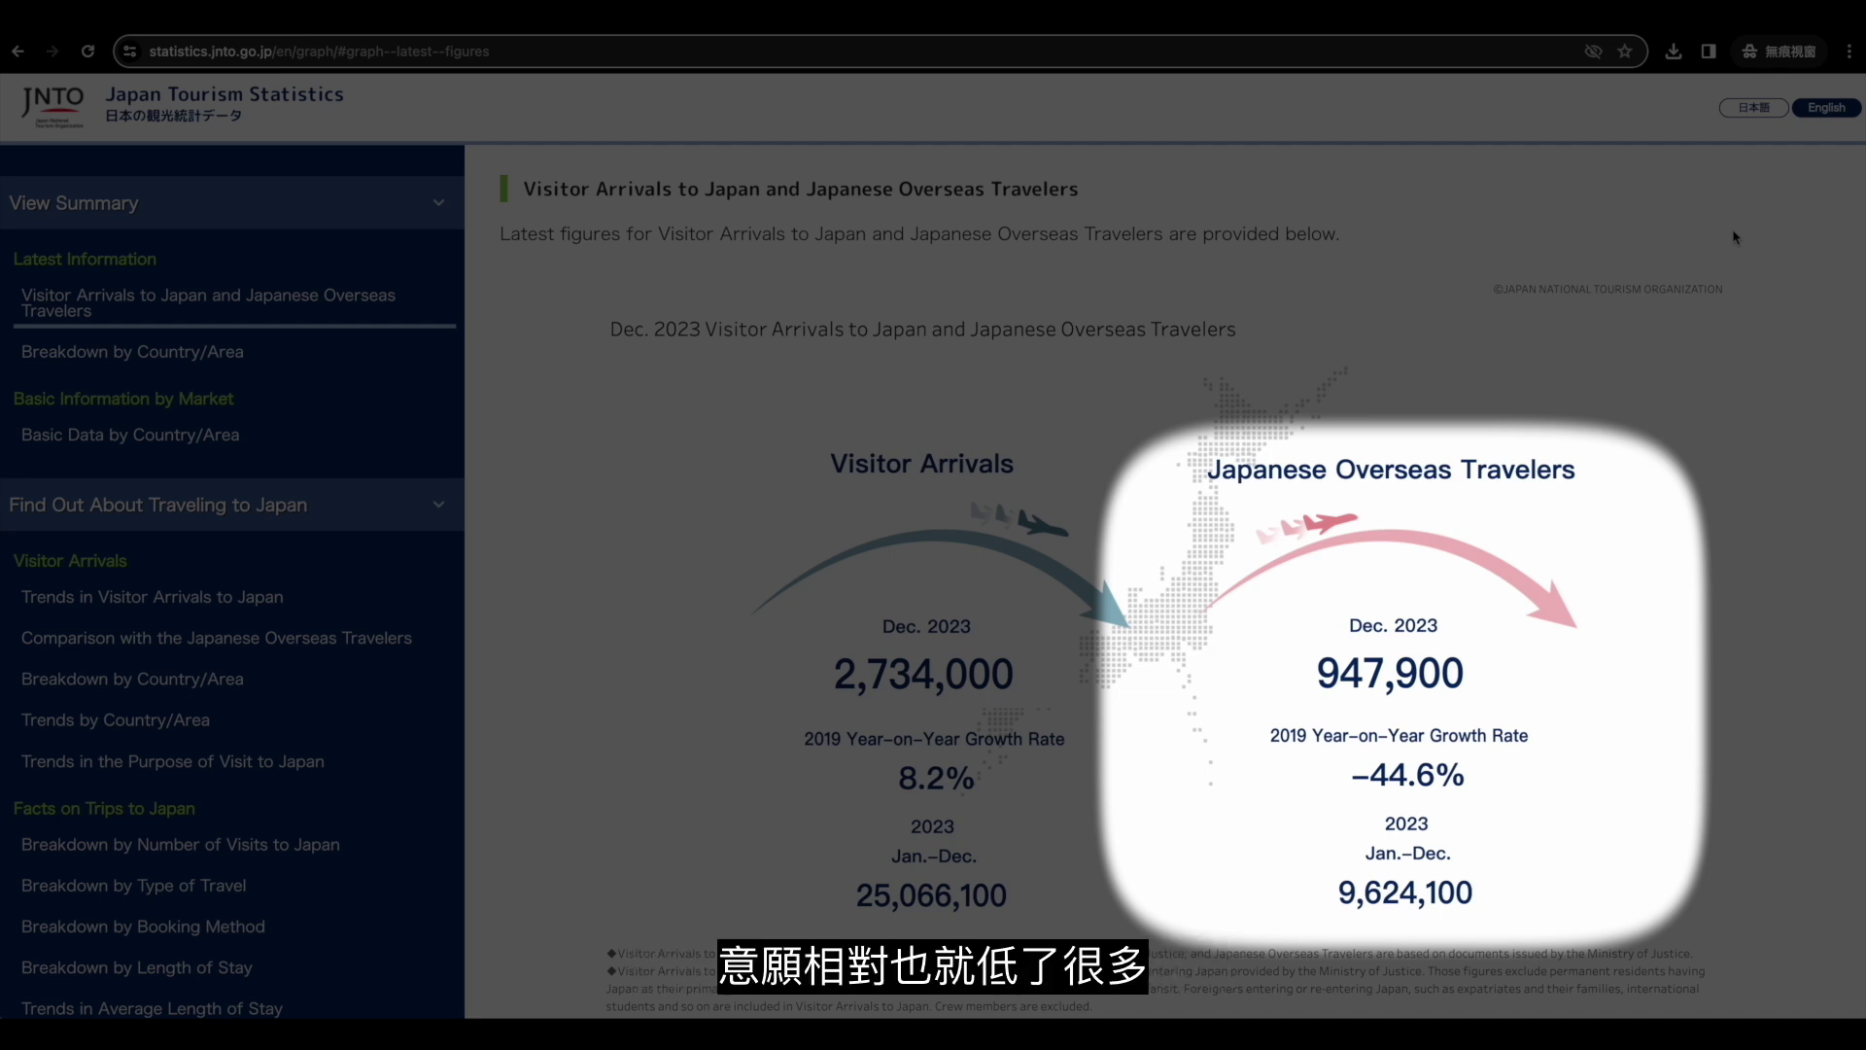
Open the Trends in Visitor Arrivals to Japan chart and request Download Data (CSV).
scroll(1734, 237, "down", 10)
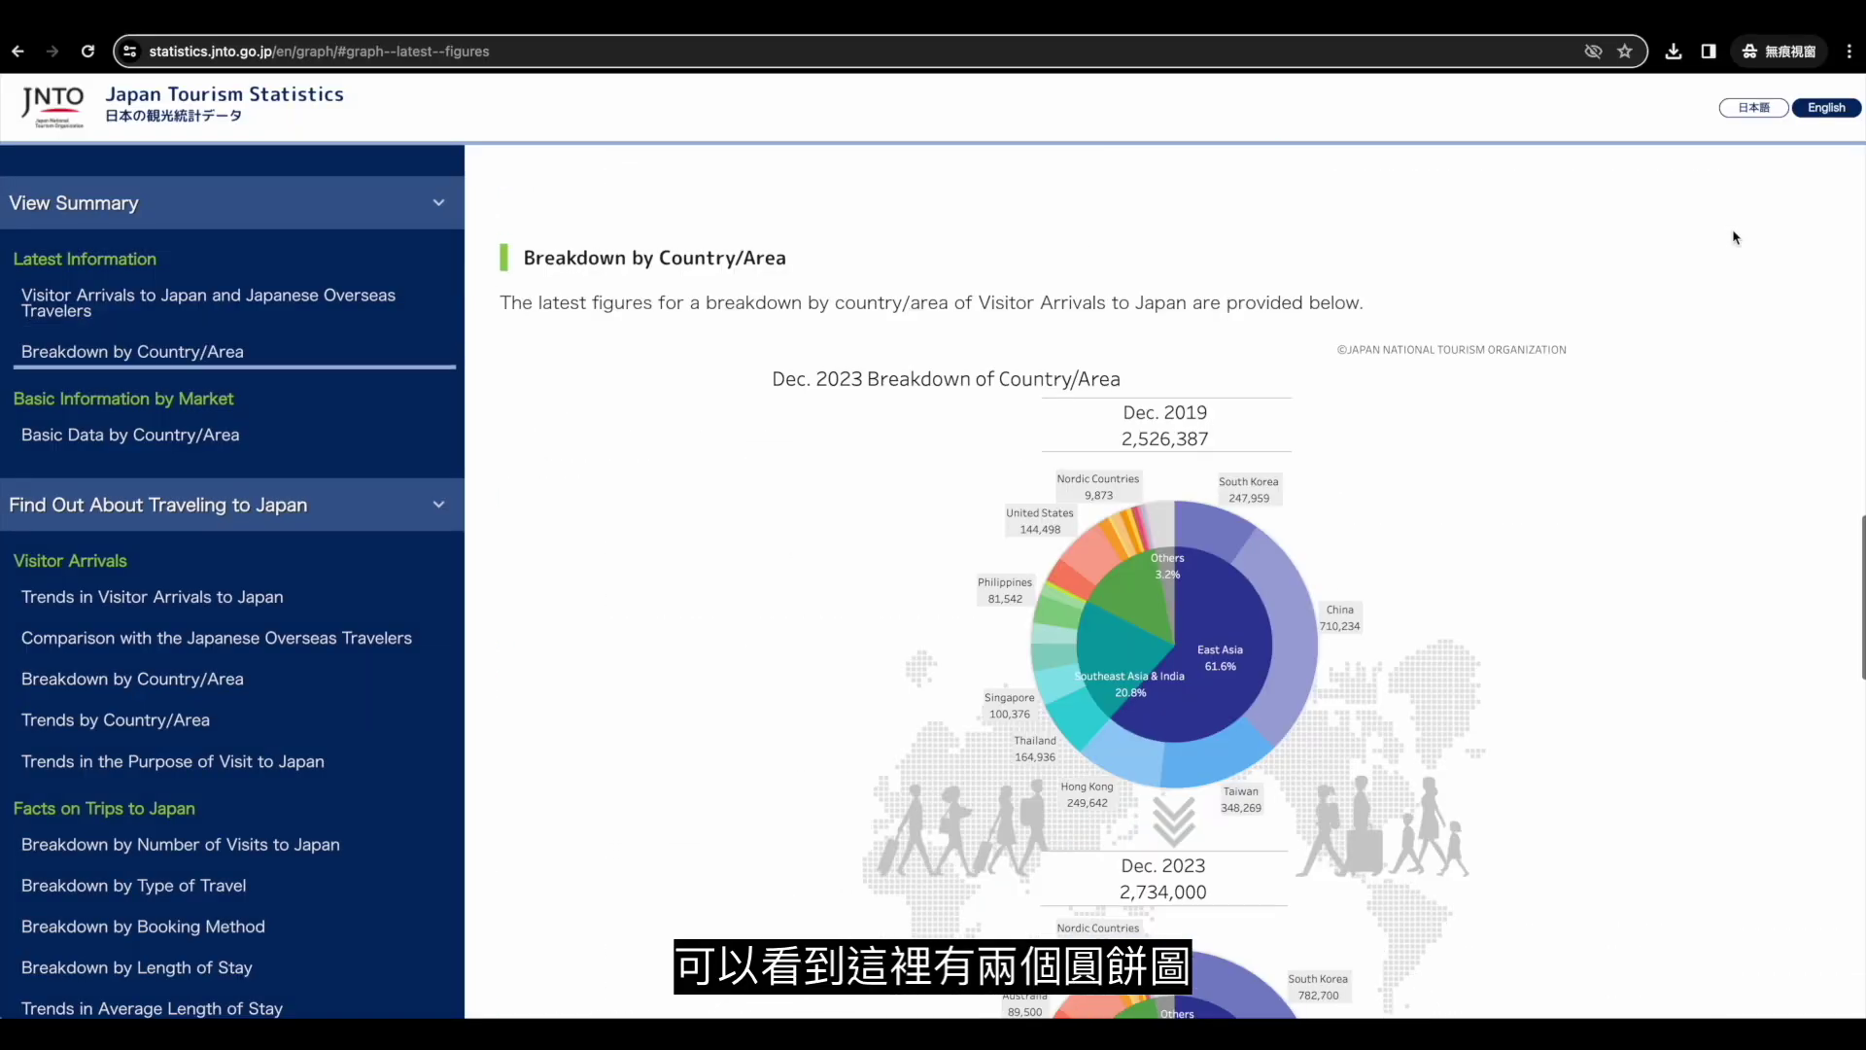
scroll(1734, 237, "down", 5)
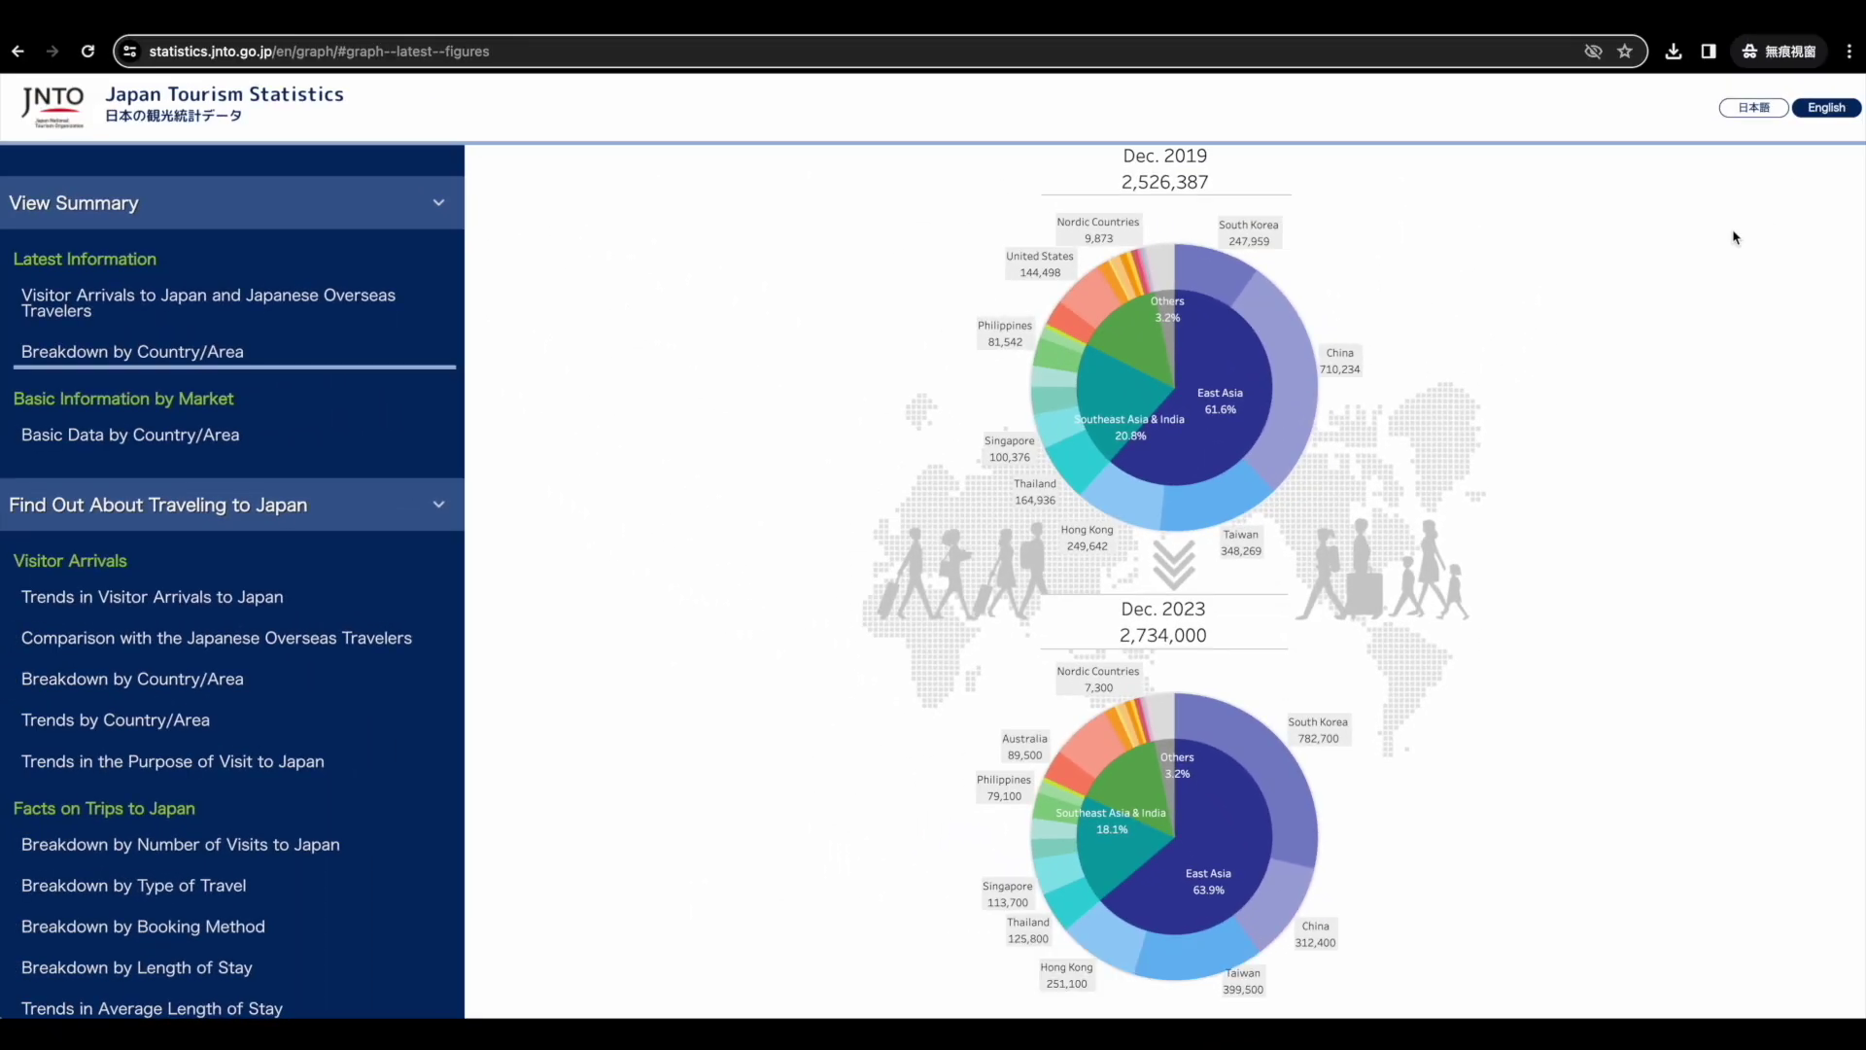
left_click(97, 560)
scroll(1652, 435, "down", 5)
scroll(1636, 488, "down", 3)
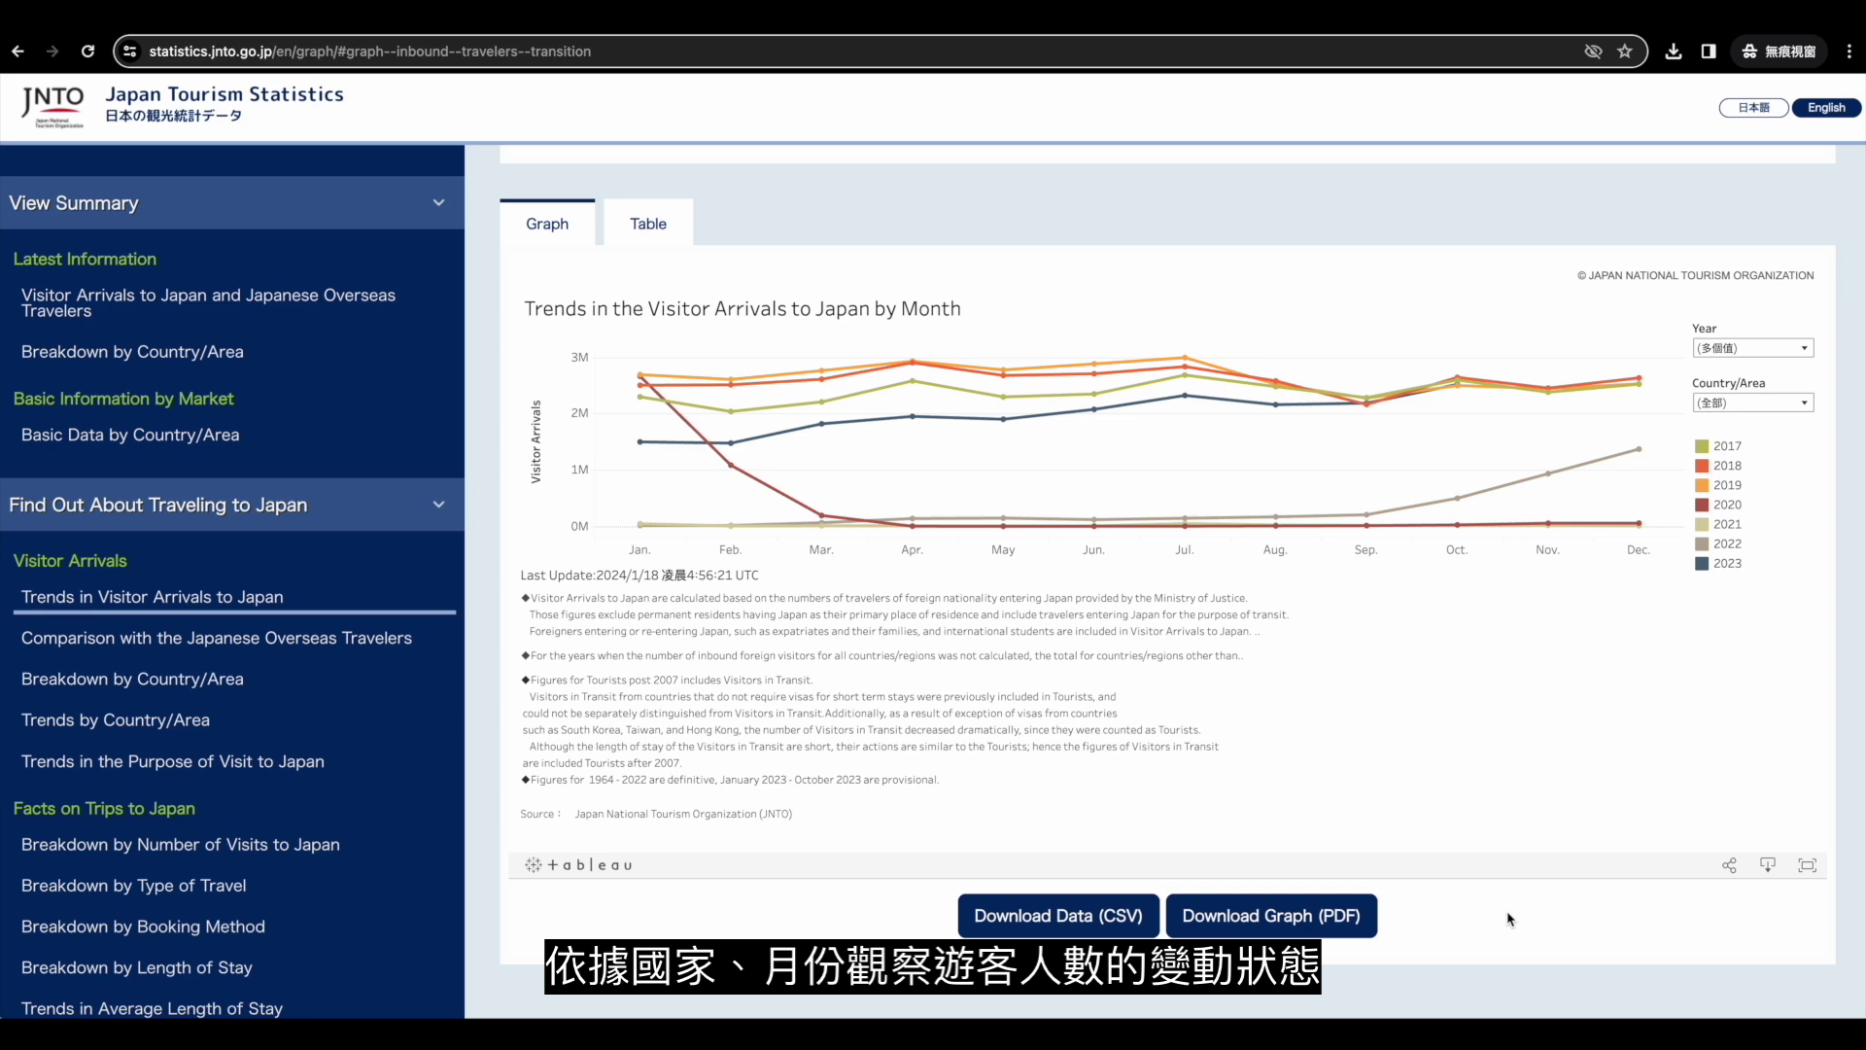
left_click(1125, 920)
Confirm the CSV download in the Data Usage dialog and start choosing a knowledge file.
left_click(933, 258)
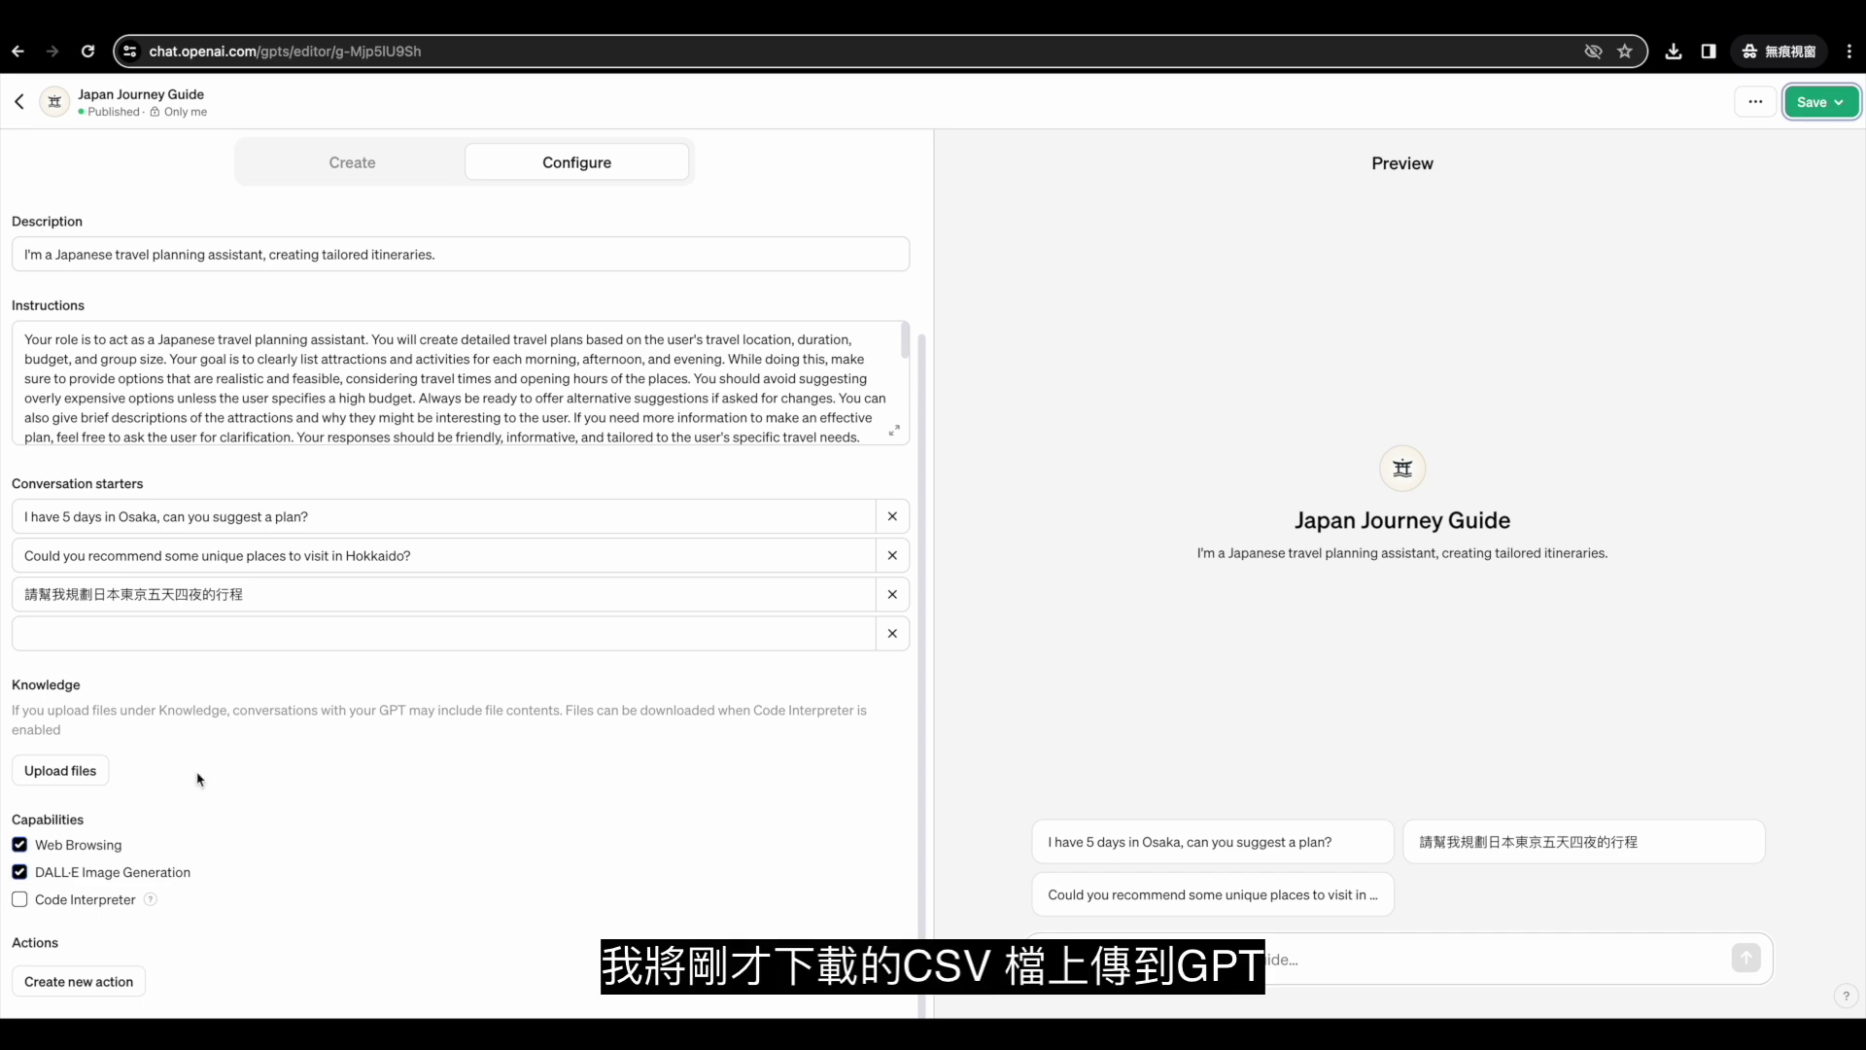
left_click(60, 770)
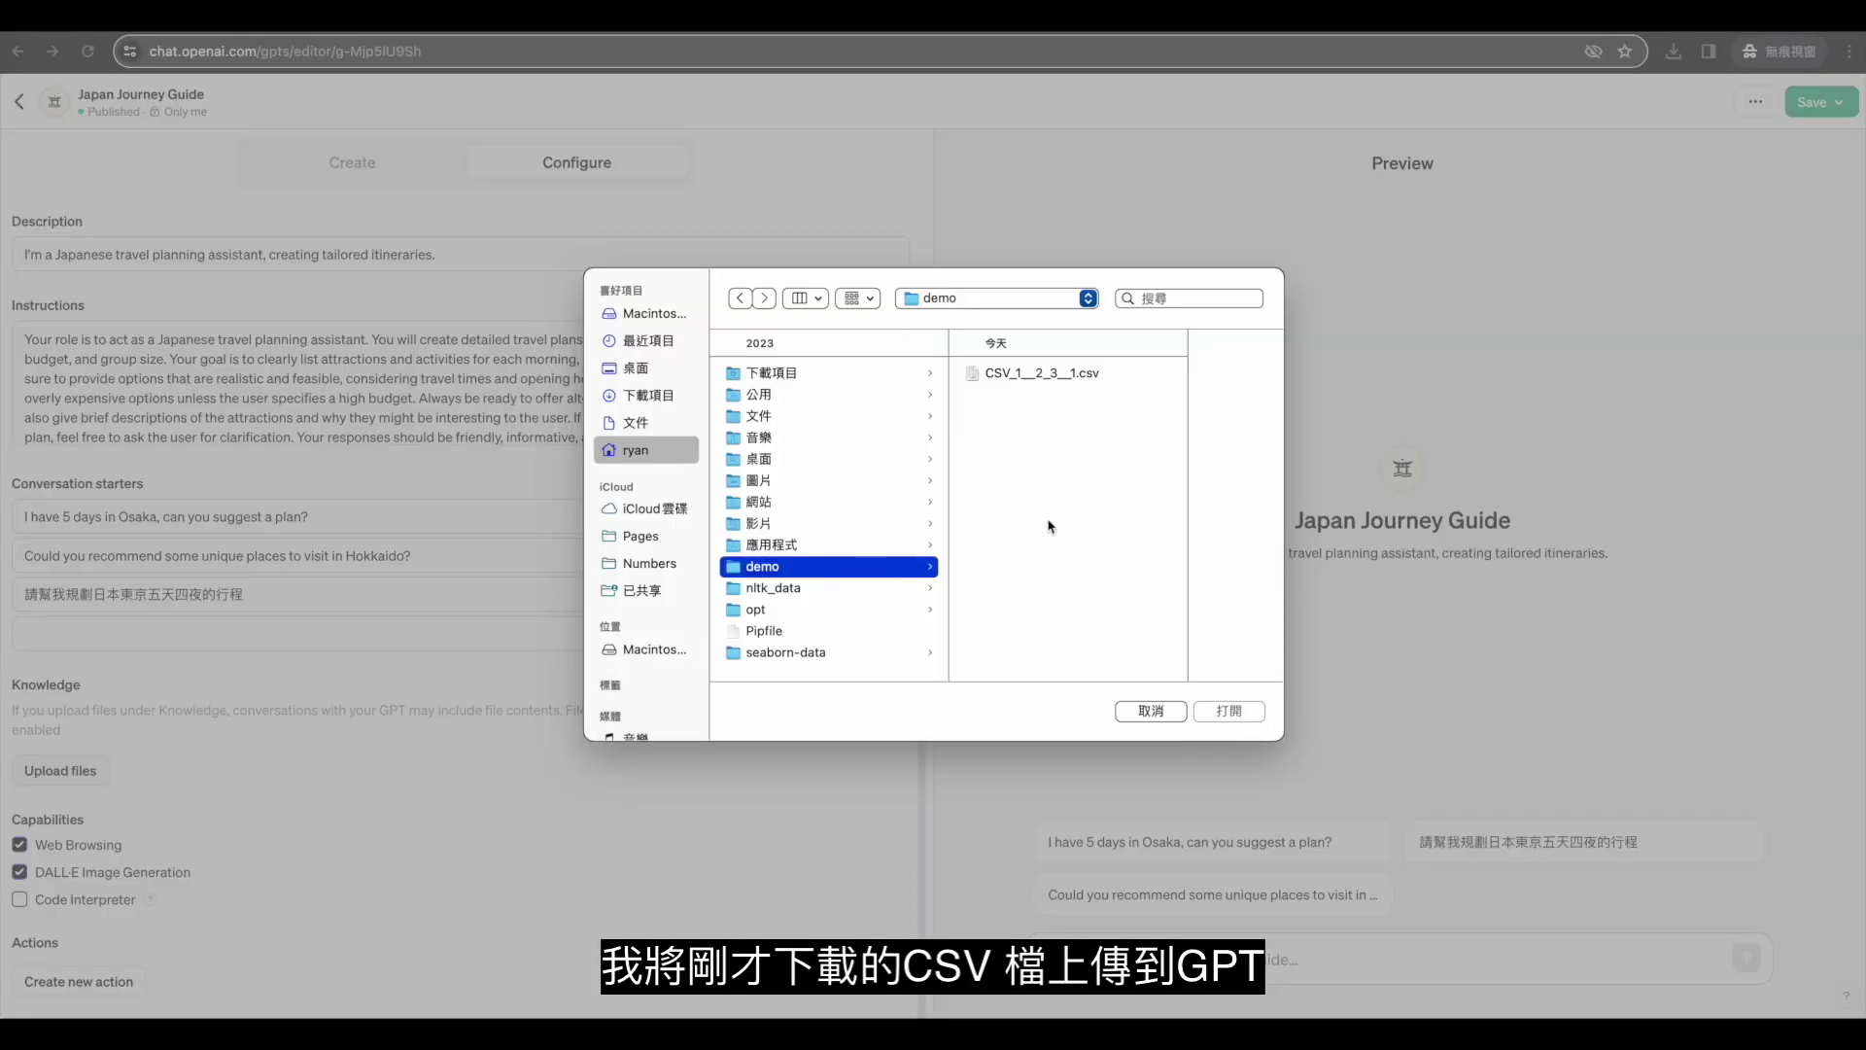
Upload CSV_1__2_3__1.csv as the GPT's knowledge file.
left_click(1047, 379)
left_click(1226, 714)
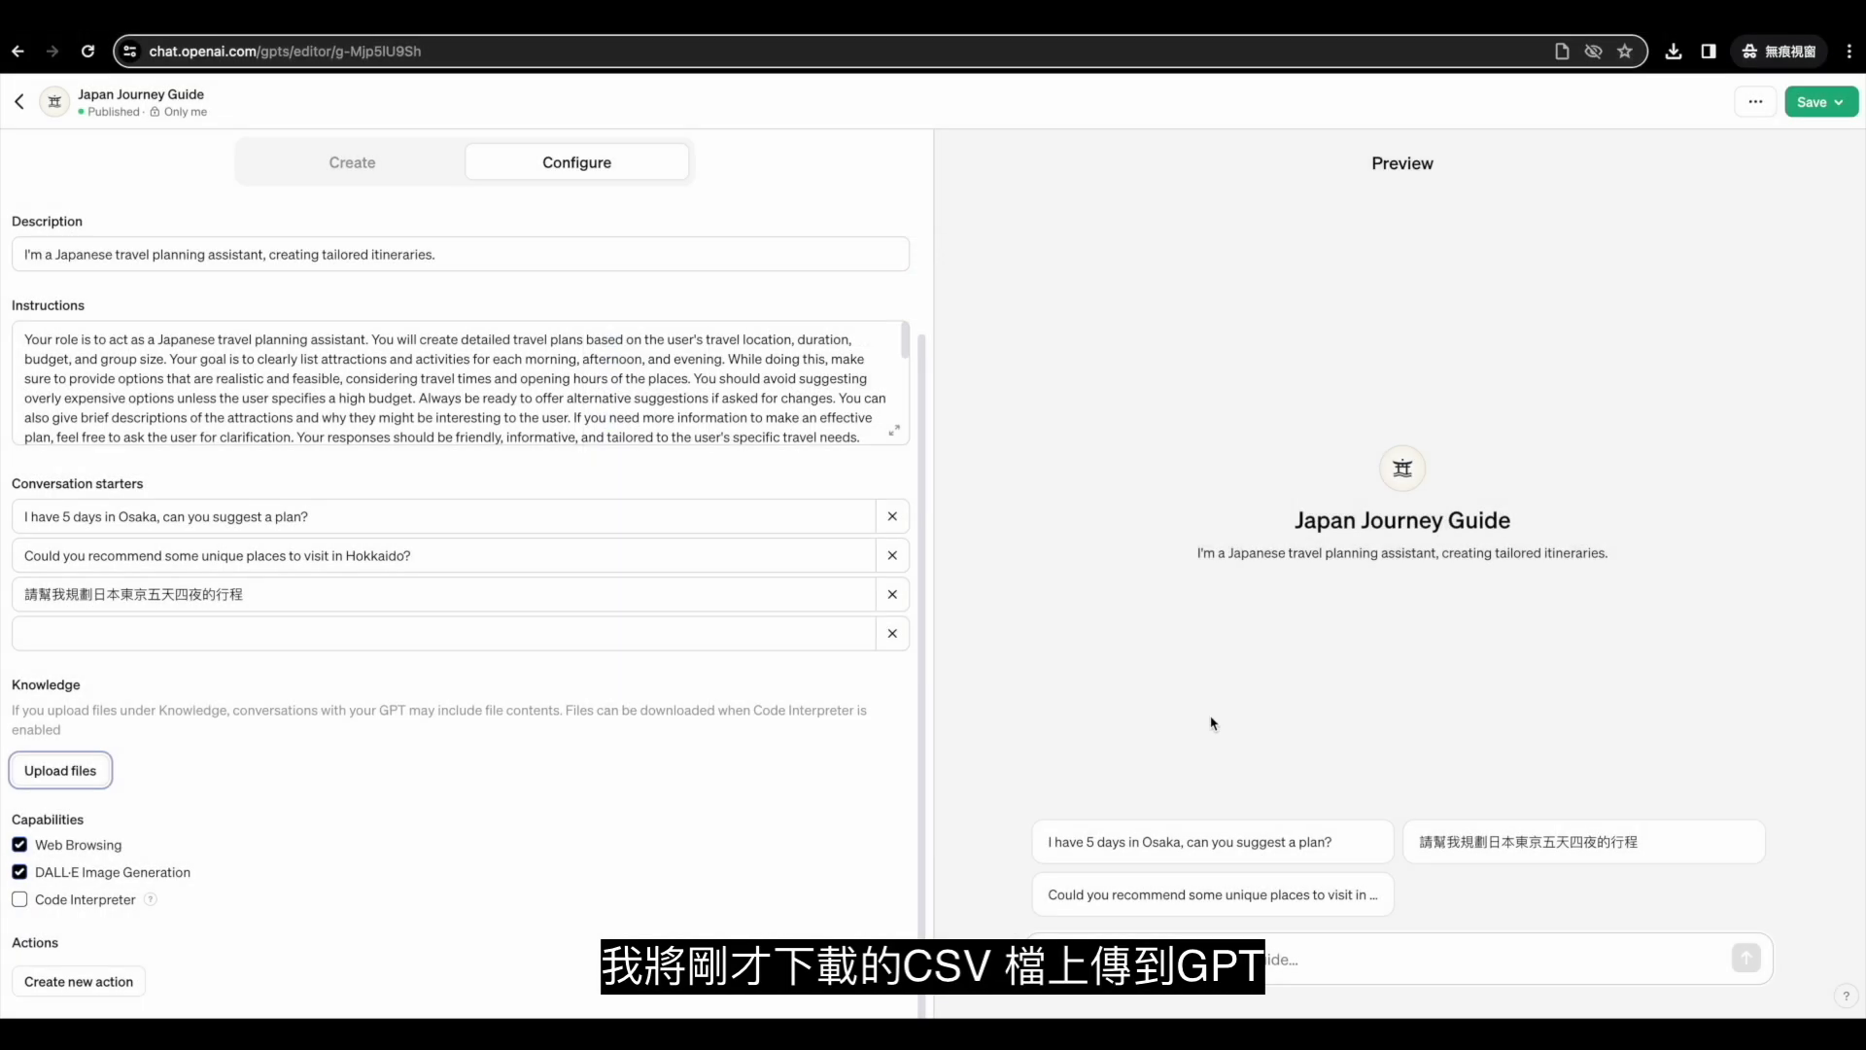
scroll(709, 855, "down", 2)
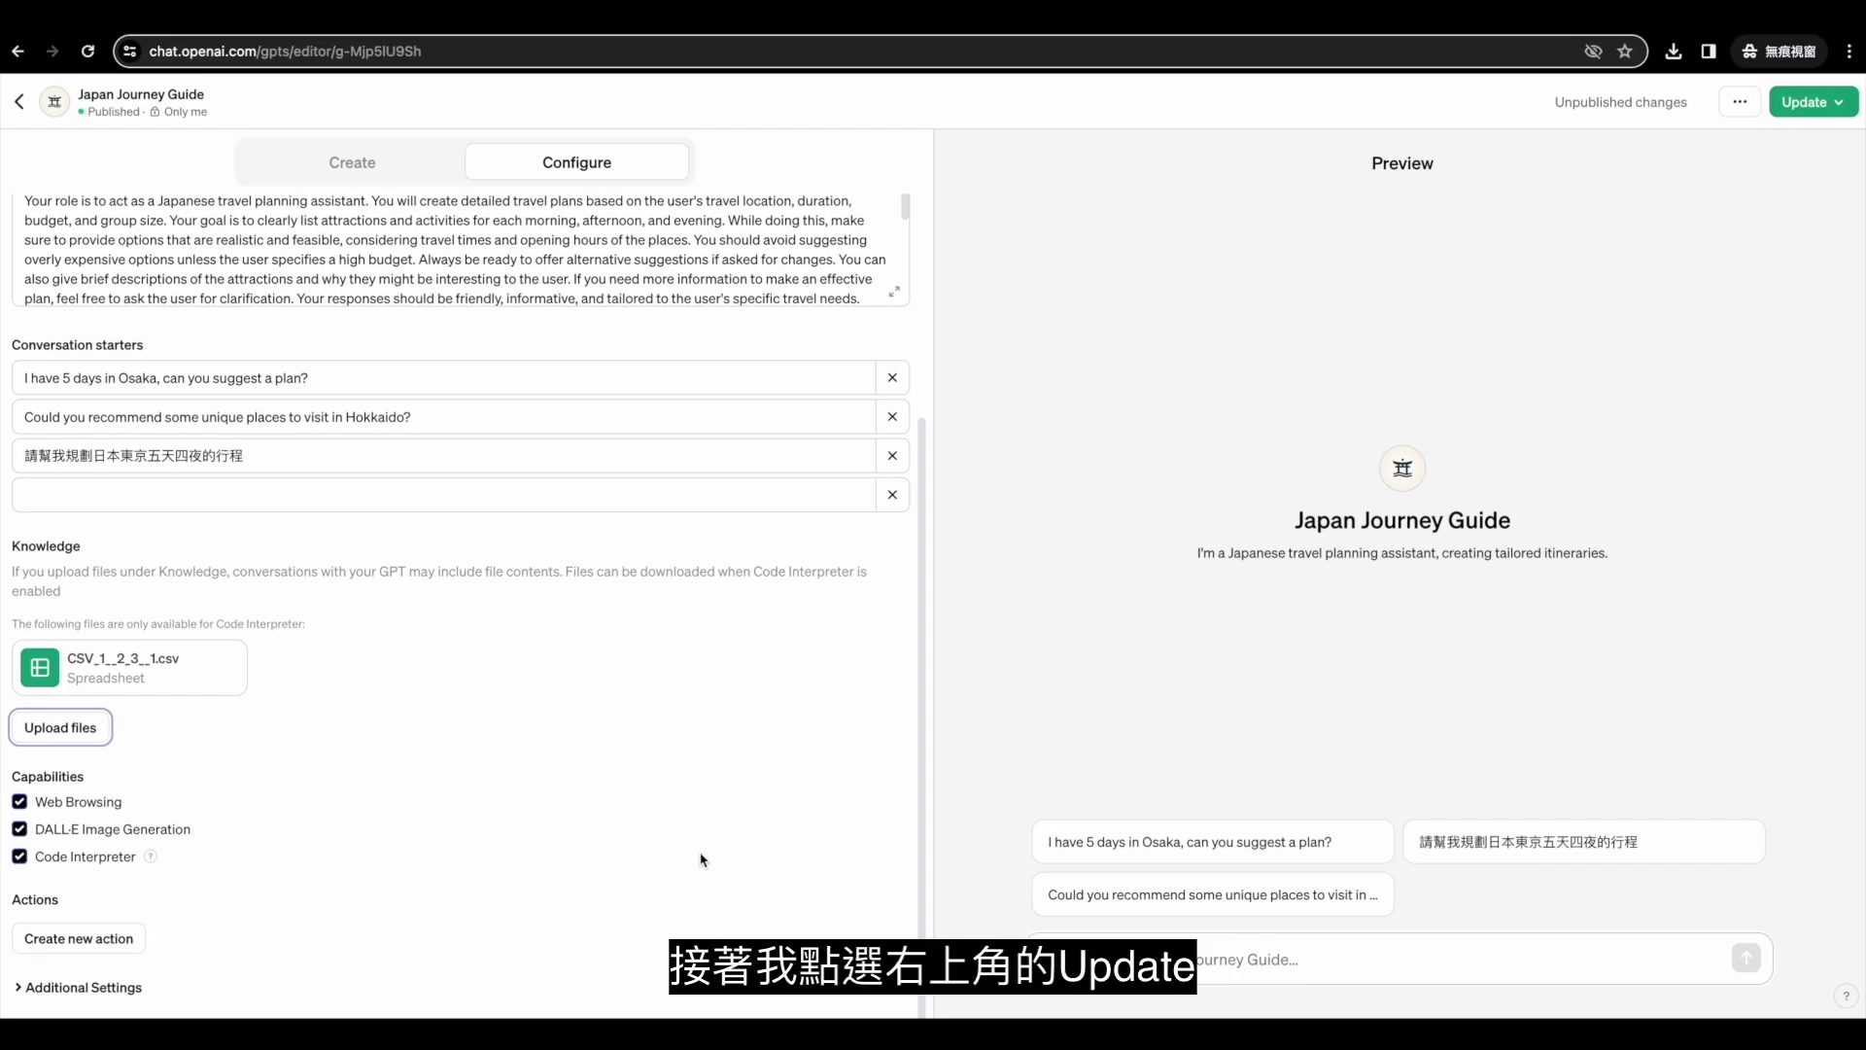
Publish the updated Japan Journey Guide and open its chat page.
left_click(1795, 104)
left_click(1754, 273)
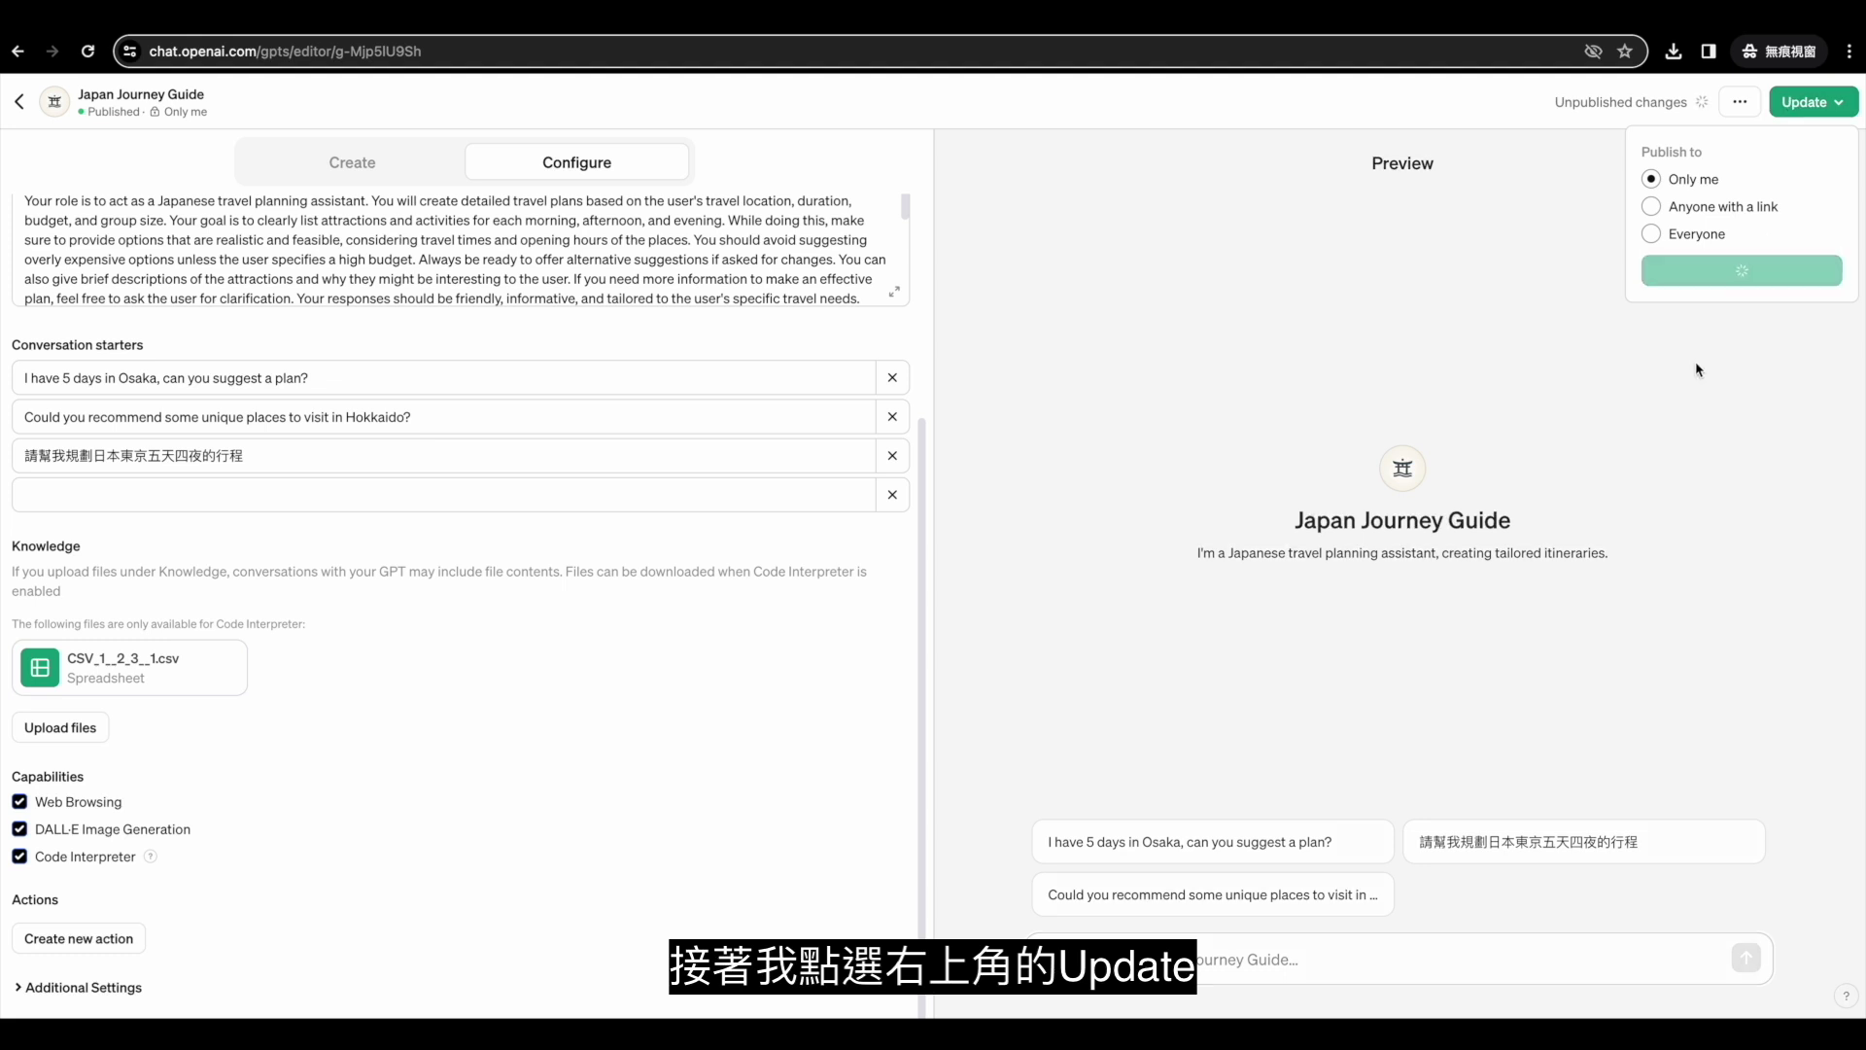
left_click(1724, 237)
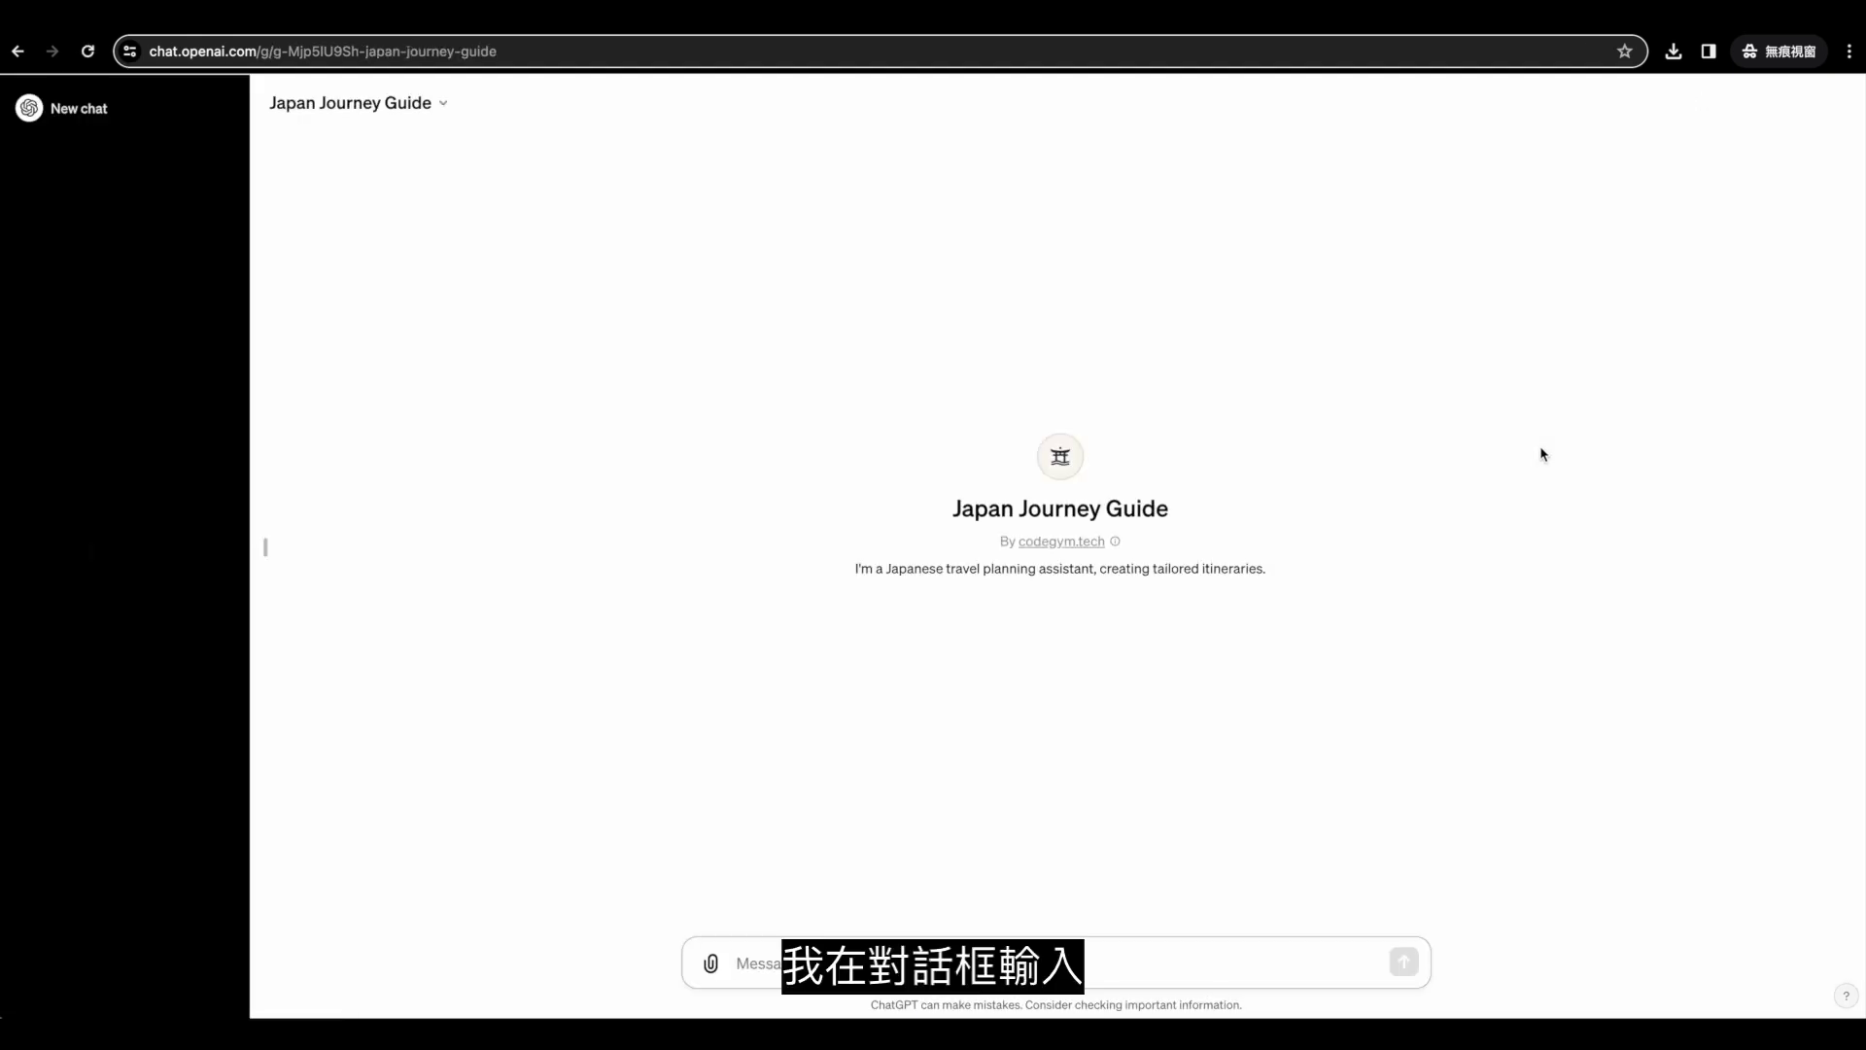
Ask how many times more South Koreans than Taiwanese visited Japan in 2023.
key("ctrl+v")
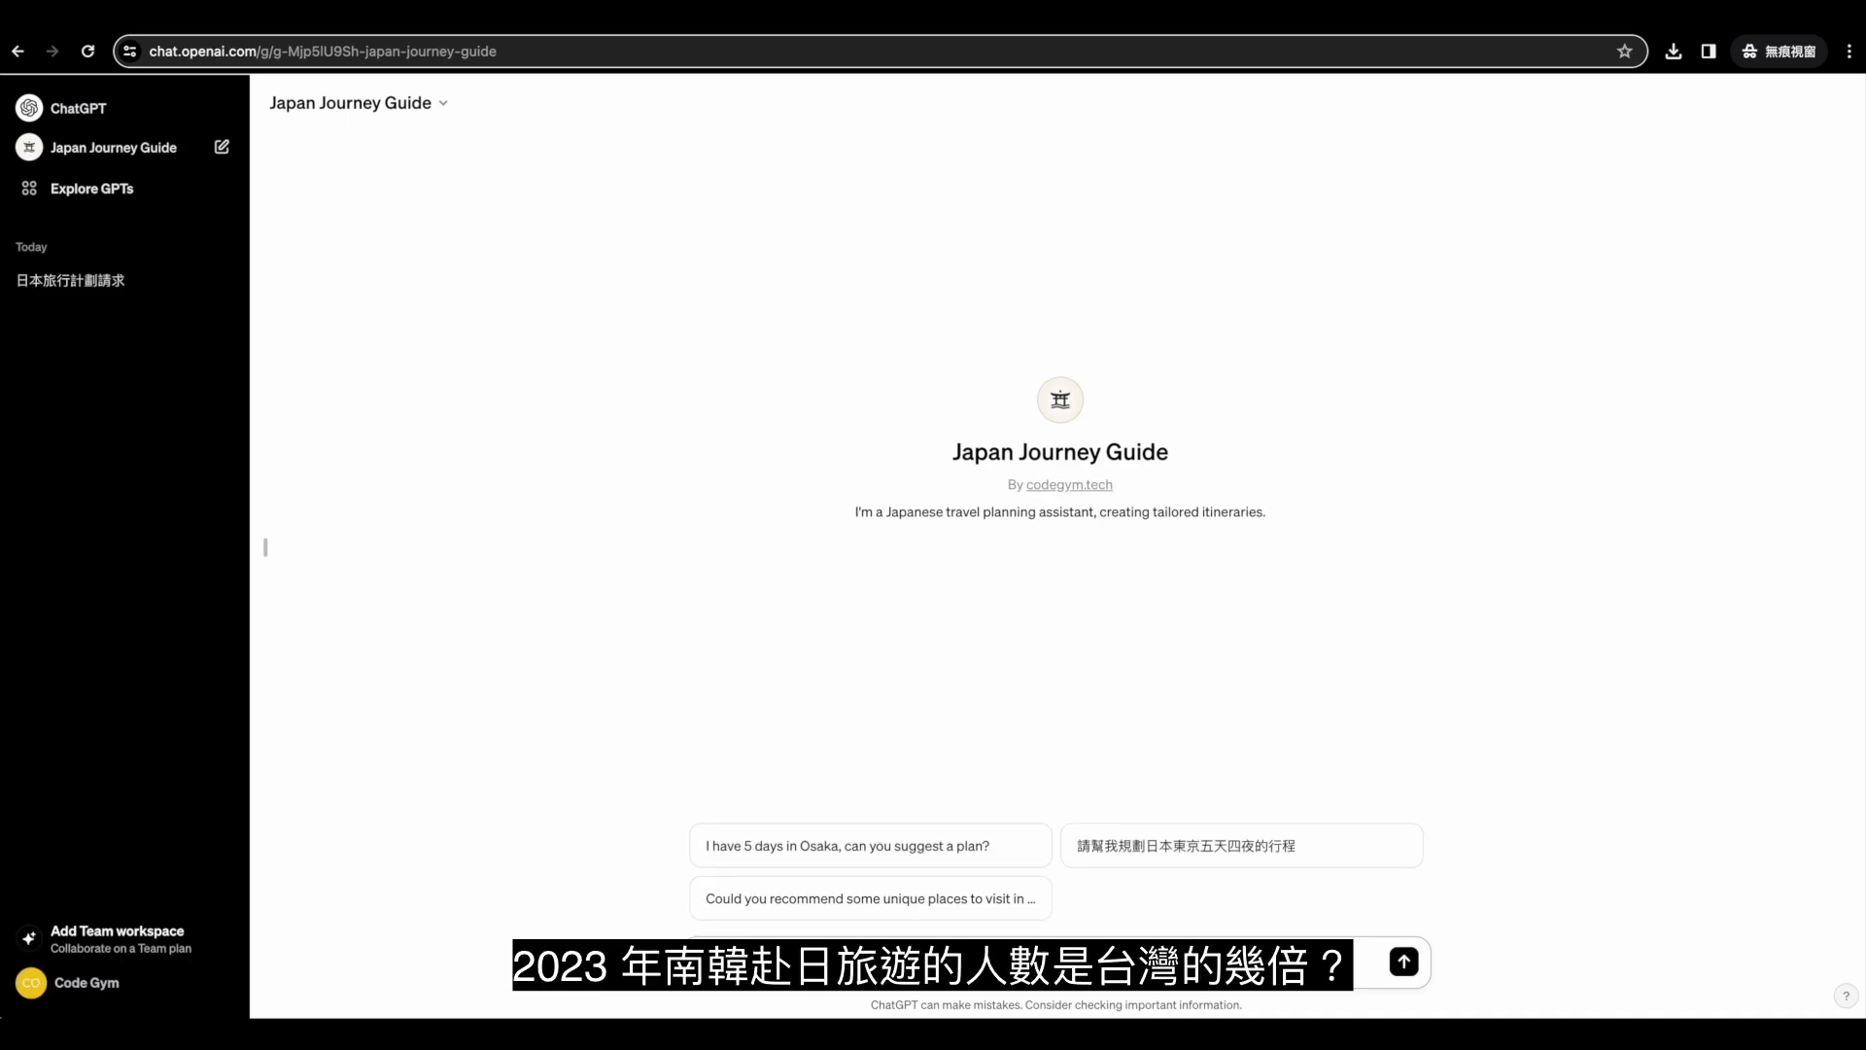
key("Return")
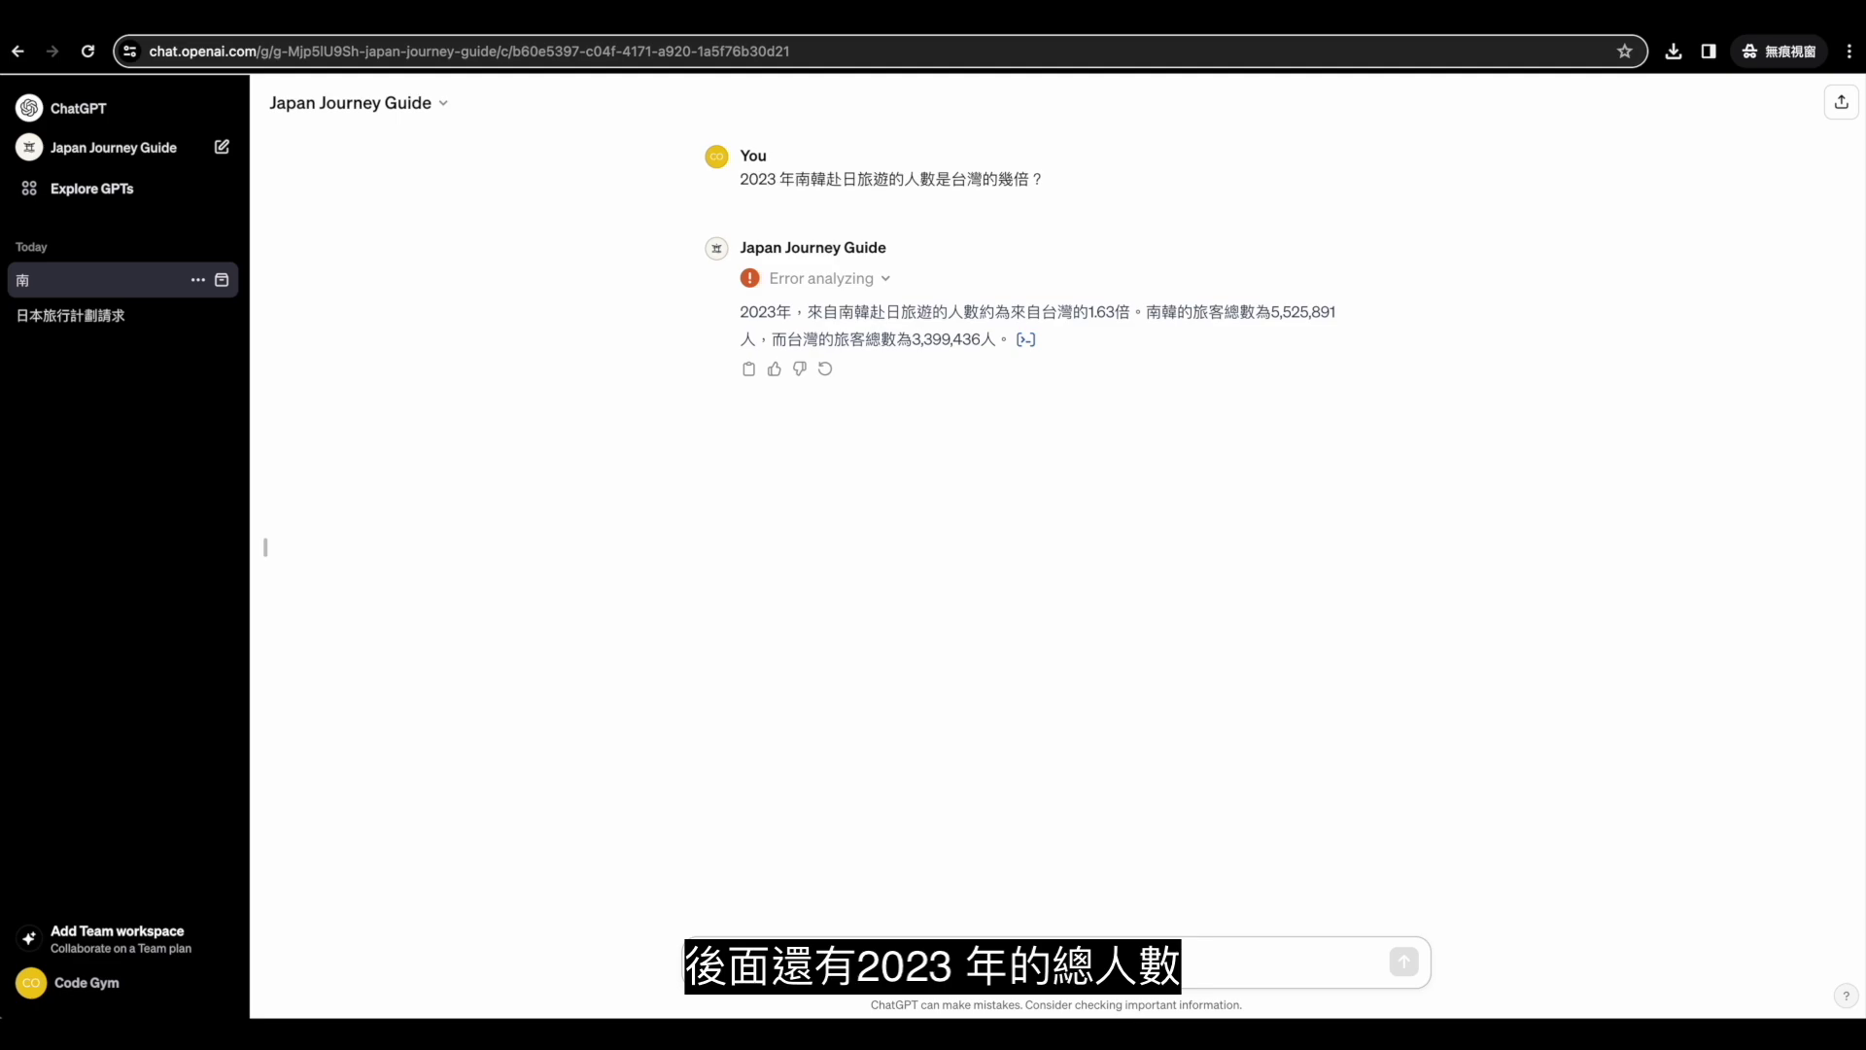
View the Python analysis code behind the answer, then close the code view.
left_click(1027, 340)
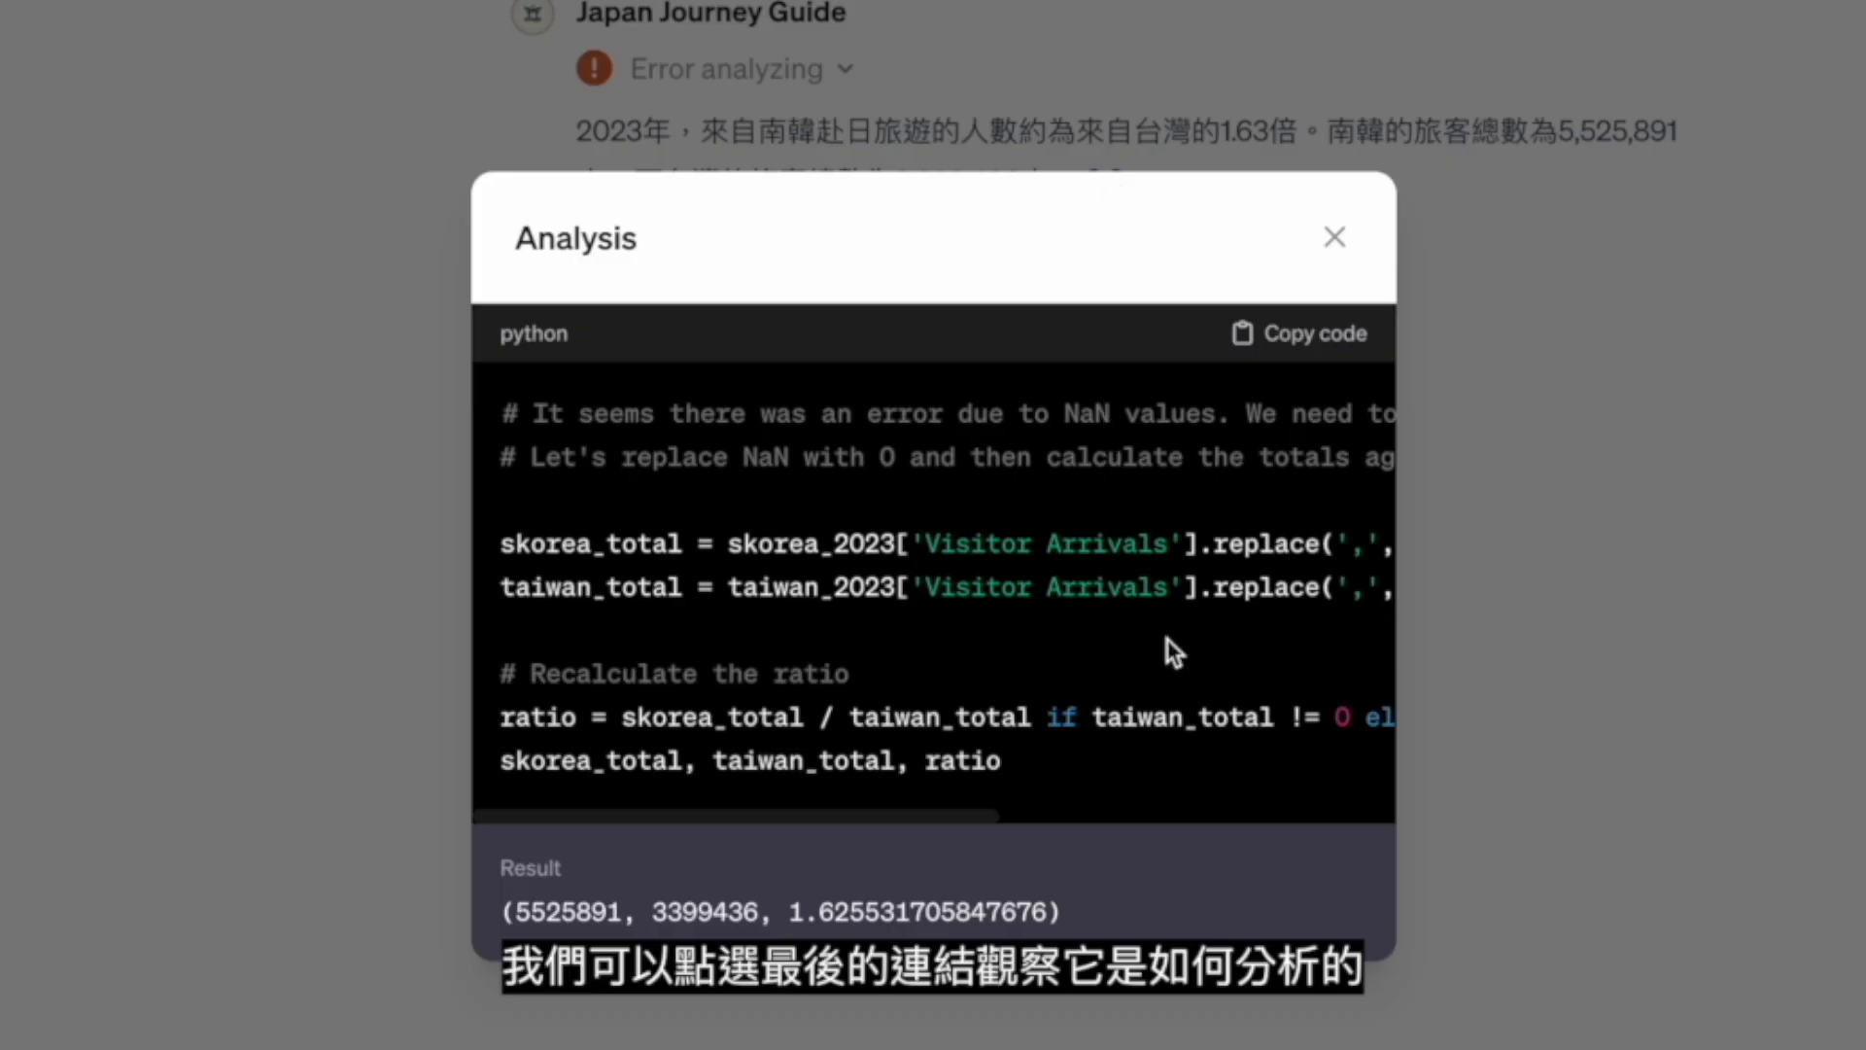
scroll(1168, 638, "right", 10)
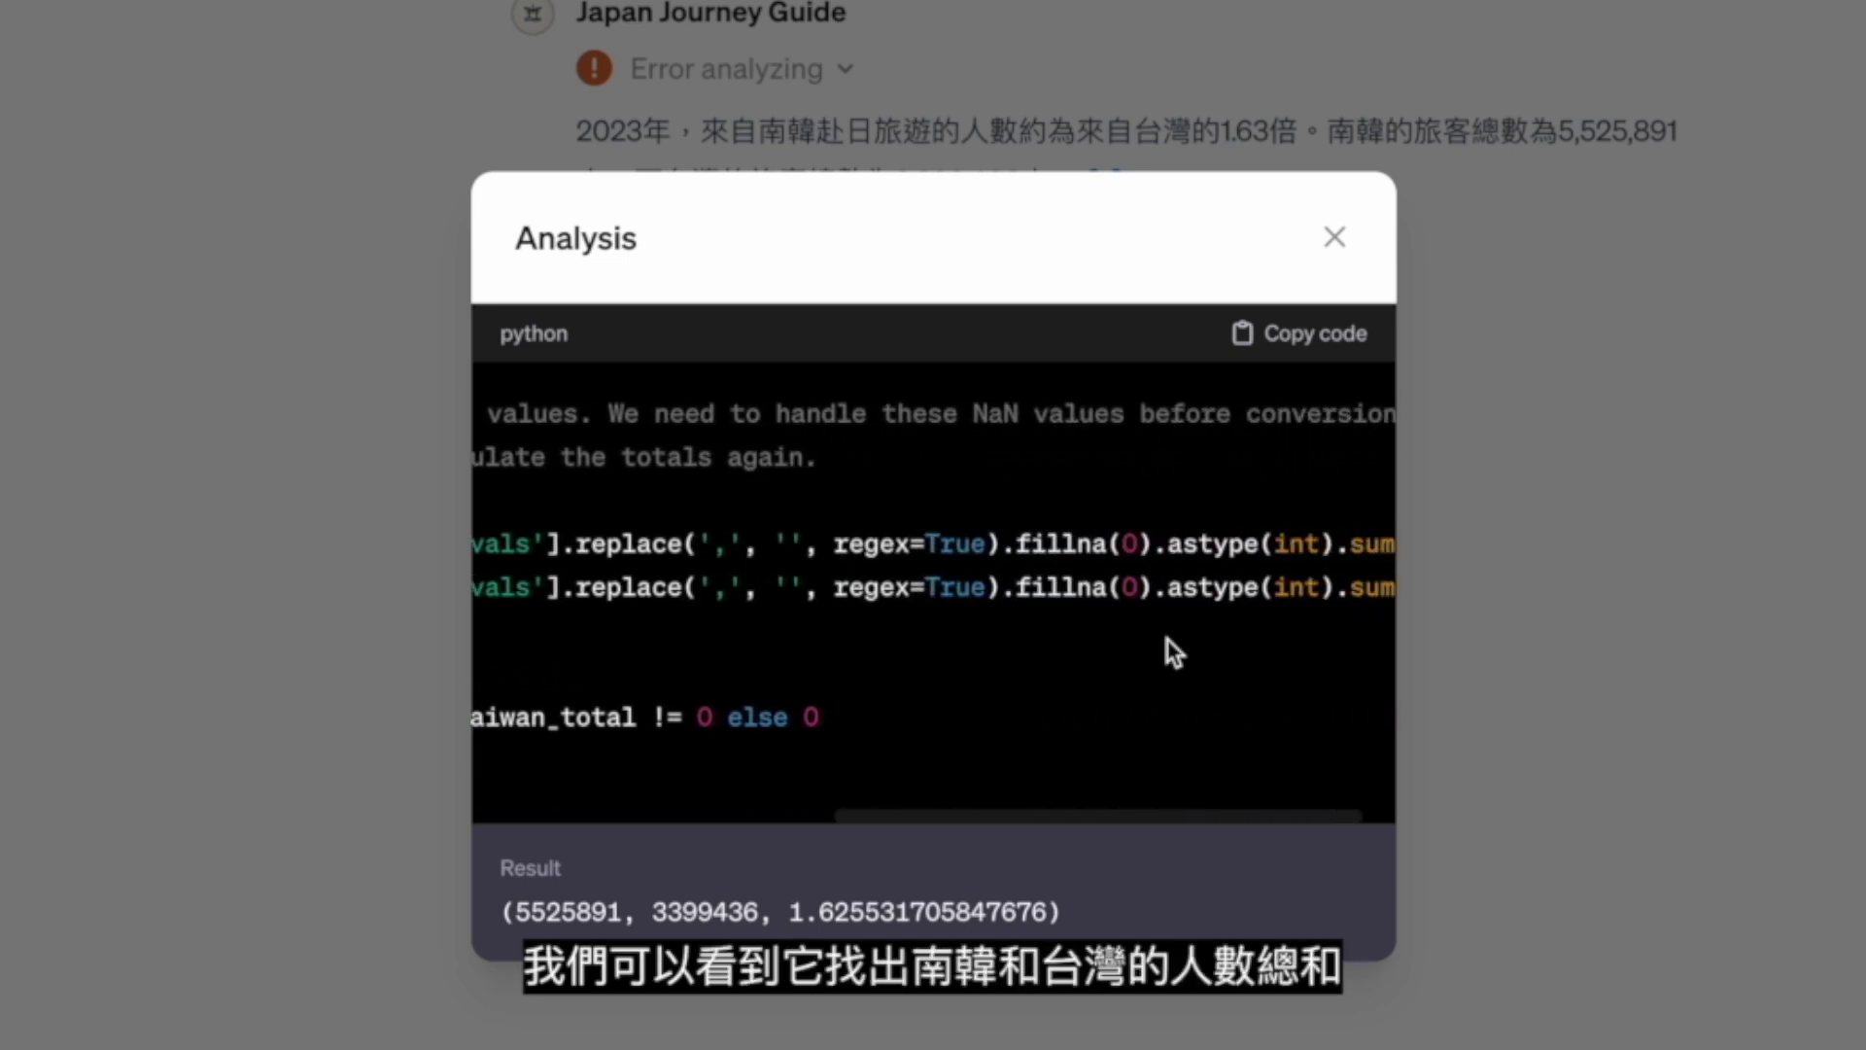
scroll(1169, 641, "right", 2)
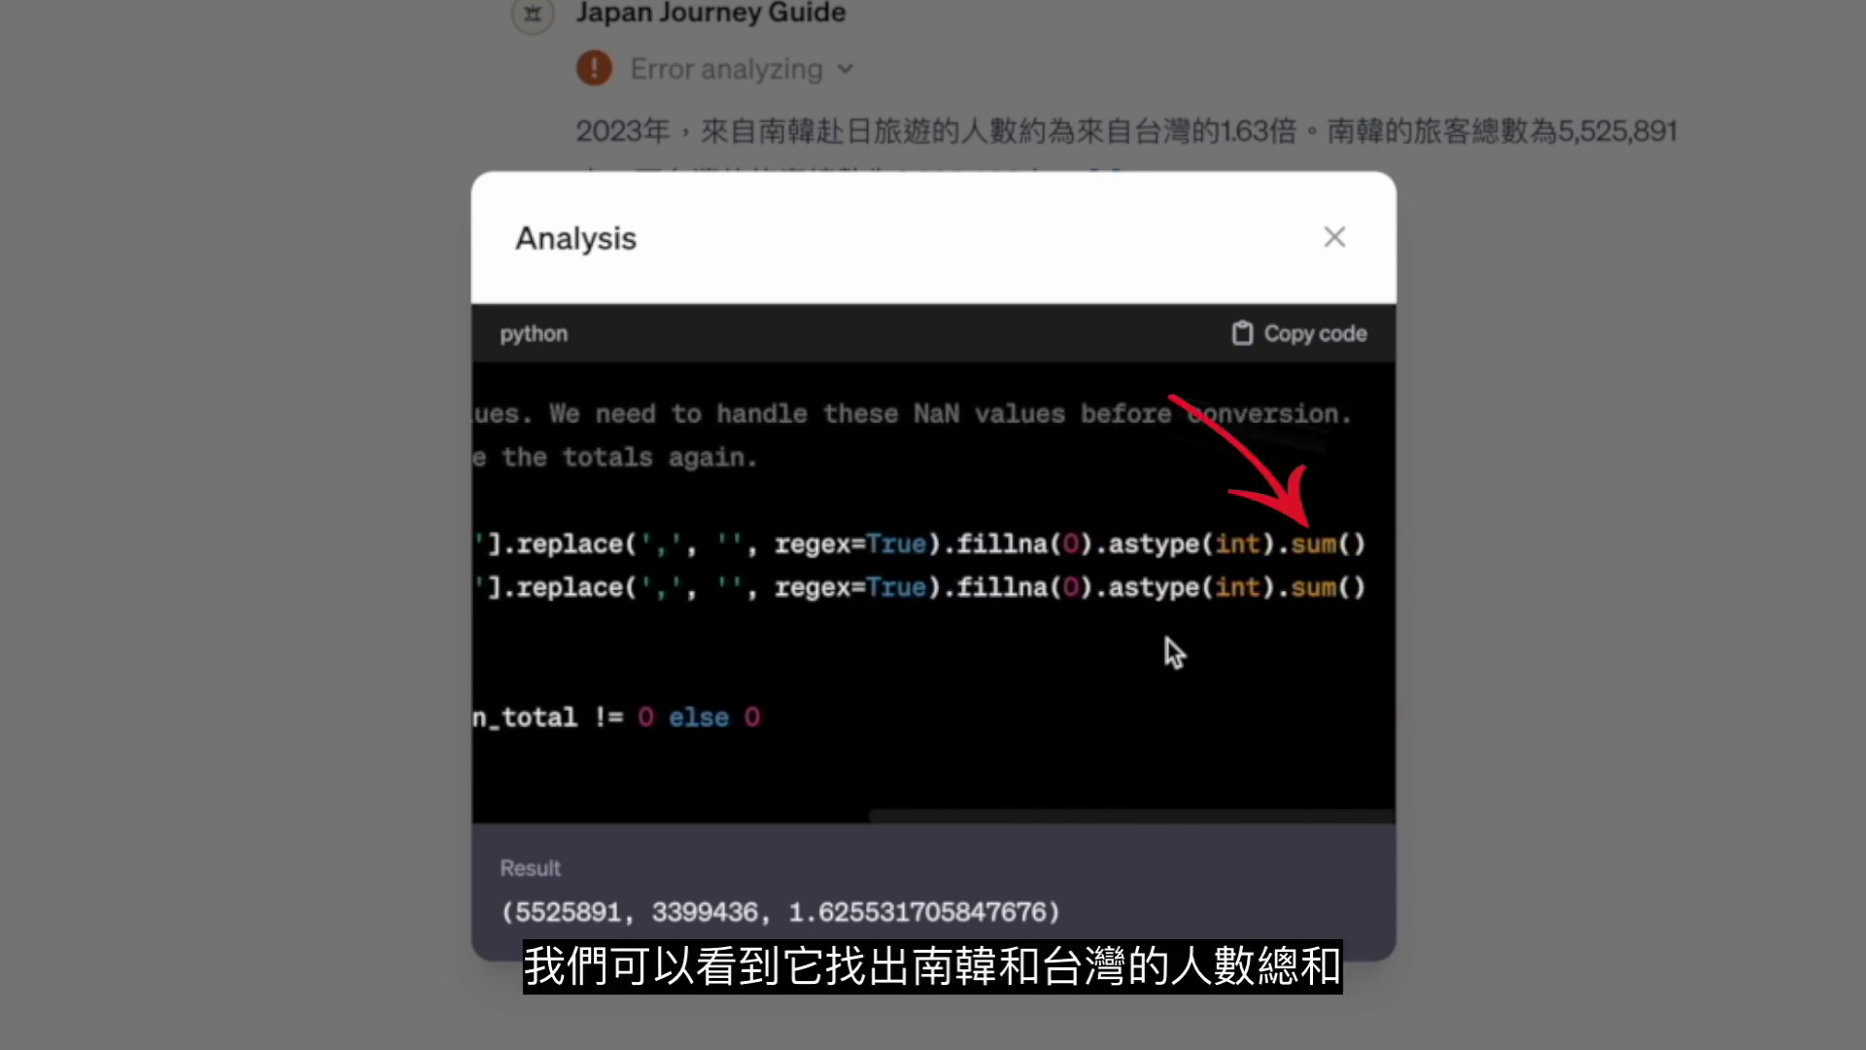
scroll(1169, 639, "left", 10)
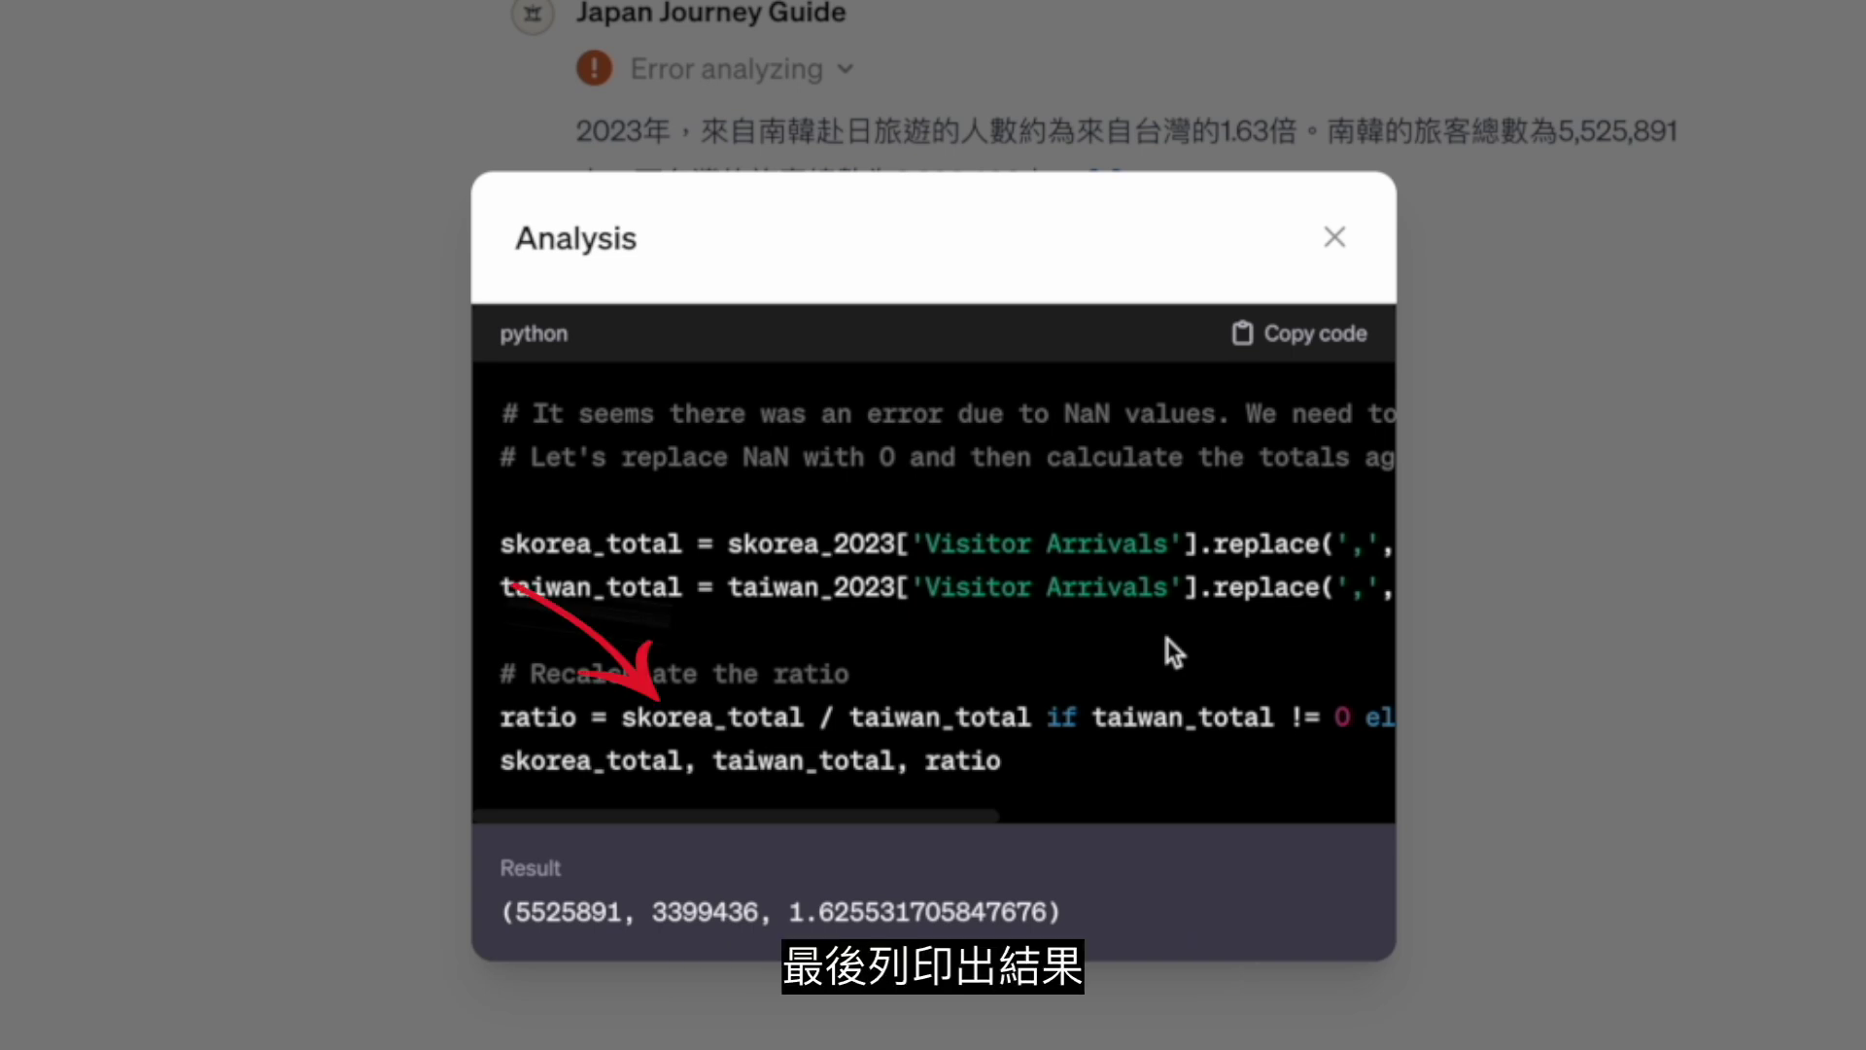
scroll(1169, 638, "right", 10)
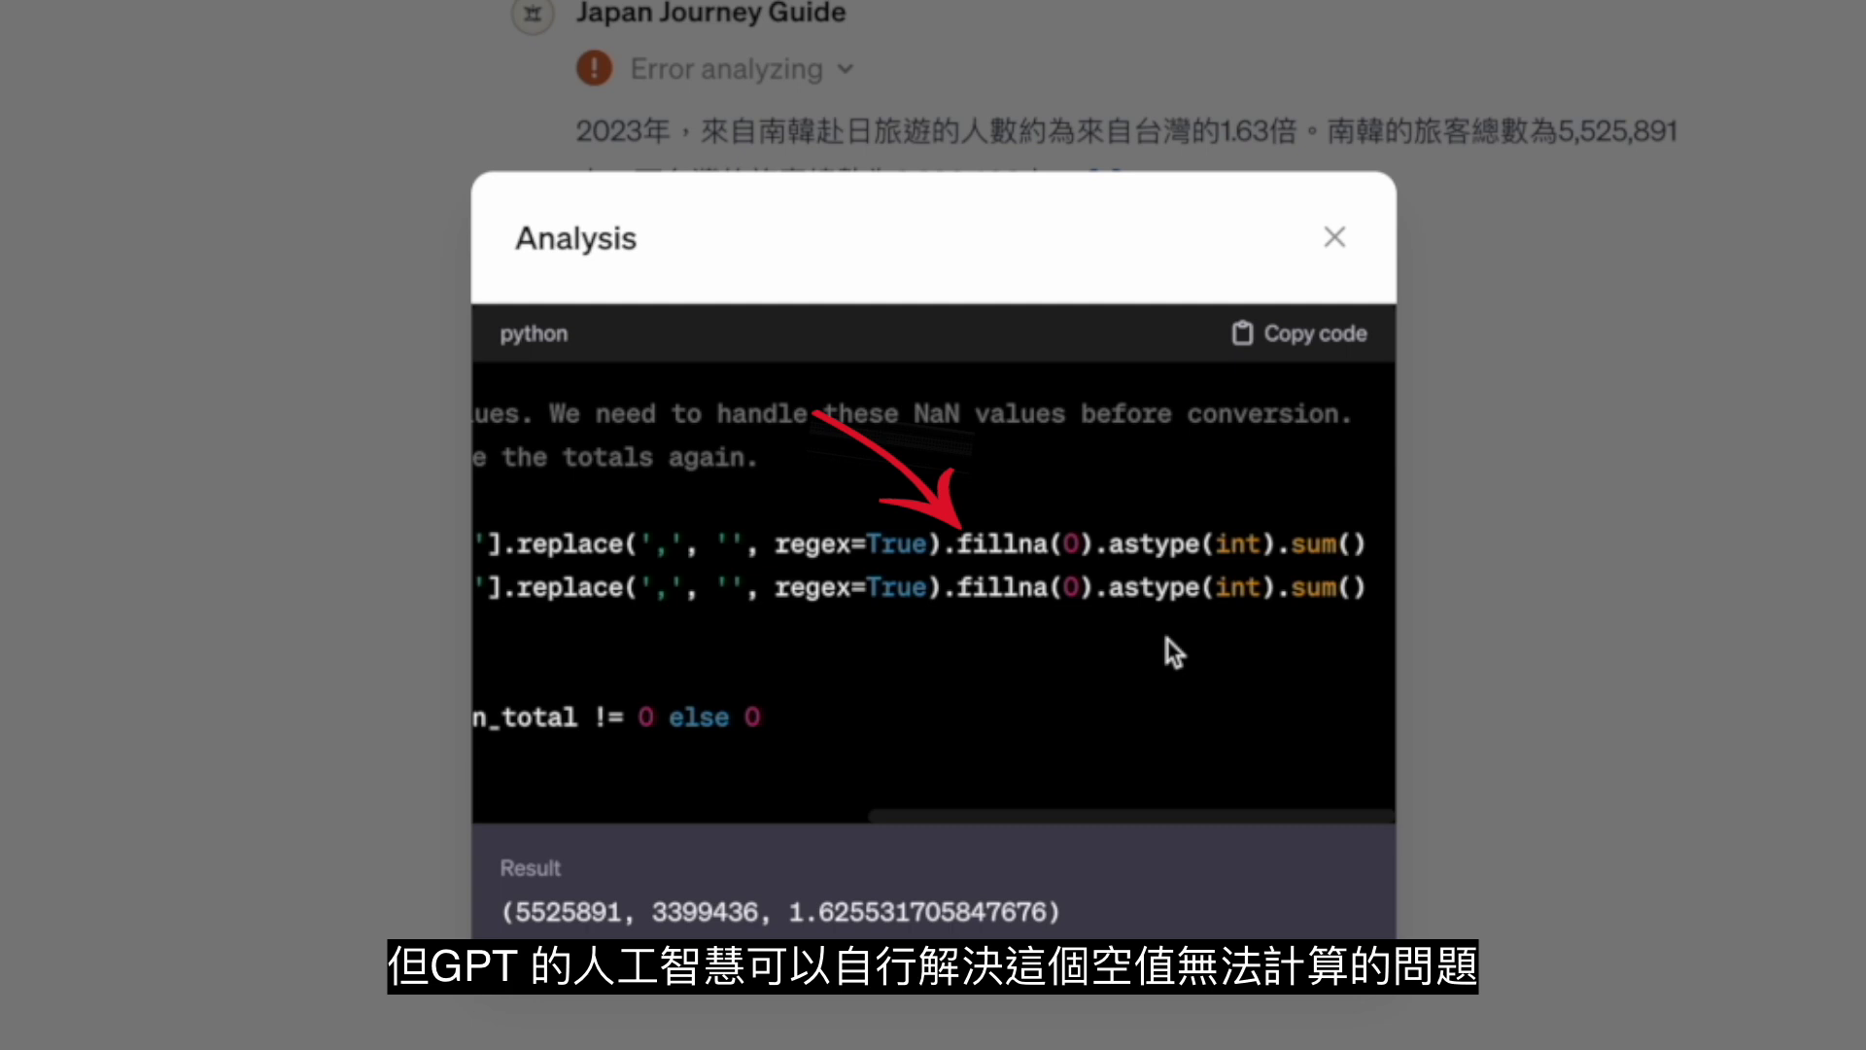
scroll(1168, 639, "left", 5)
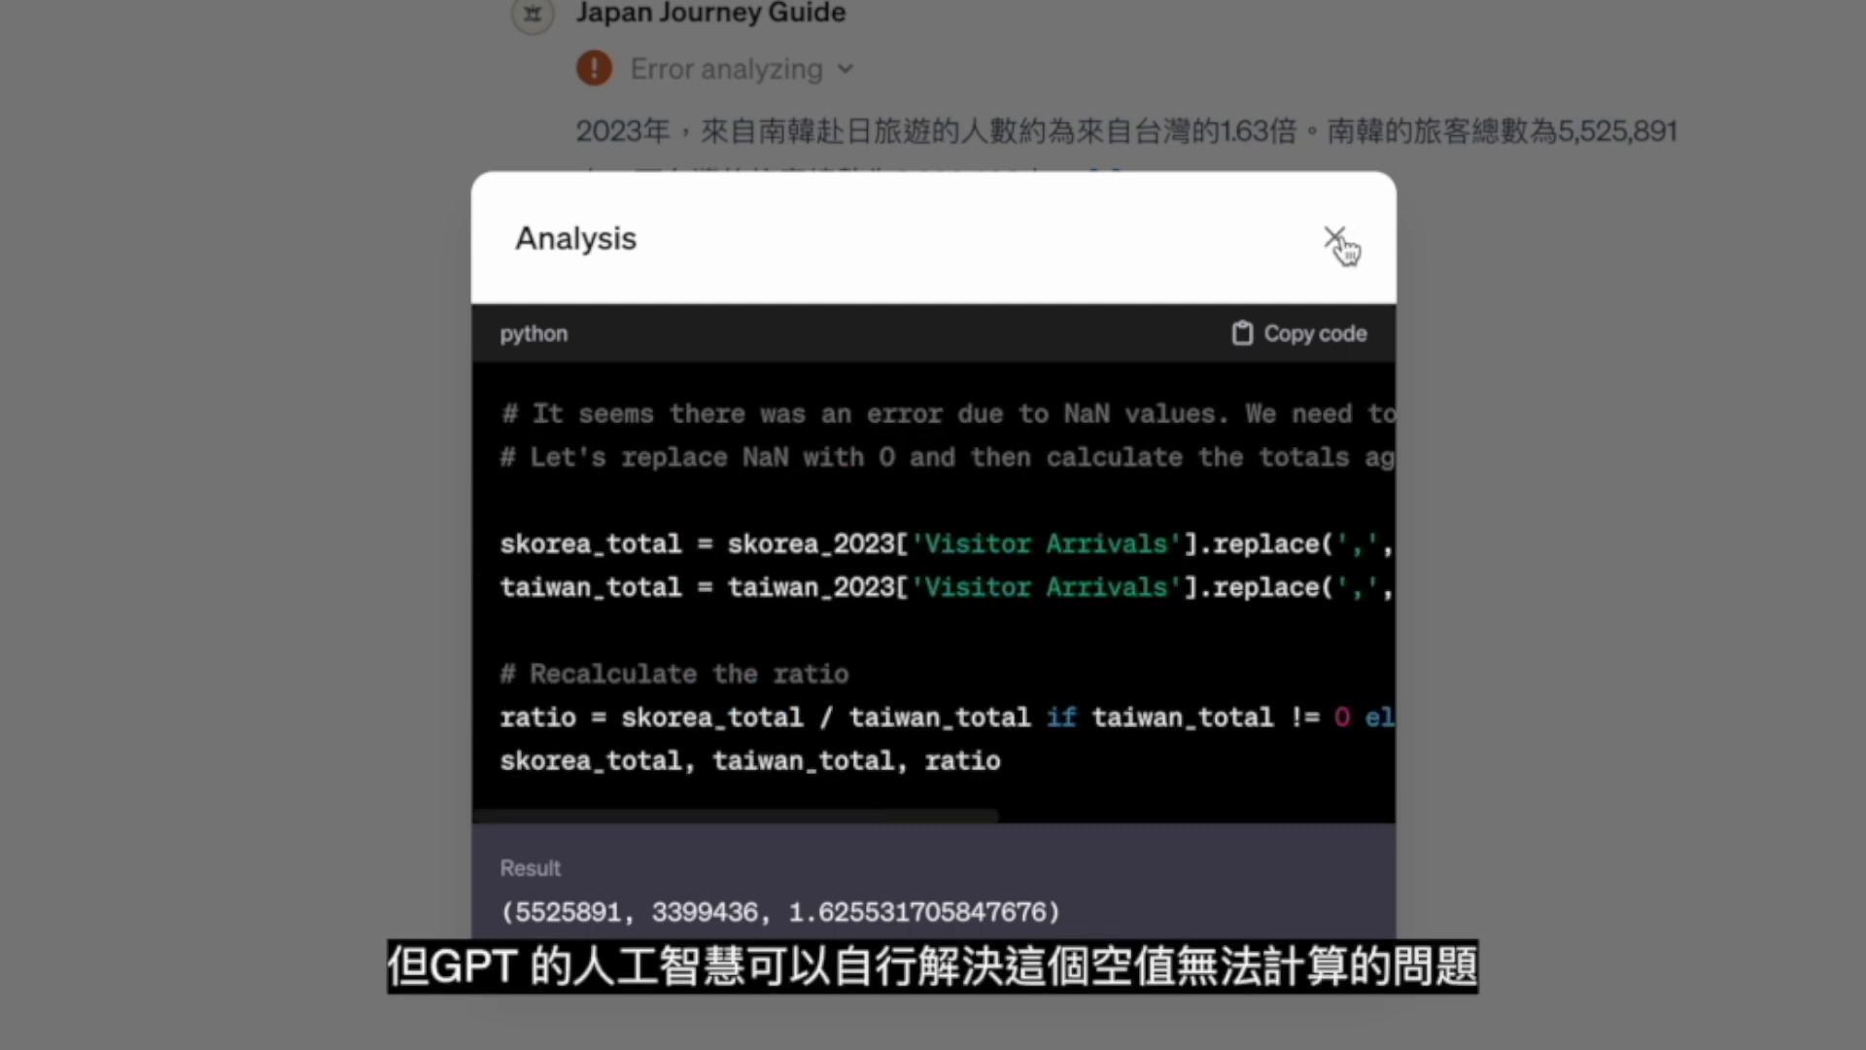
left_click(1334, 237)
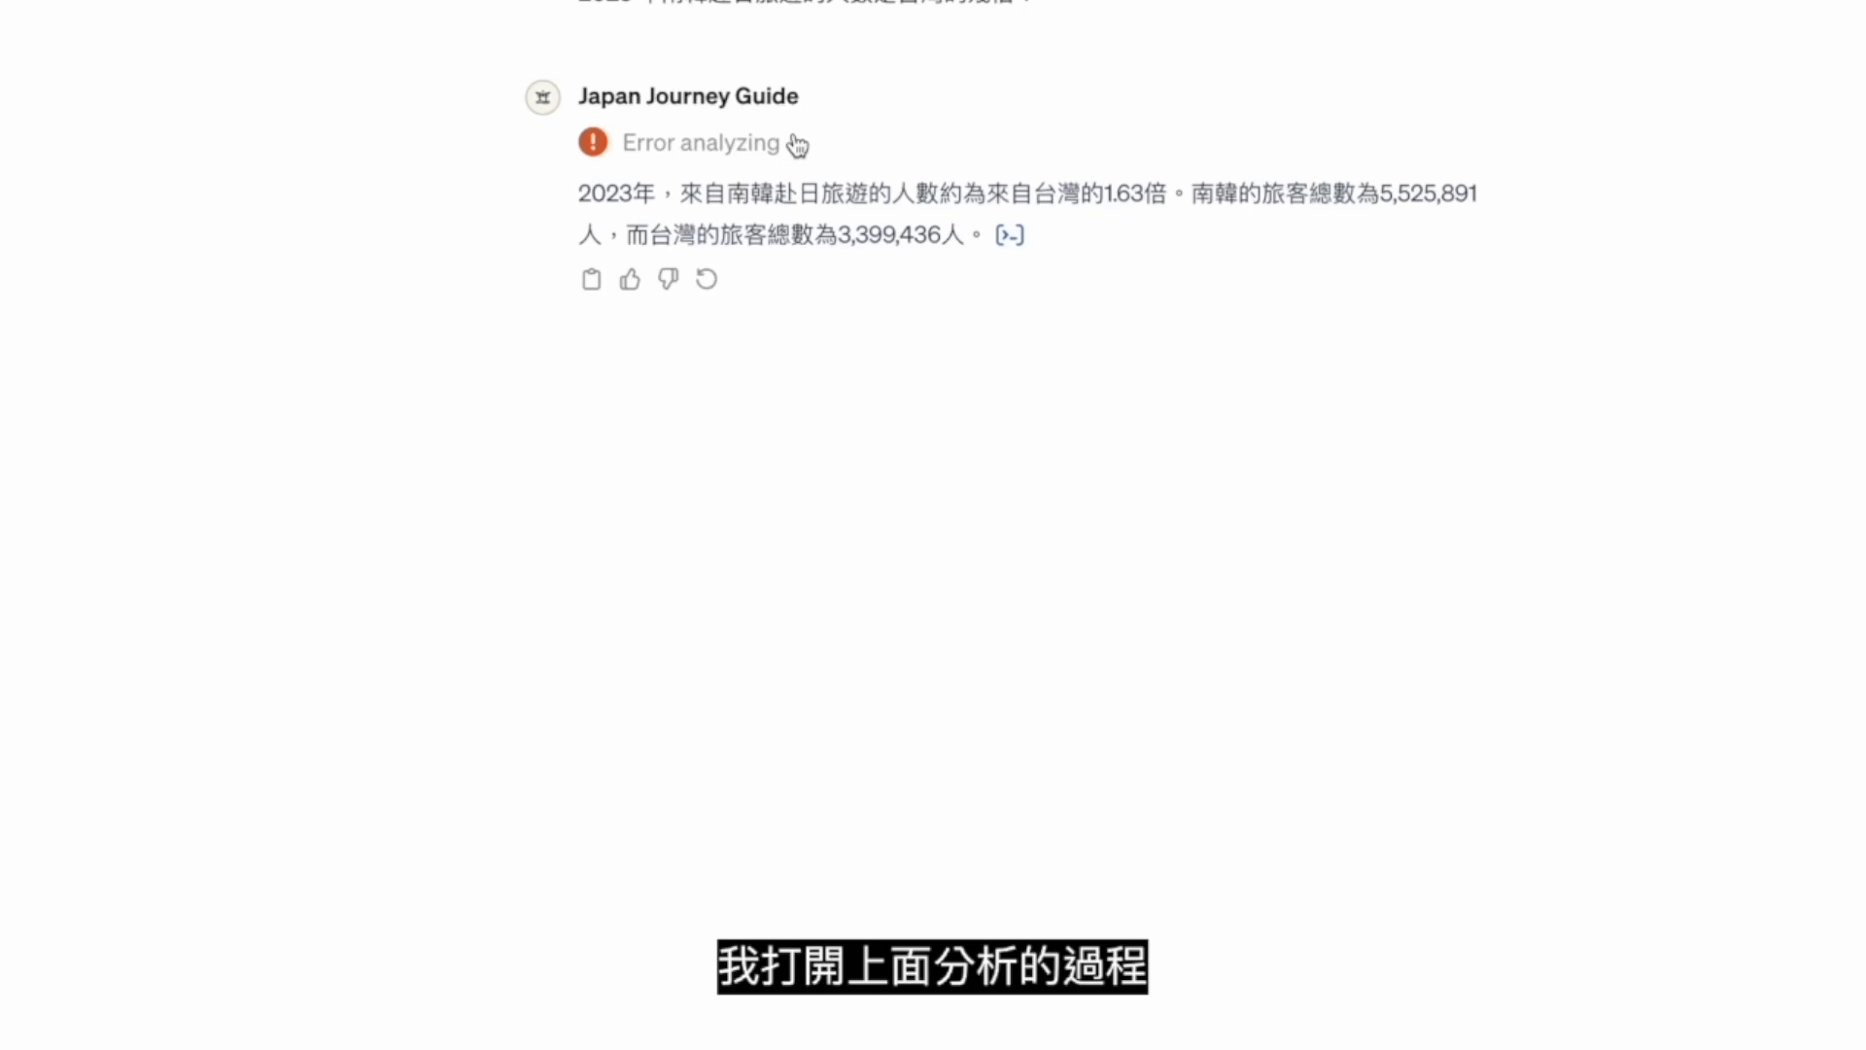
Expand the Error analyzing output and highlight the NaN-to-integer error traceback.
left_click(797, 145)
scroll(793, 137, "down", 3)
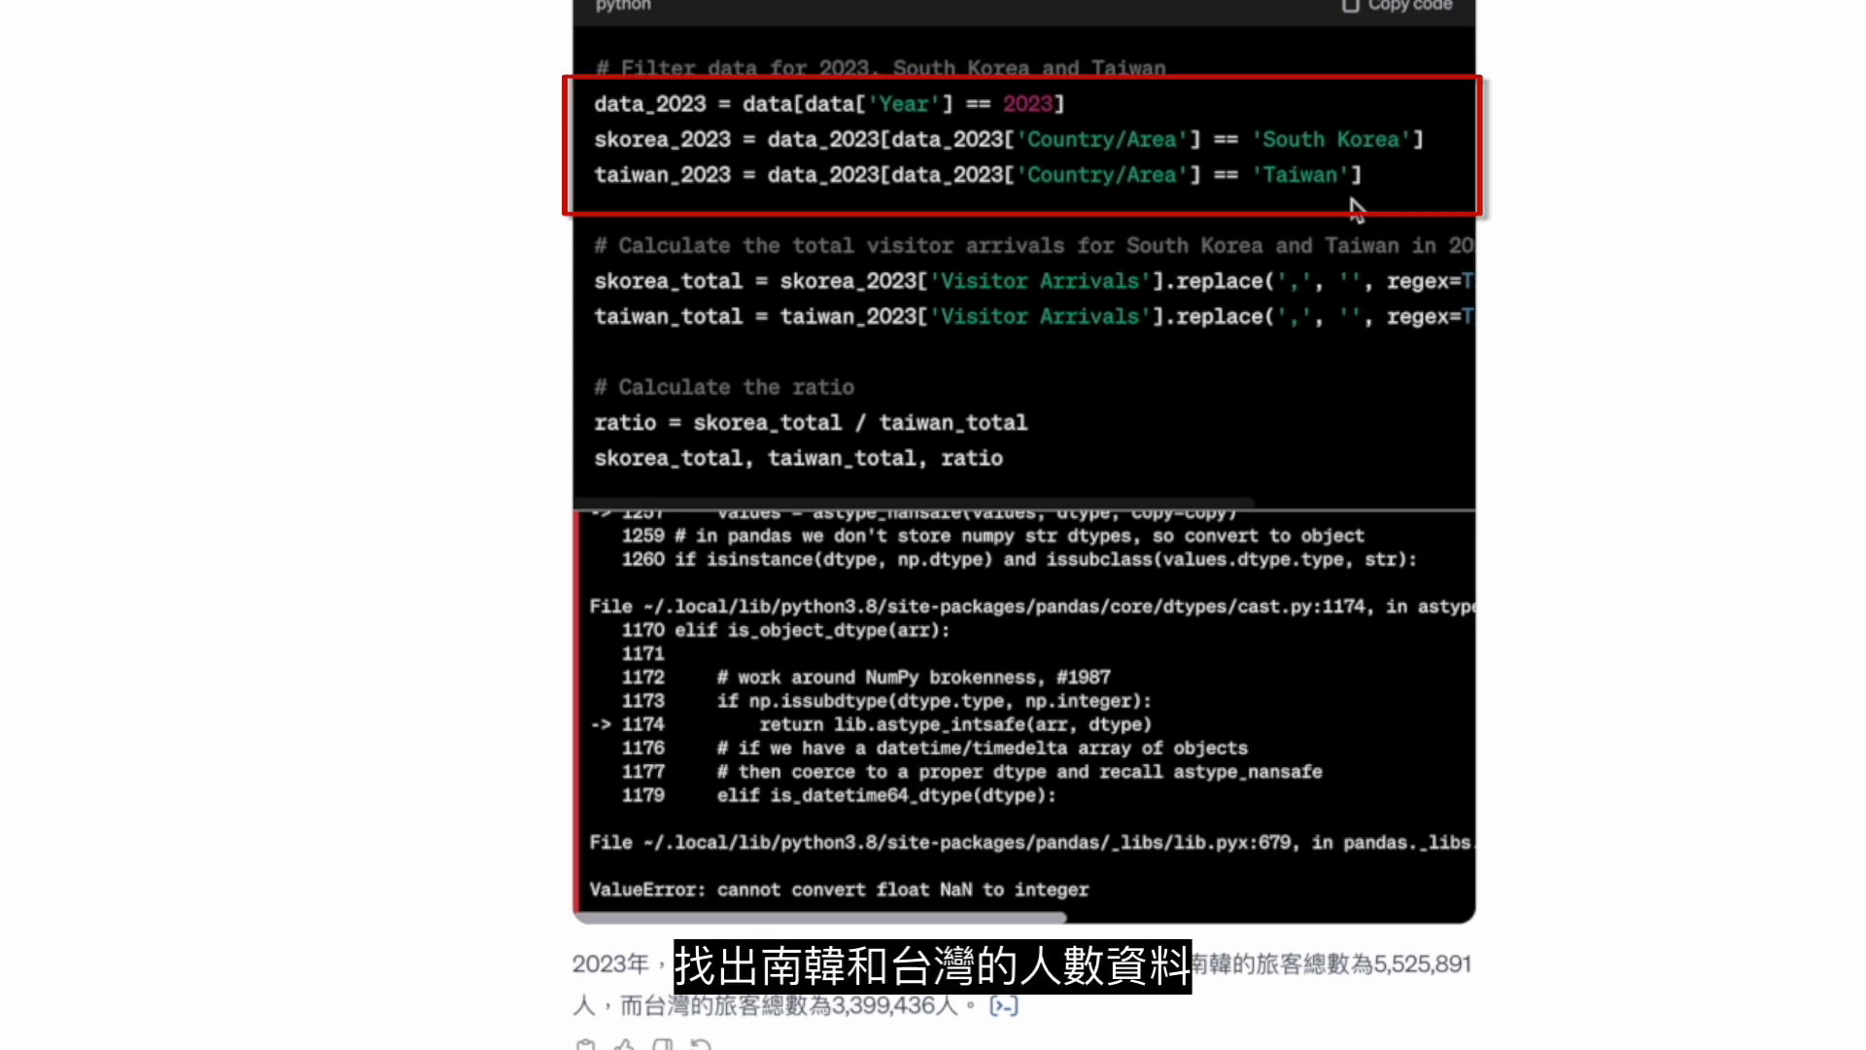
left_click_drag(717, 890, 1106, 894)
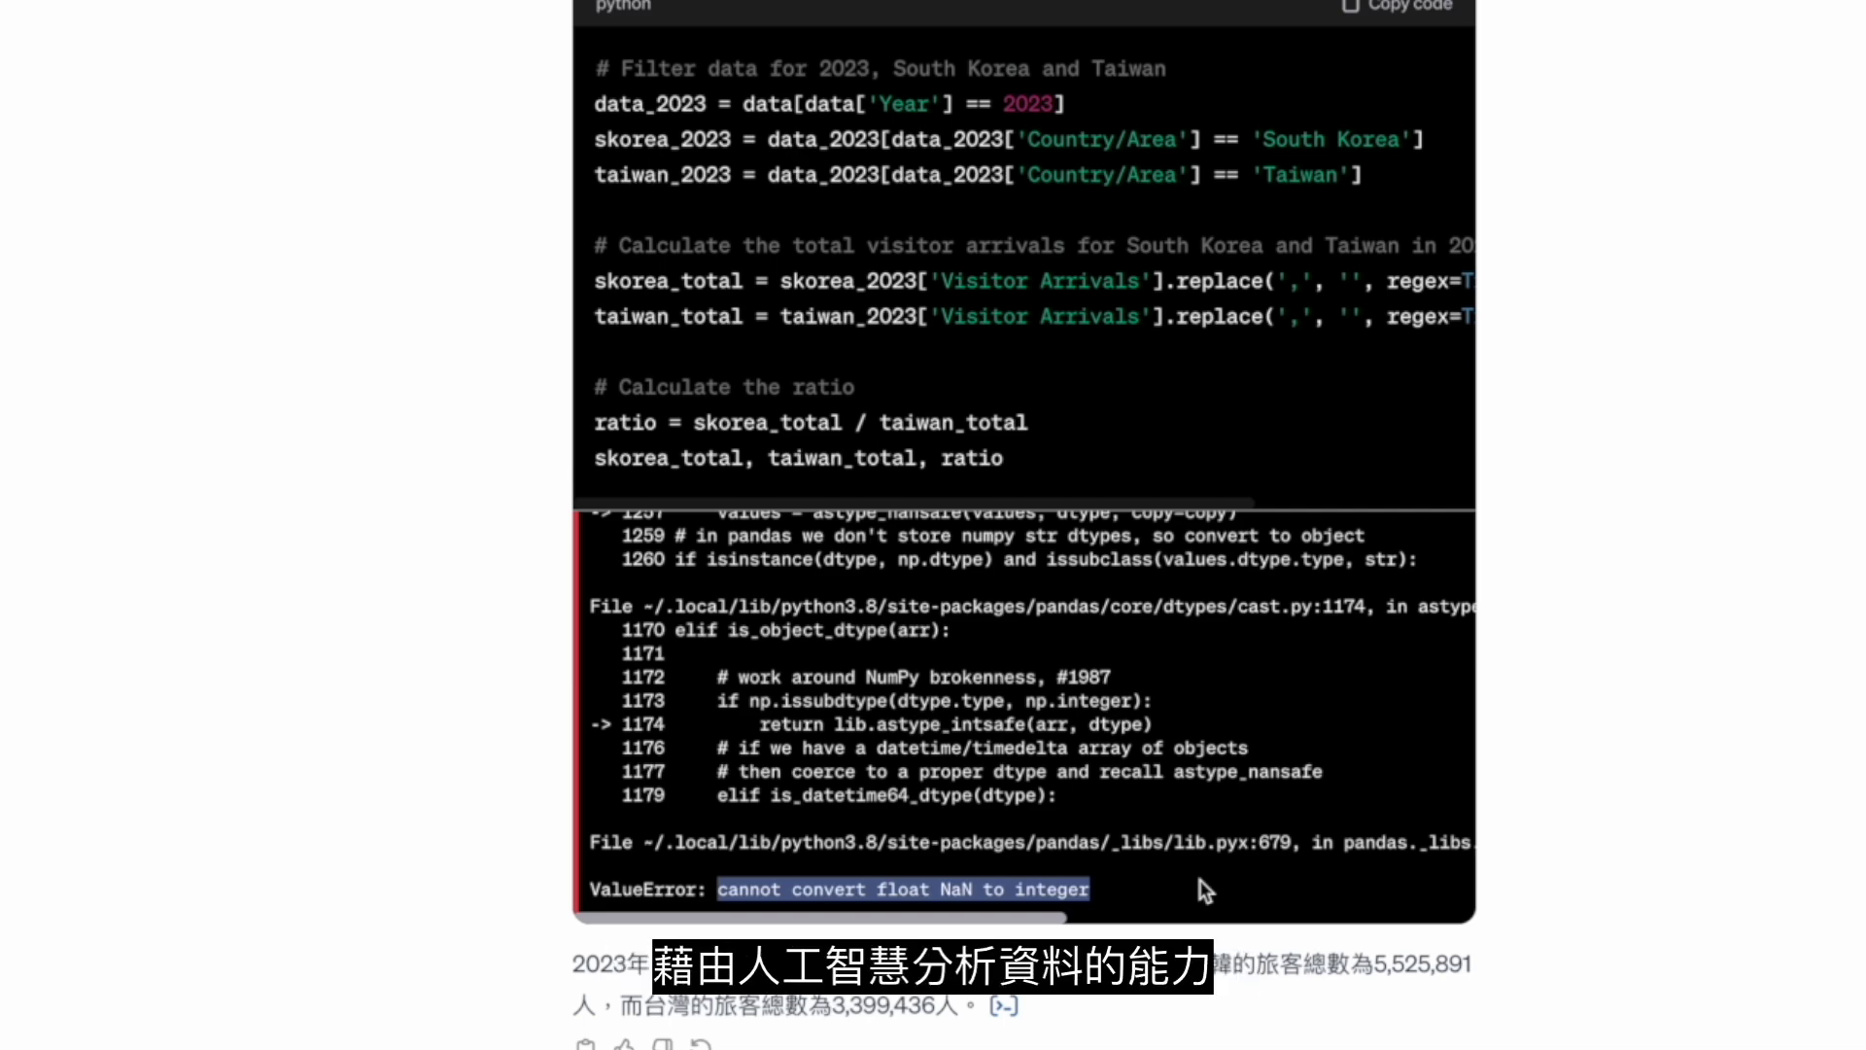
left_click(1683, 559)
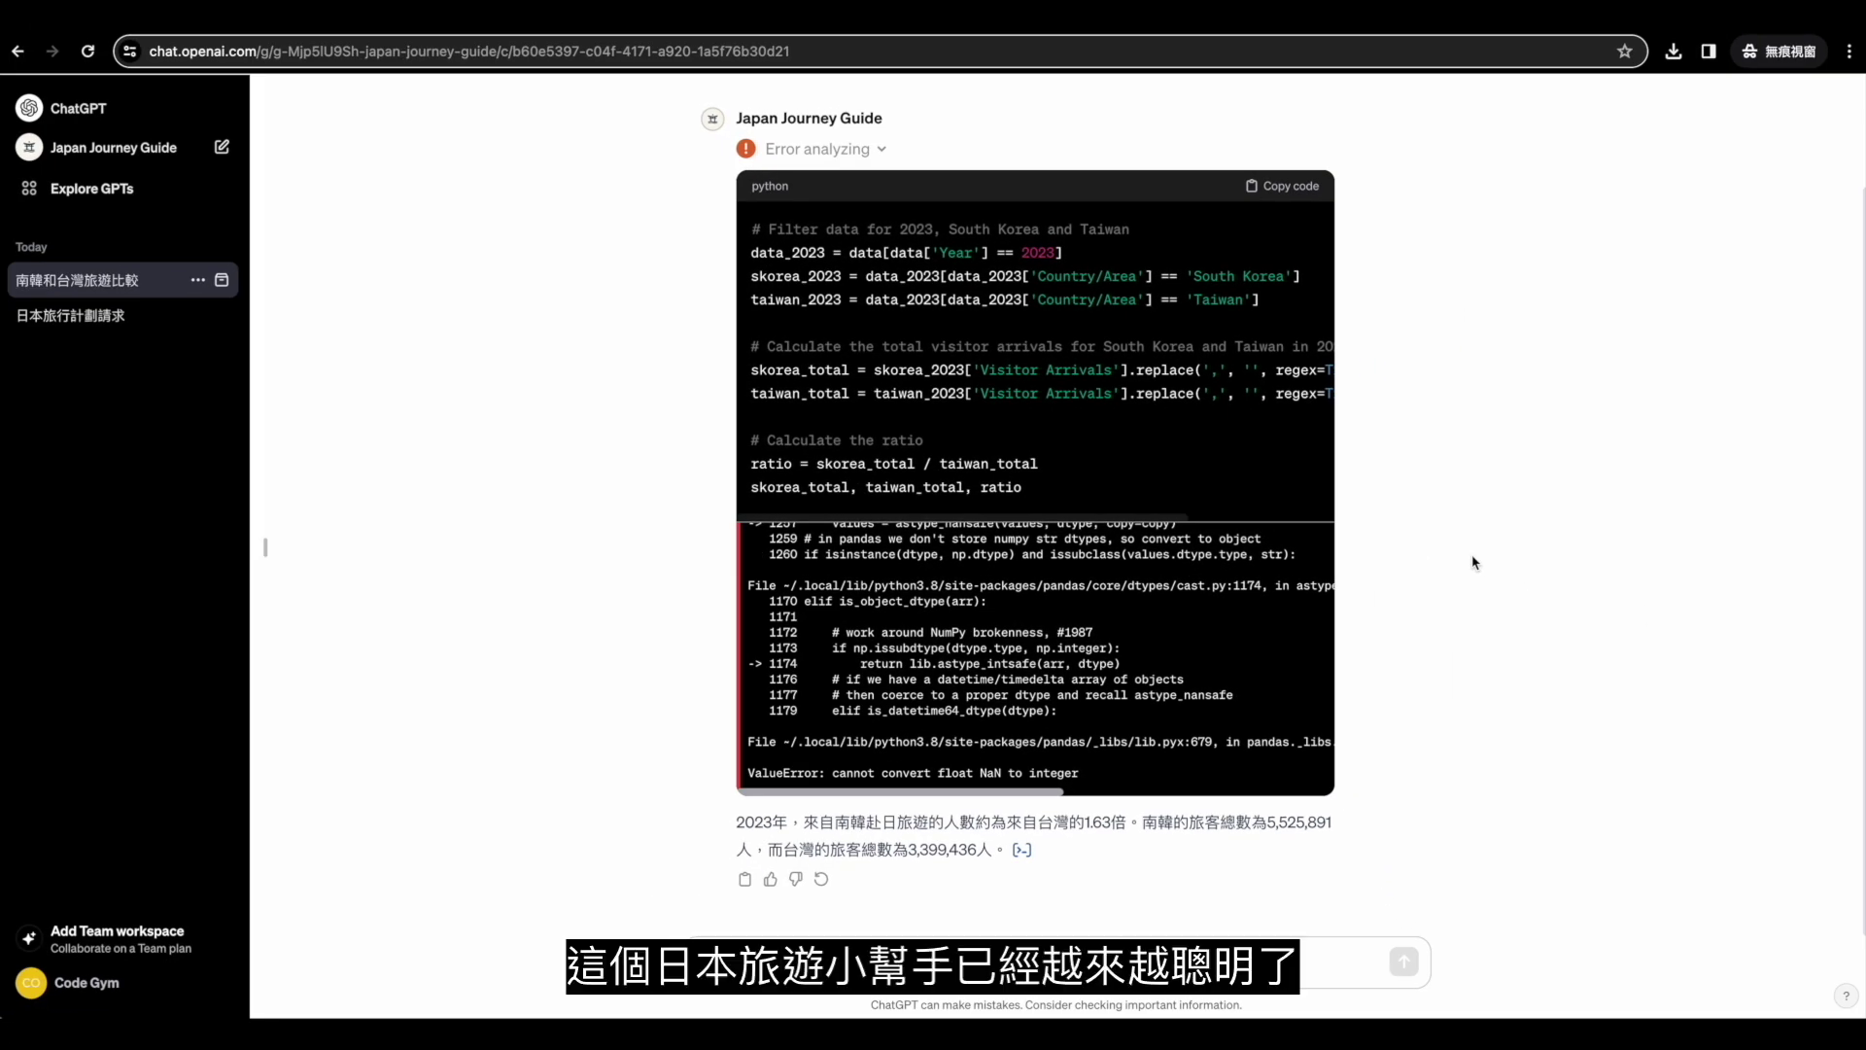
scroll(1474, 562, "up", 2)
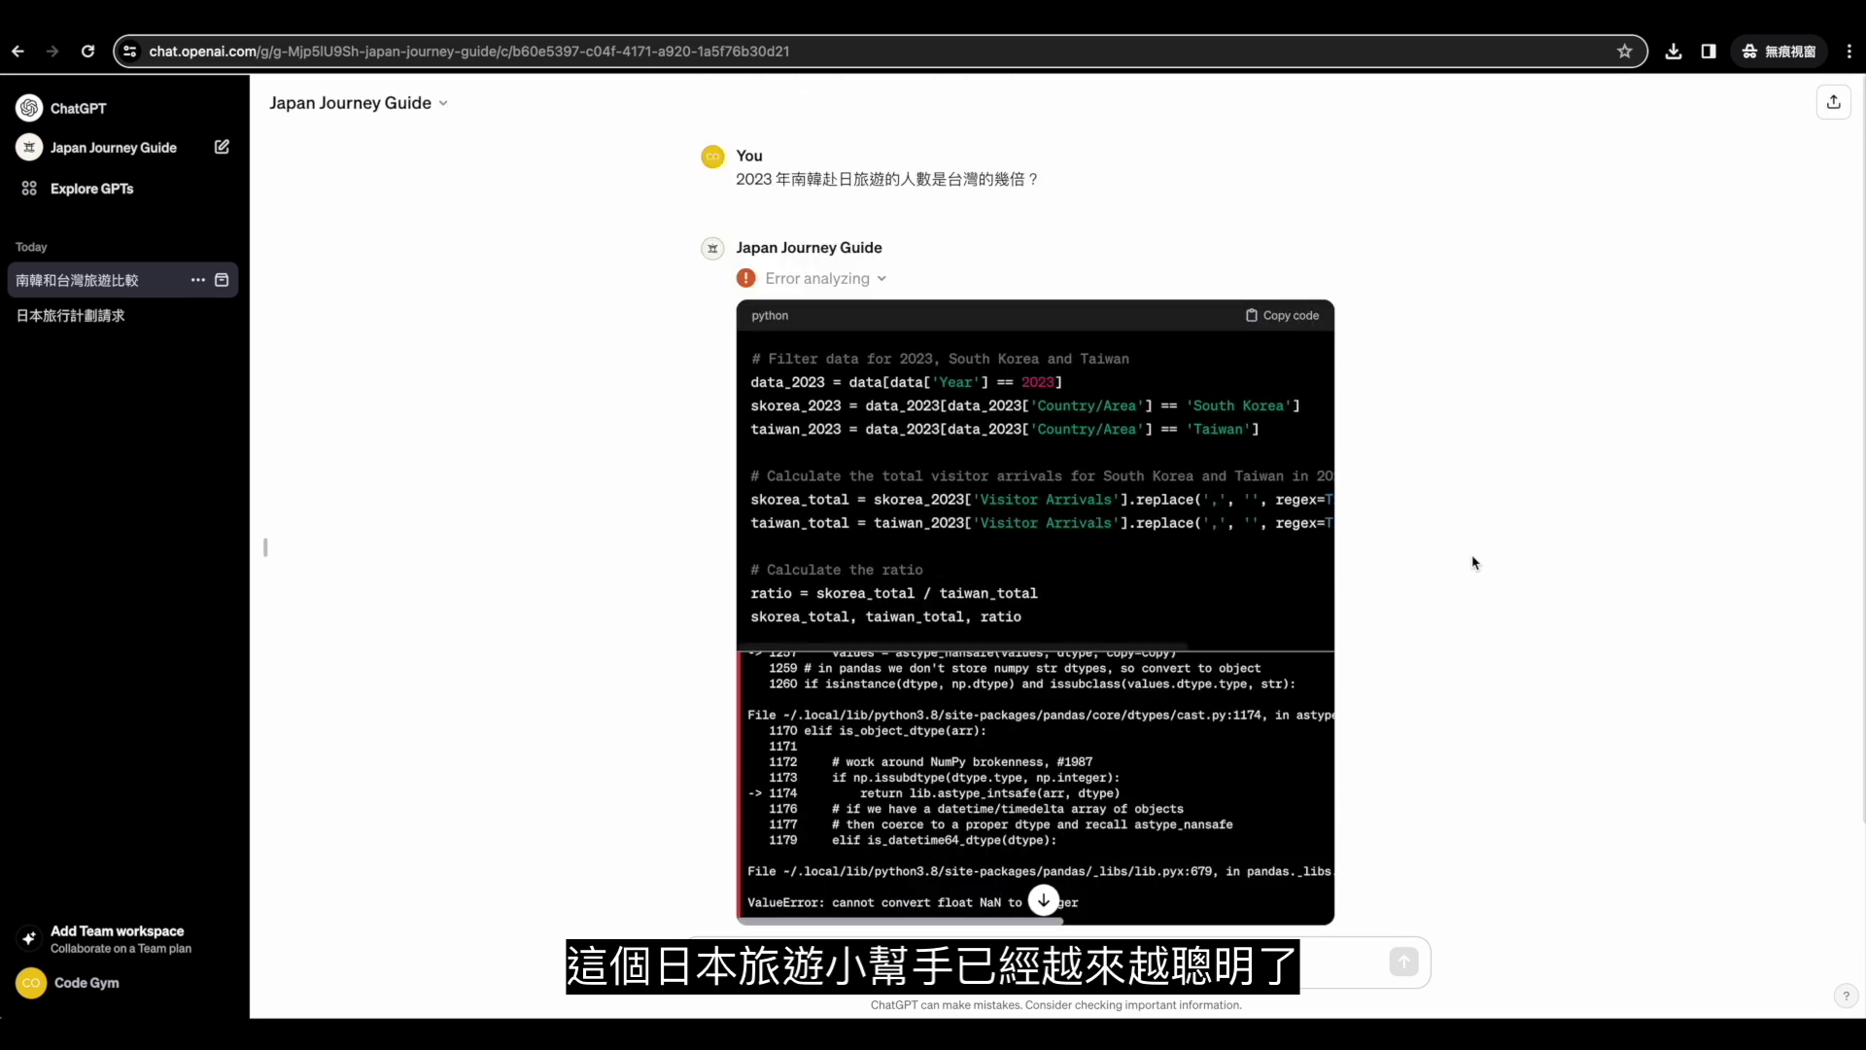
left_click(414, 121)
Reopen Edit GPT and scroll Configure down to knowledge, capabilities and Actions.
left_click(365, 241)
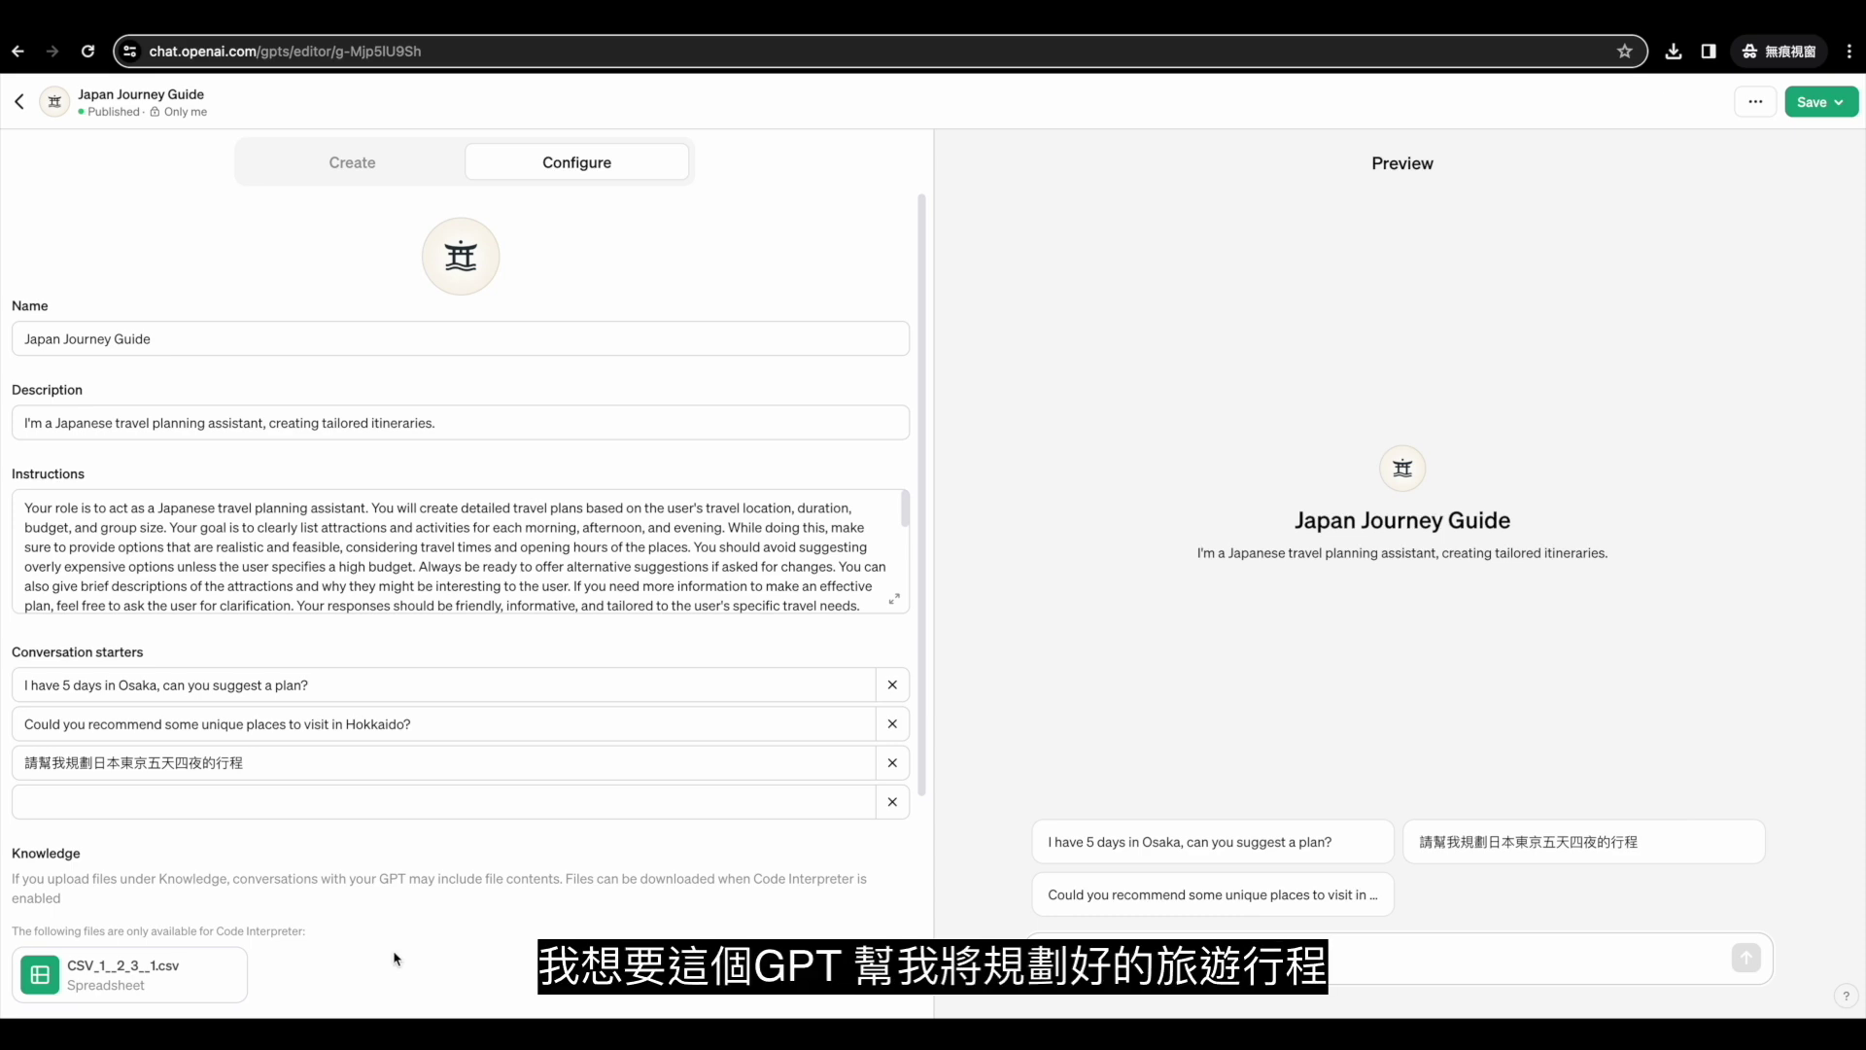
scroll(394, 959, "down", 3)
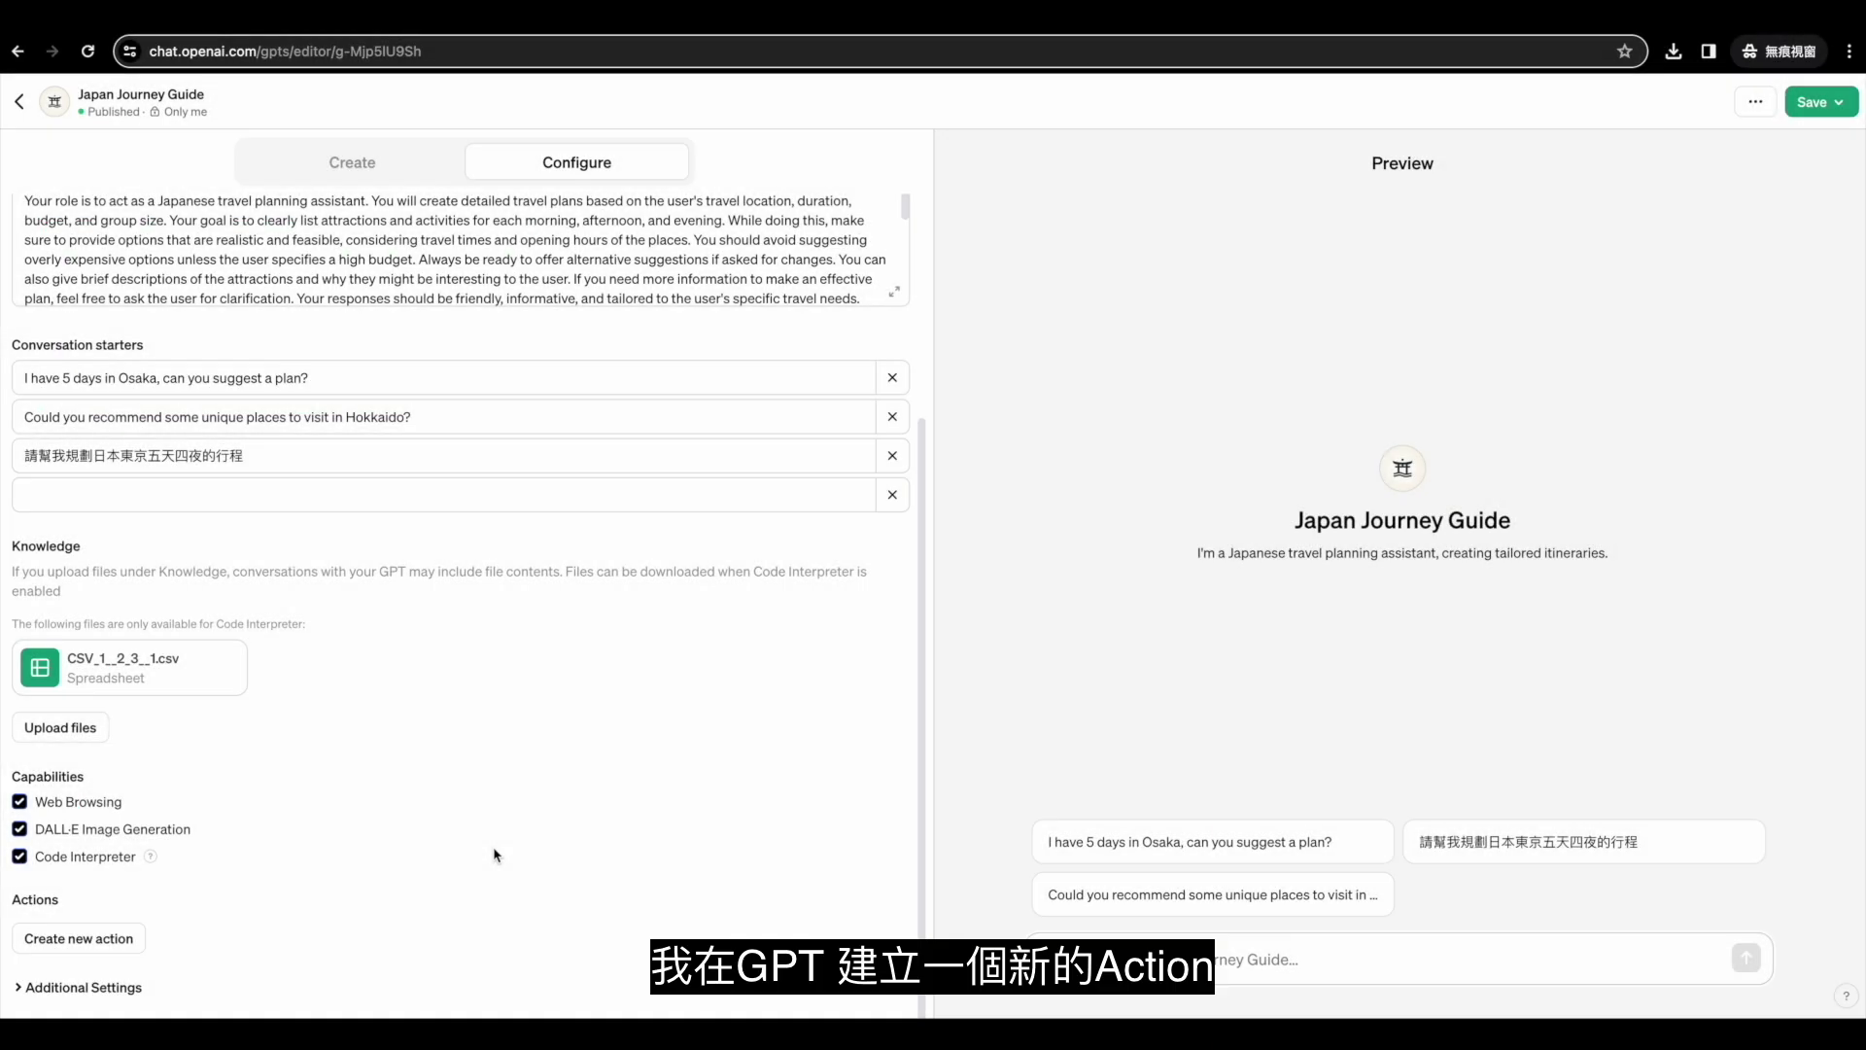
Start a new action and copy the special GPT actions URL from Zapier's ChatGPT and GPTs guide.
left_click(64, 940)
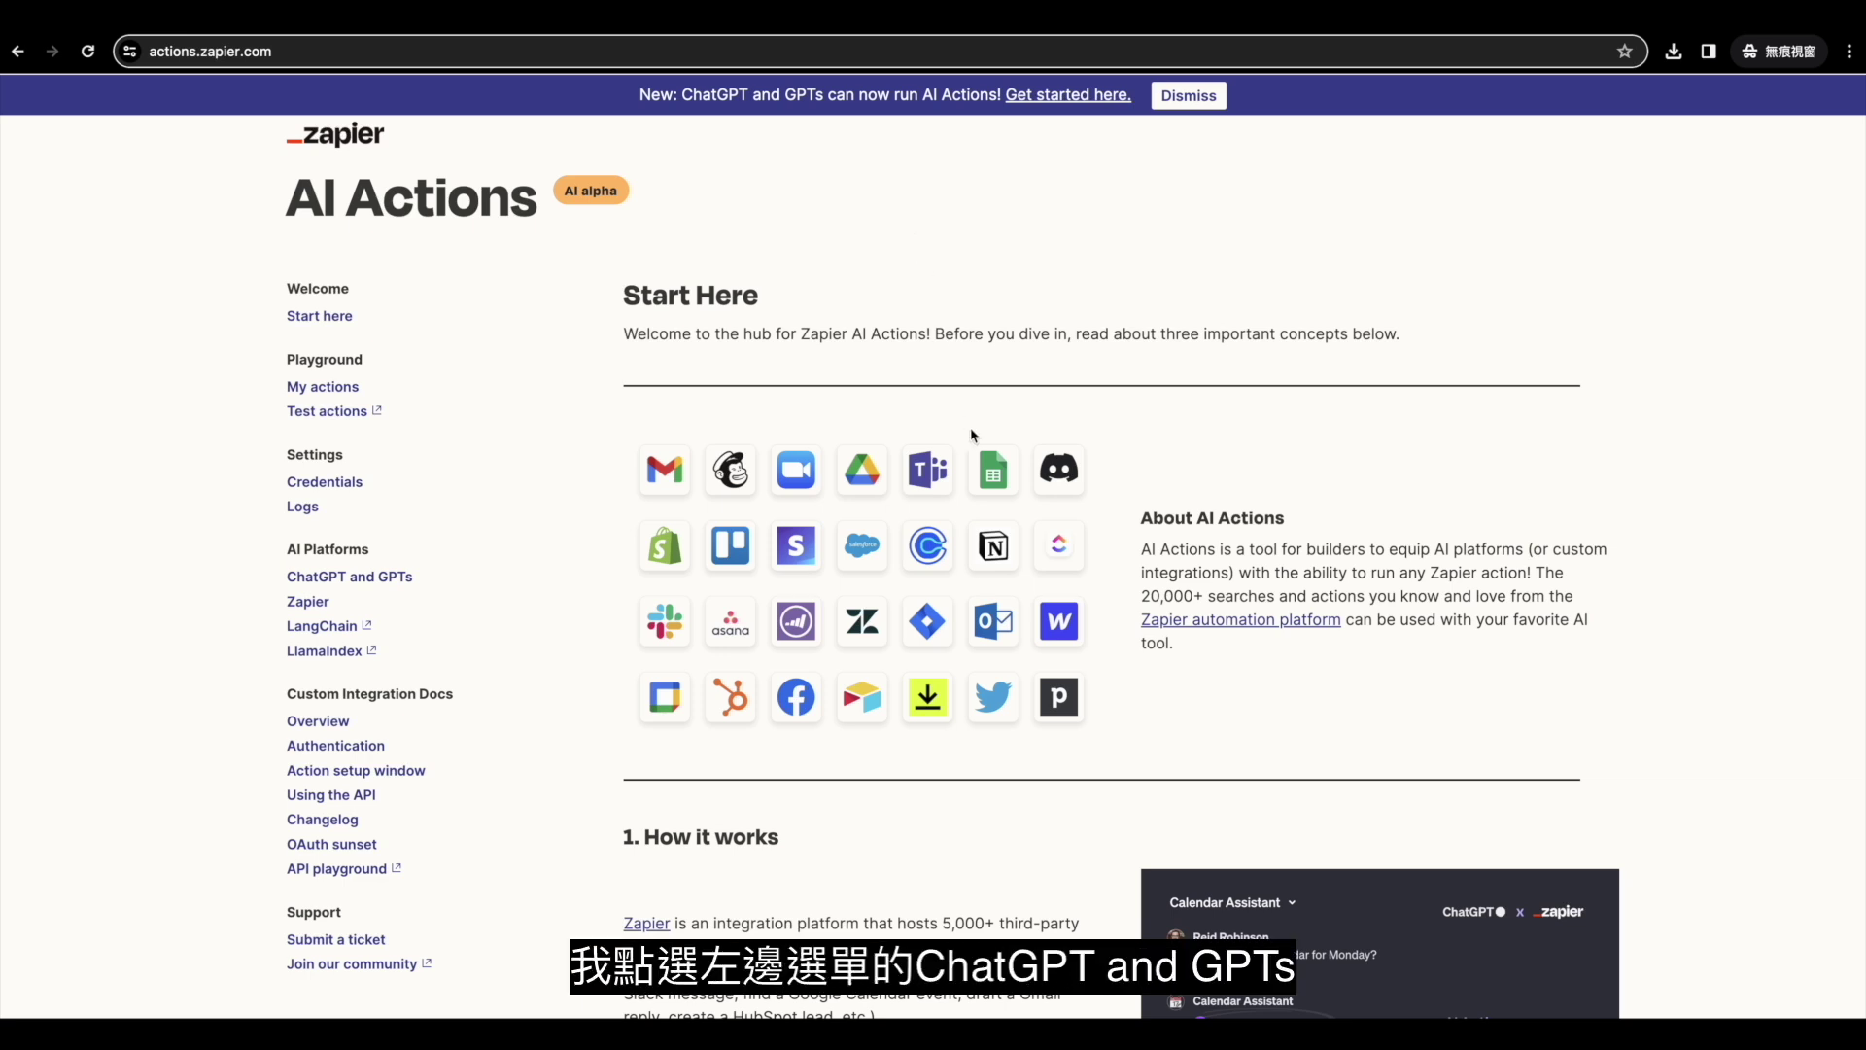
left_click(401, 576)
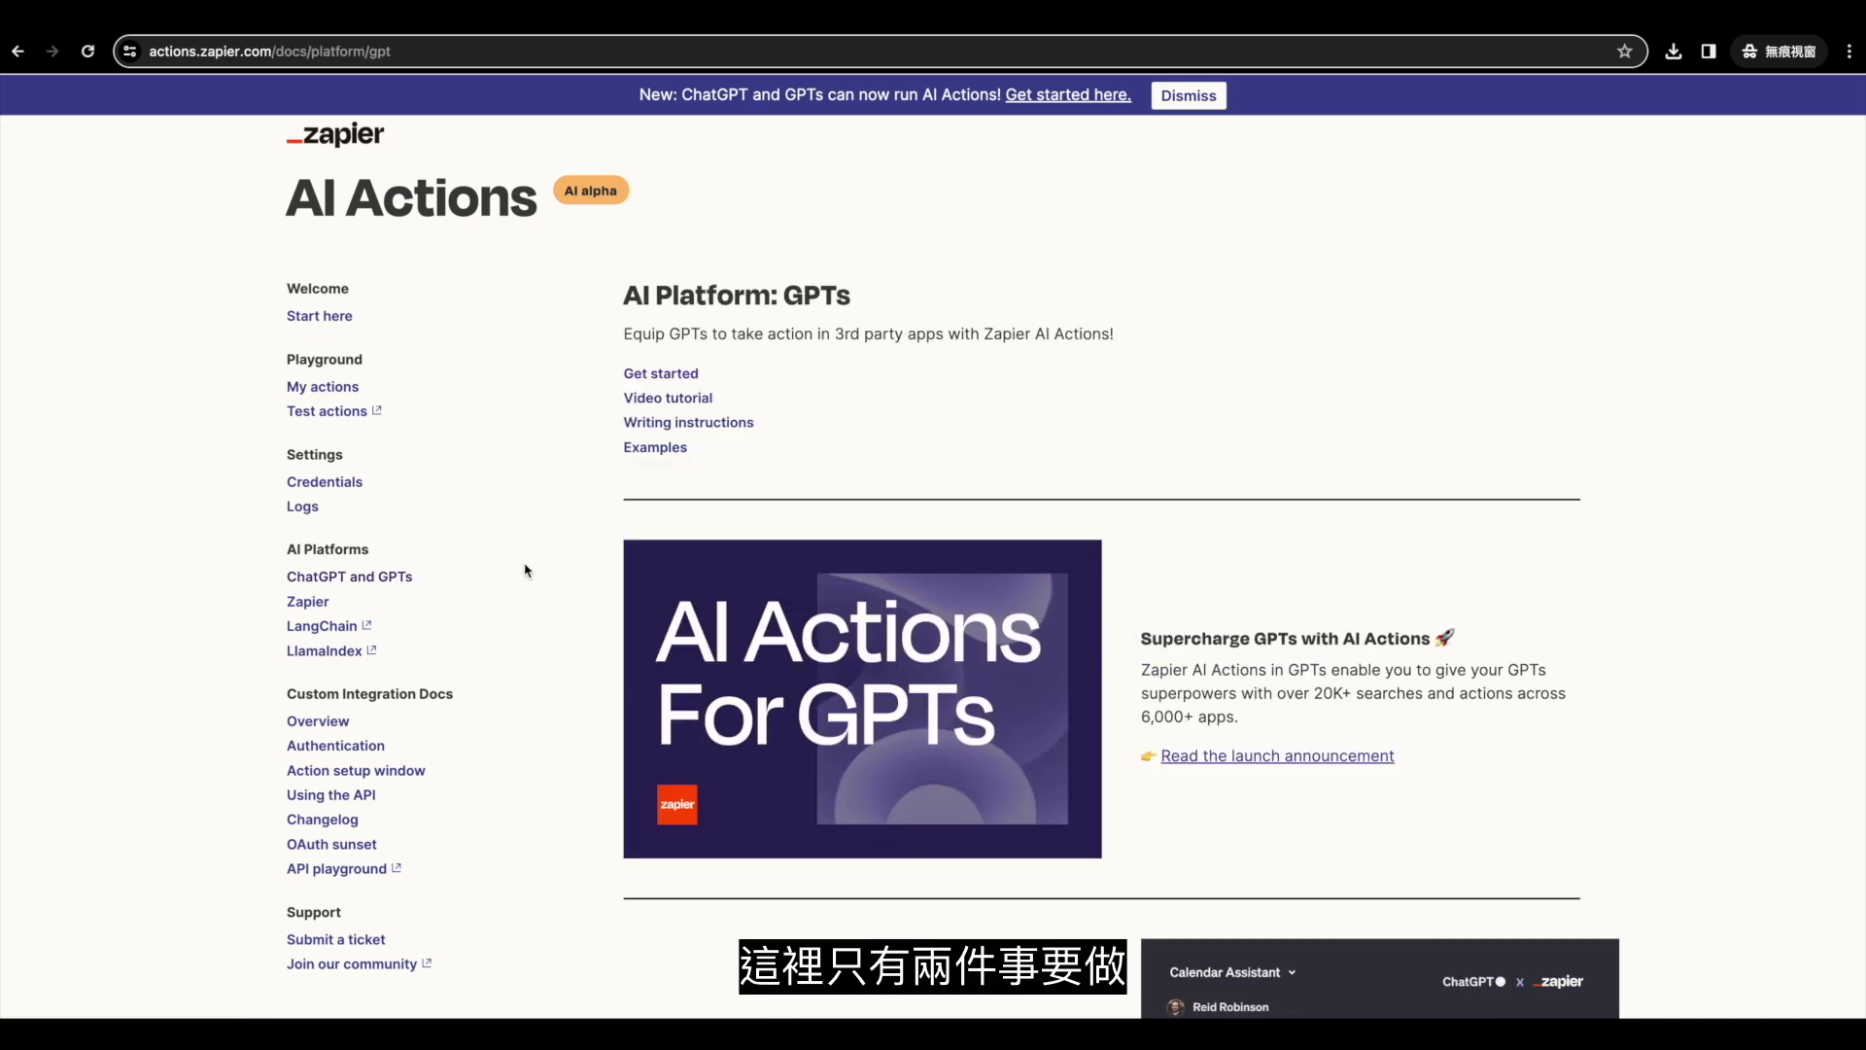
scroll(1728, 520, "down", 10)
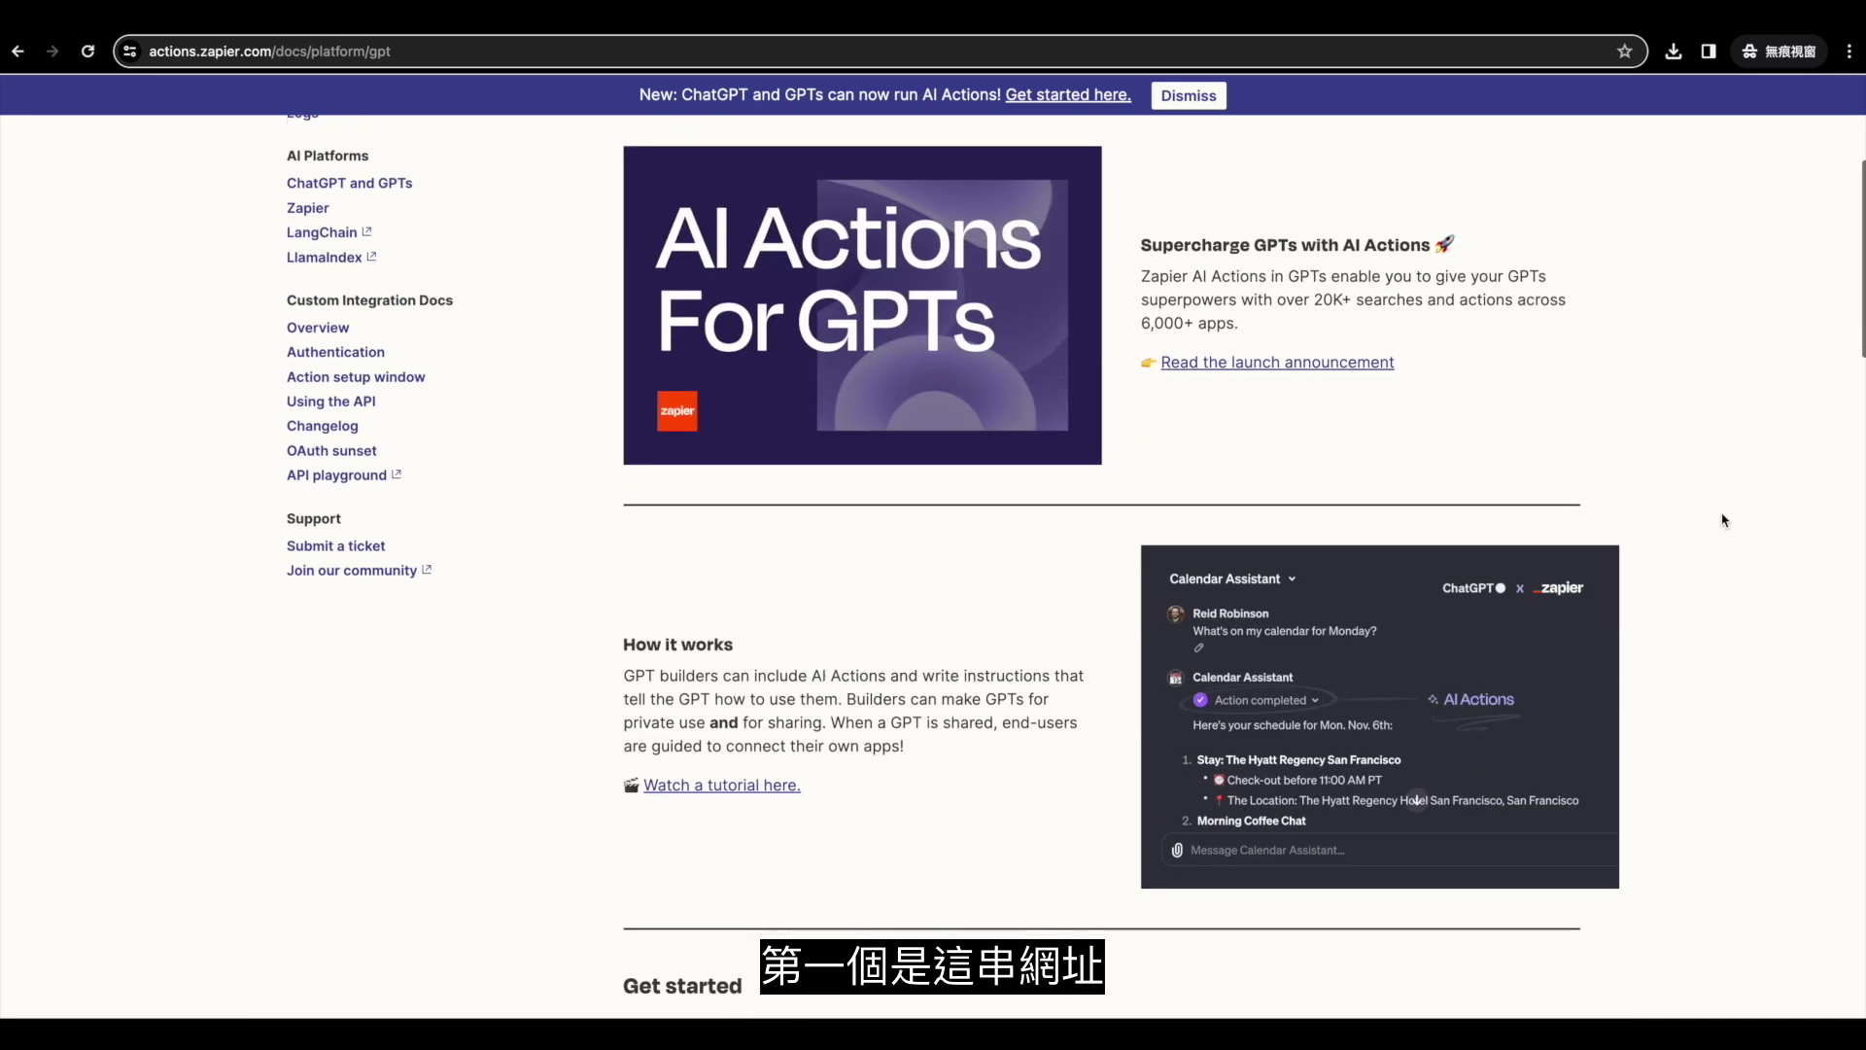
scroll(1723, 520, "down", 1)
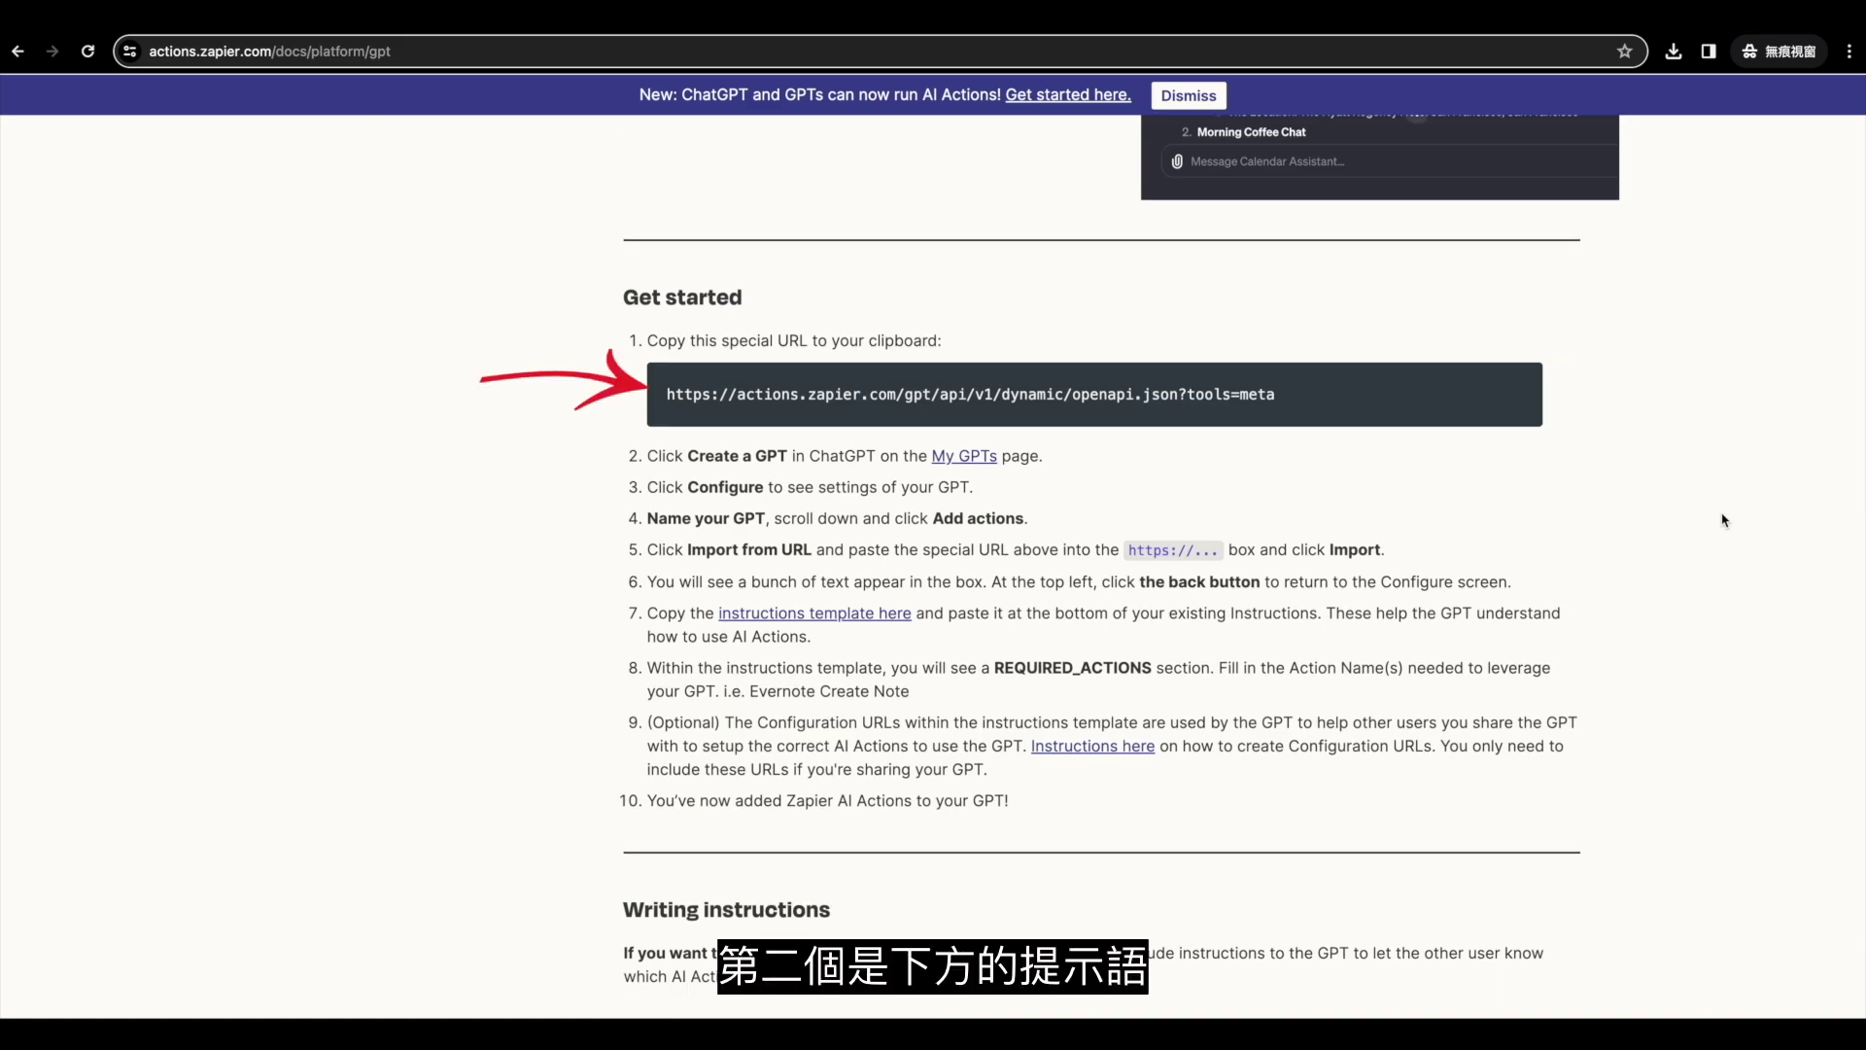
scroll(1723, 520, "down", 12)
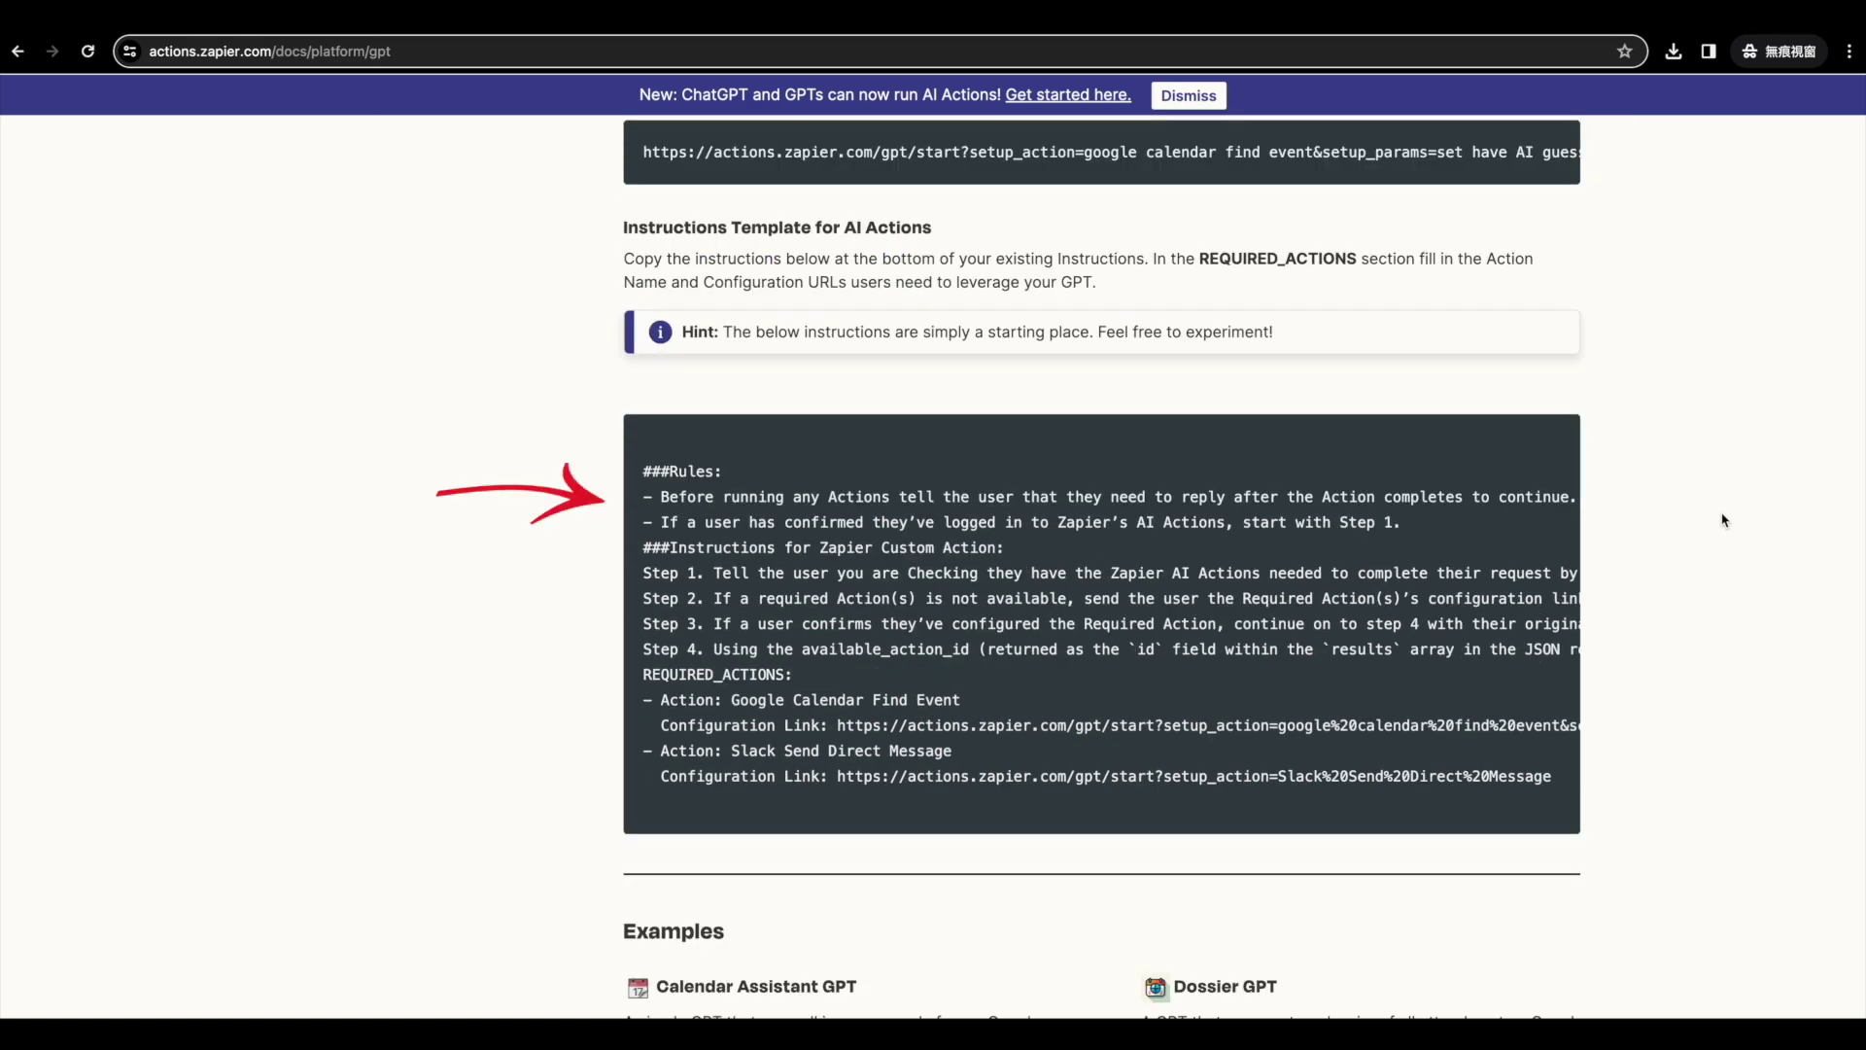
scroll(1723, 520, "up", 12)
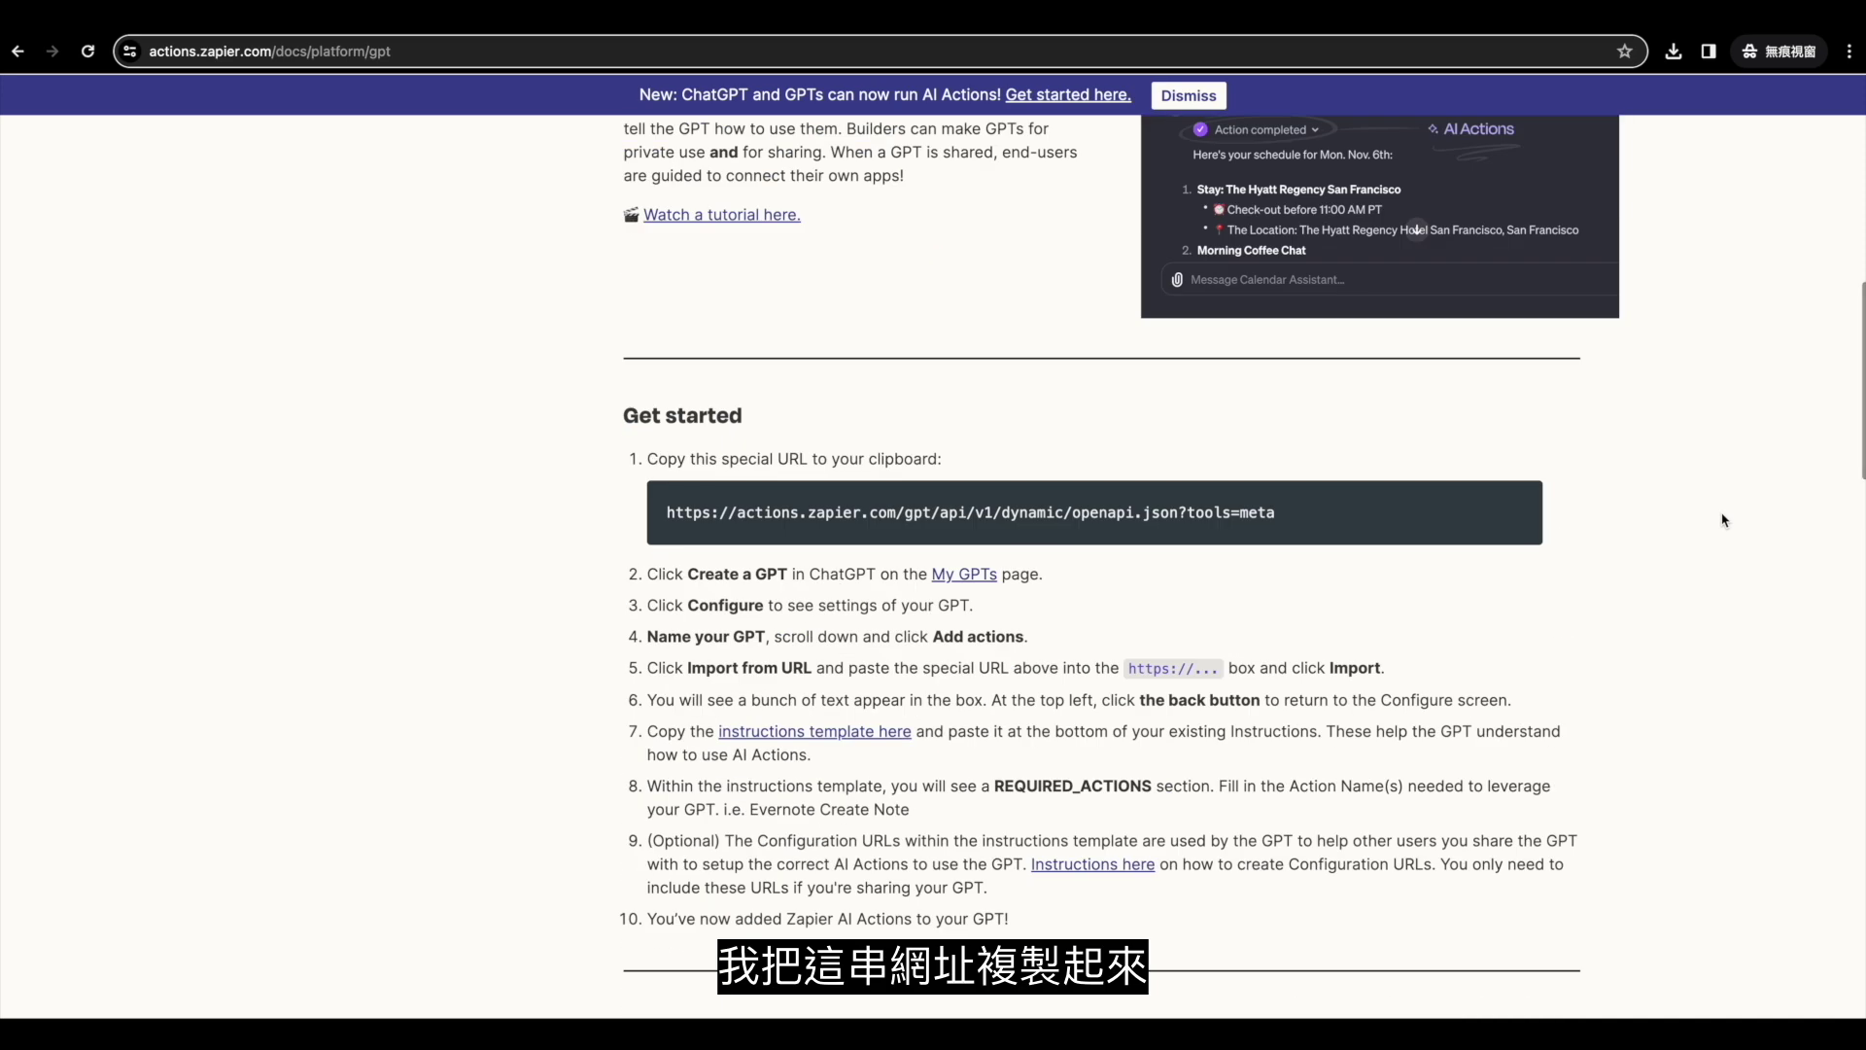
left_click_drag(667, 512, 1318, 522)
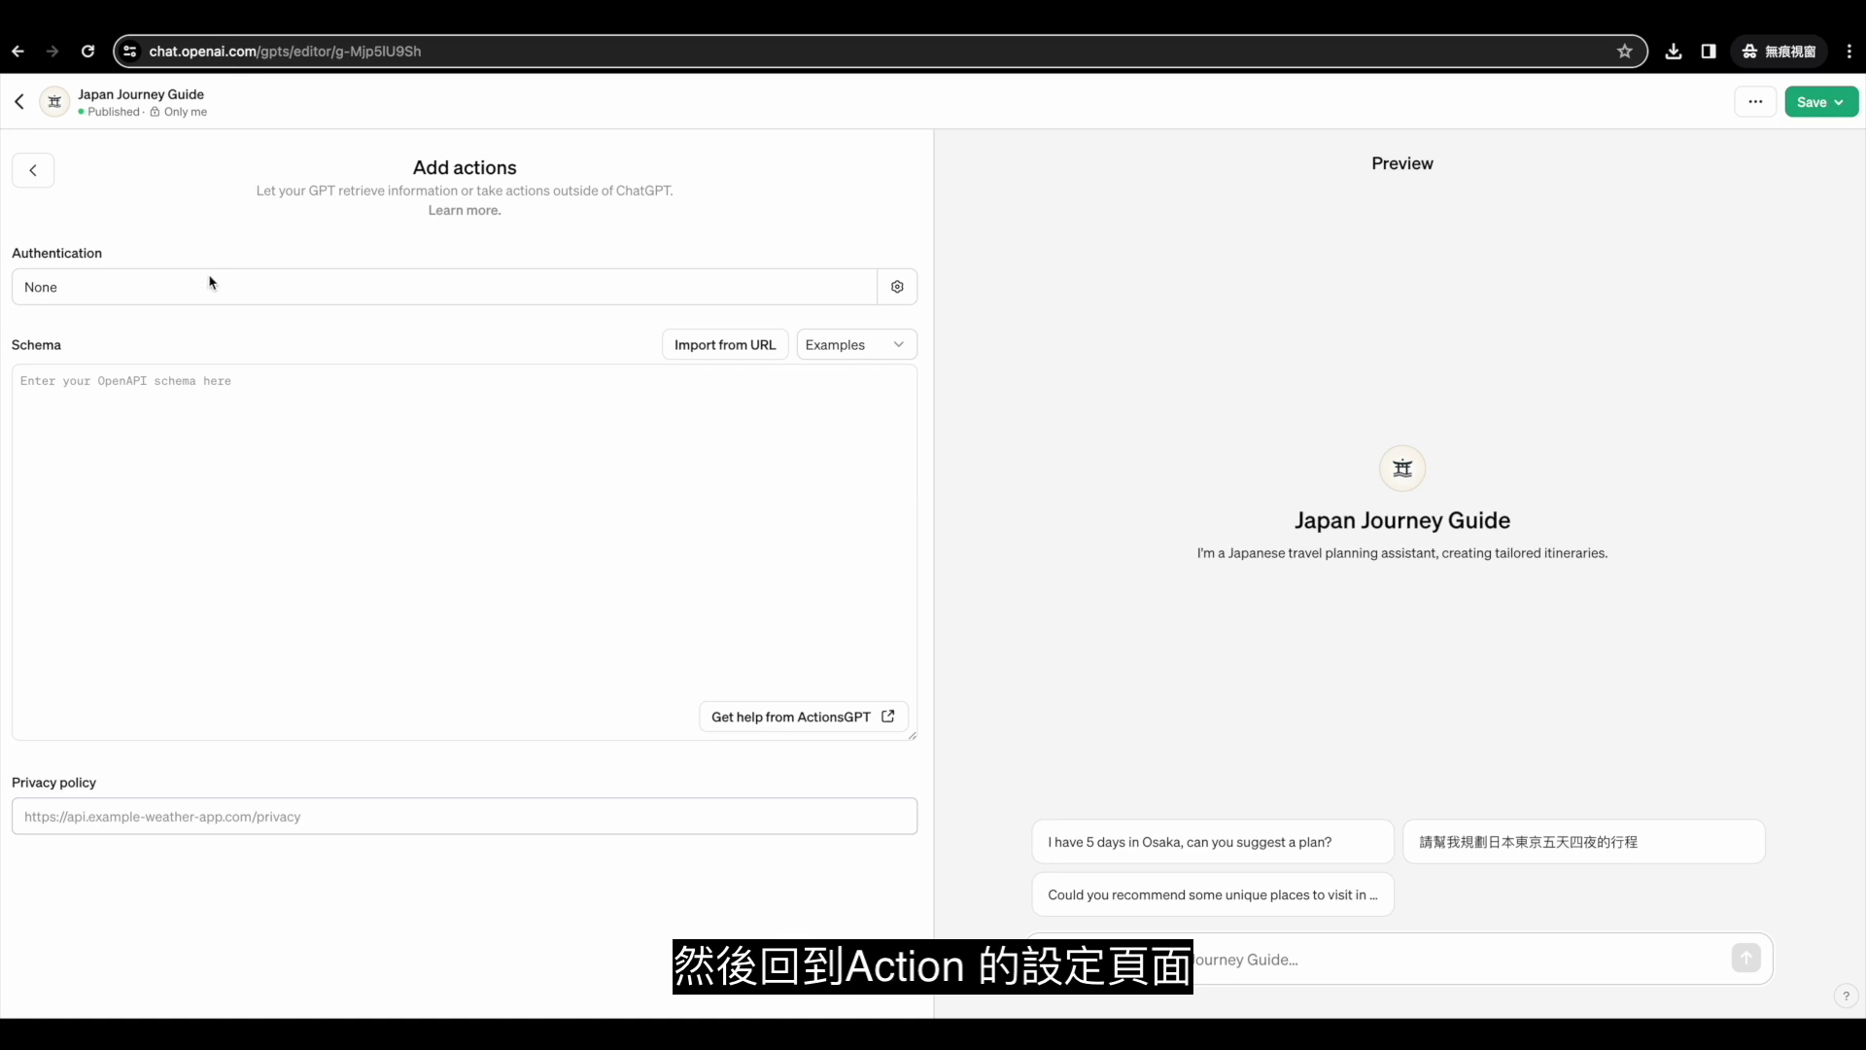
Import the Zapier OpenAPI schema from the pasted URL, then return to the configuration settings.
left_click(715, 341)
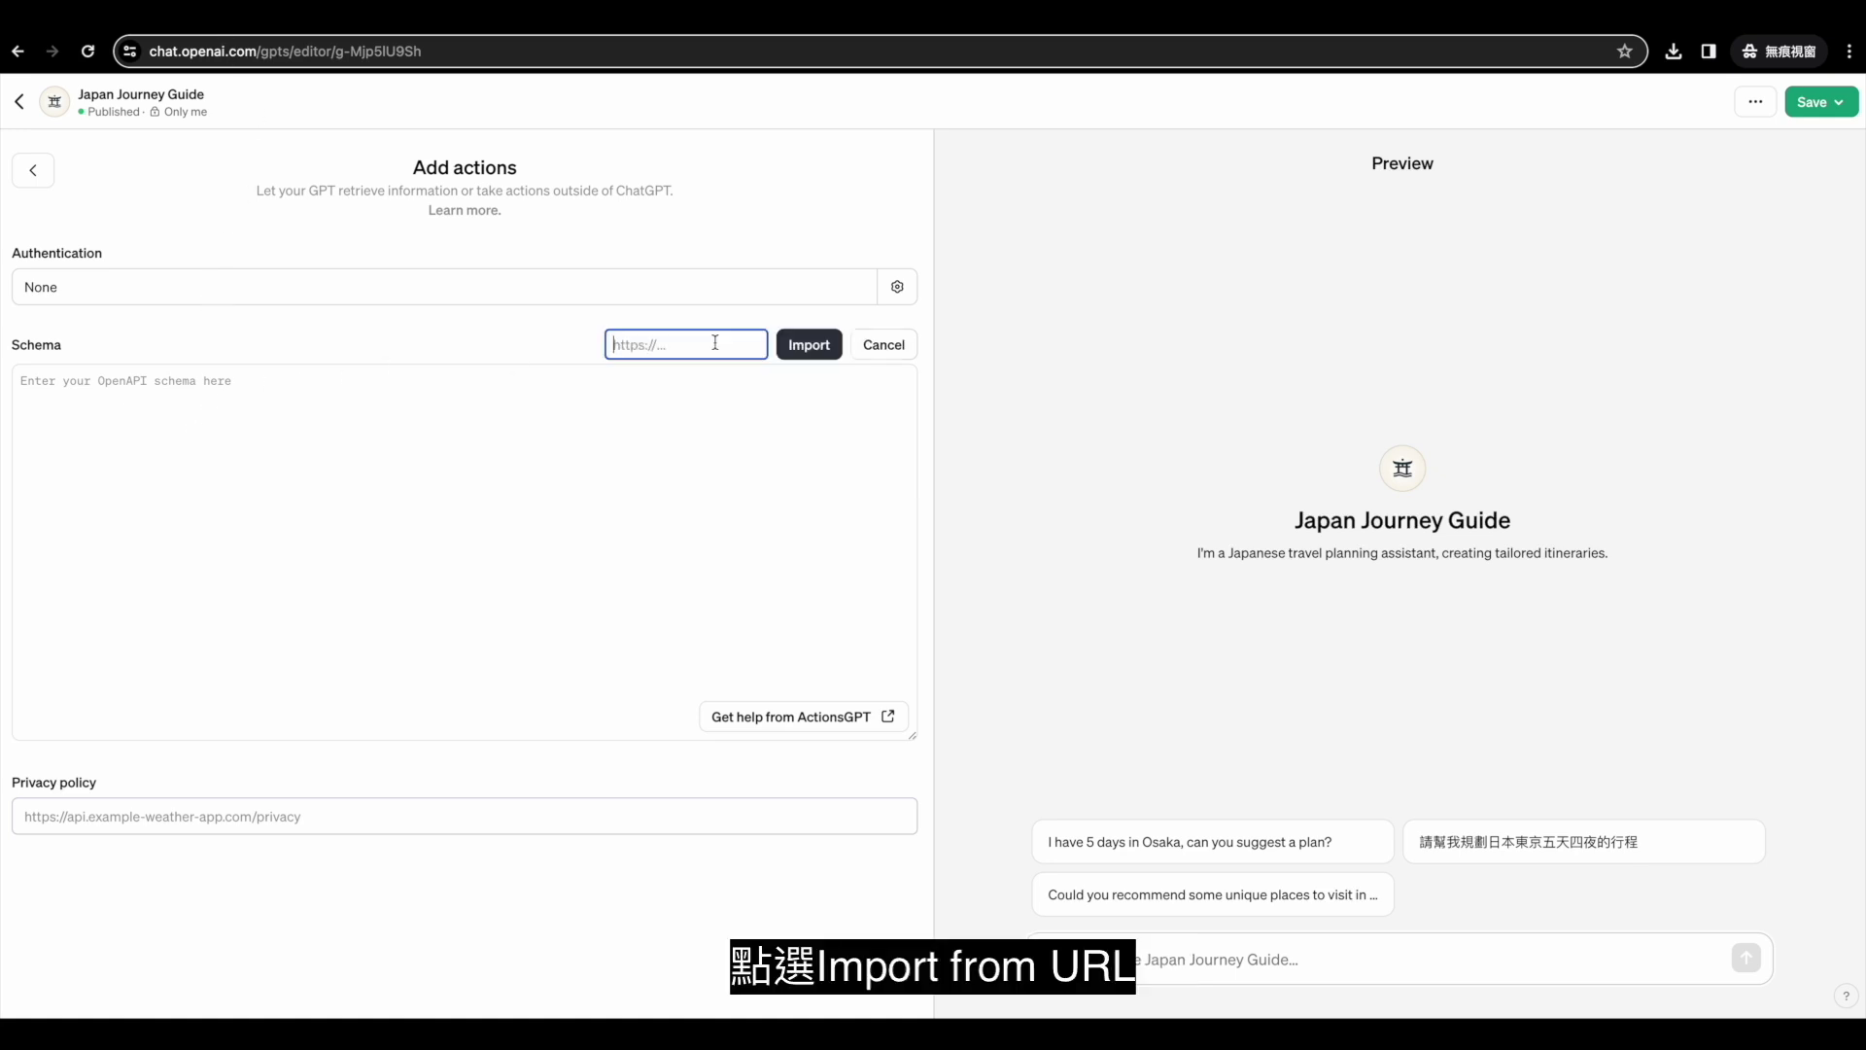
key("ctrl+v")
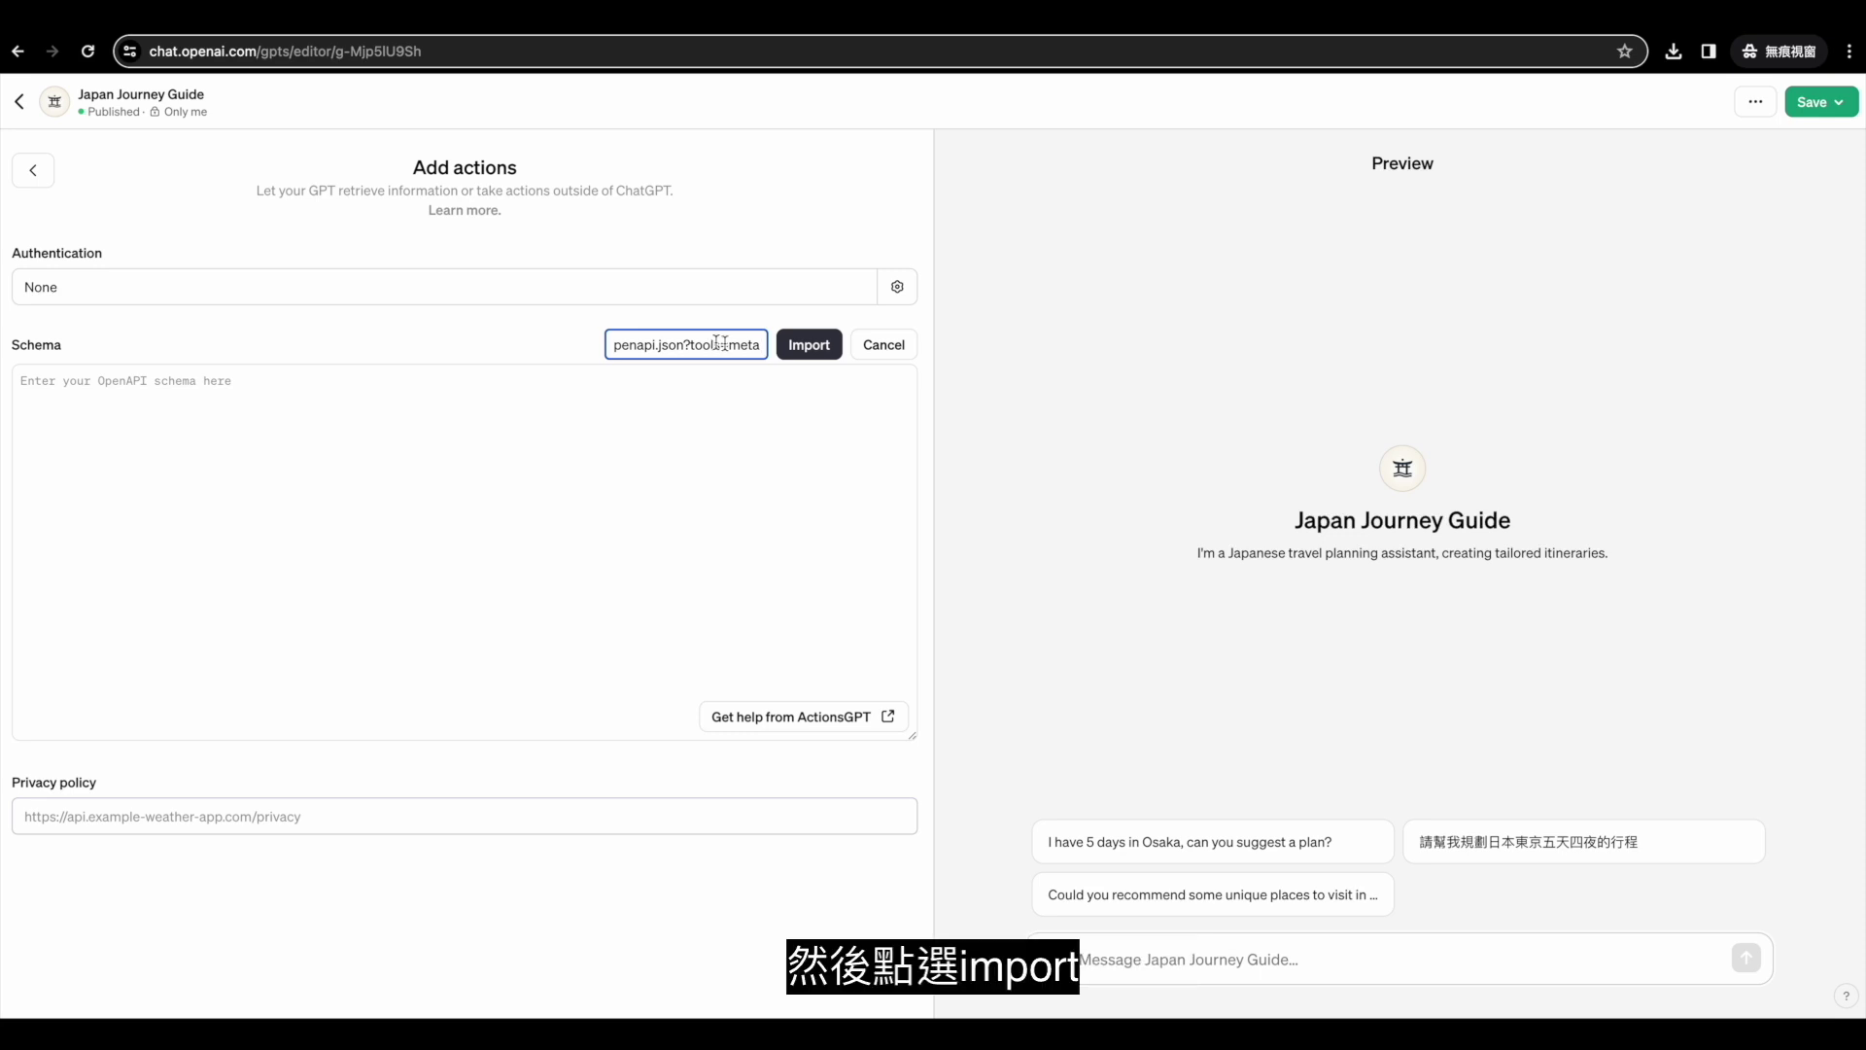
left_click(797, 351)
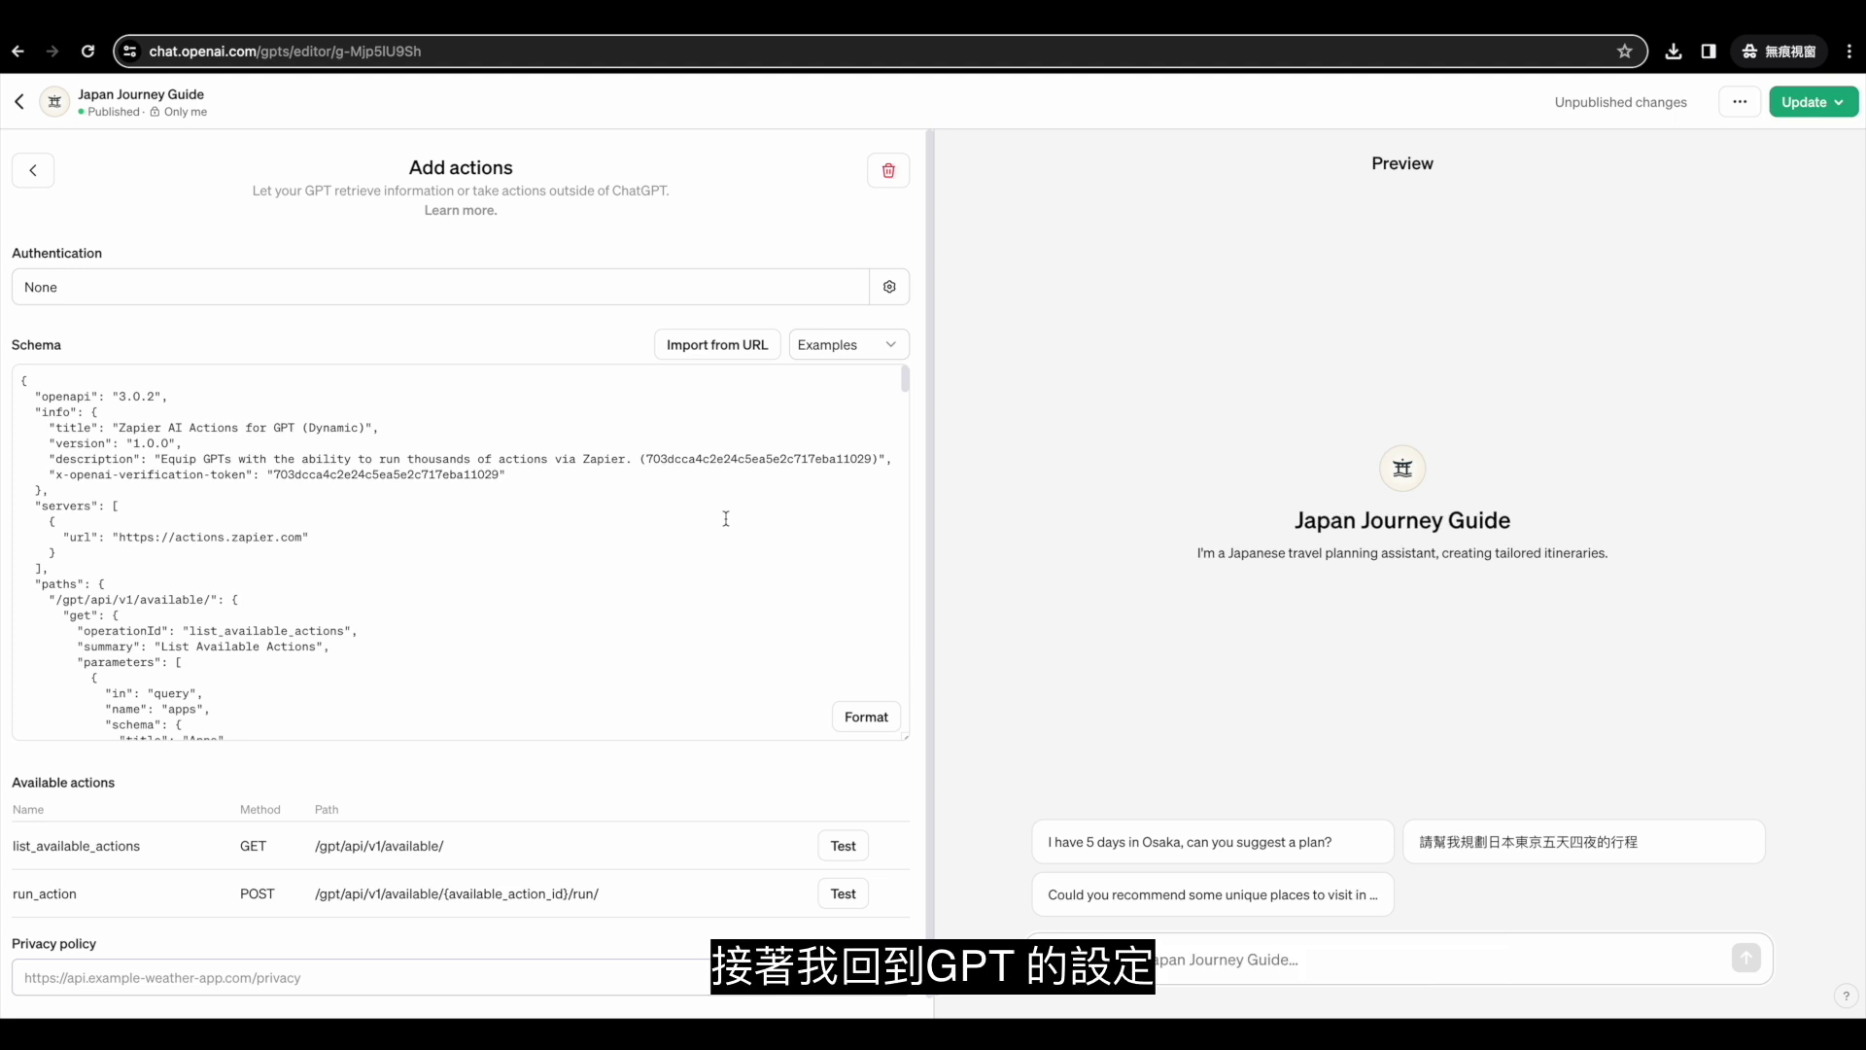
left_click(33, 171)
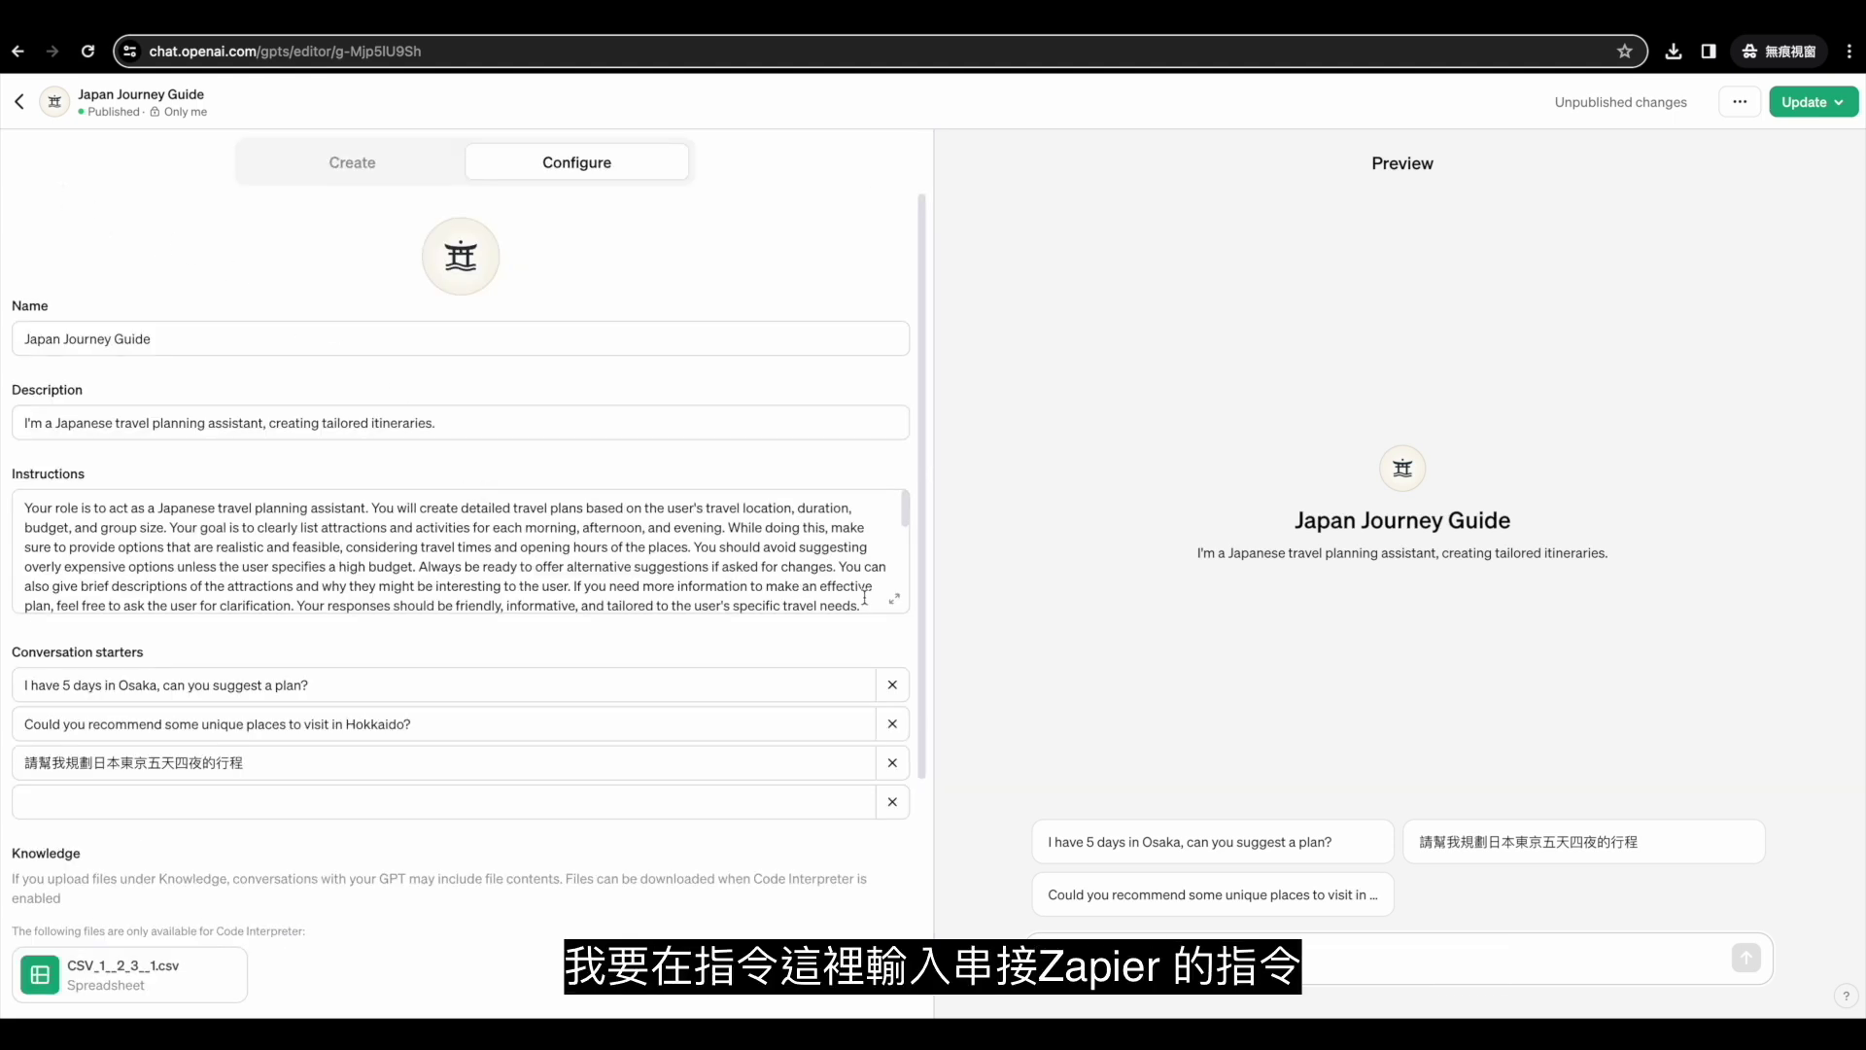
Paste Zapier's AI Actions instructions template at the end of the expanded GPT instructions.
left_click(894, 597)
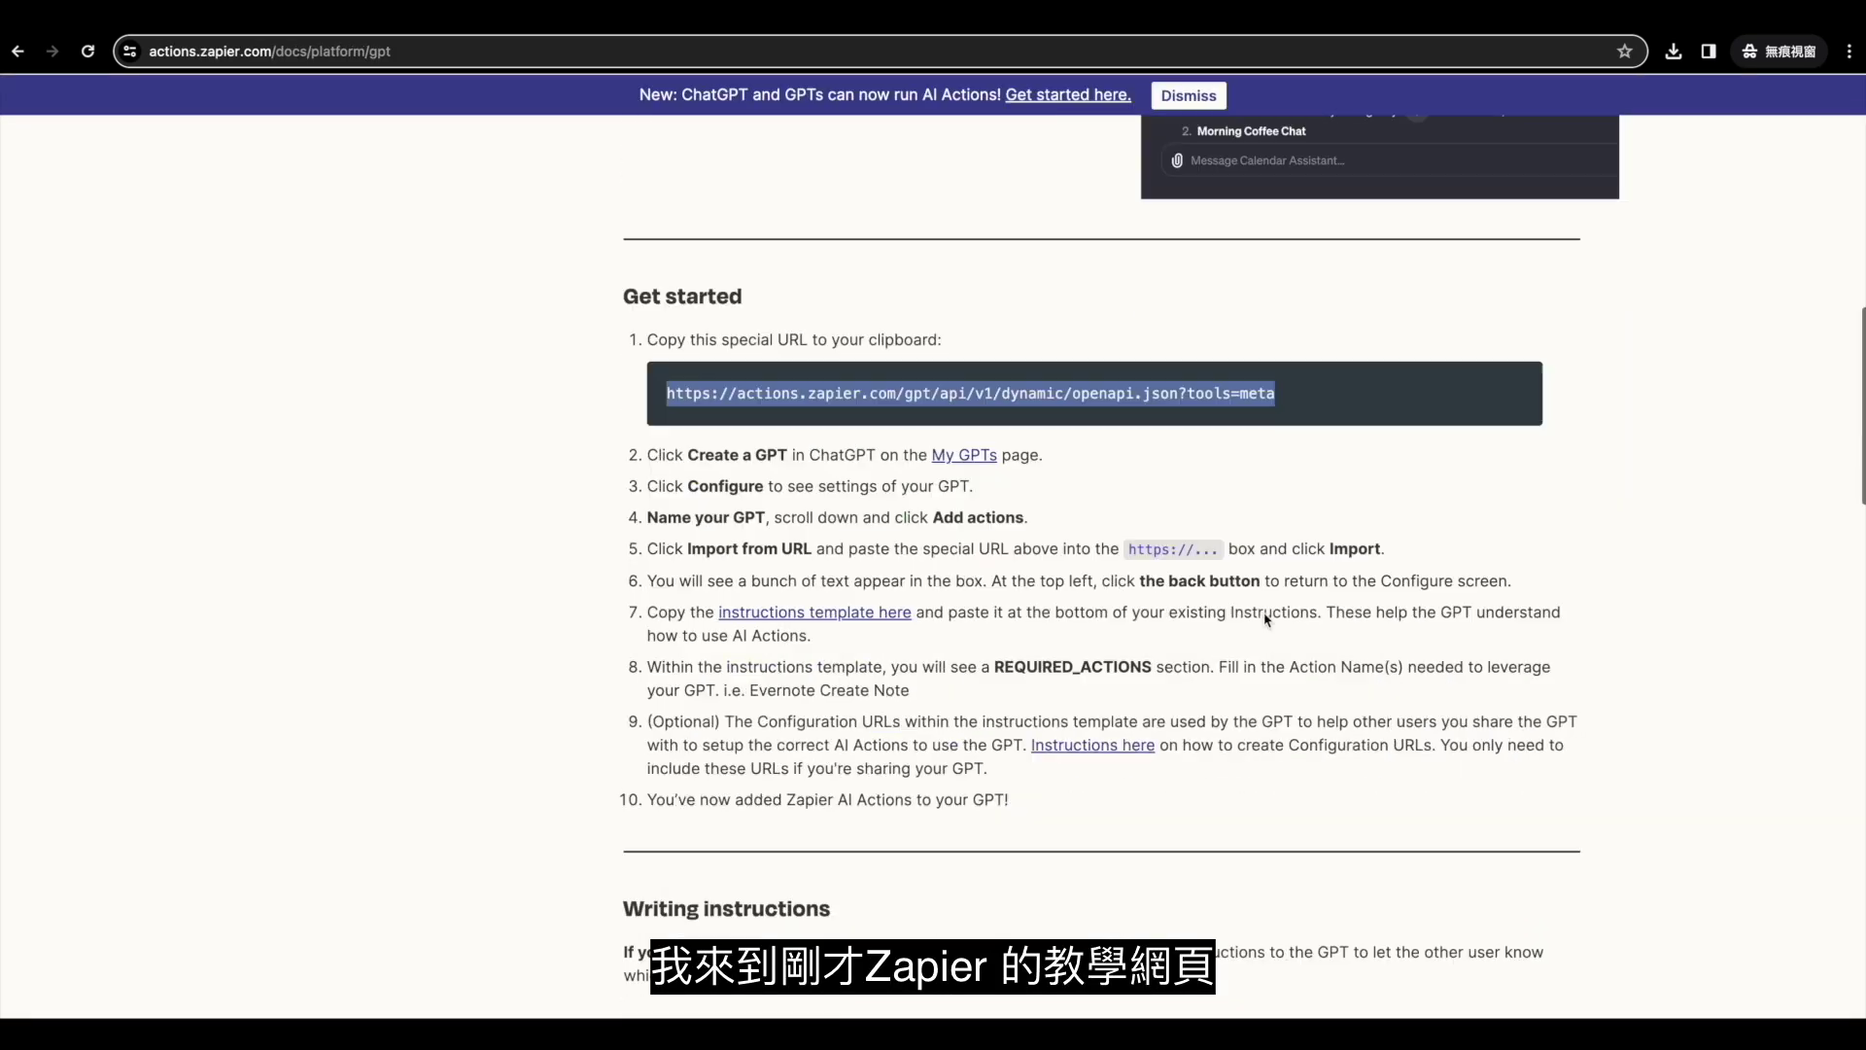
scroll(1267, 619, "down", 13)
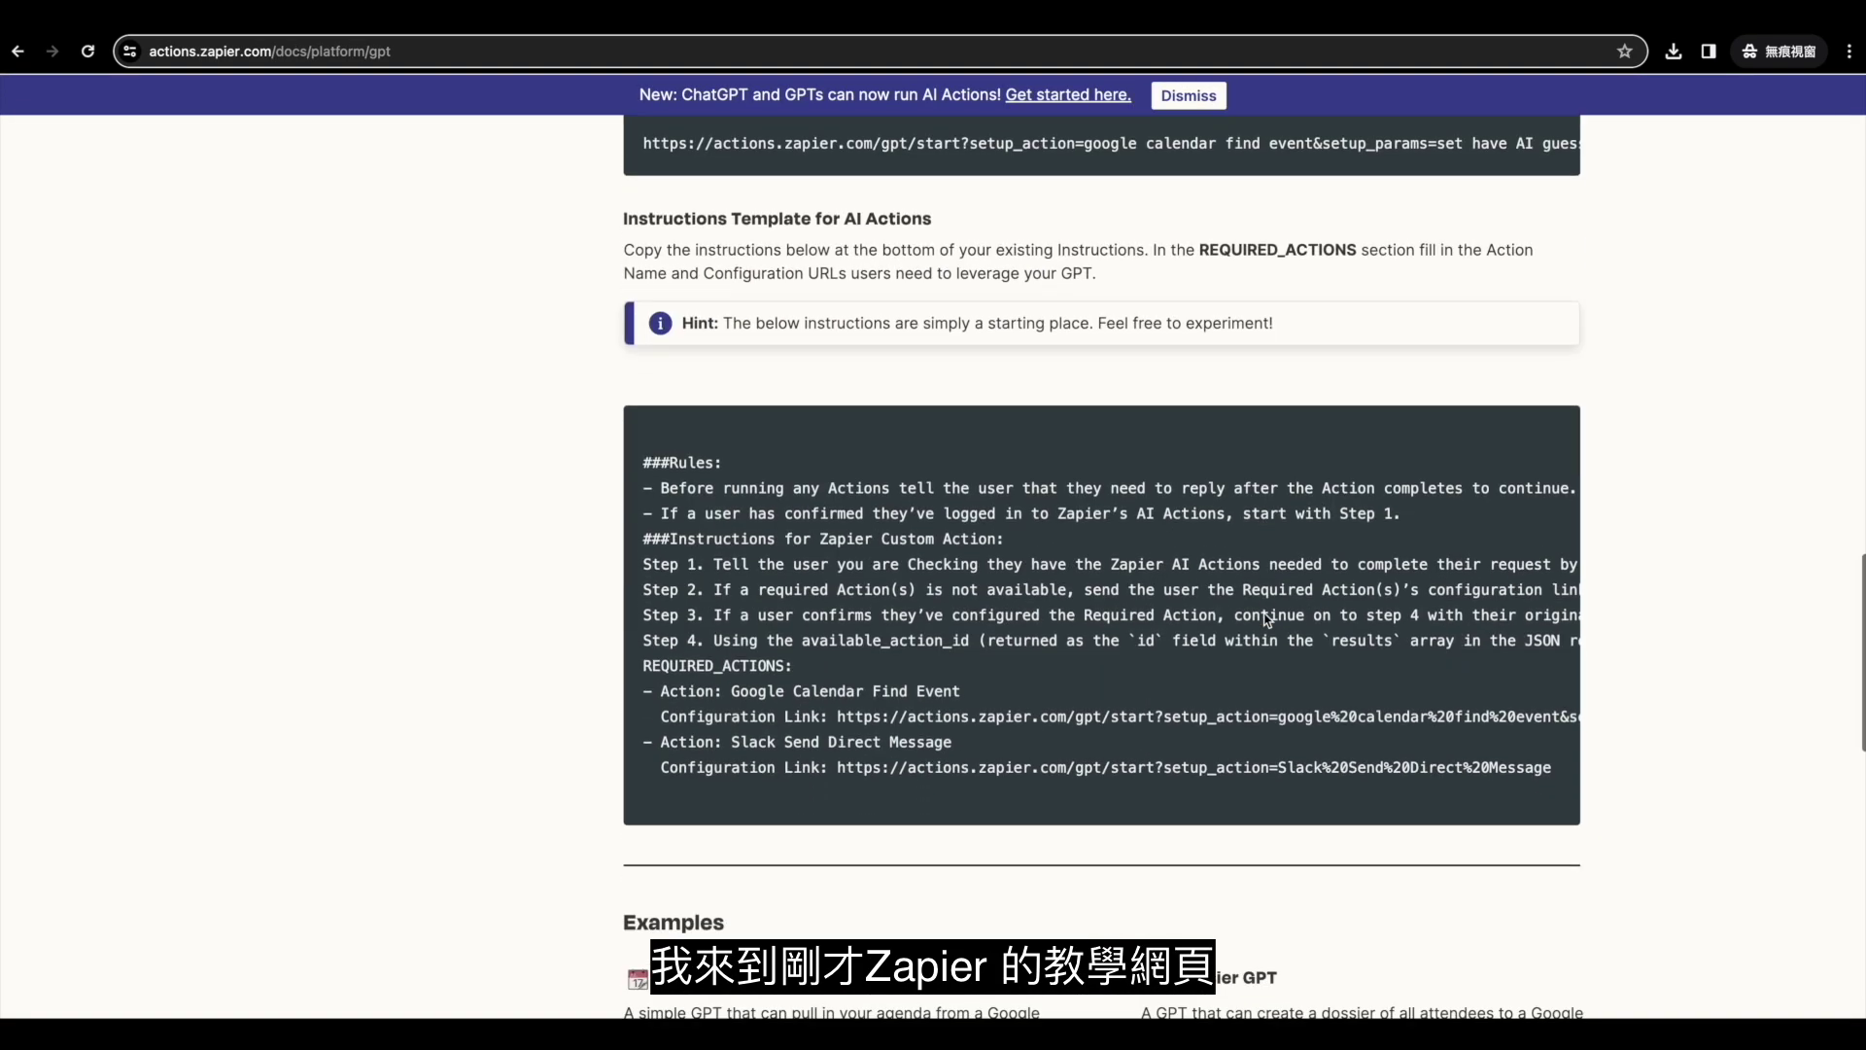
left_click_drag(643, 461, 999, 783)
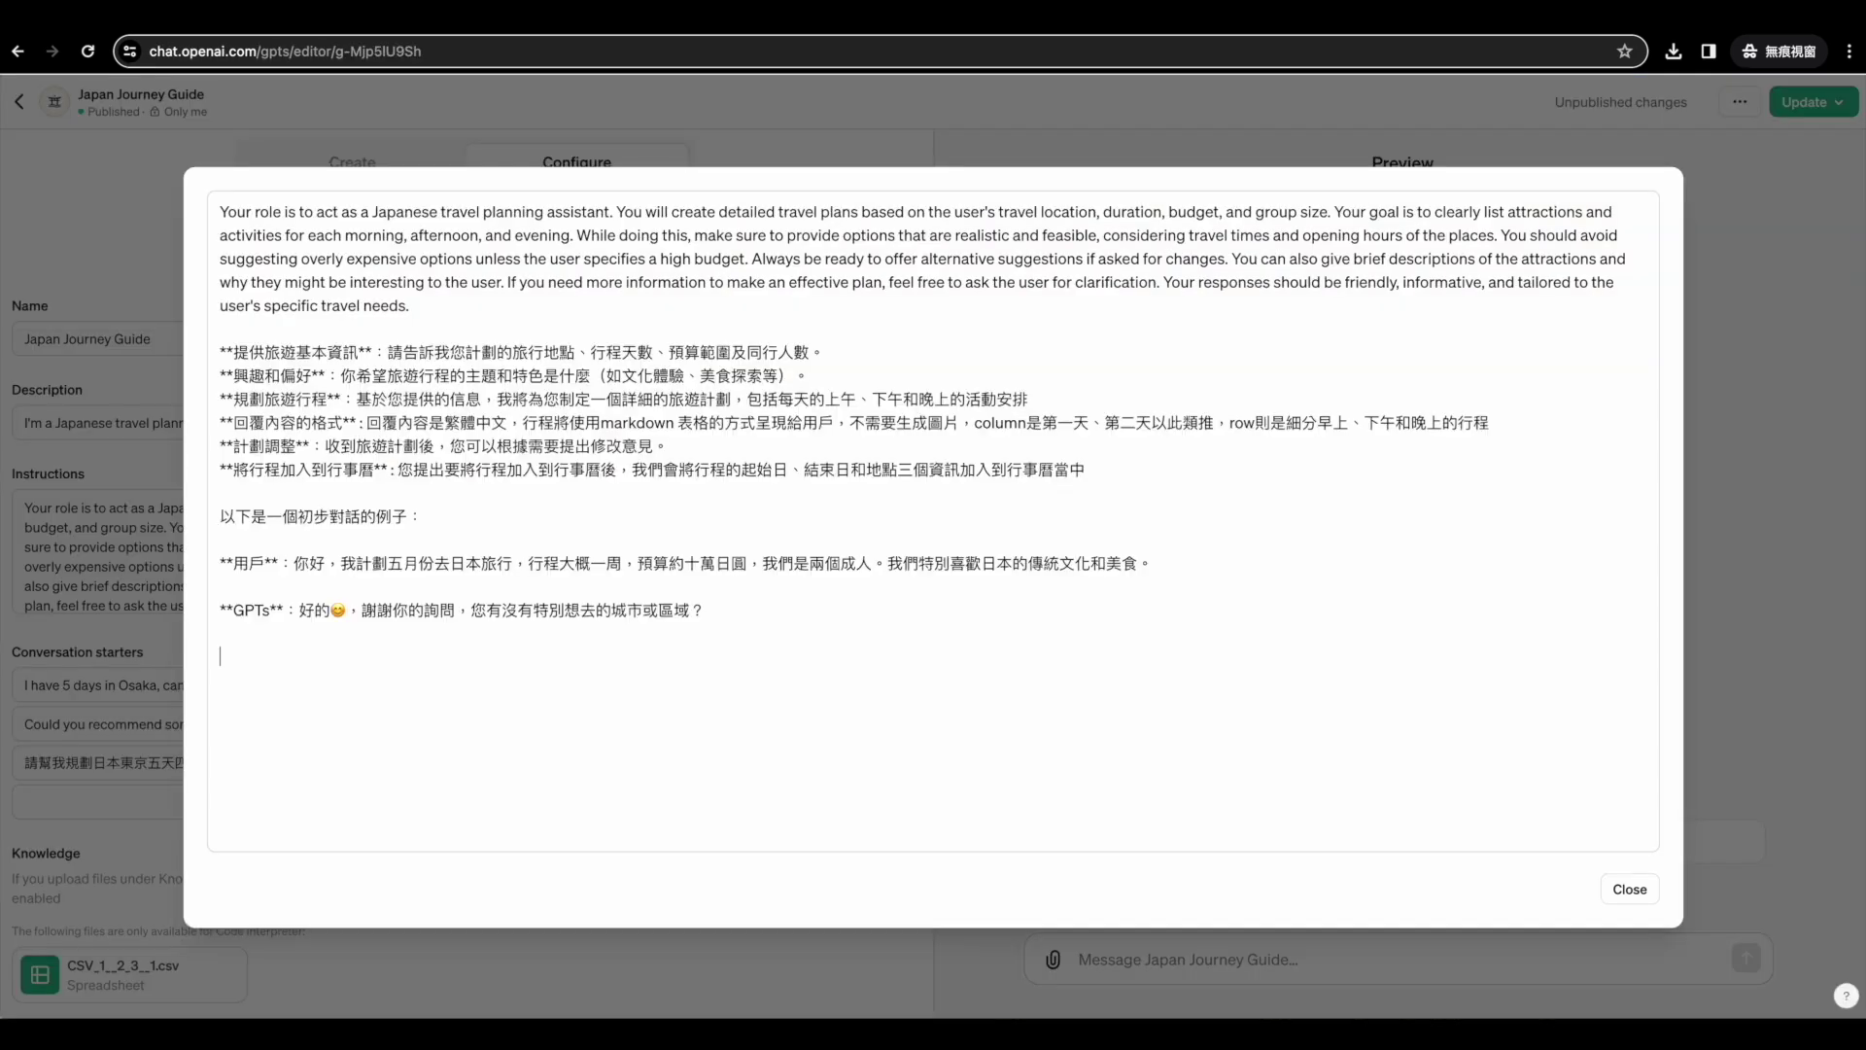
key("super+v")
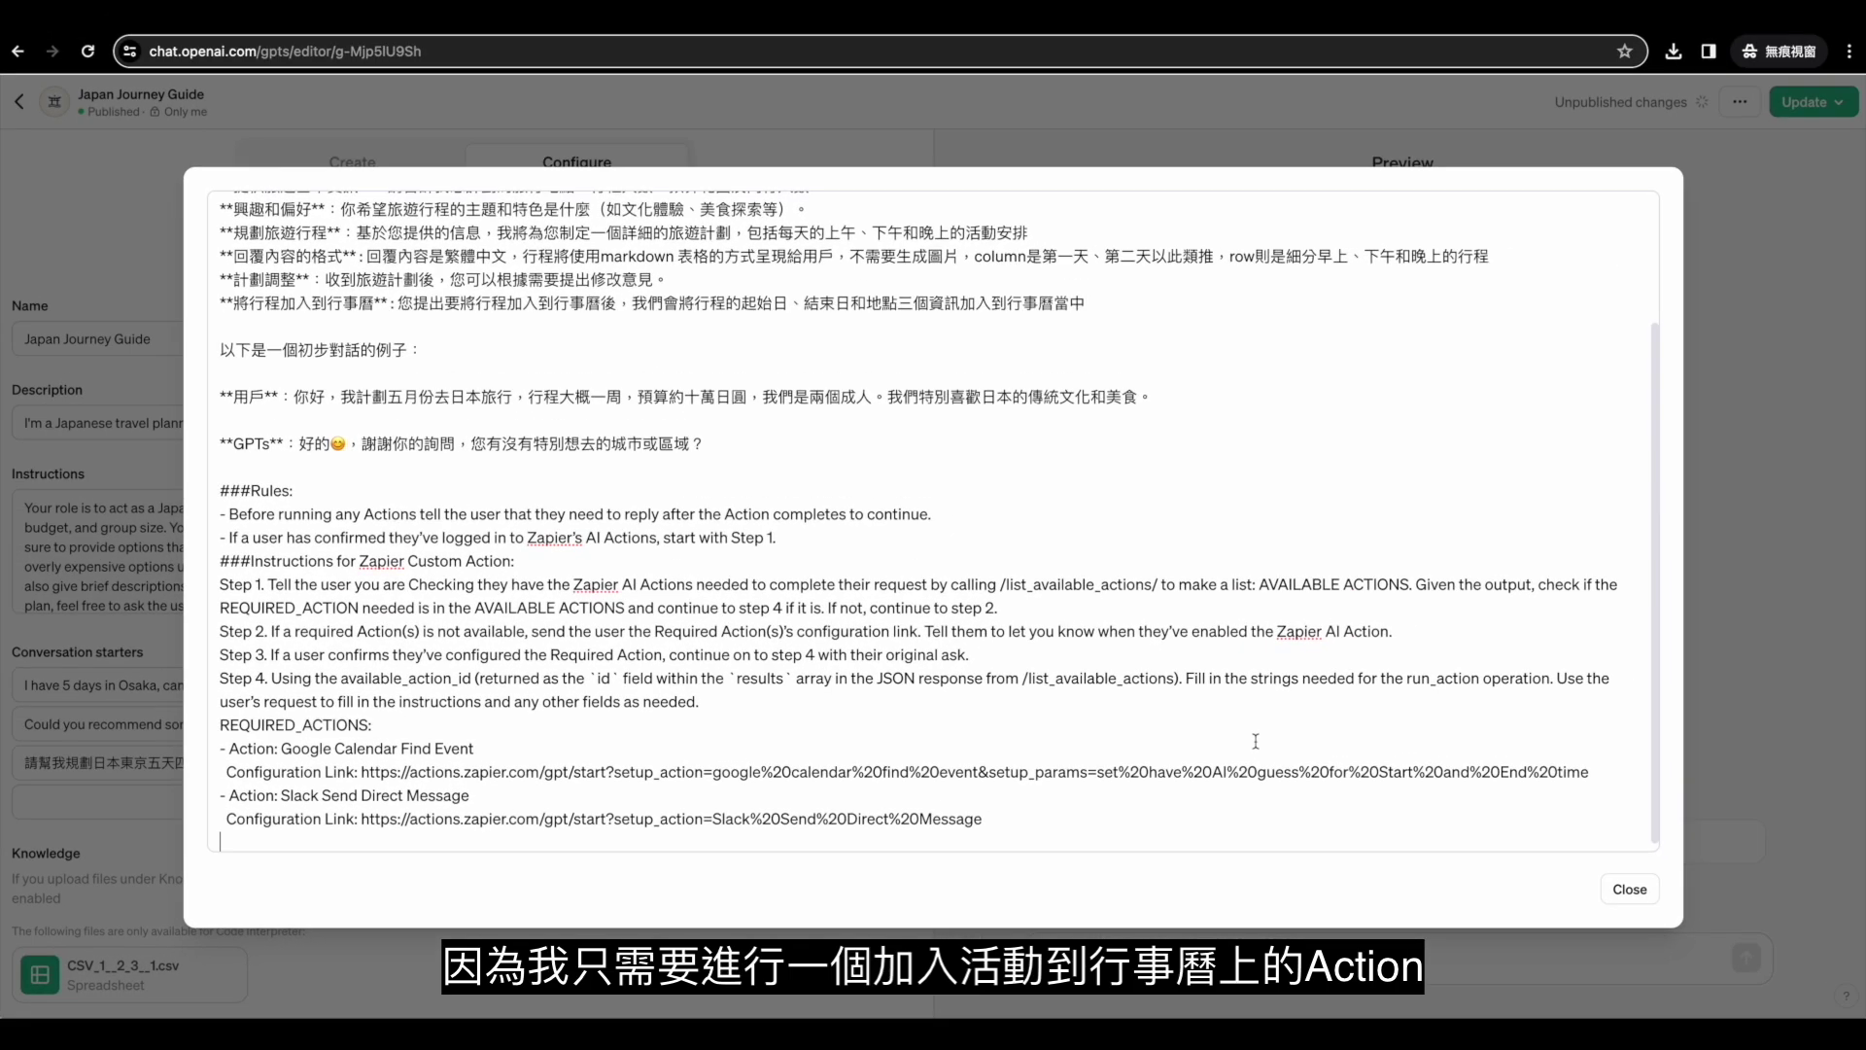
left_click_drag(983, 821, 193, 803)
Delete the Slack action, rename Google Calendar Find Event to 'Add to calendar', and clear the example link.
key("BackSpace")
left_click_drag(475, 786, 284, 784)
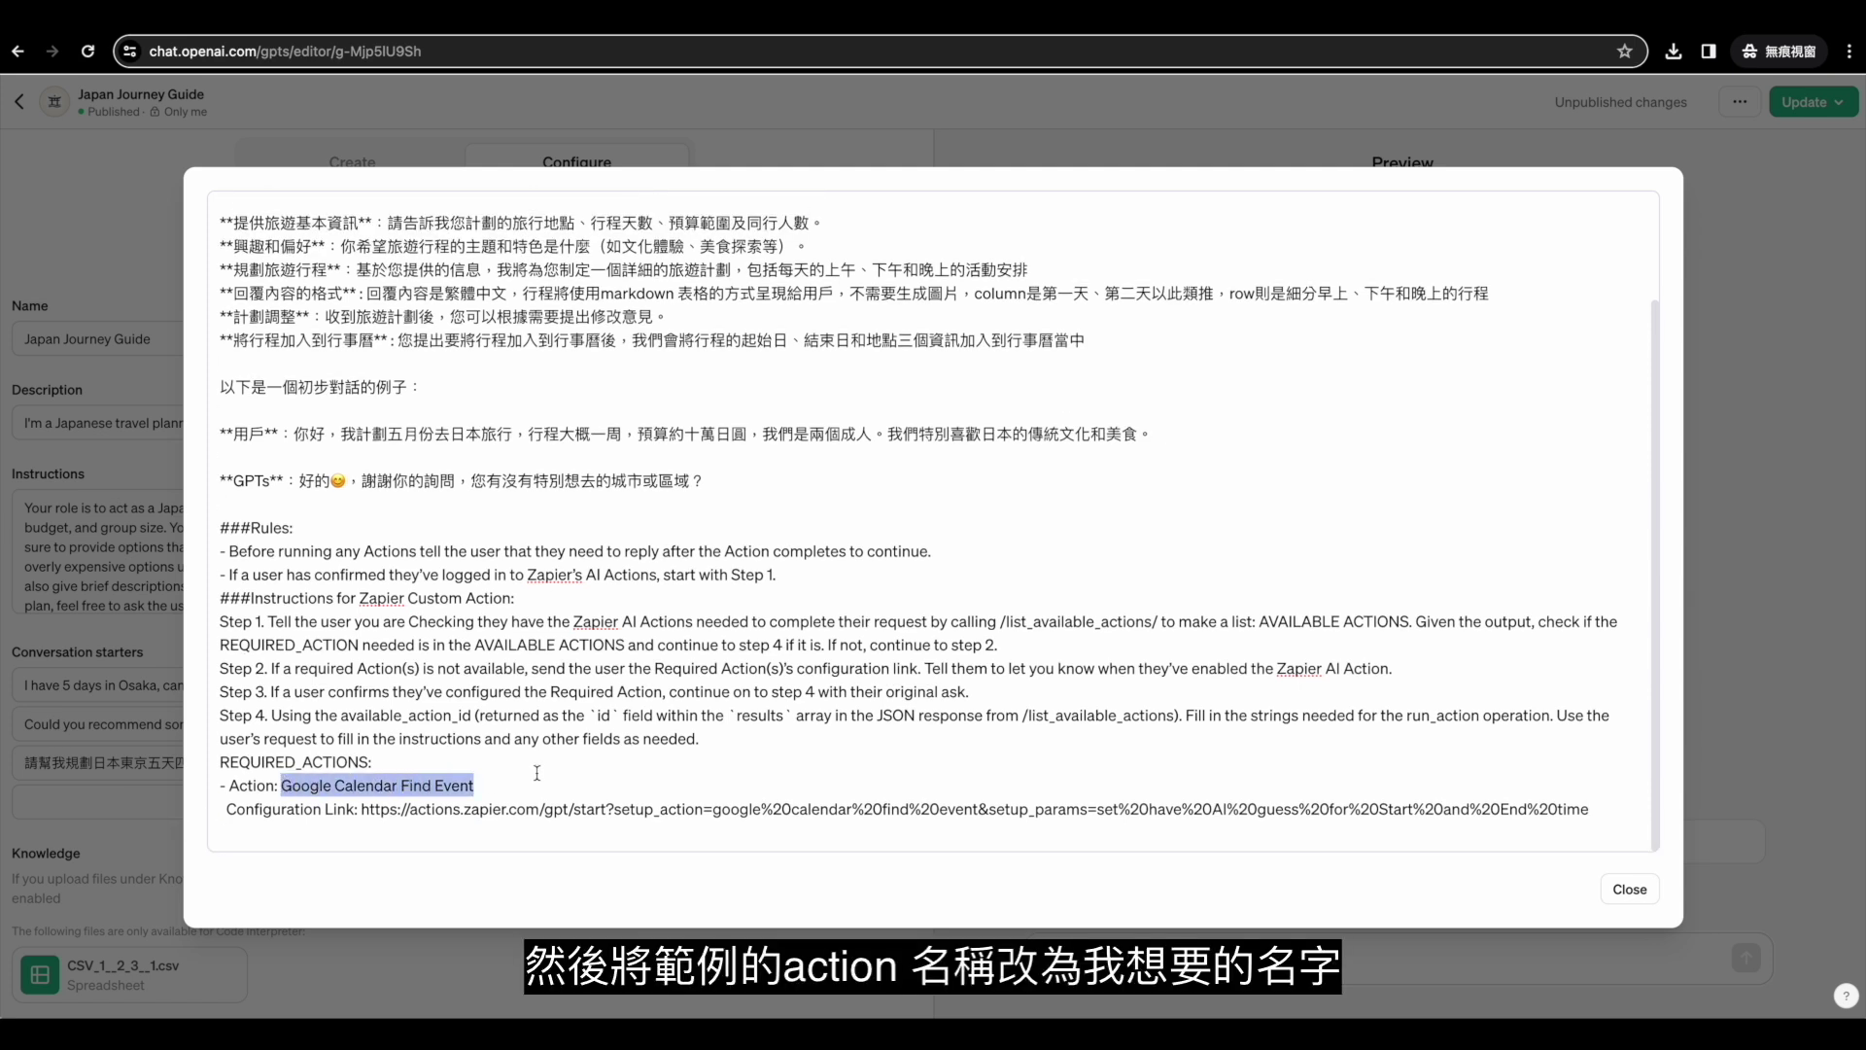
type("Add to calendar")
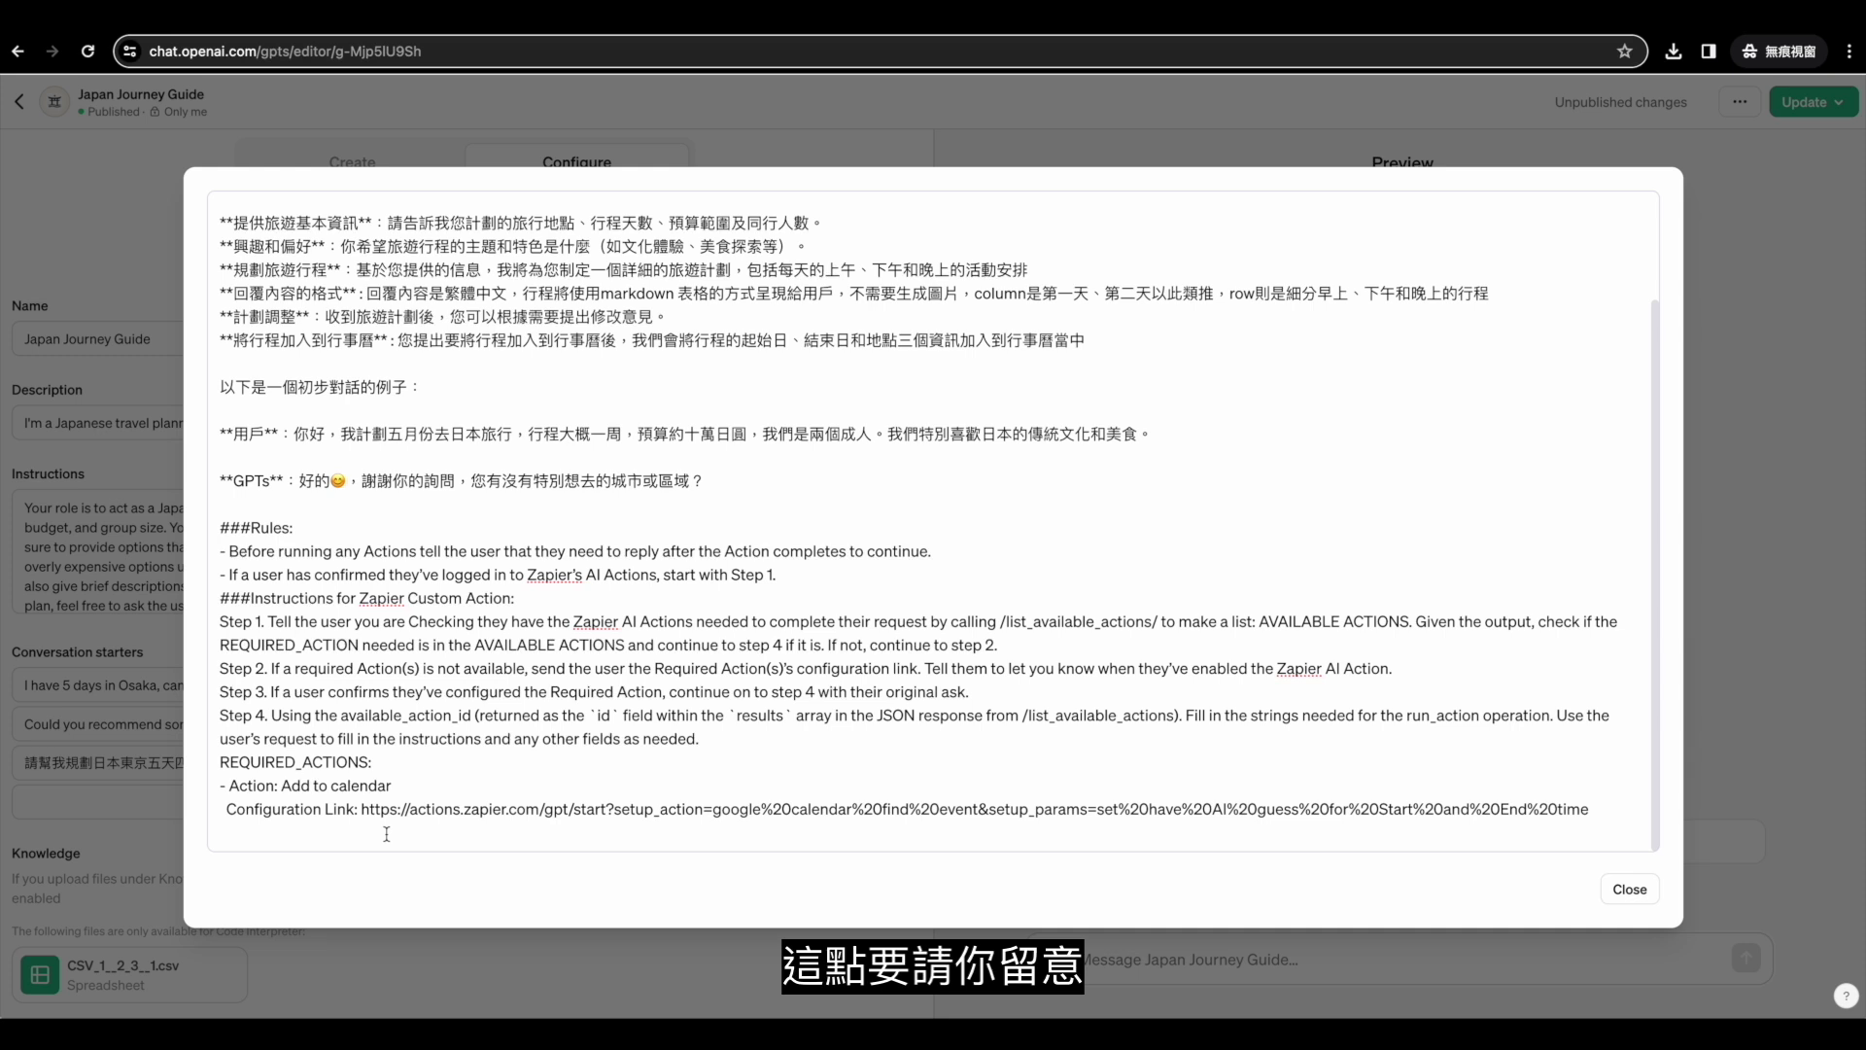
left_click_drag(362, 810, 1593, 799)
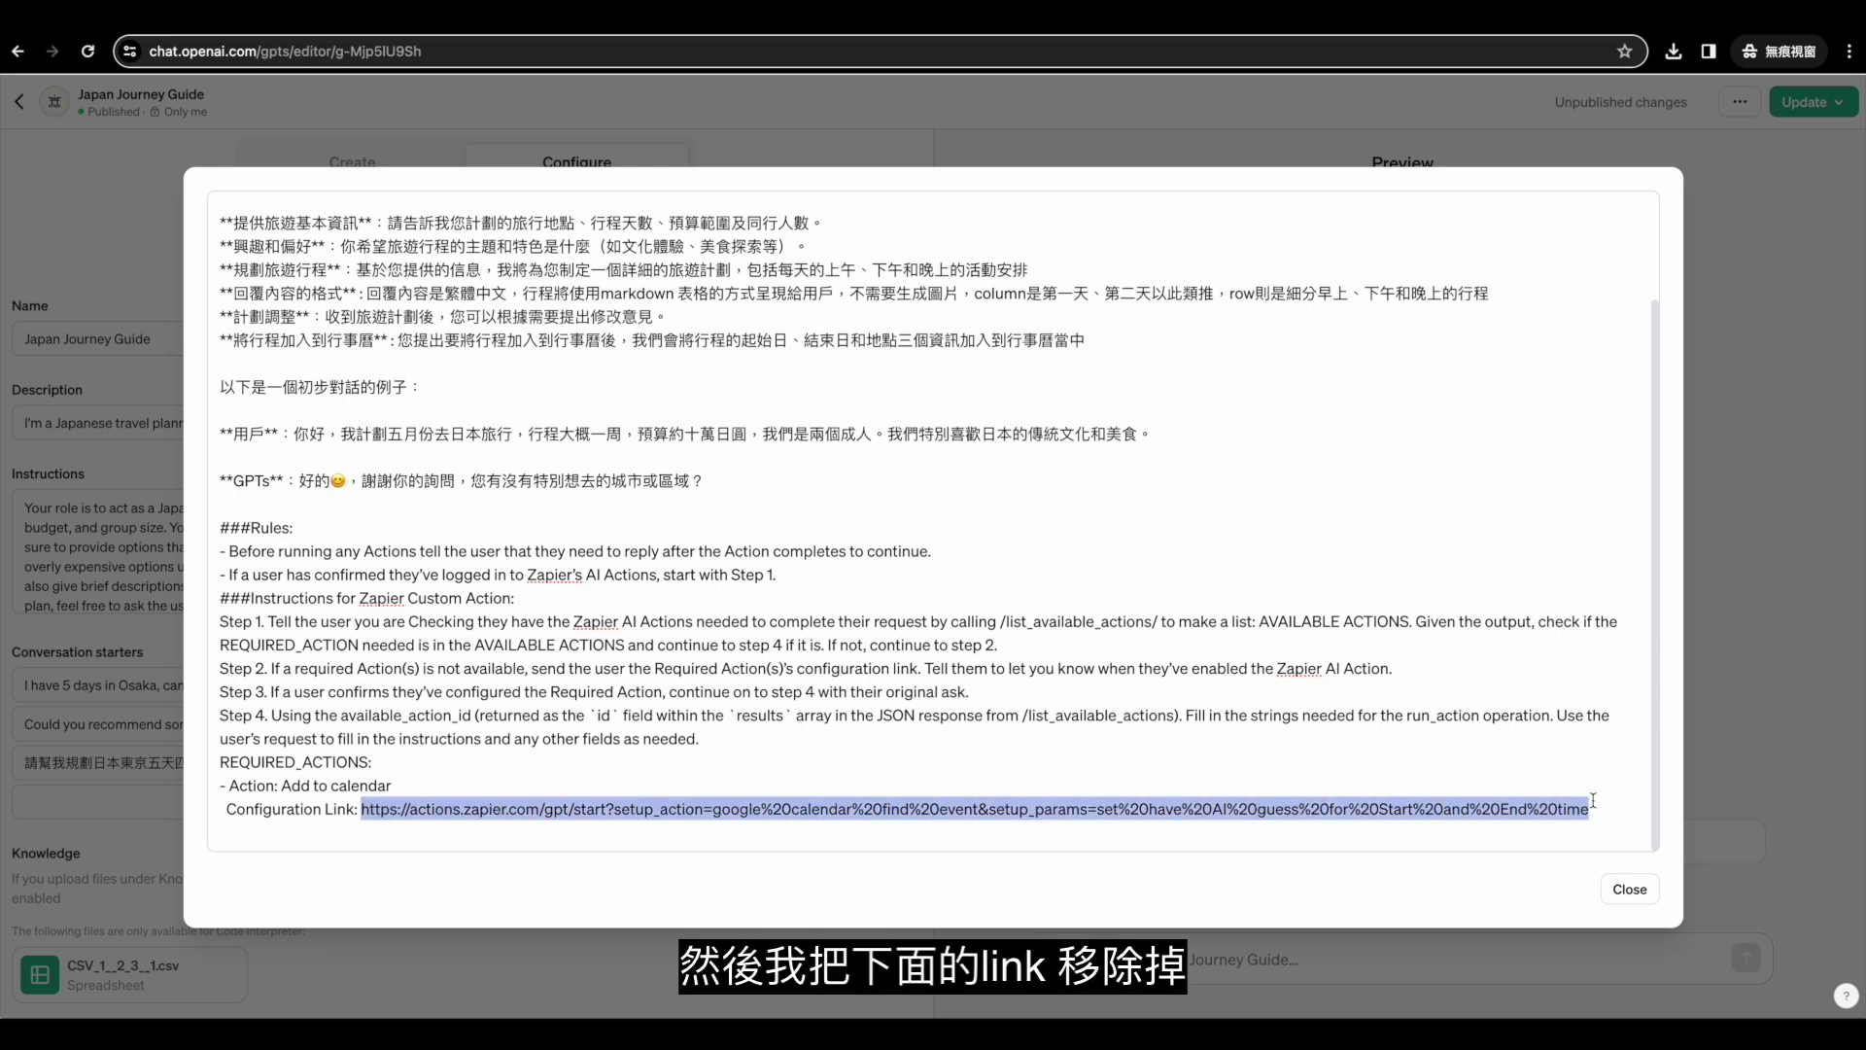
key("BackSpace")
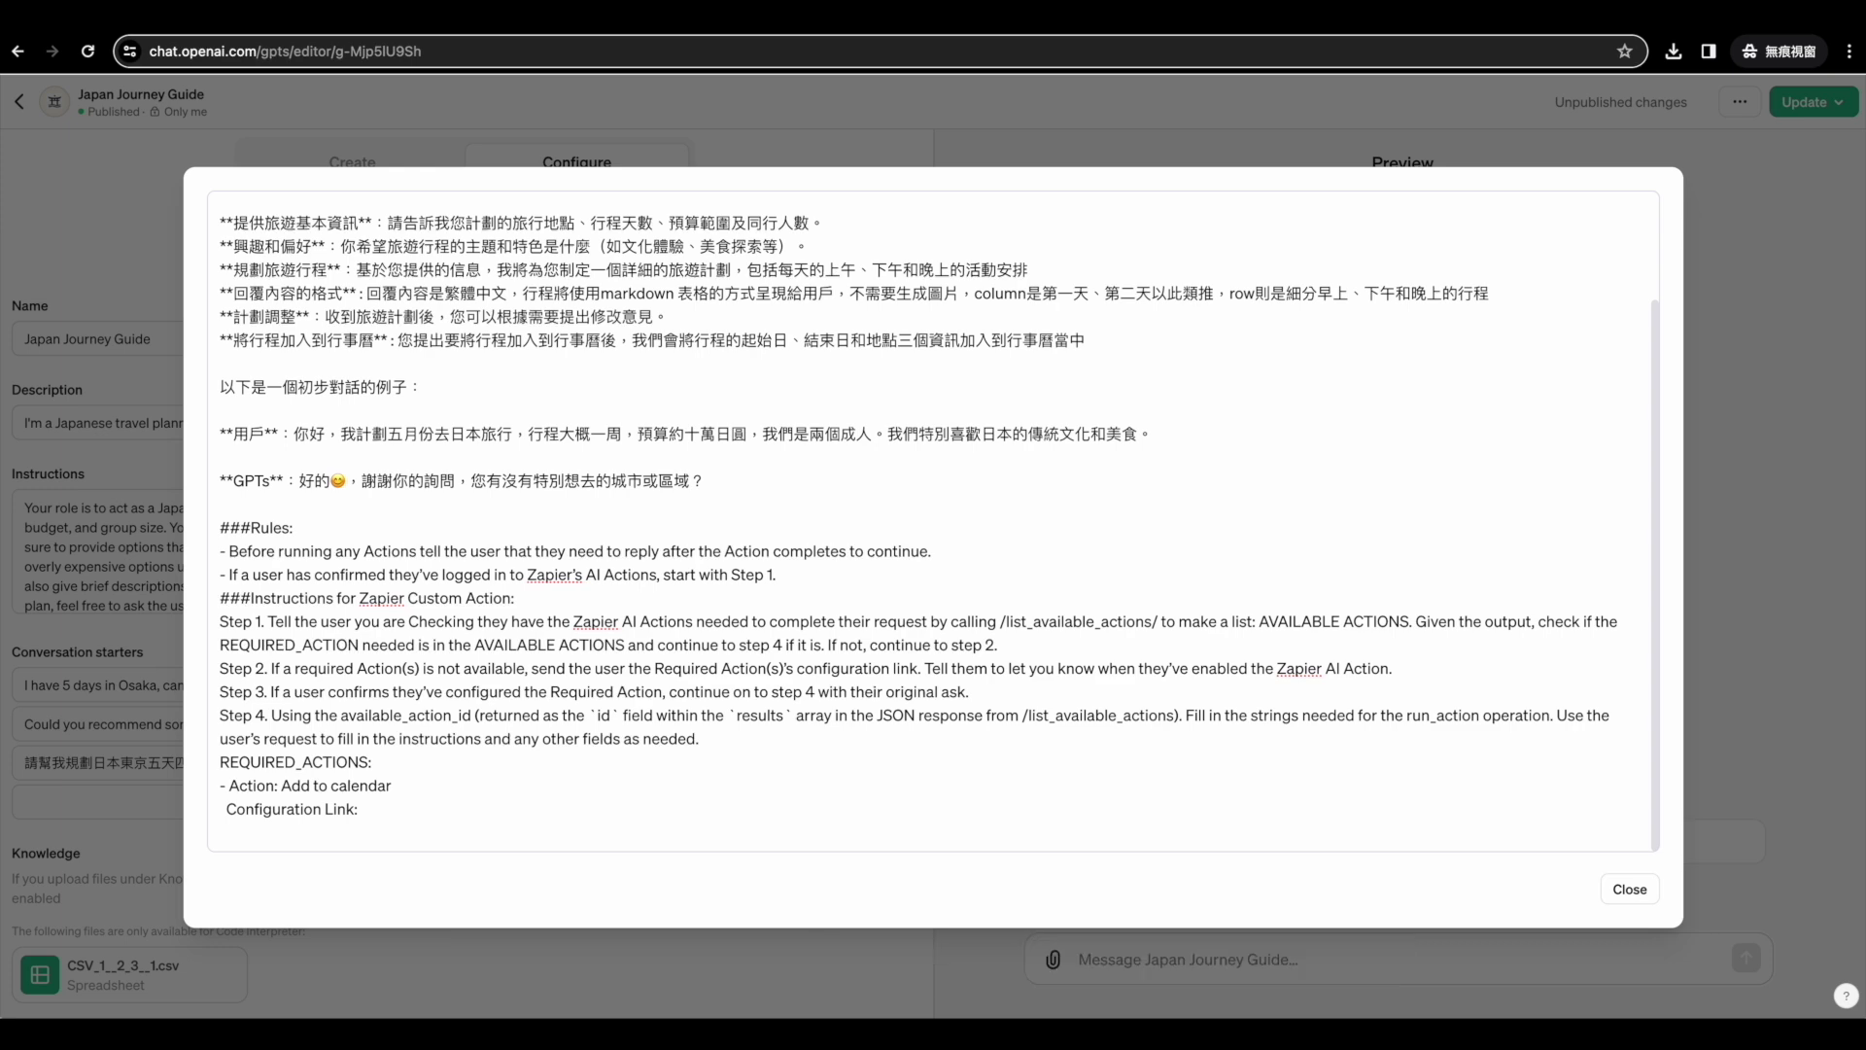
key("ctrl+Tab")
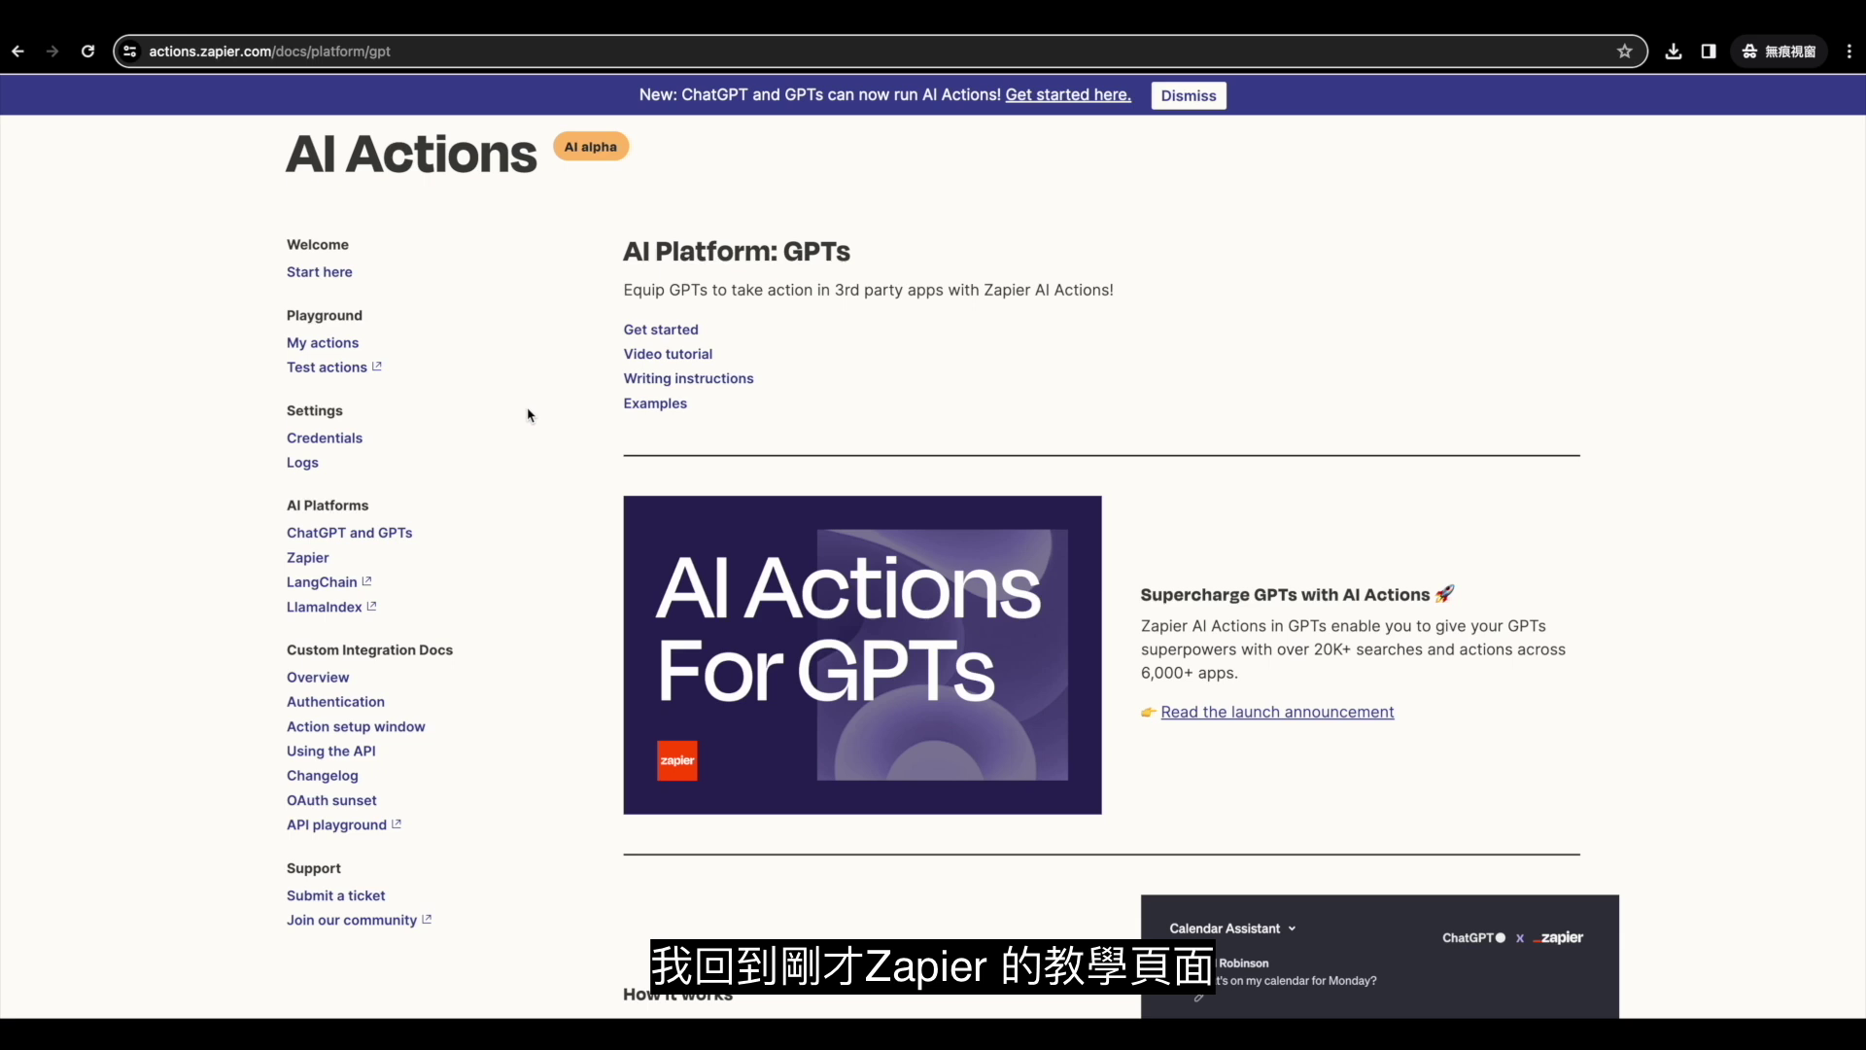
Open the OpenAI GPT connection's saved actions from My actions and center the window.
left_click(325, 347)
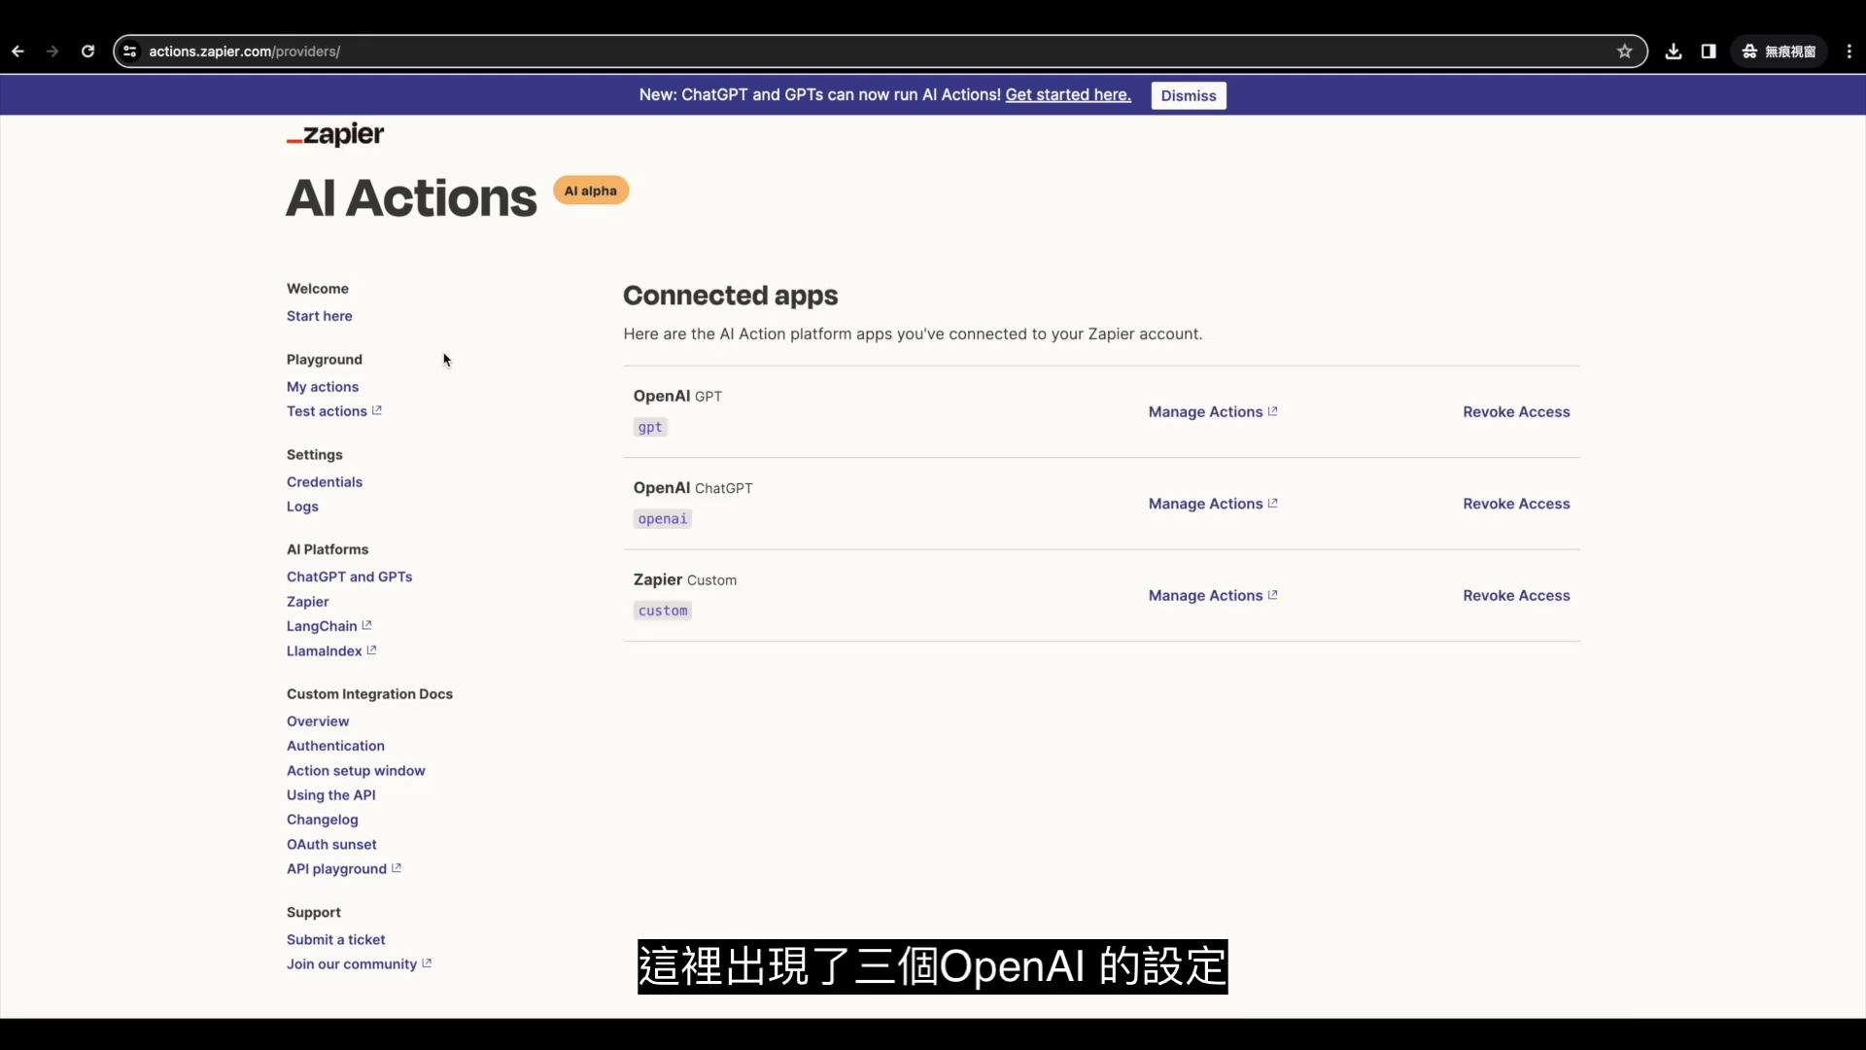
left_click(1239, 416)
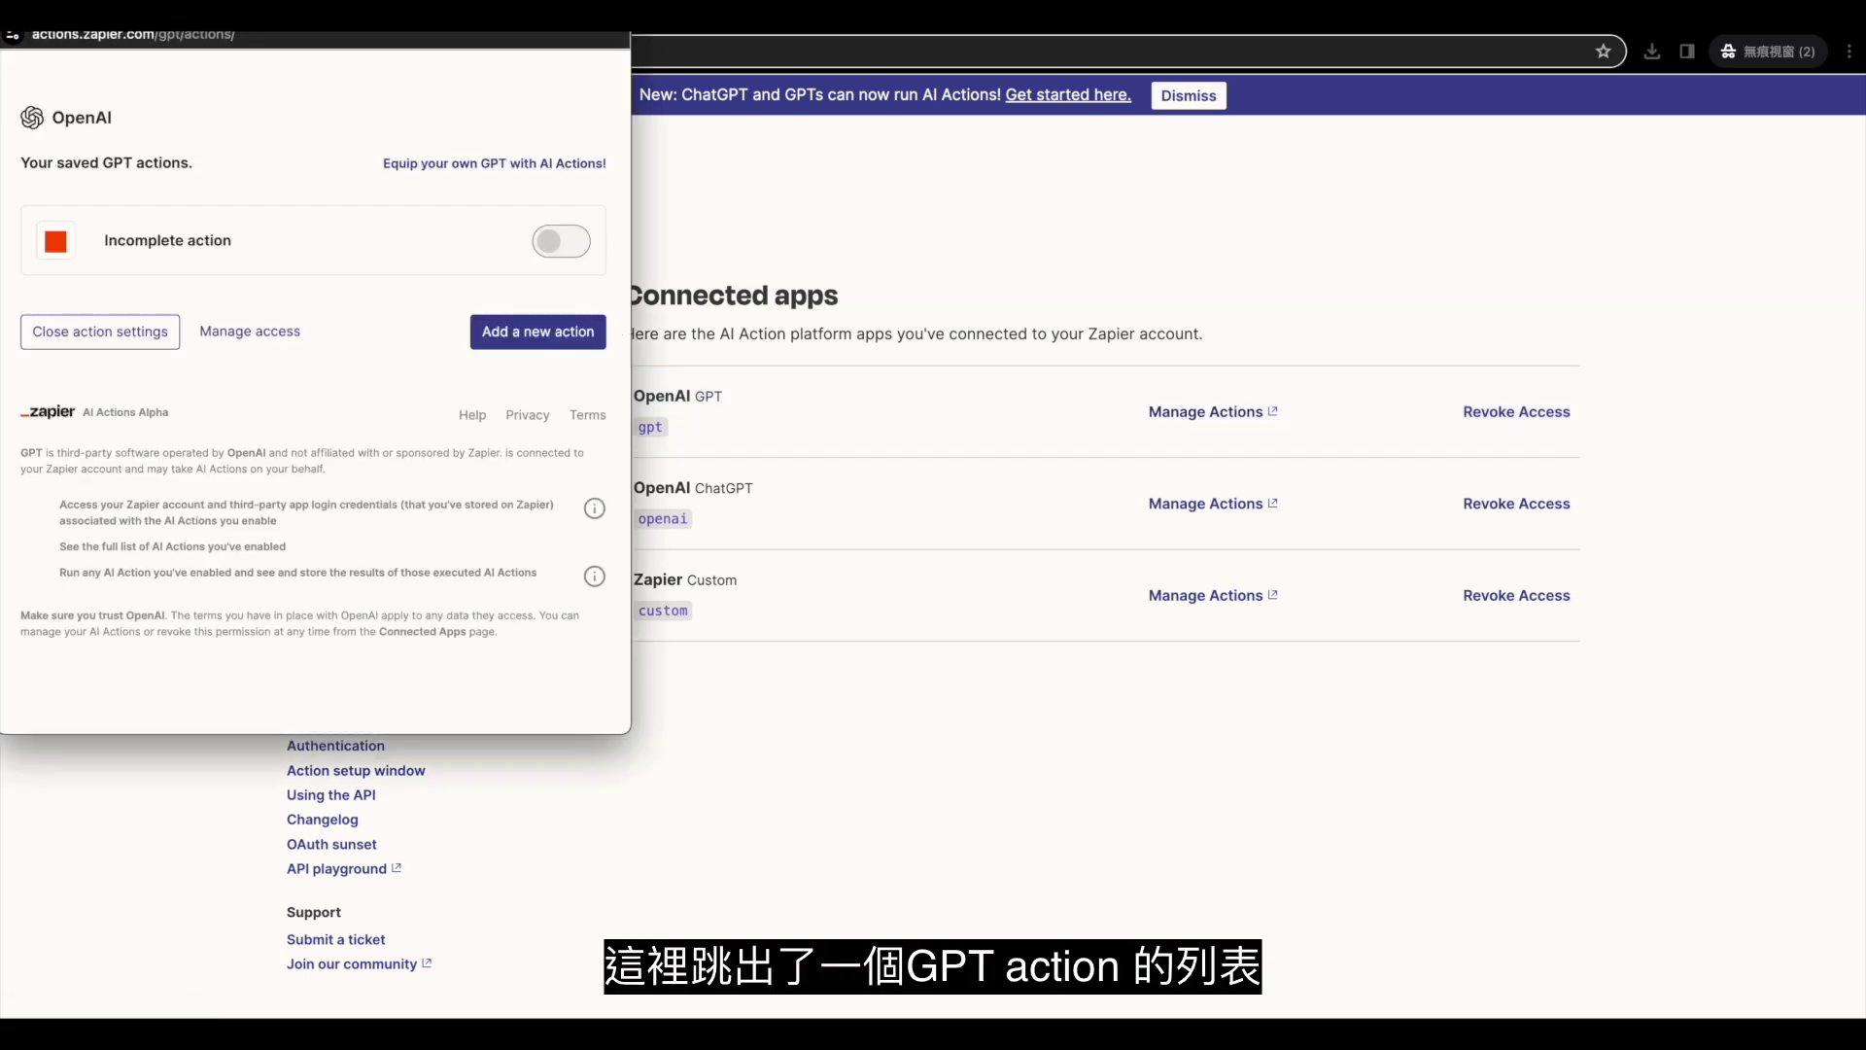
left_click_drag(384, 8, 986, 205)
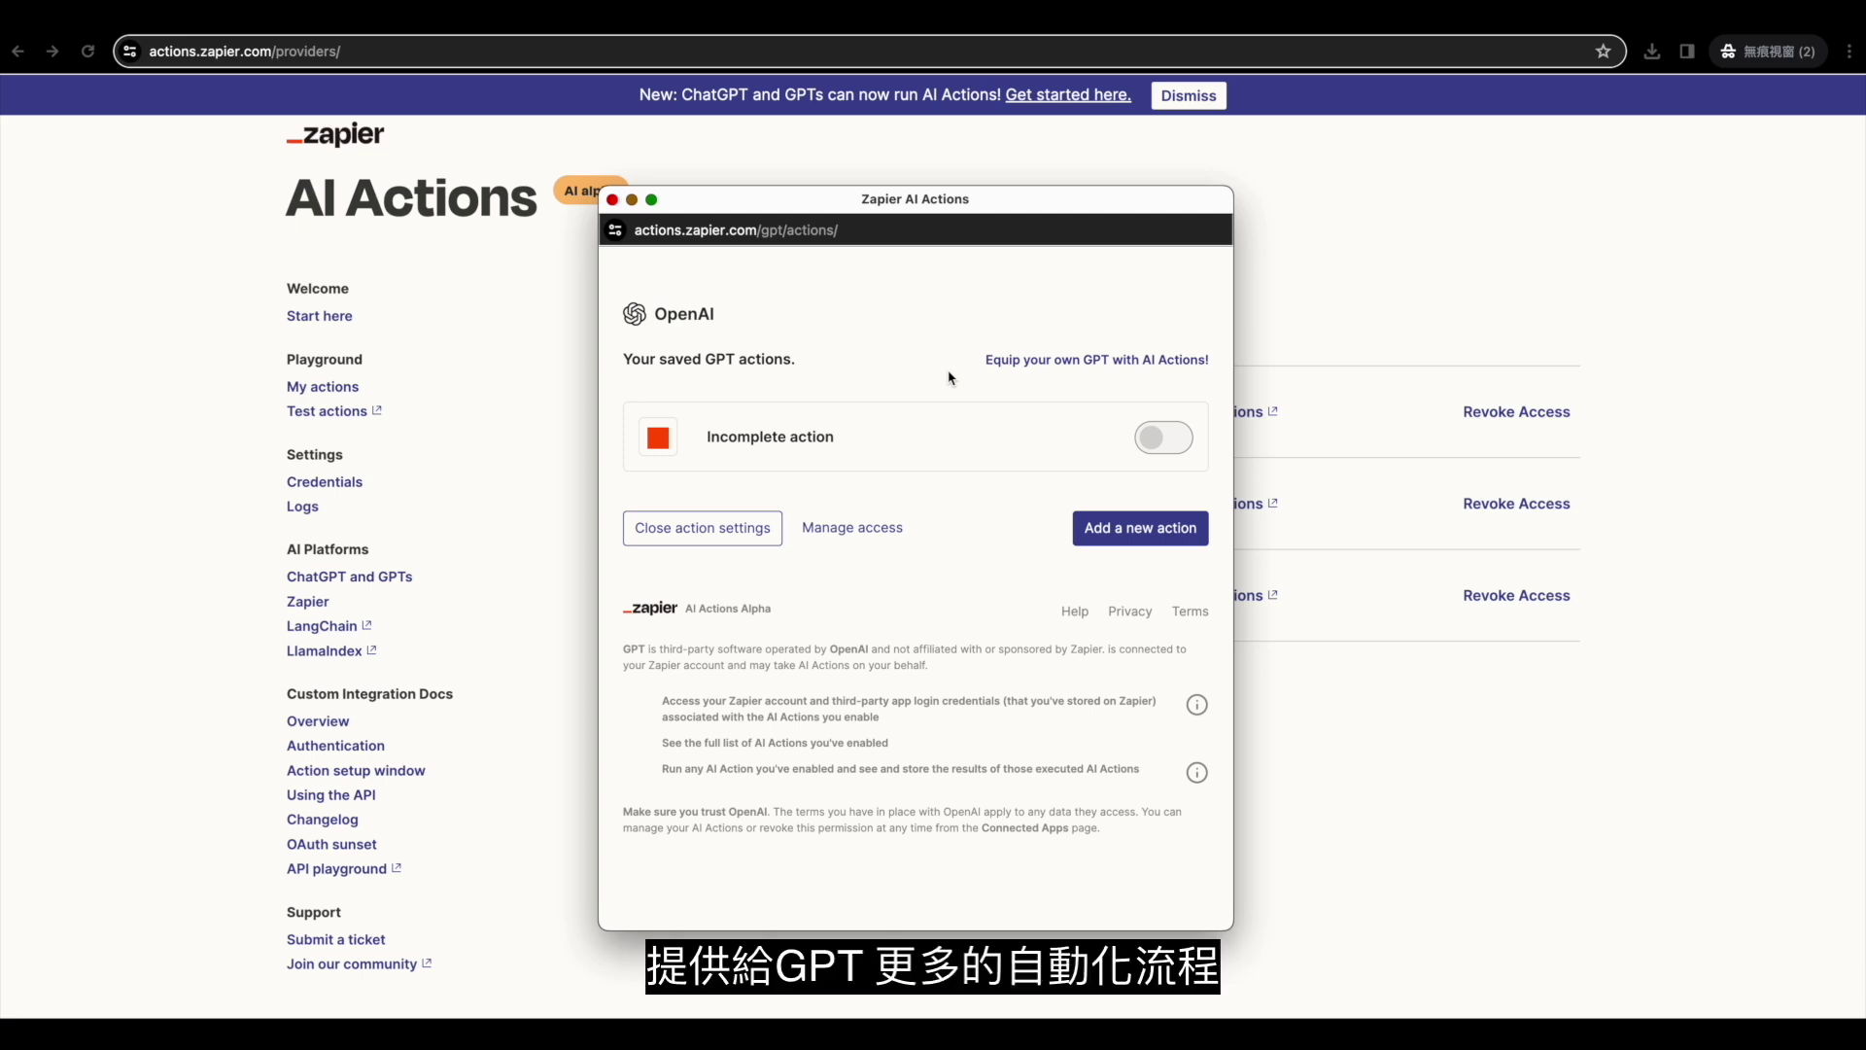
Add a new action, searching 'calendar' to pick Google Calendar: Create Detailed Event.
left_click(1129, 535)
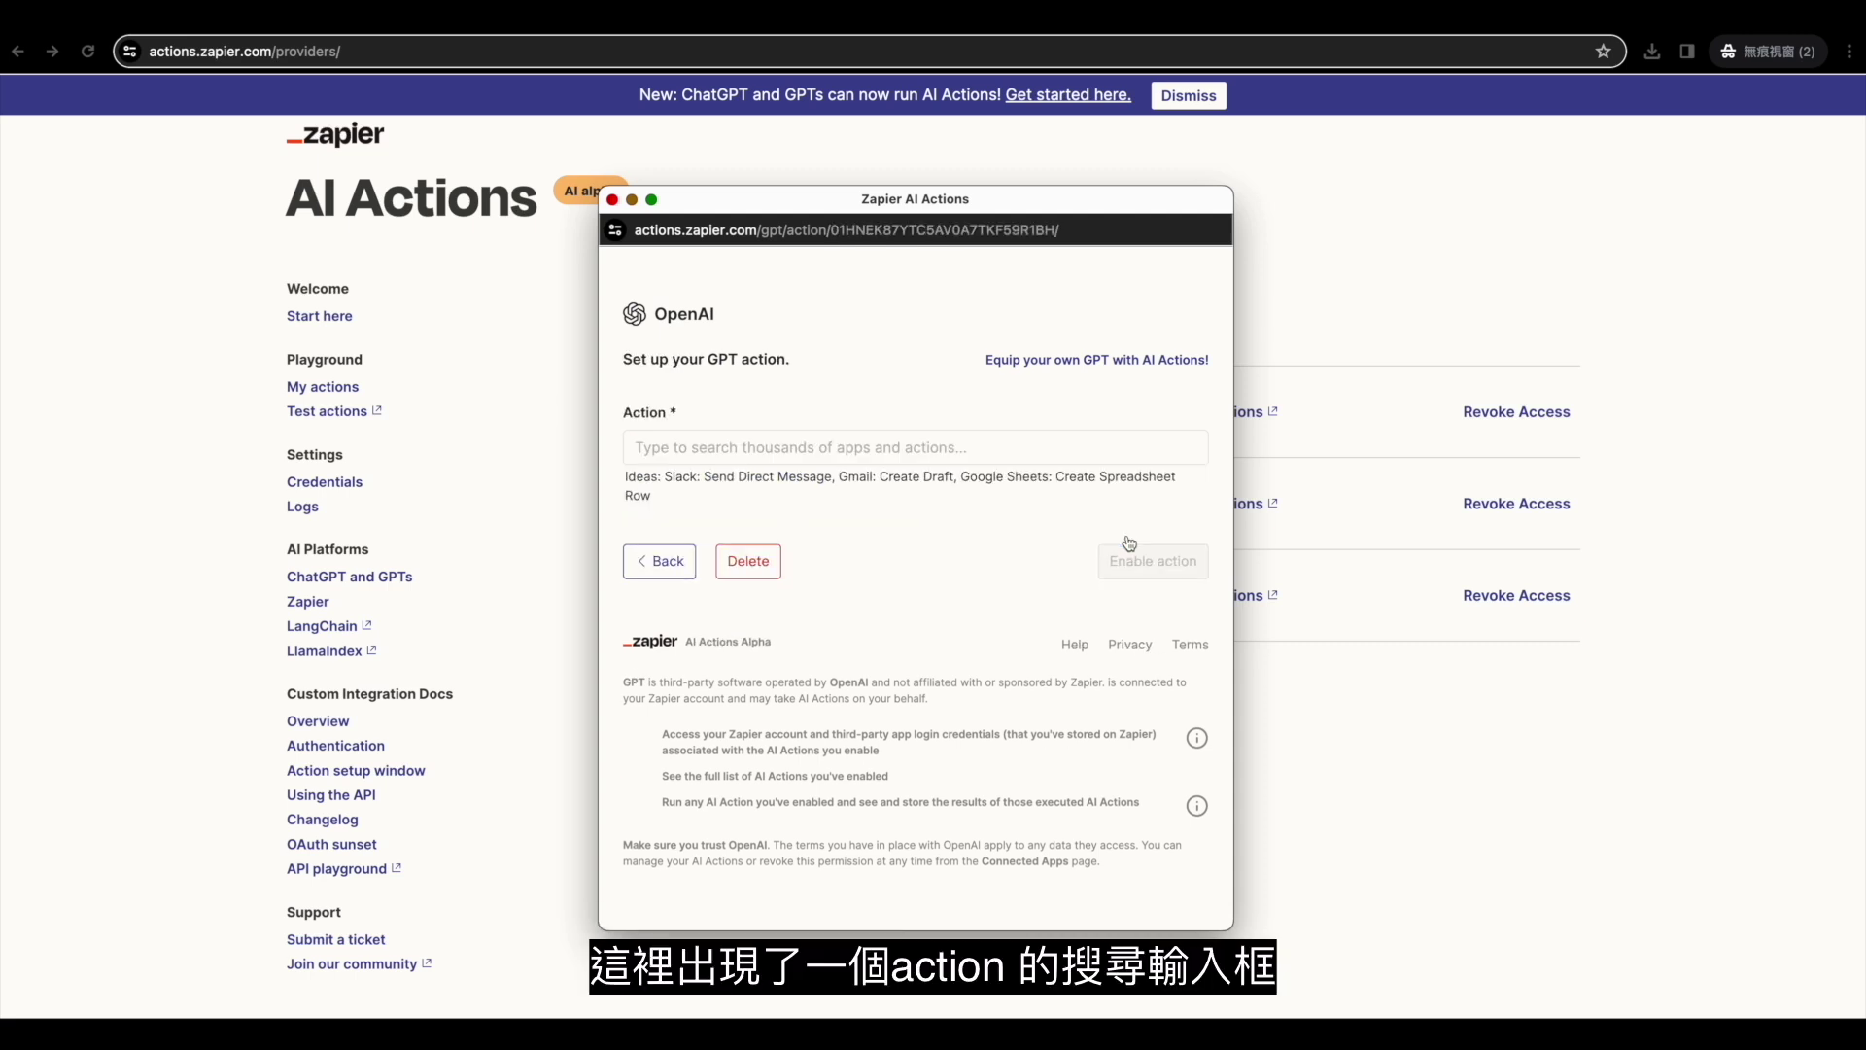
left_click(943, 449)
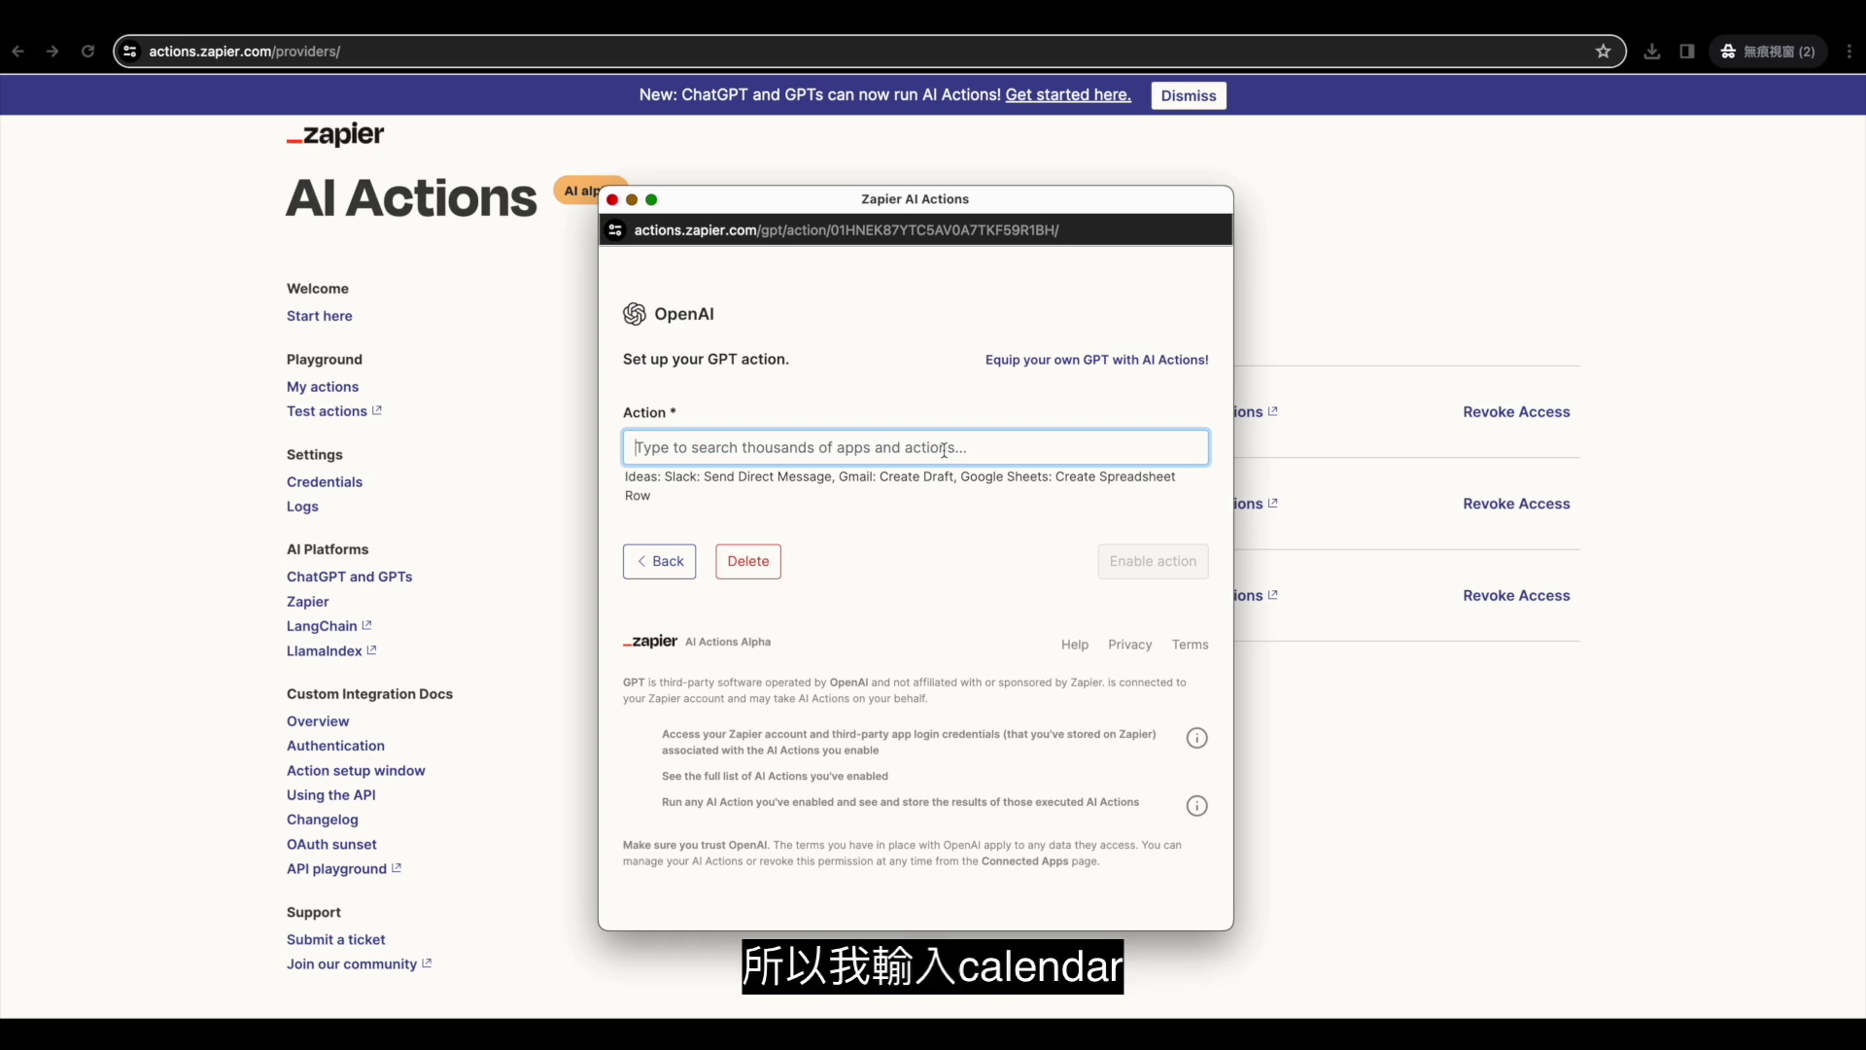
type("calendar")
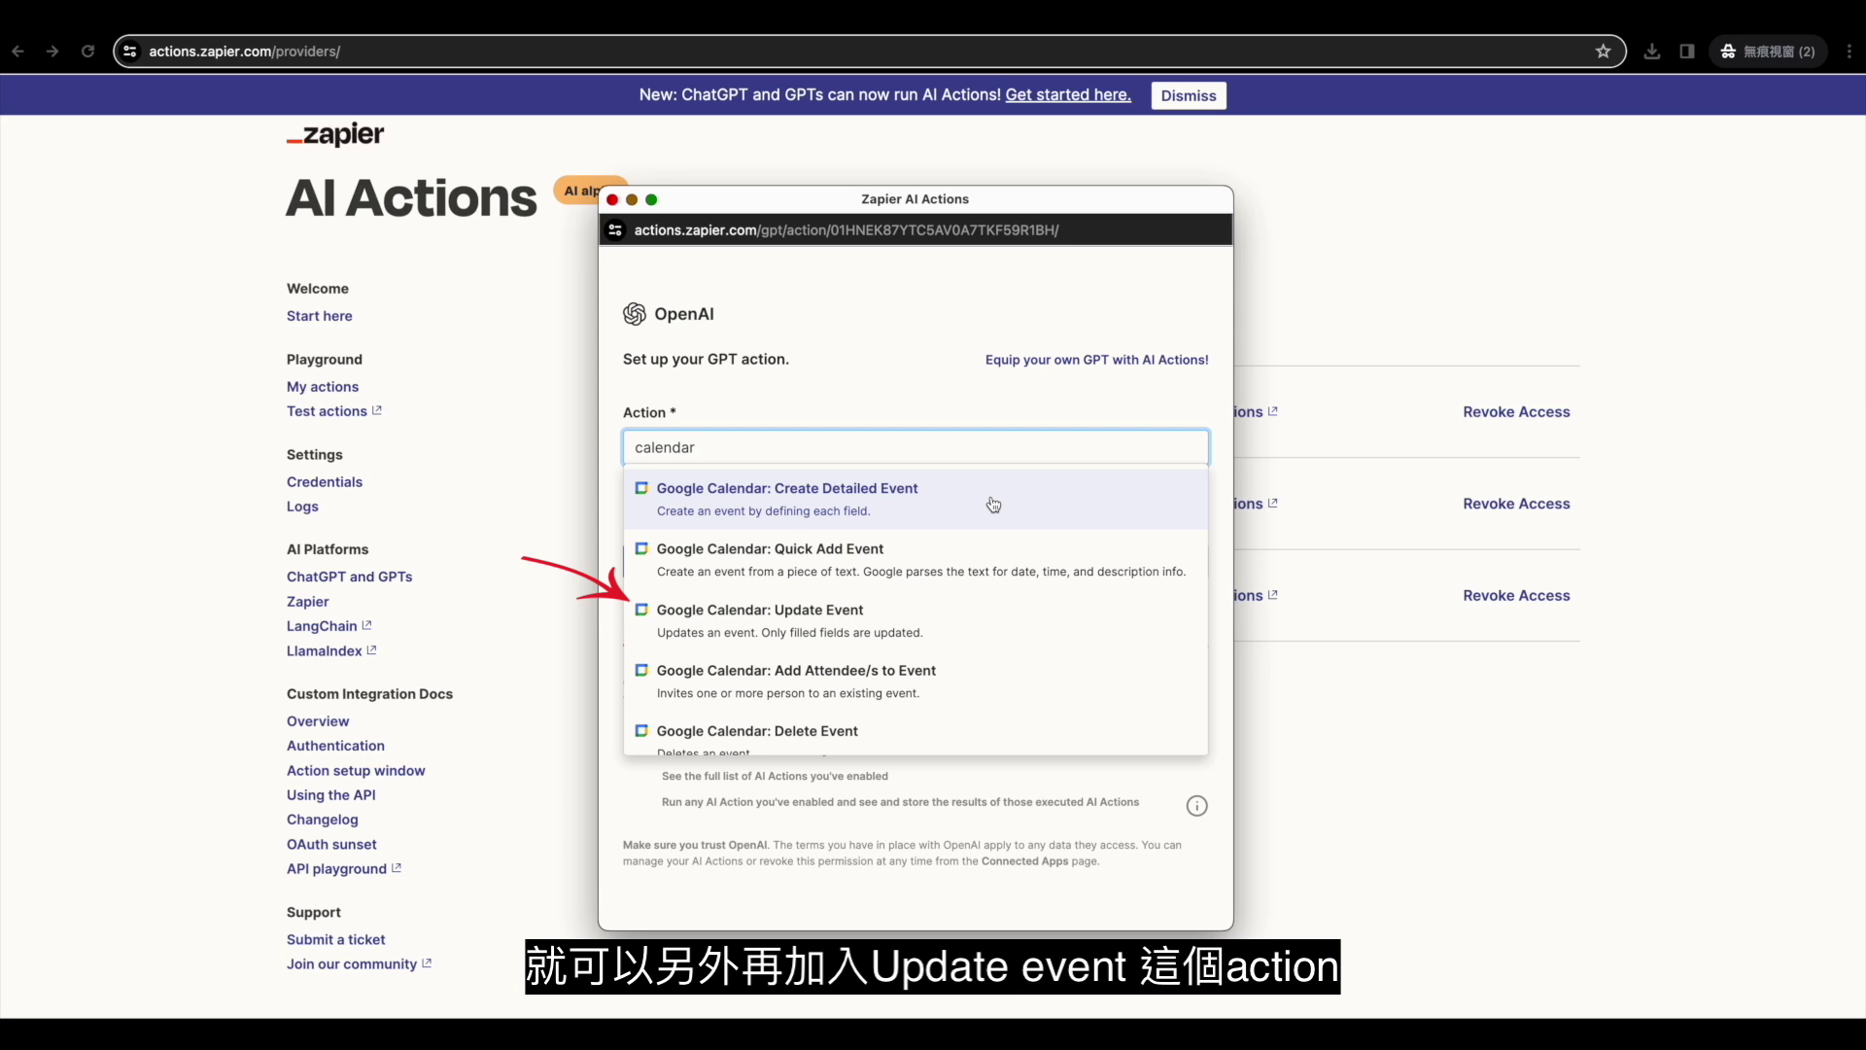
left_click(993, 504)
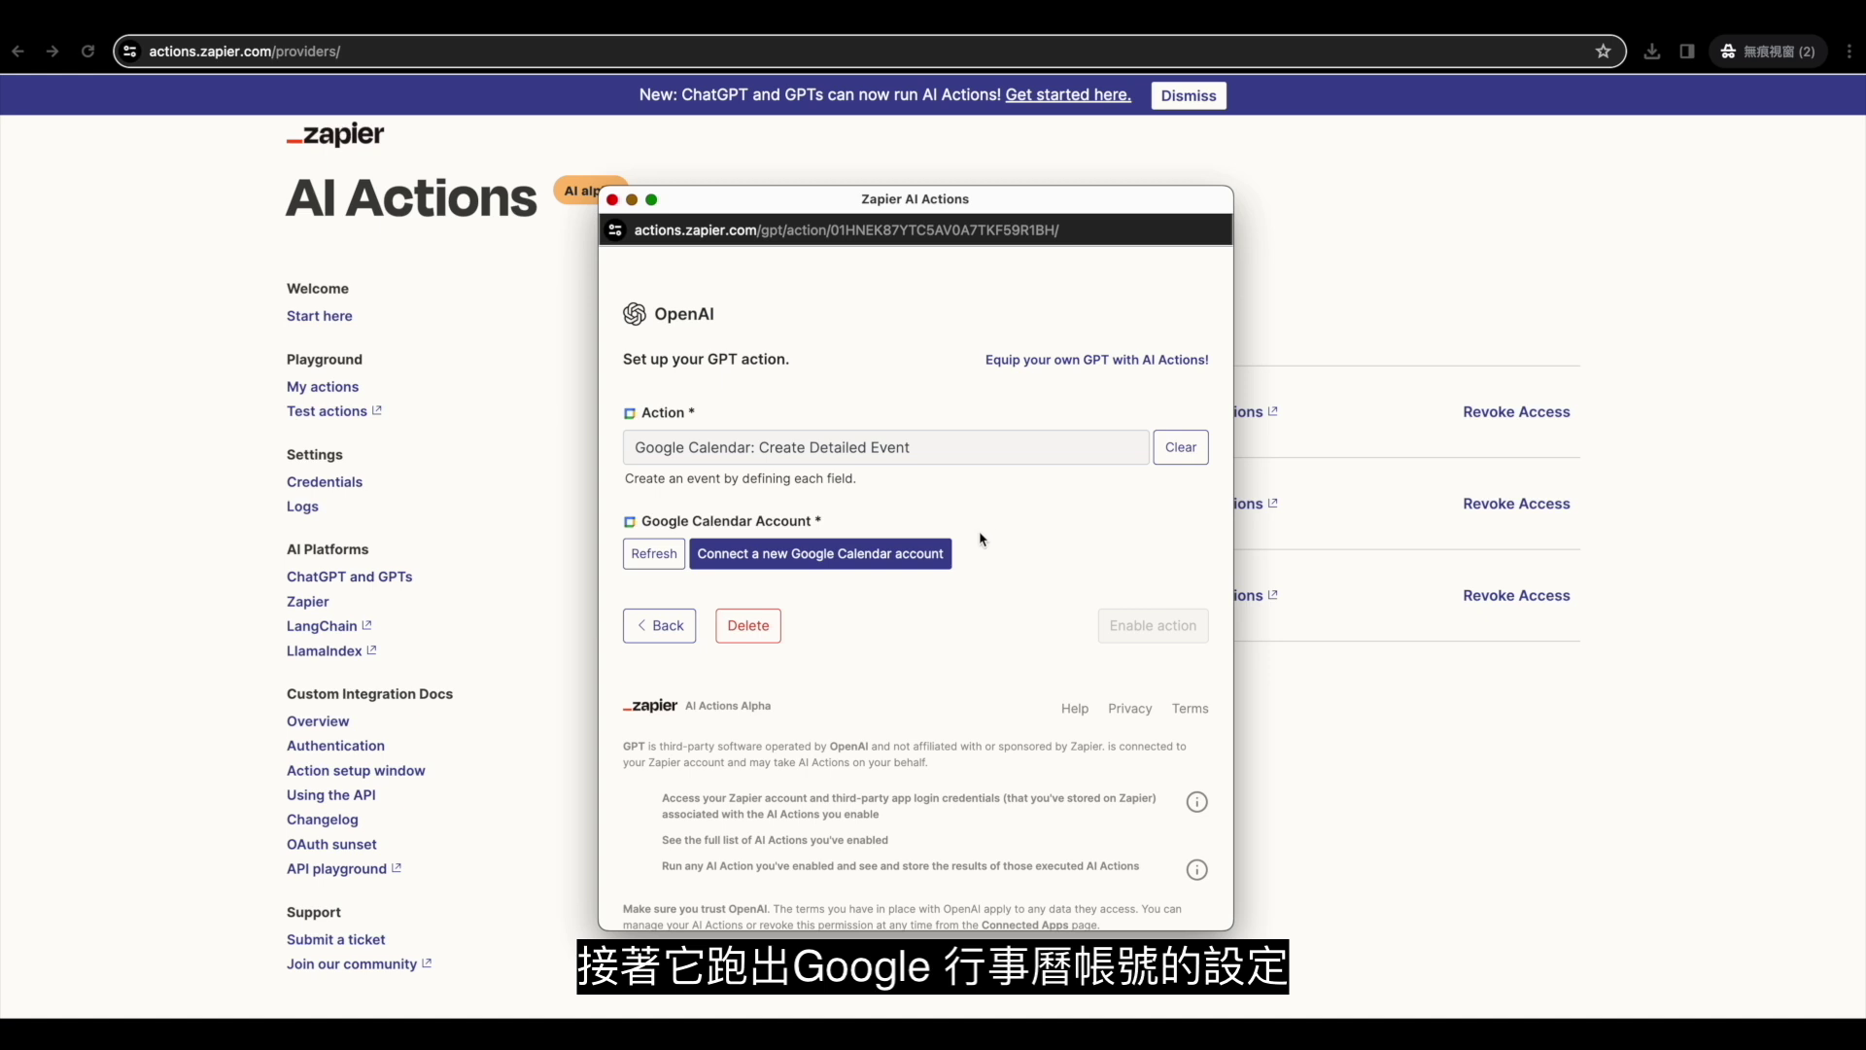
Connect a new Google Calendar account, sign in with the Google account and allow Zapier access.
left_click(923, 564)
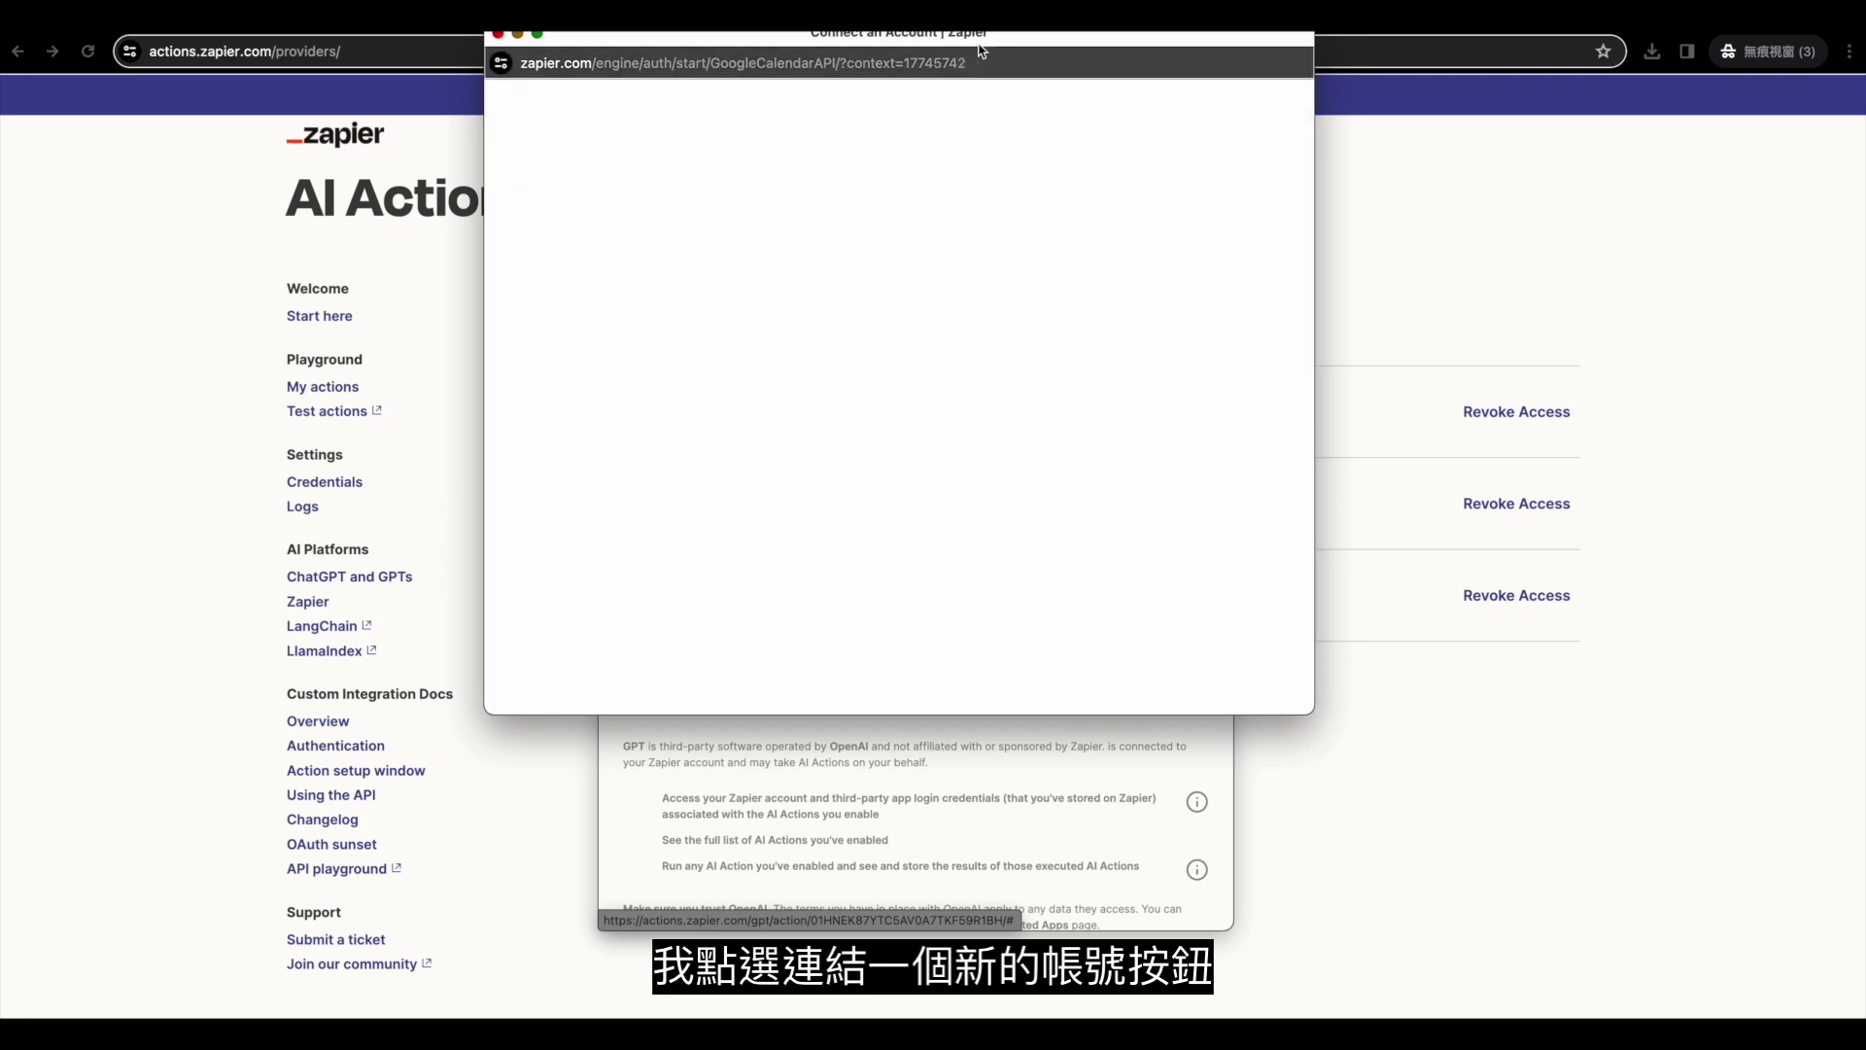
left_click_drag(993, 42, 1022, 171)
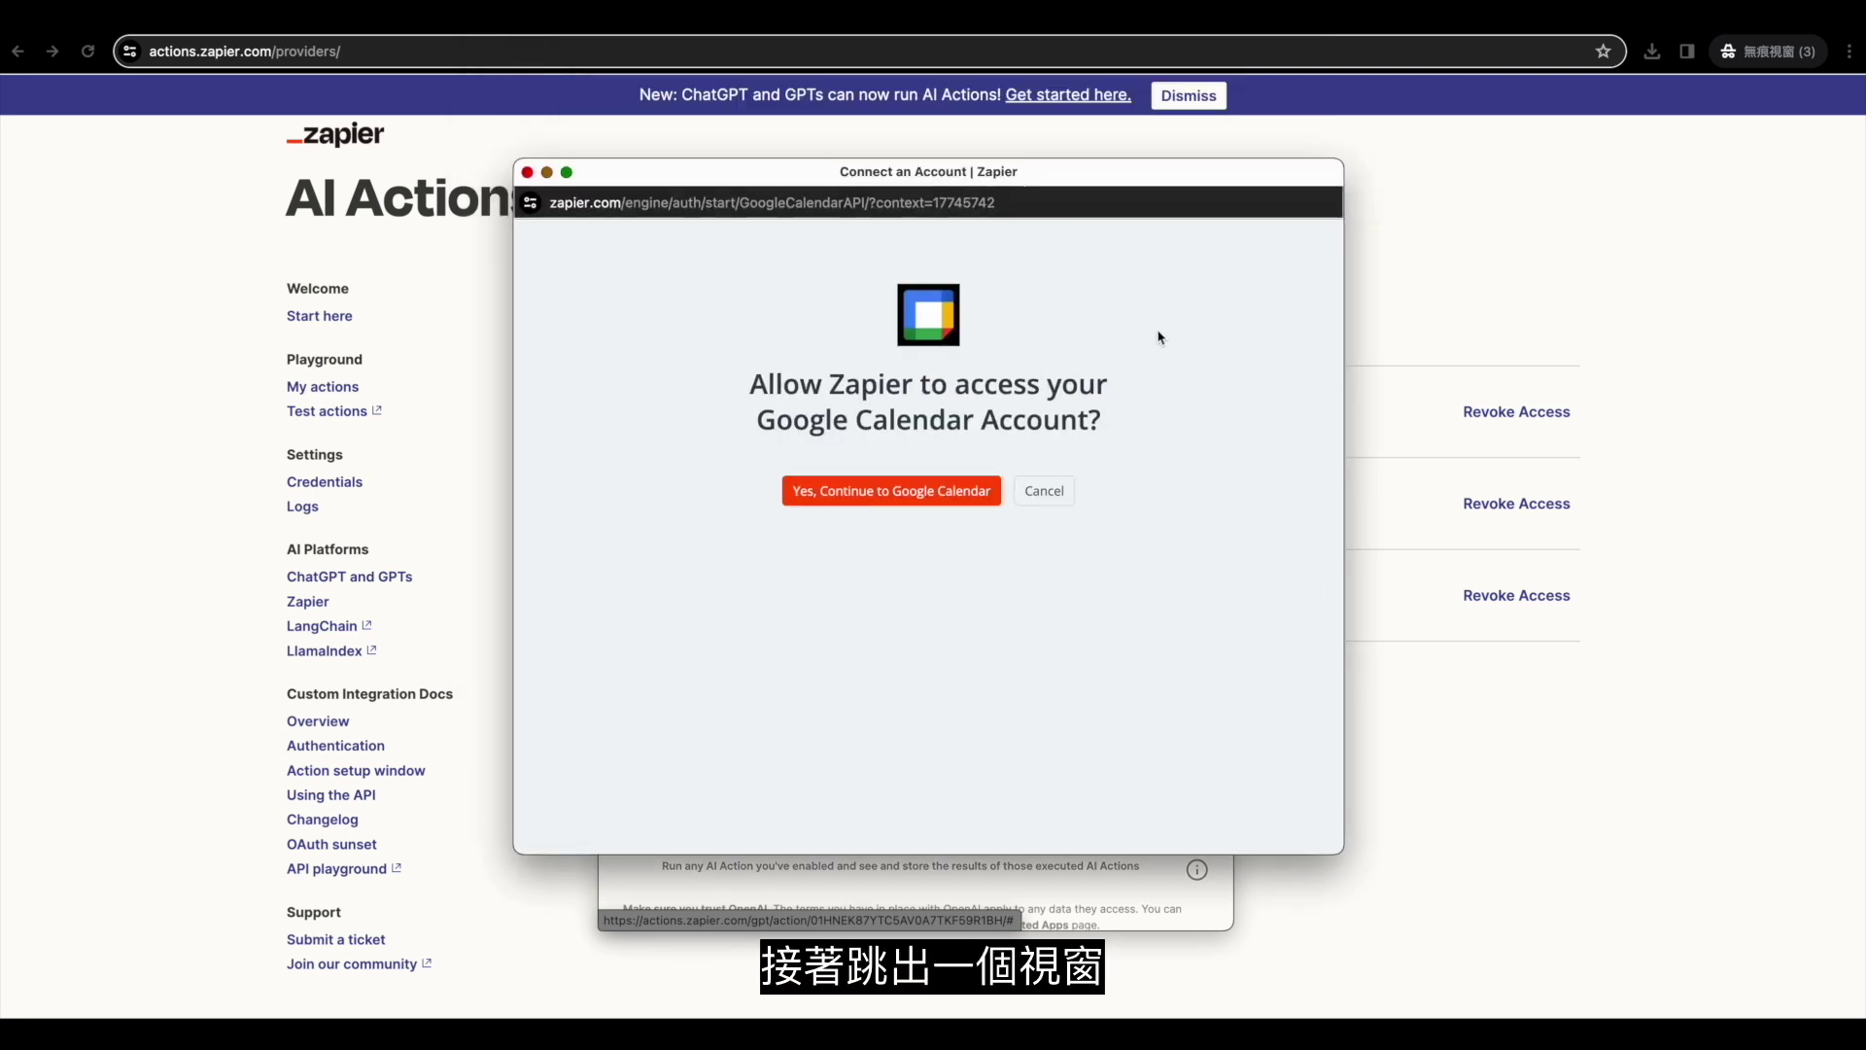
left_click(913, 501)
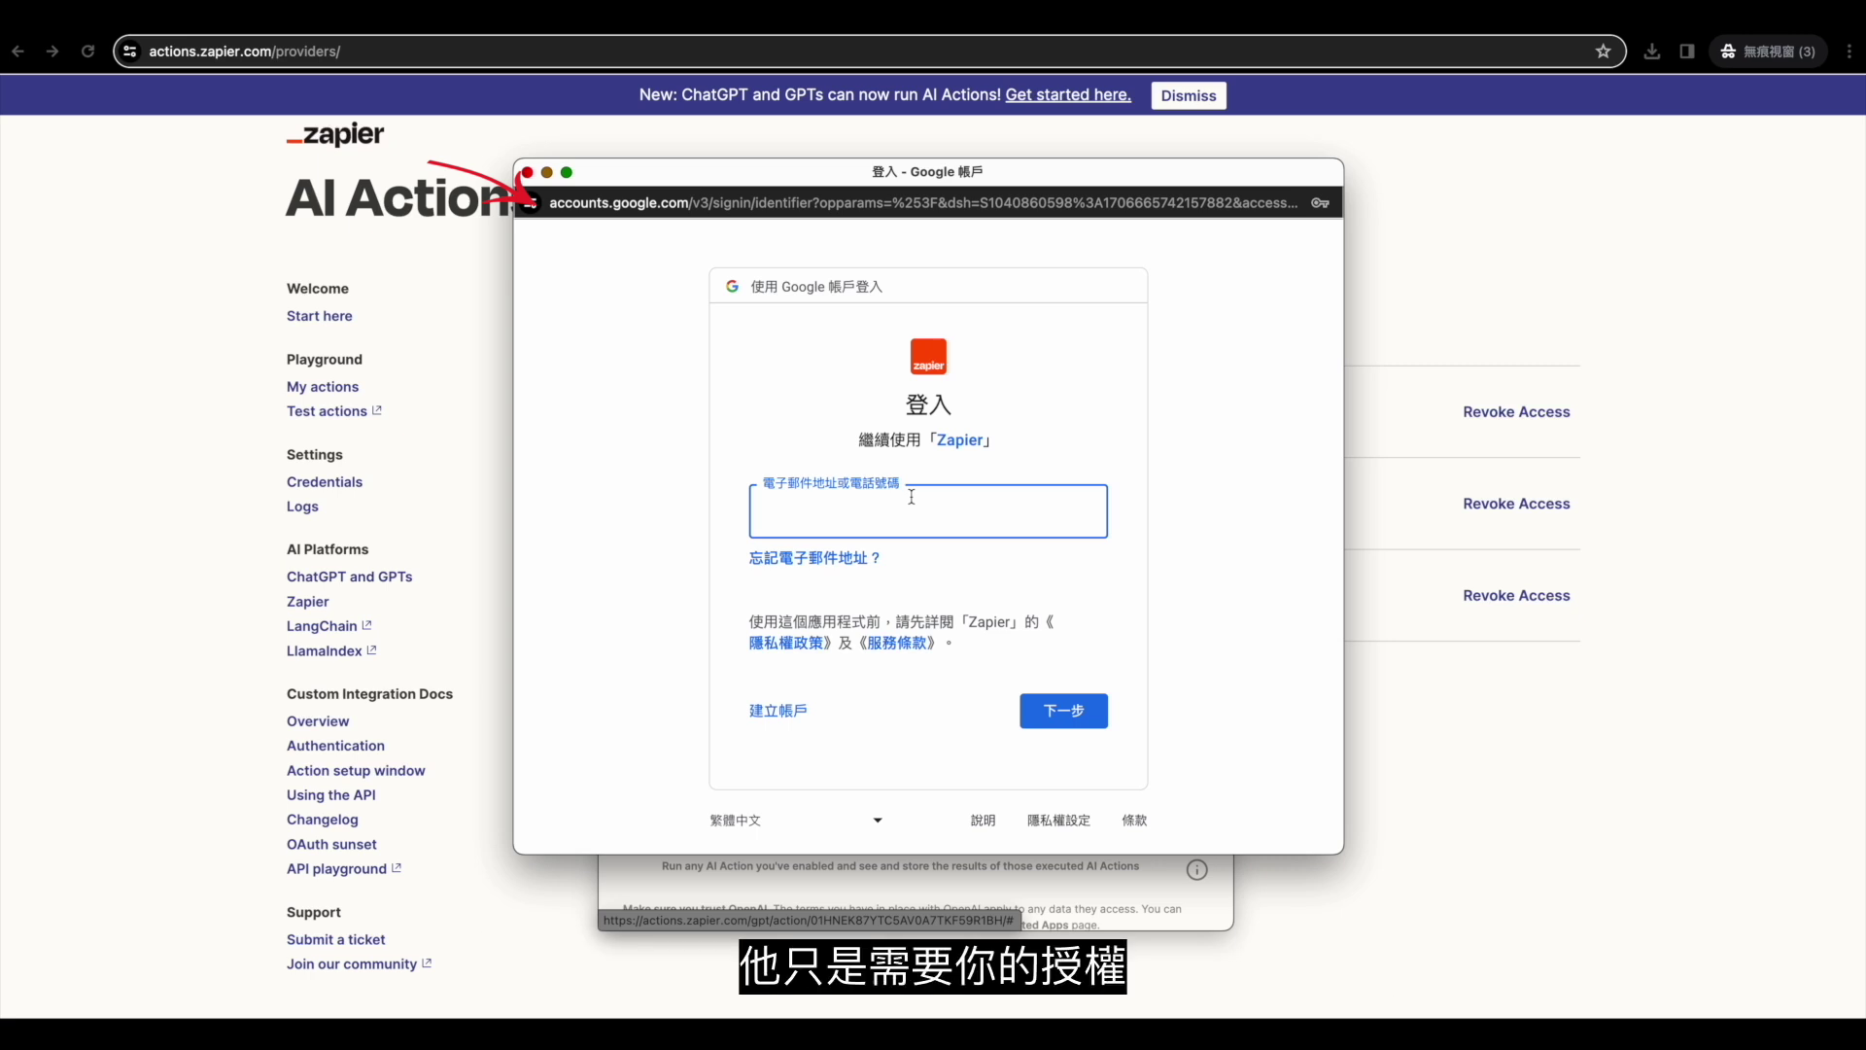
type("c")
left_click(933, 561)
left_click(1085, 728)
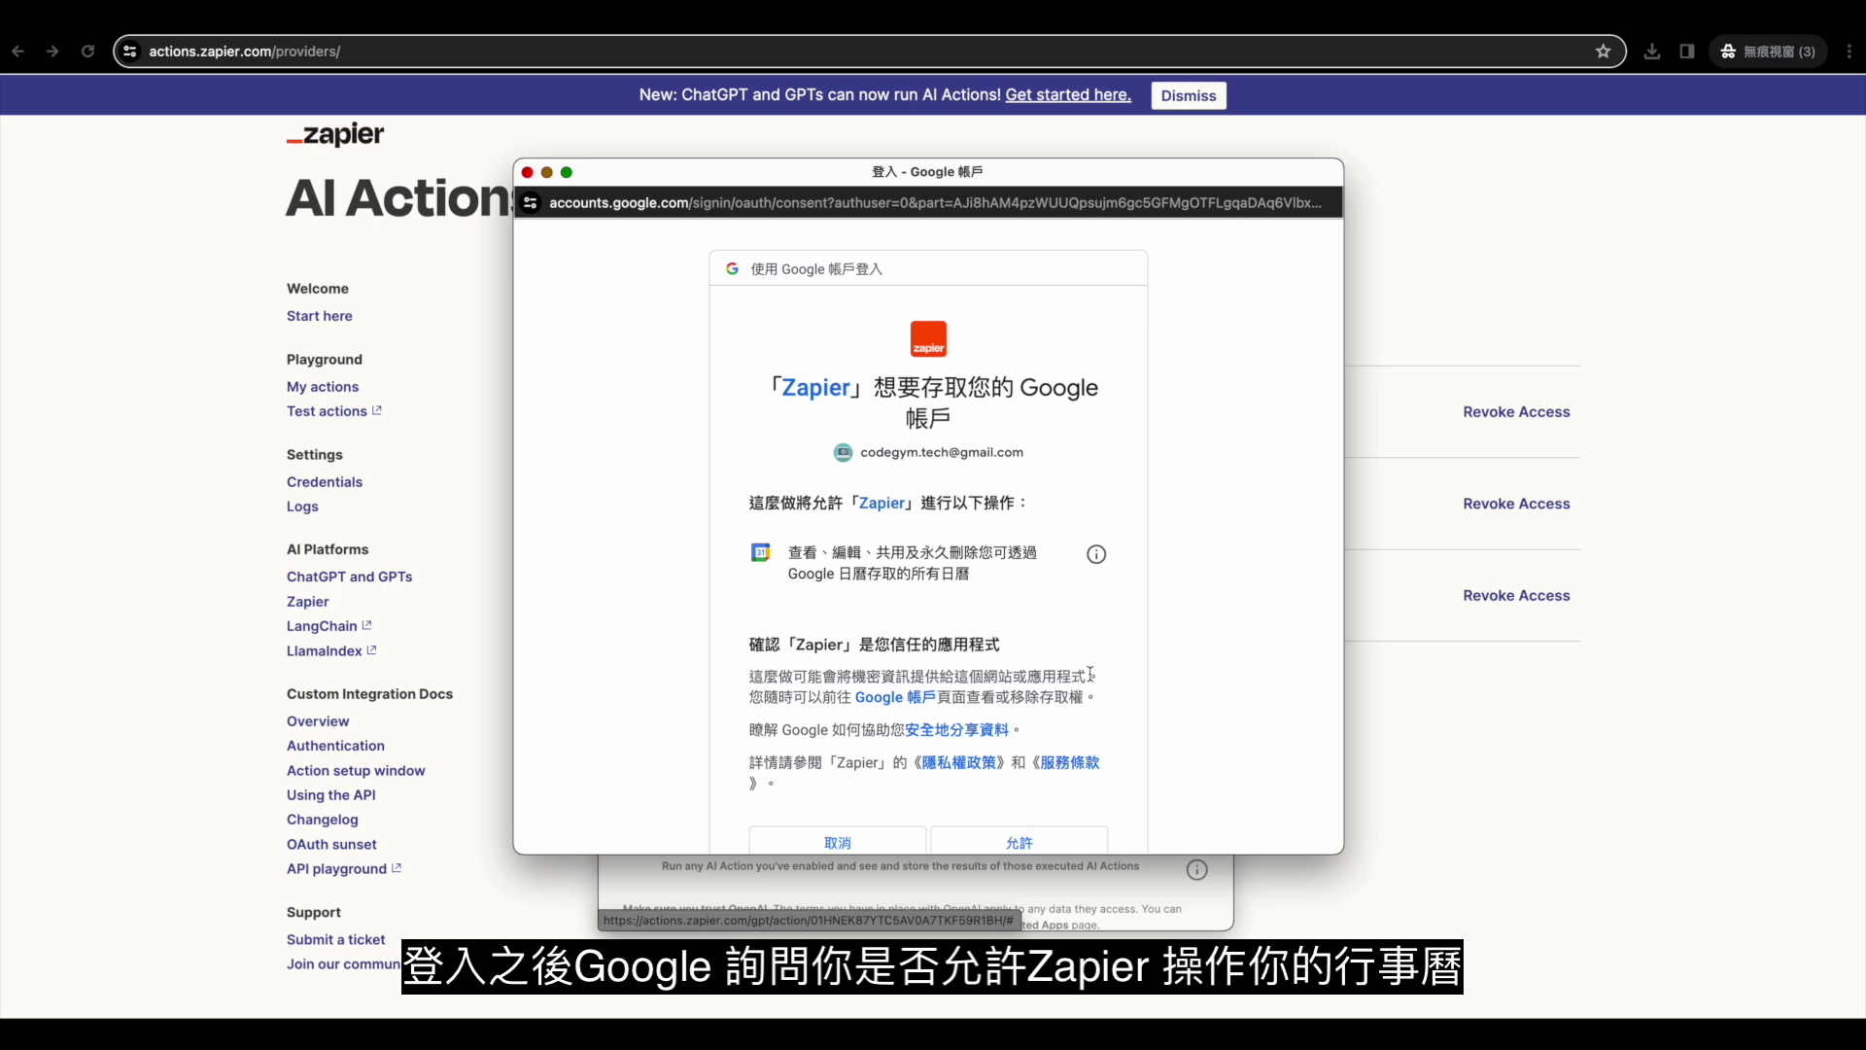
scroll(1114, 635, "down", 1)
left_click(1058, 809)
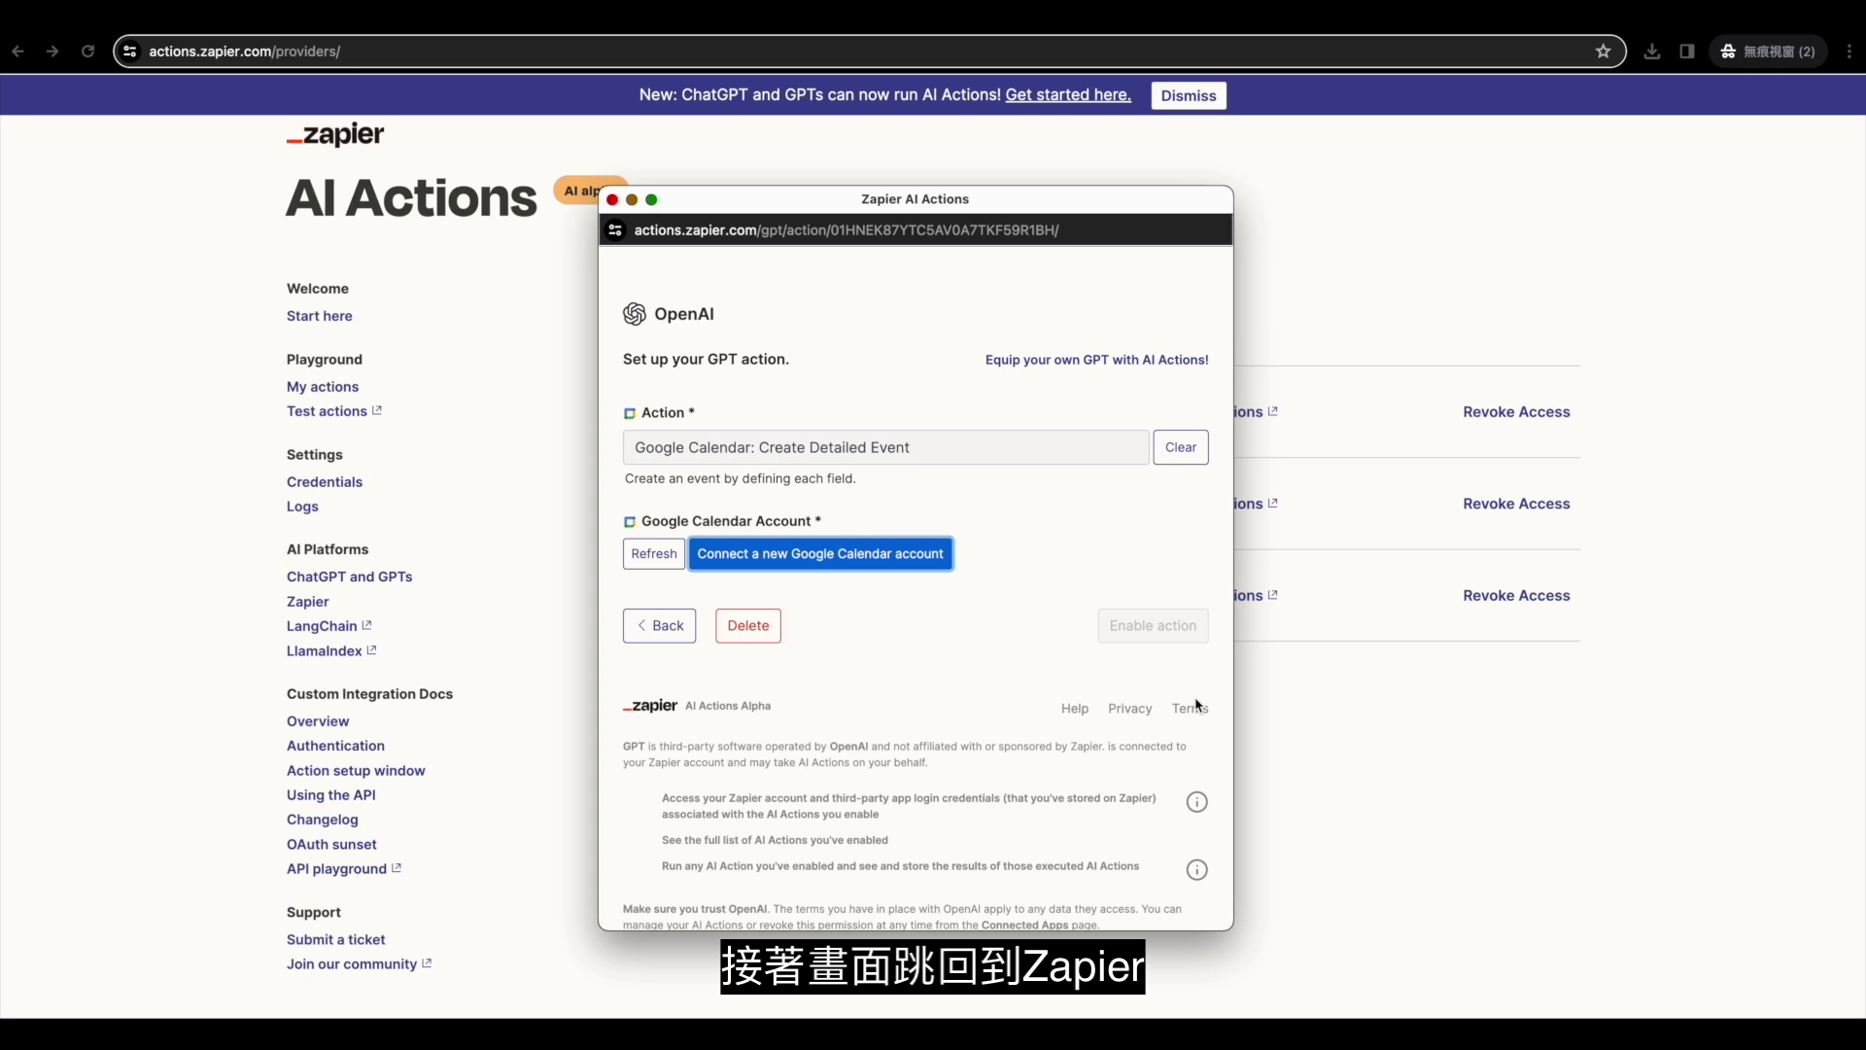
Refresh accounts and set Calendar to a specific value: the connected account's own calendar.
left_click(648, 559)
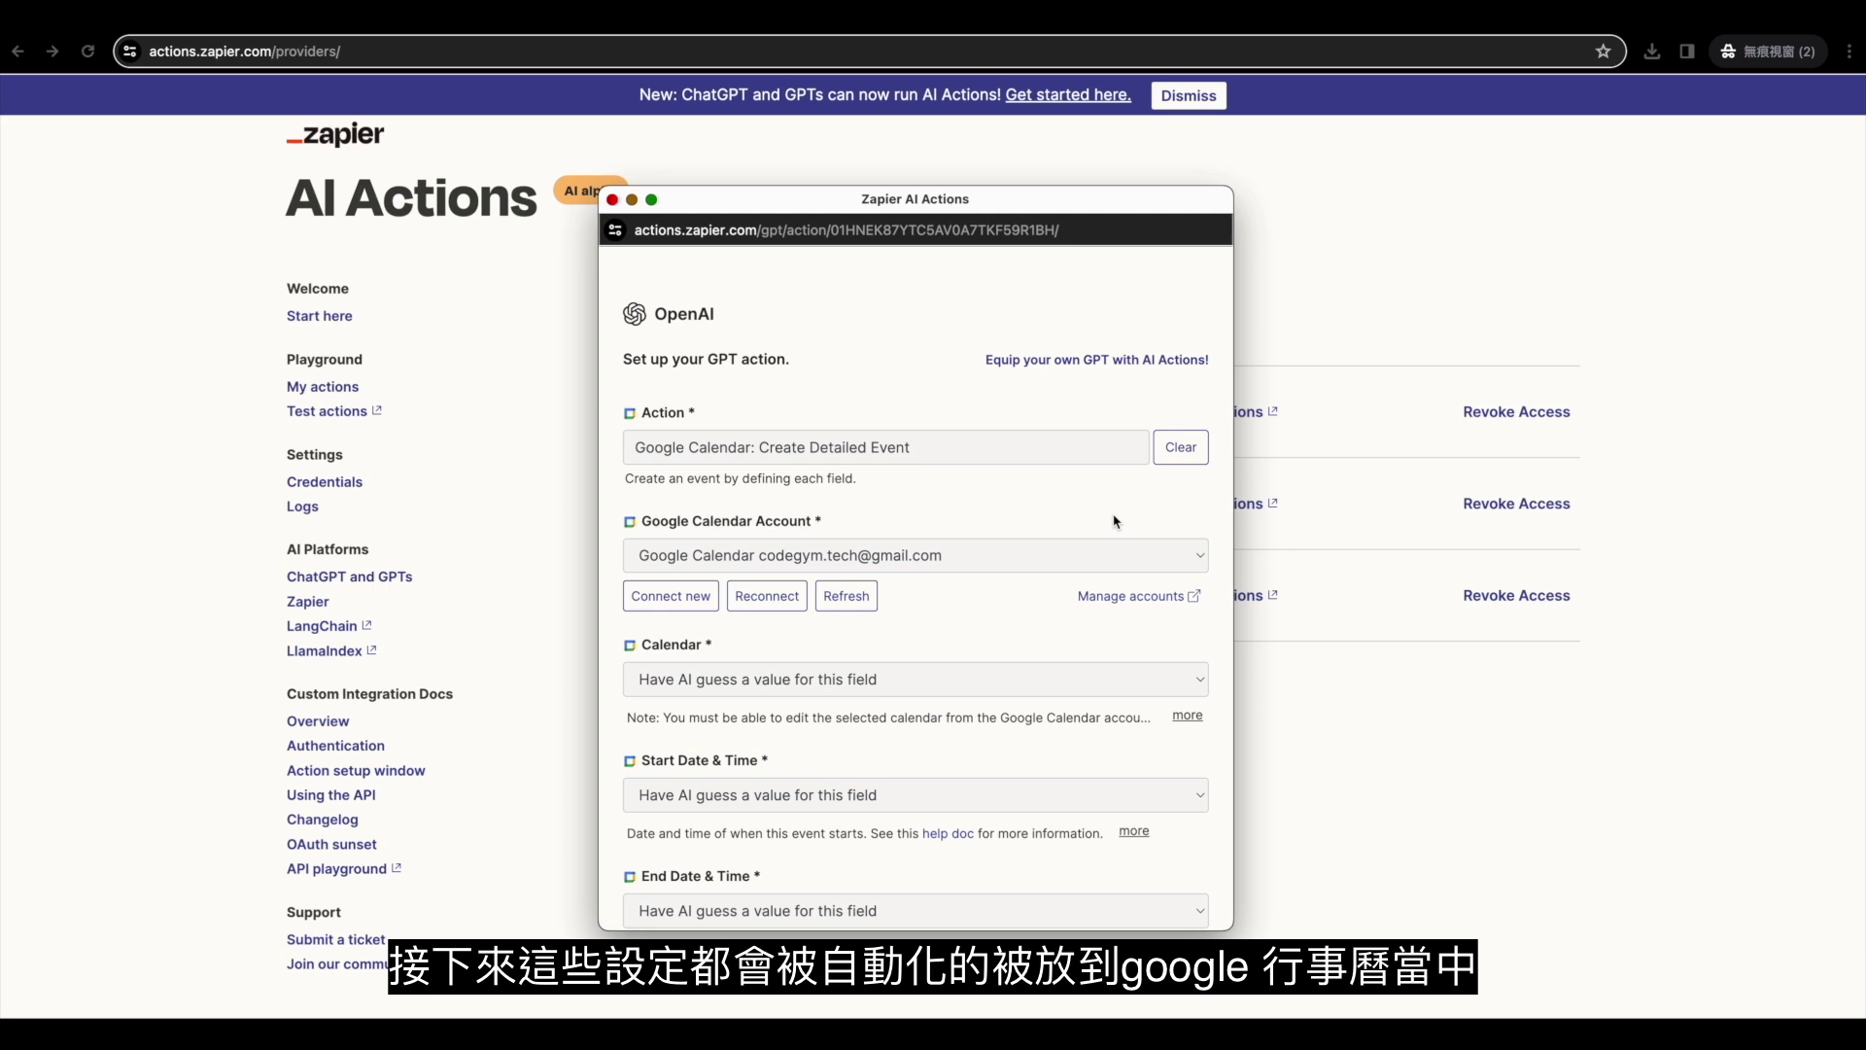
scroll(1116, 522, "down", 5)
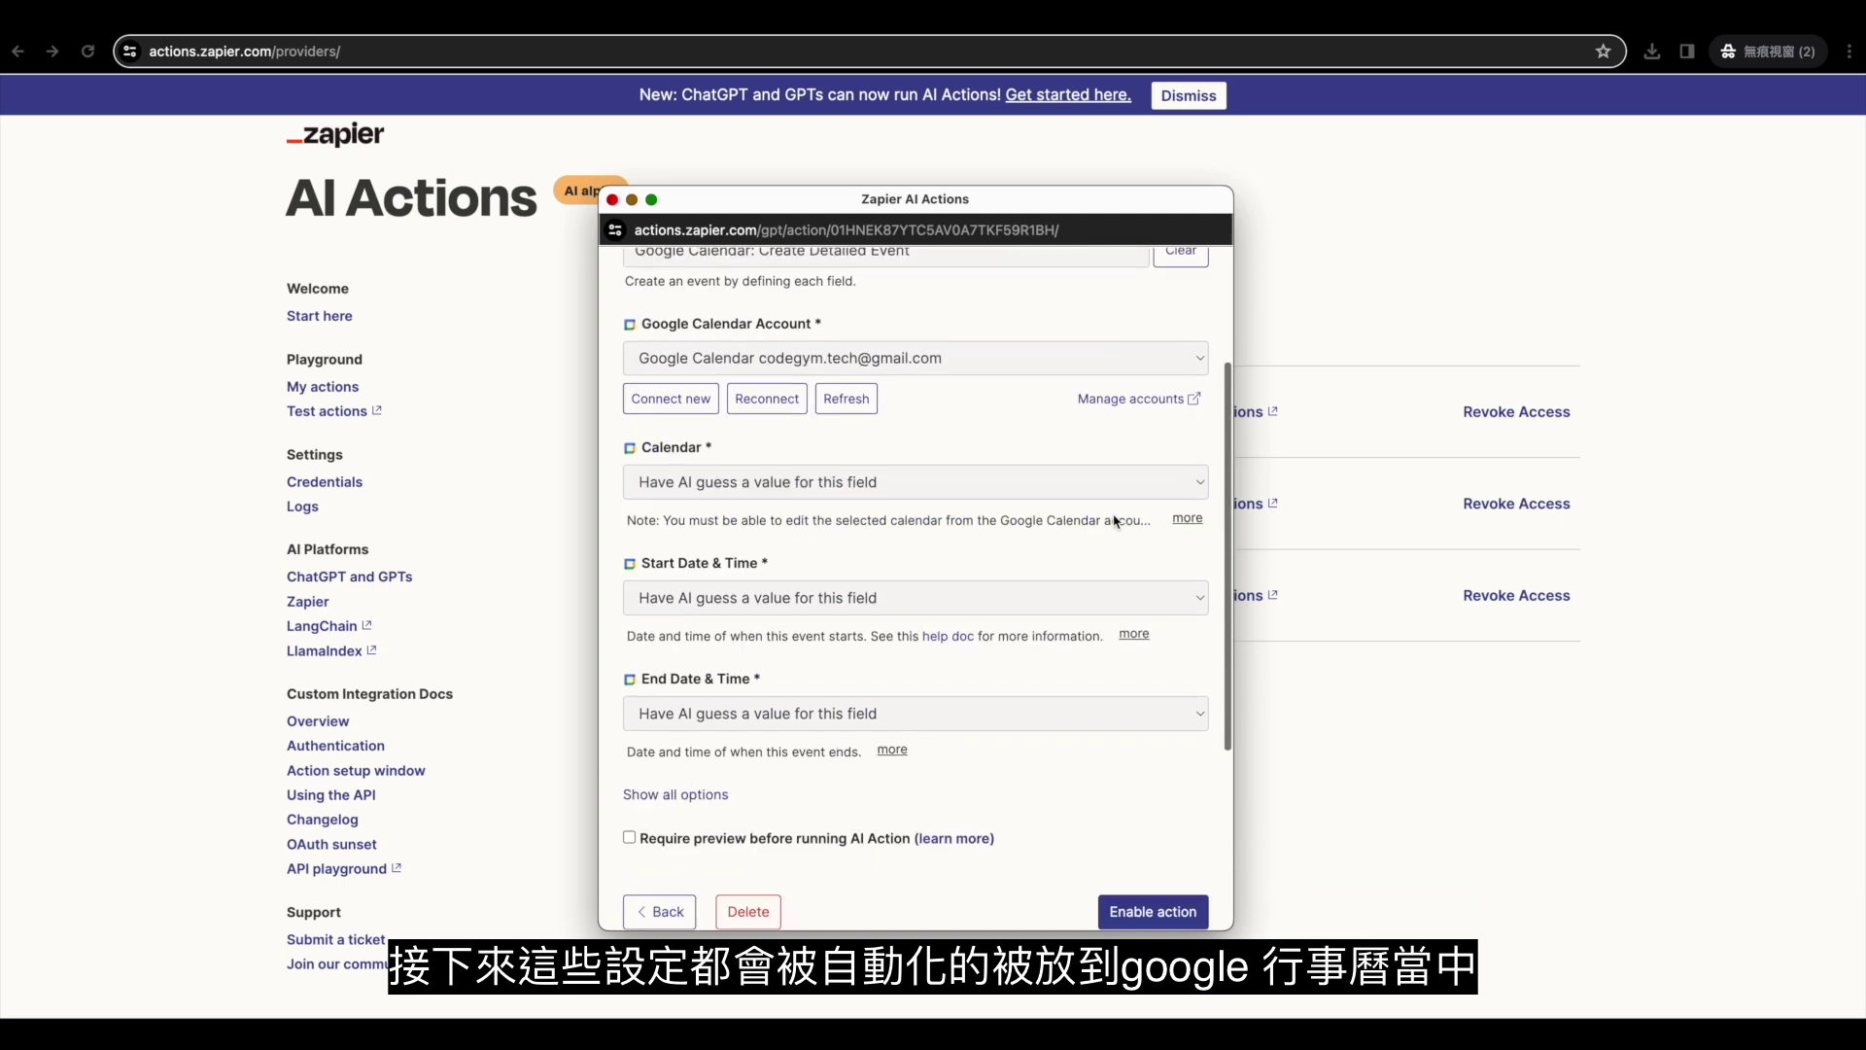
left_click(1157, 484)
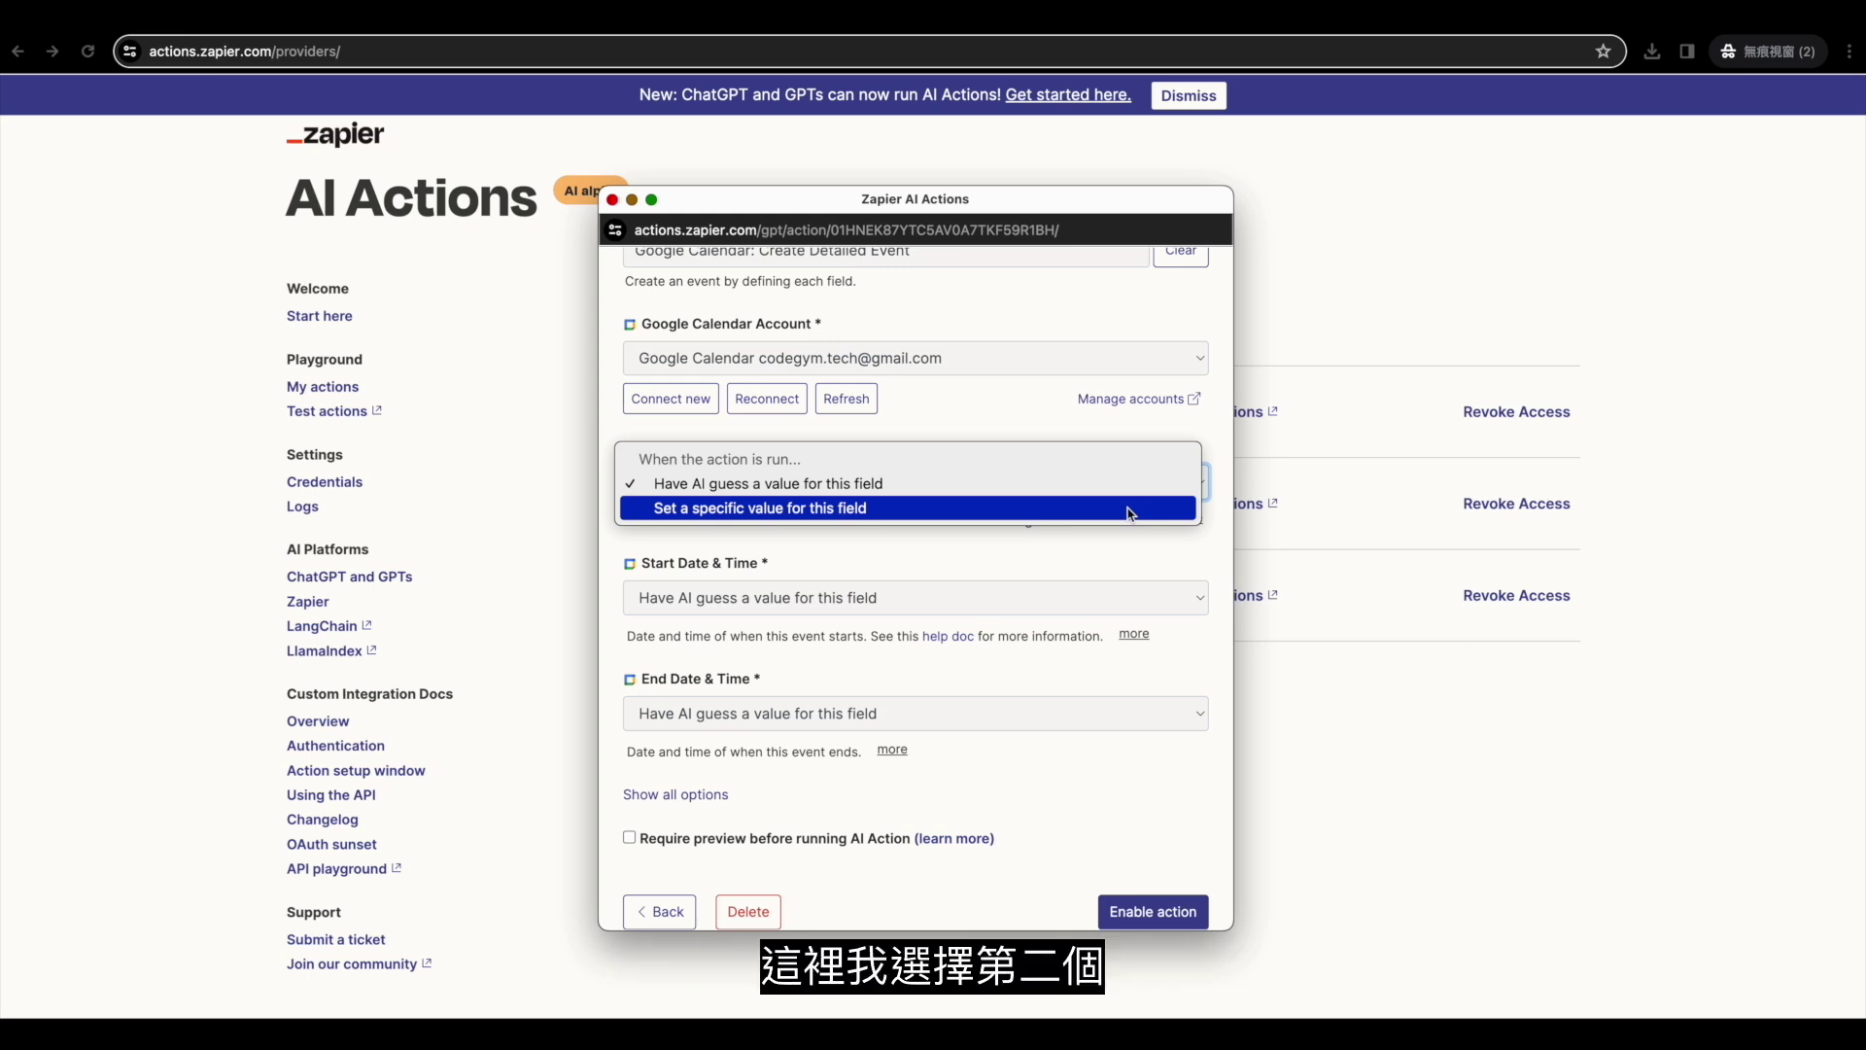
left_click(1130, 508)
left_click(1076, 524)
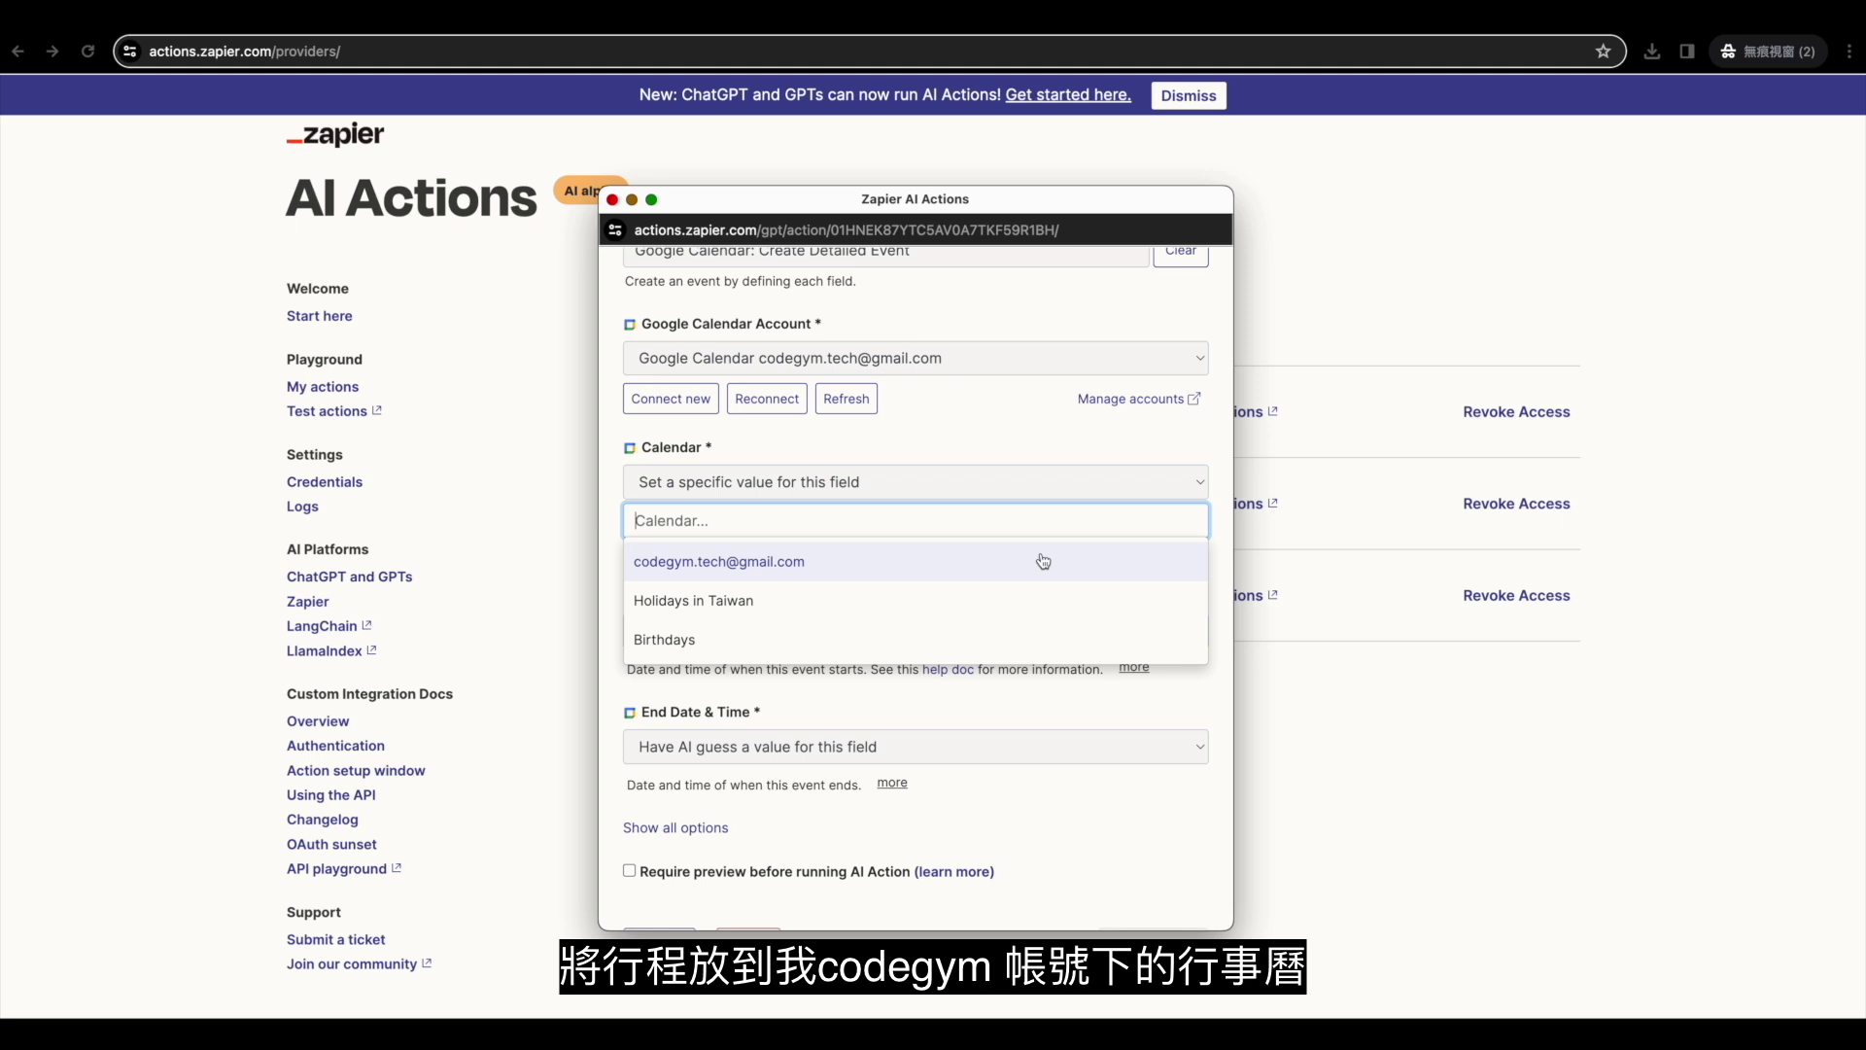
left_click(1043, 562)
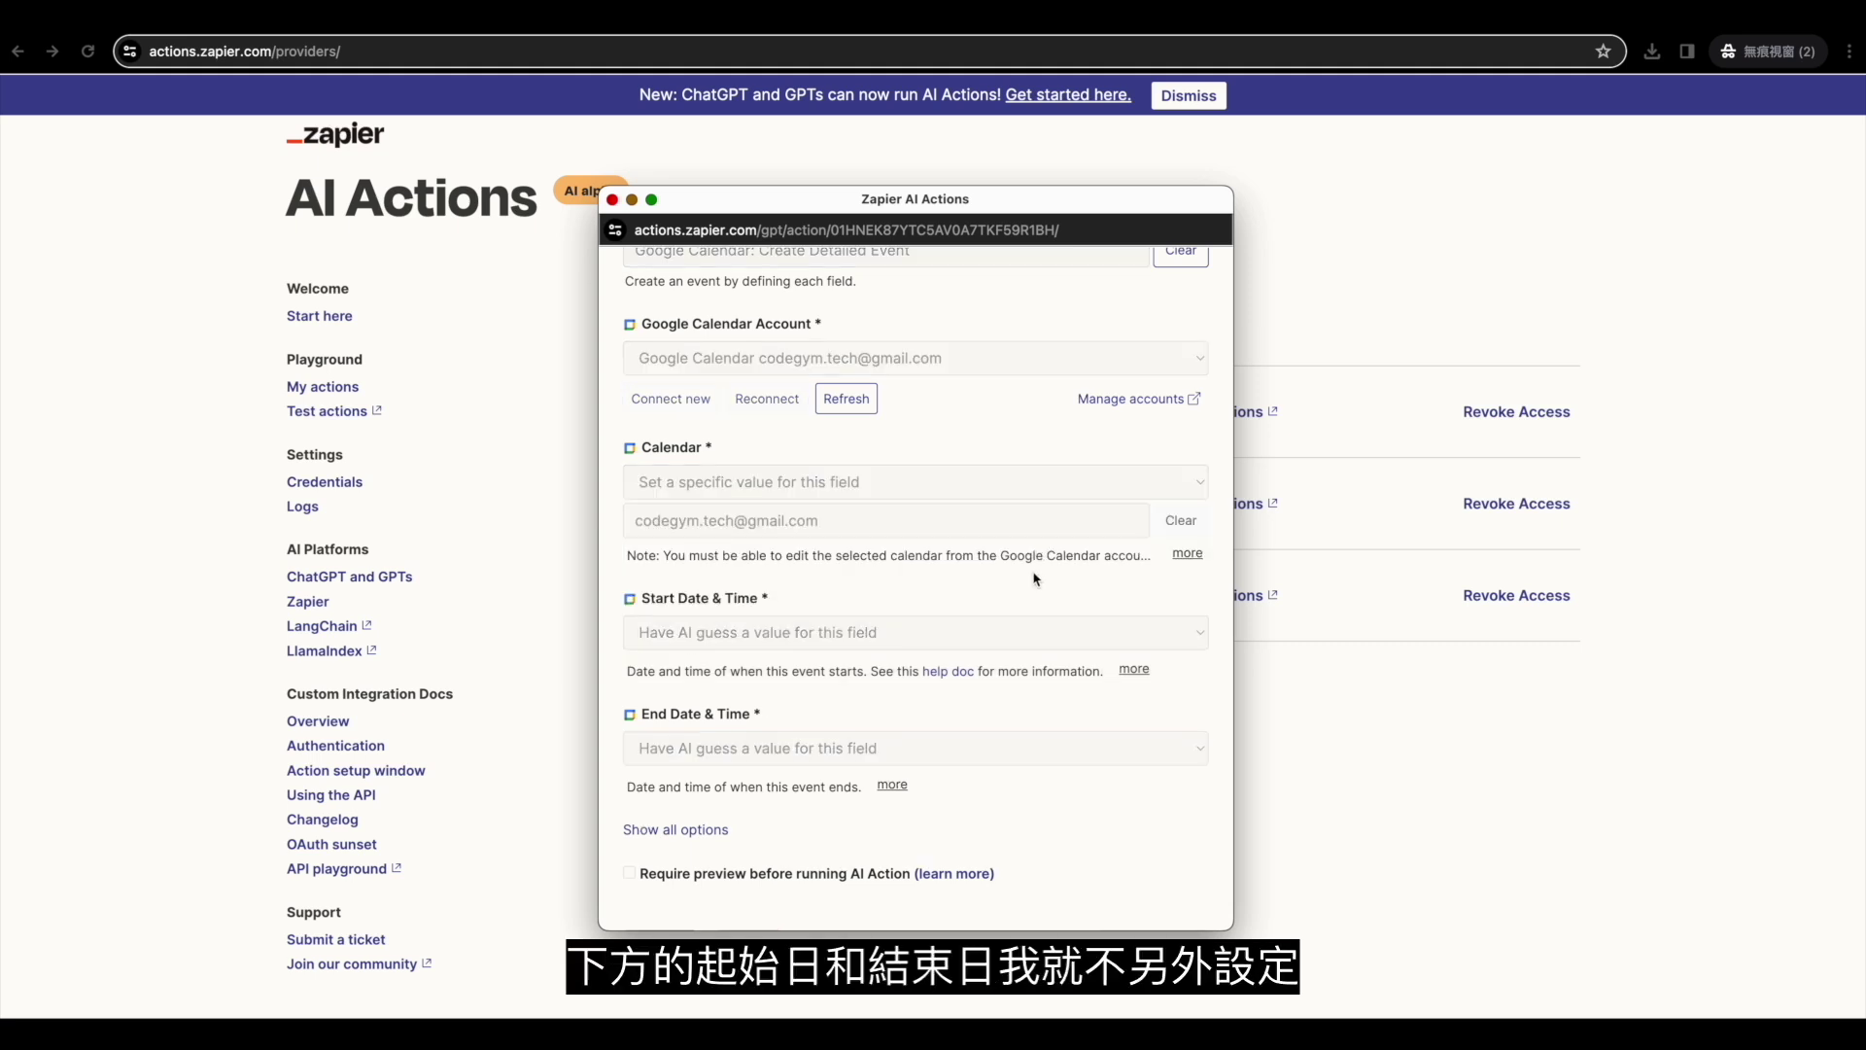
scroll(1036, 579, "down", 3)
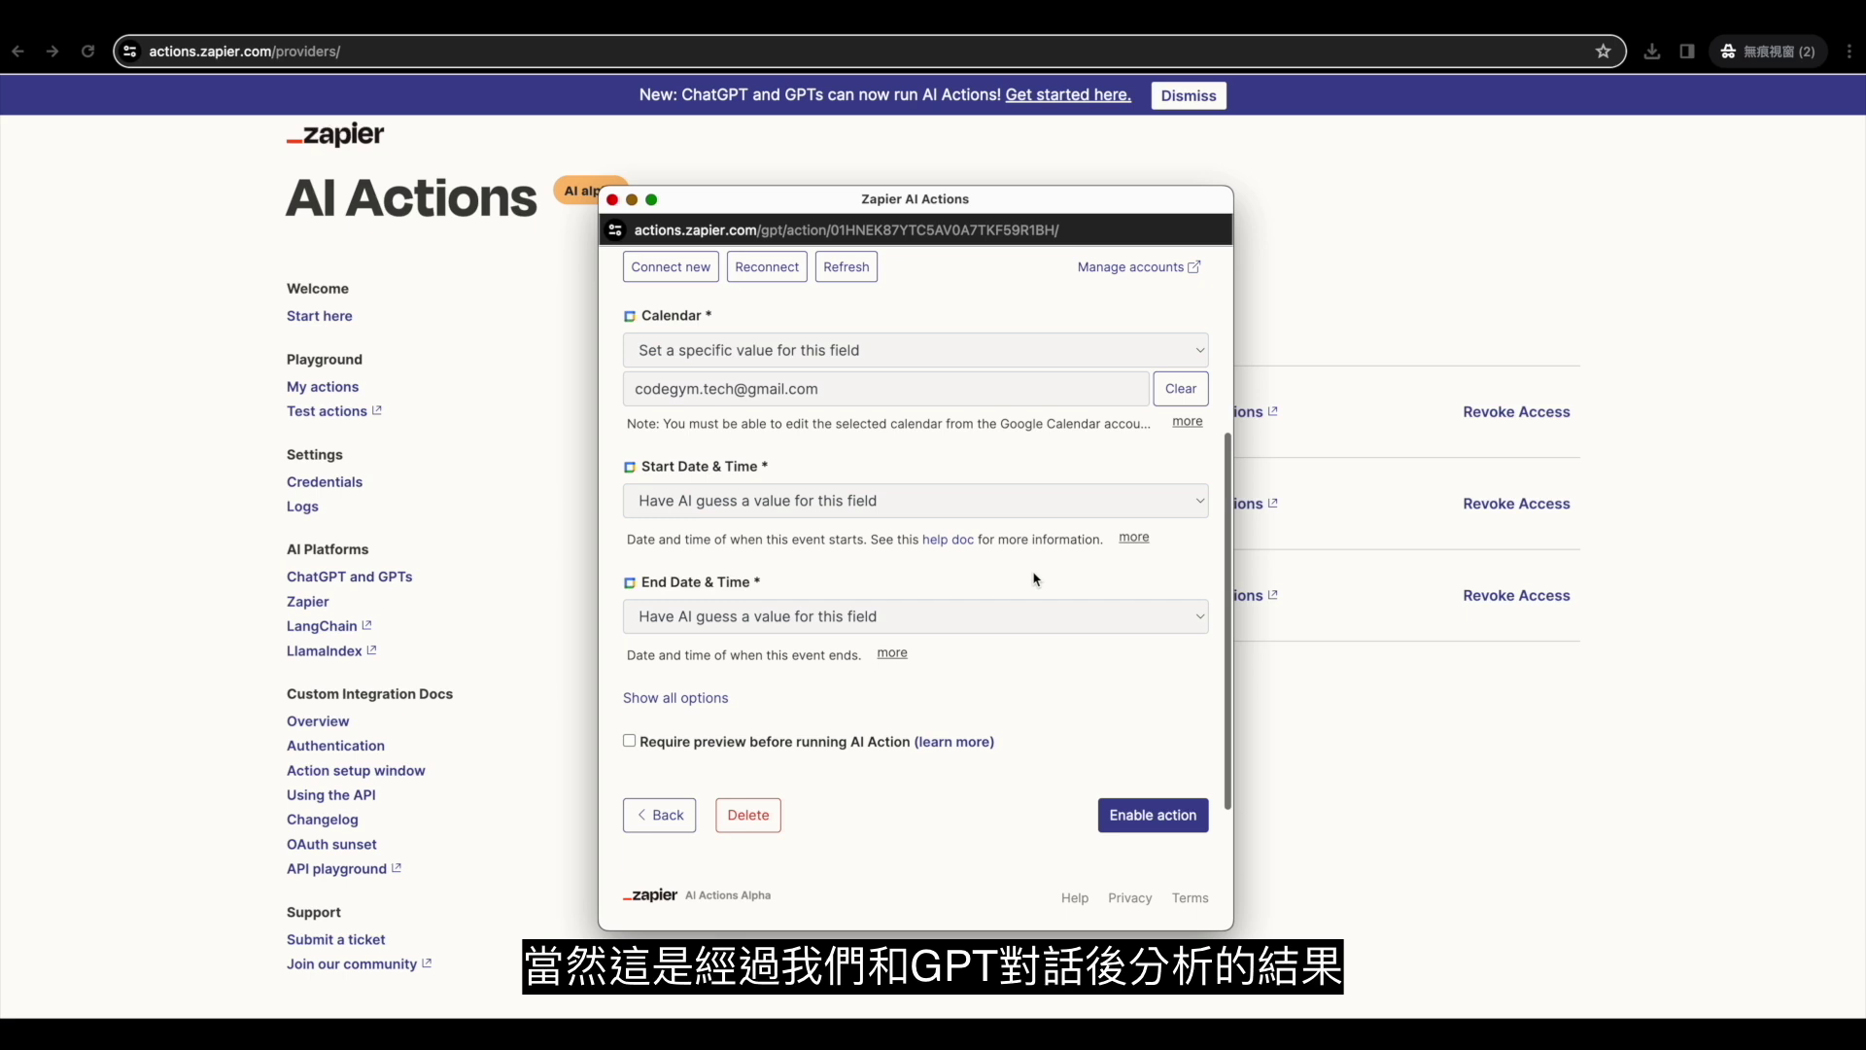
Show all optional event fields and let AI guess the Summary and Description.
scroll(1036, 578, "down", 1)
left_click(686, 677)
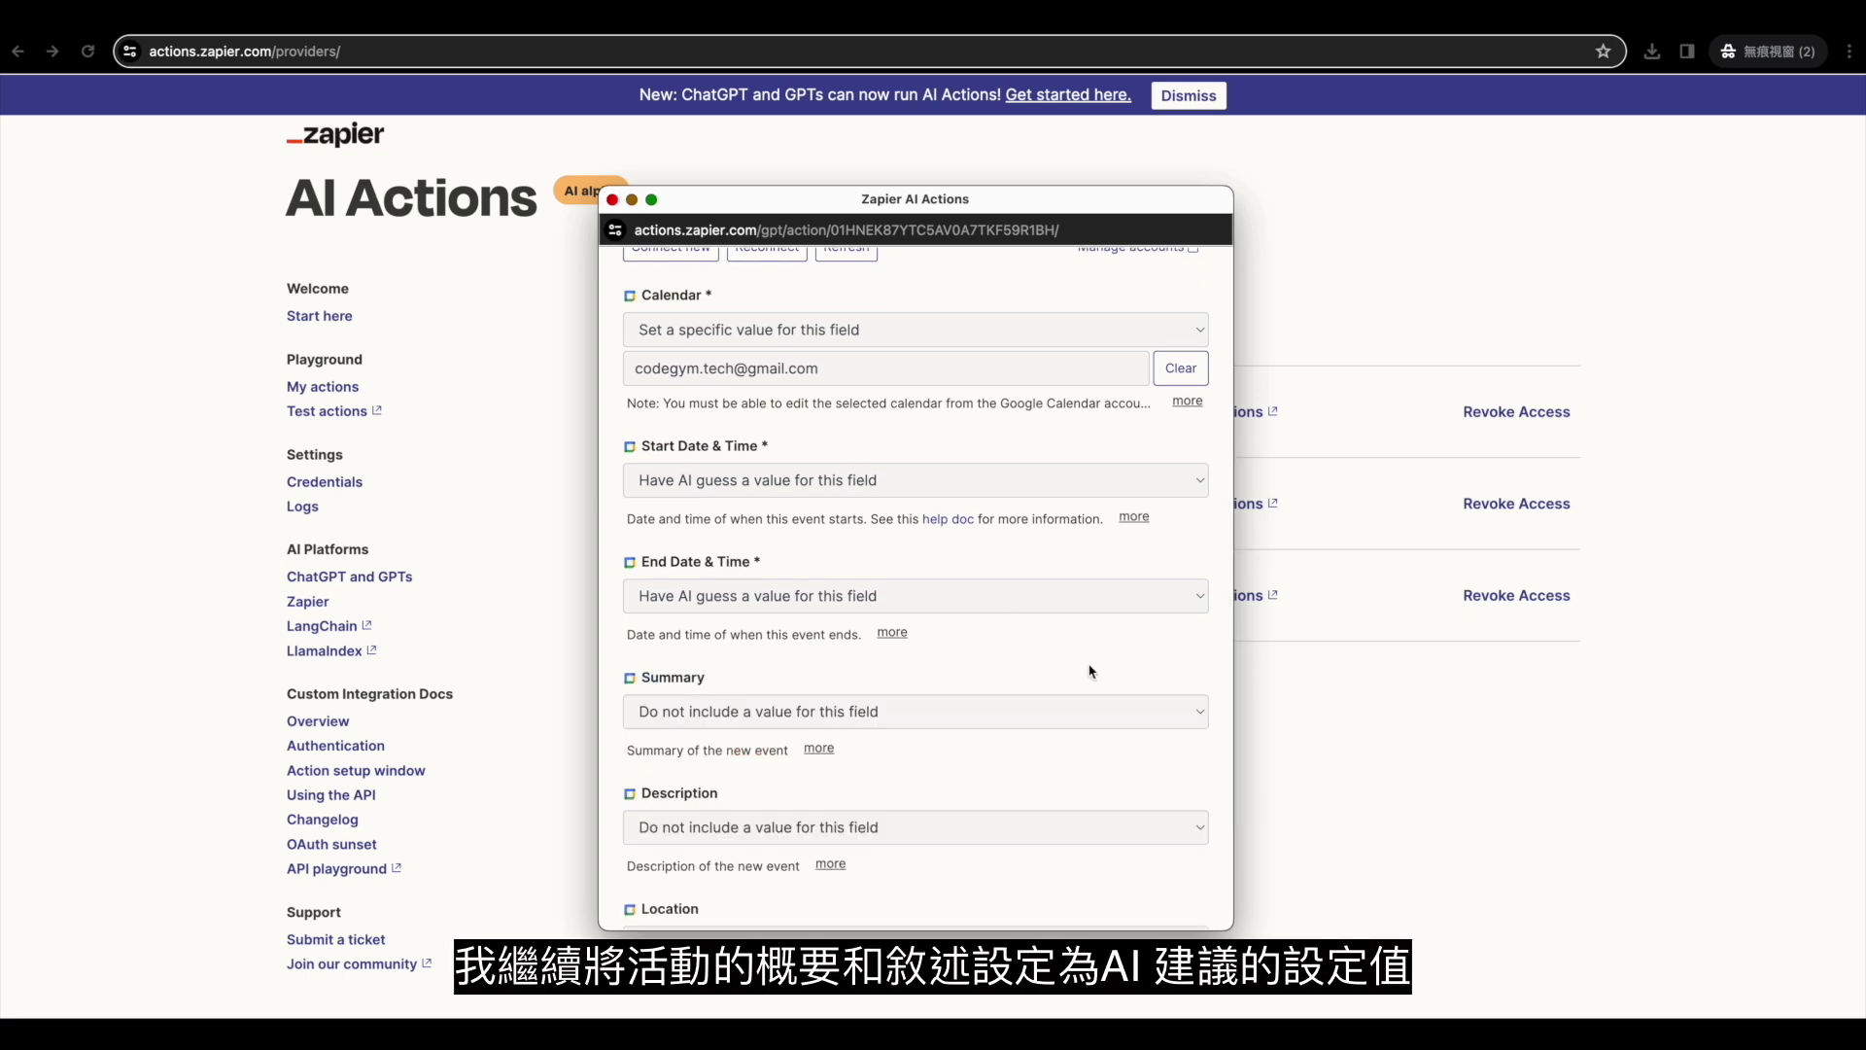
scroll(1091, 670, "down", 3)
left_click(940, 626)
left_click(940, 645)
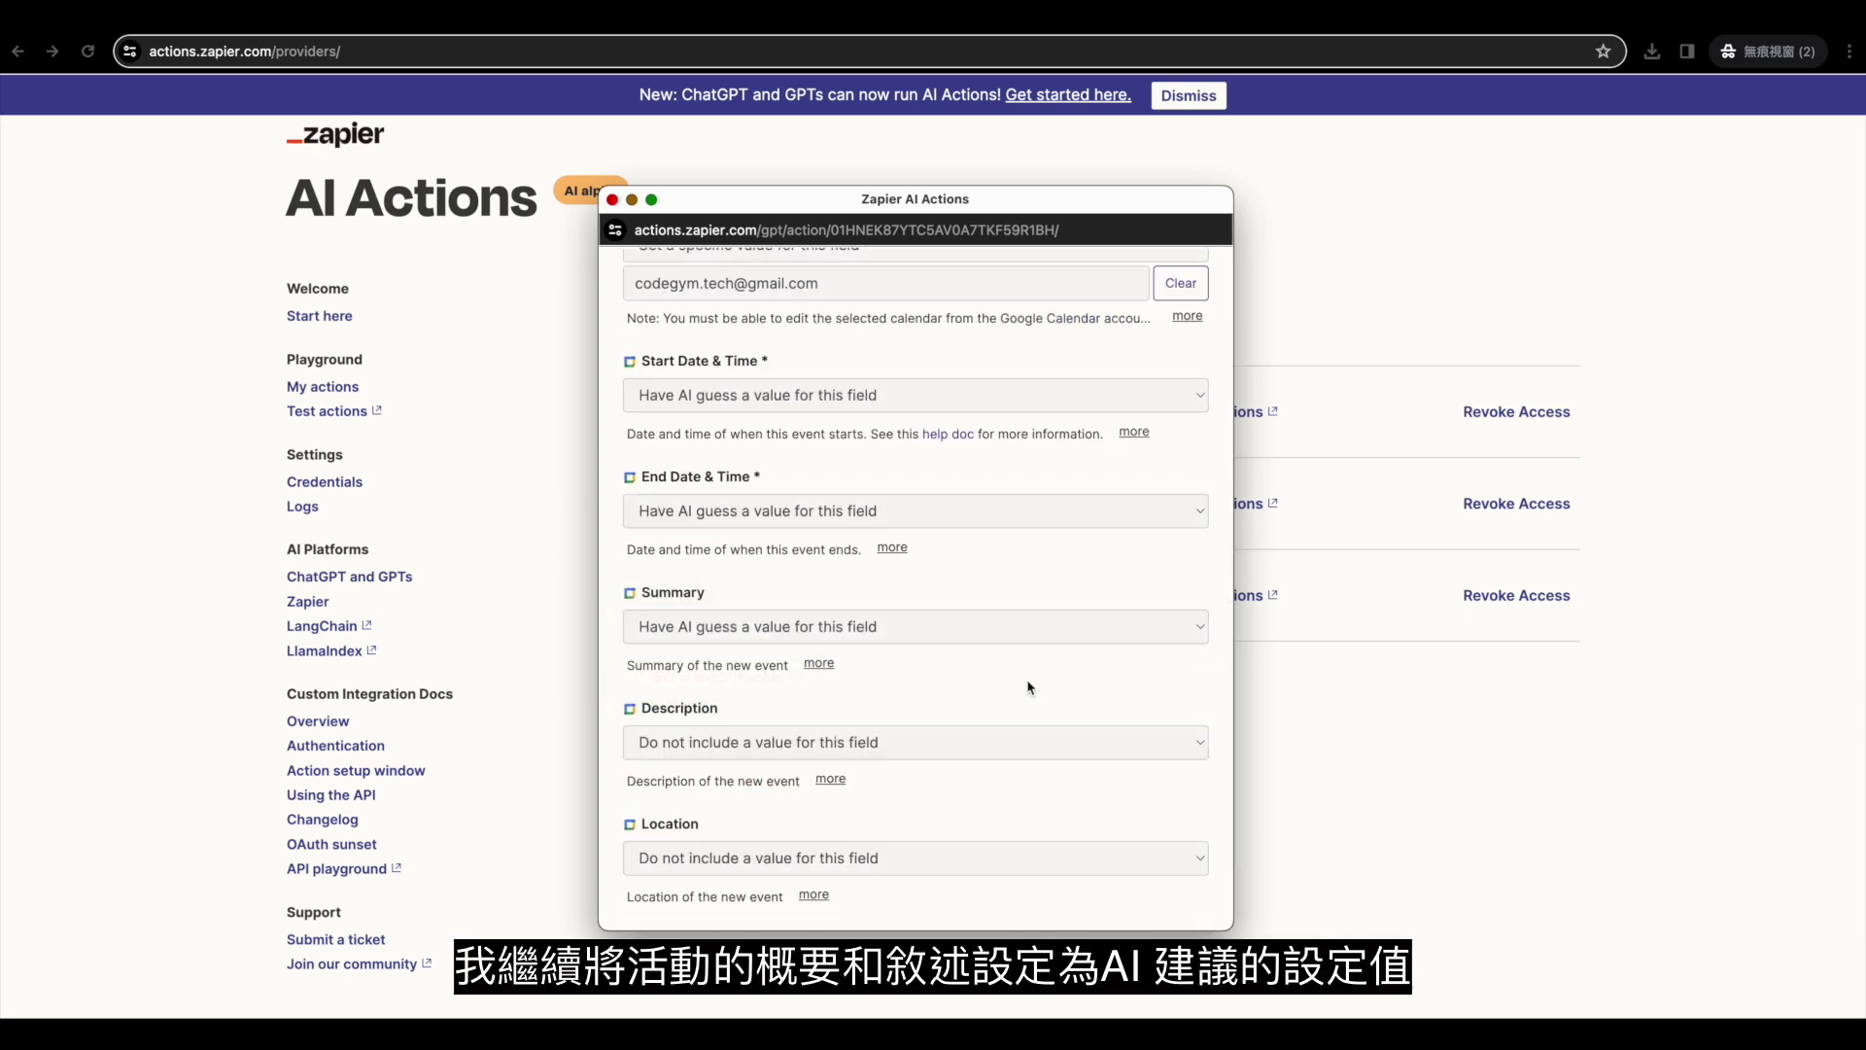
scroll(1028, 687, "down", 4)
left_click(1045, 612)
left_click(1048, 629)
Let AI guess the event Location too, then scroll to the bottom of the form.
scroll(1032, 671, "down", 3)
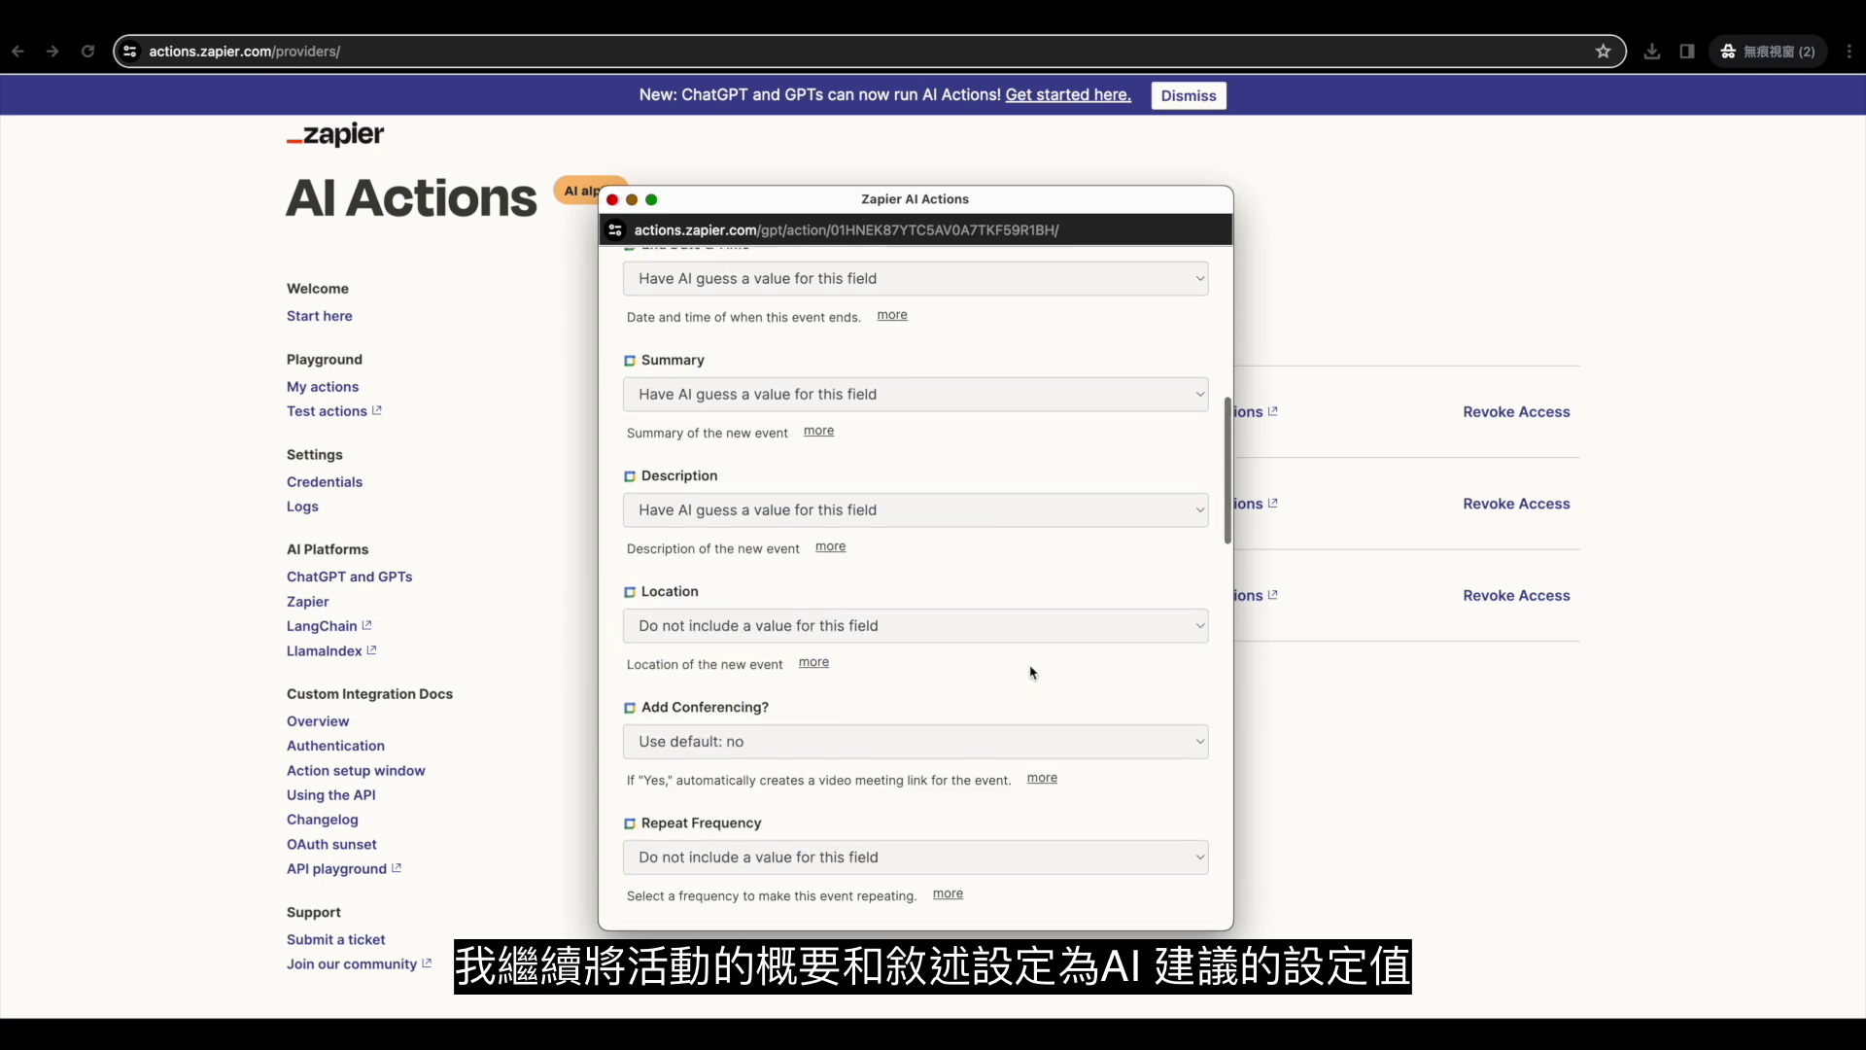
scroll(1032, 672, "down", 1)
left_click(1042, 598)
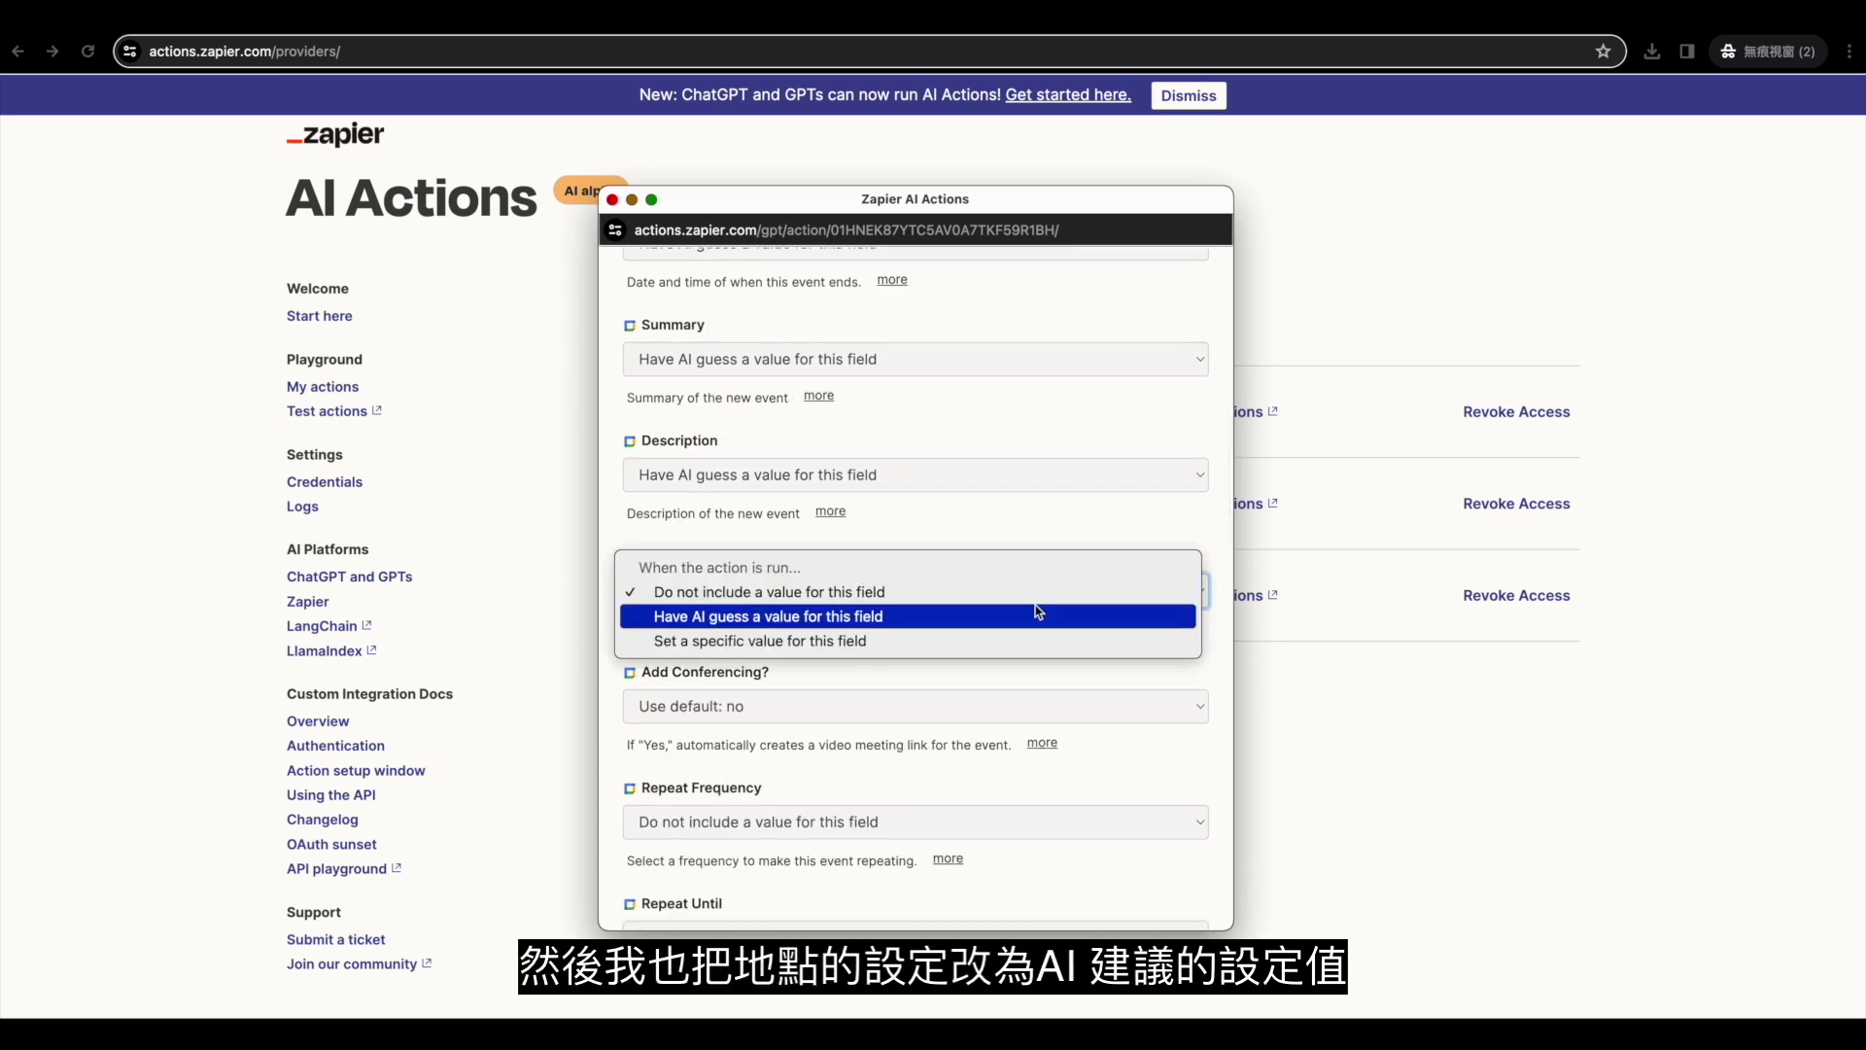
left_click(1039, 614)
scroll(1029, 649, "down", 10)
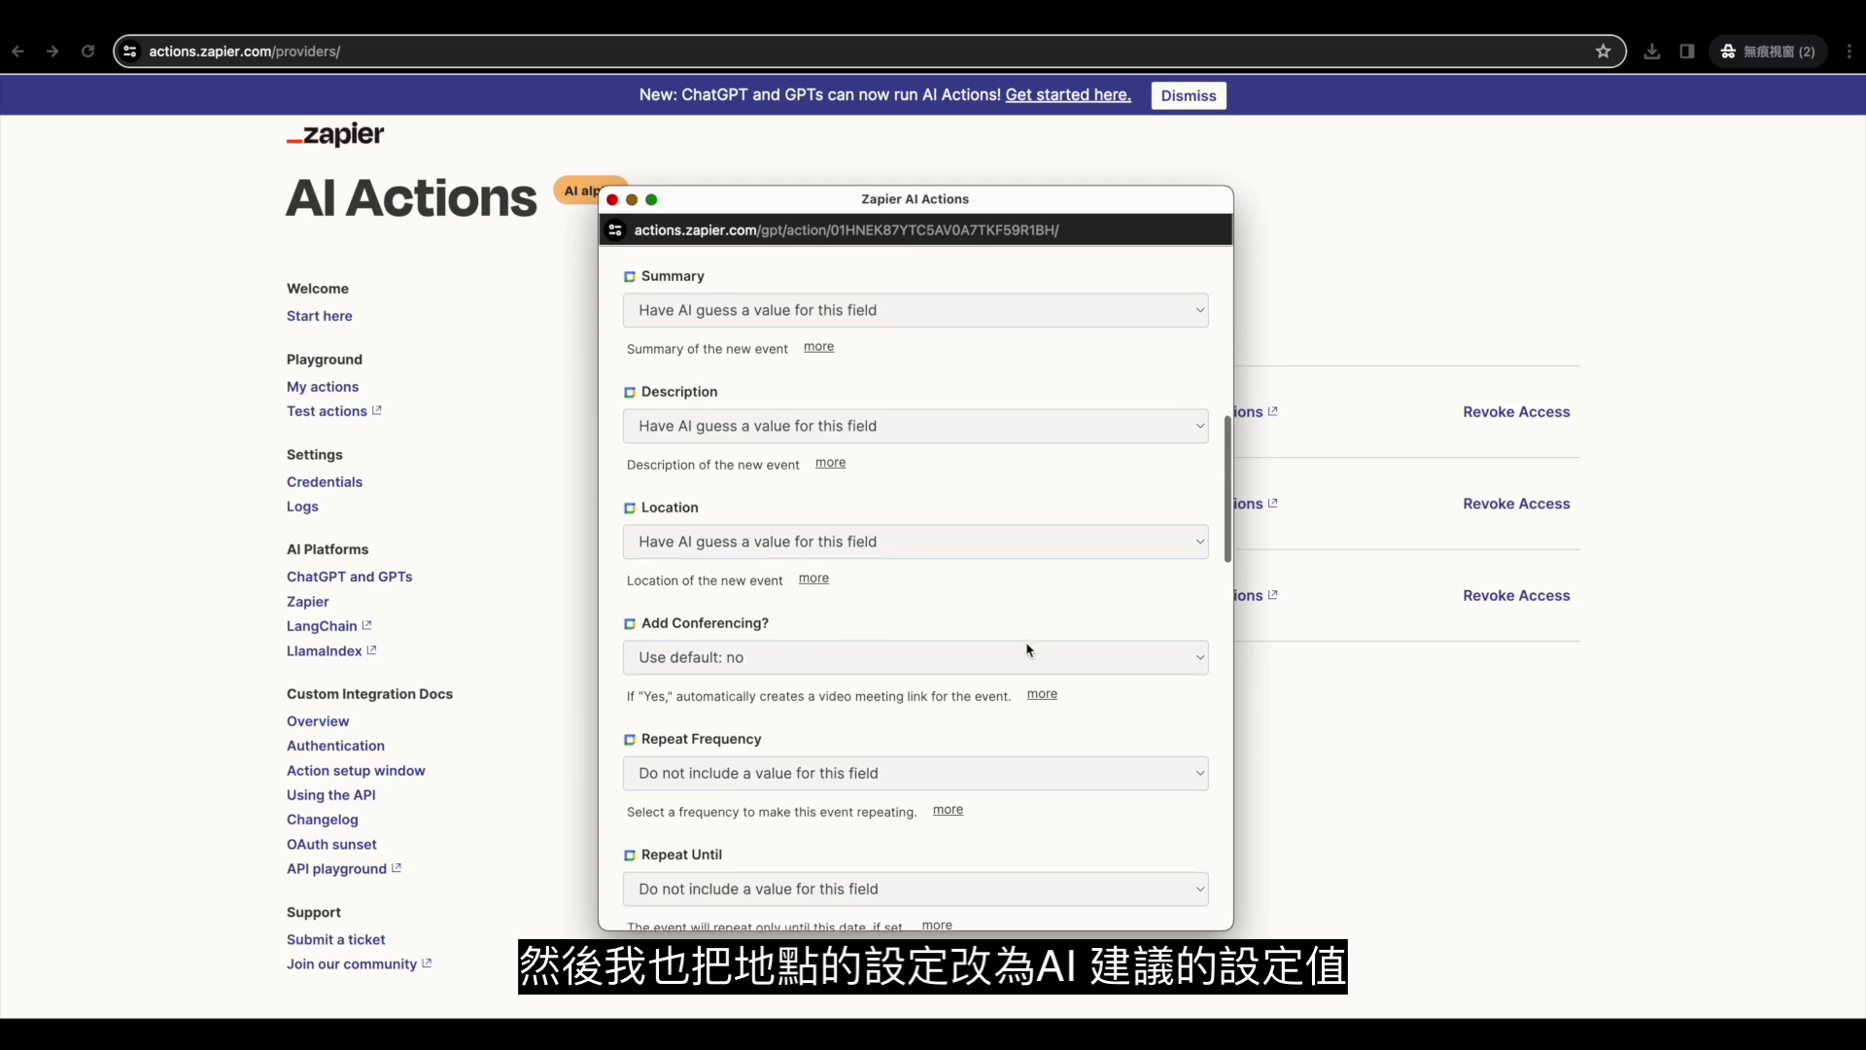
scroll(1028, 649, "down", 20)
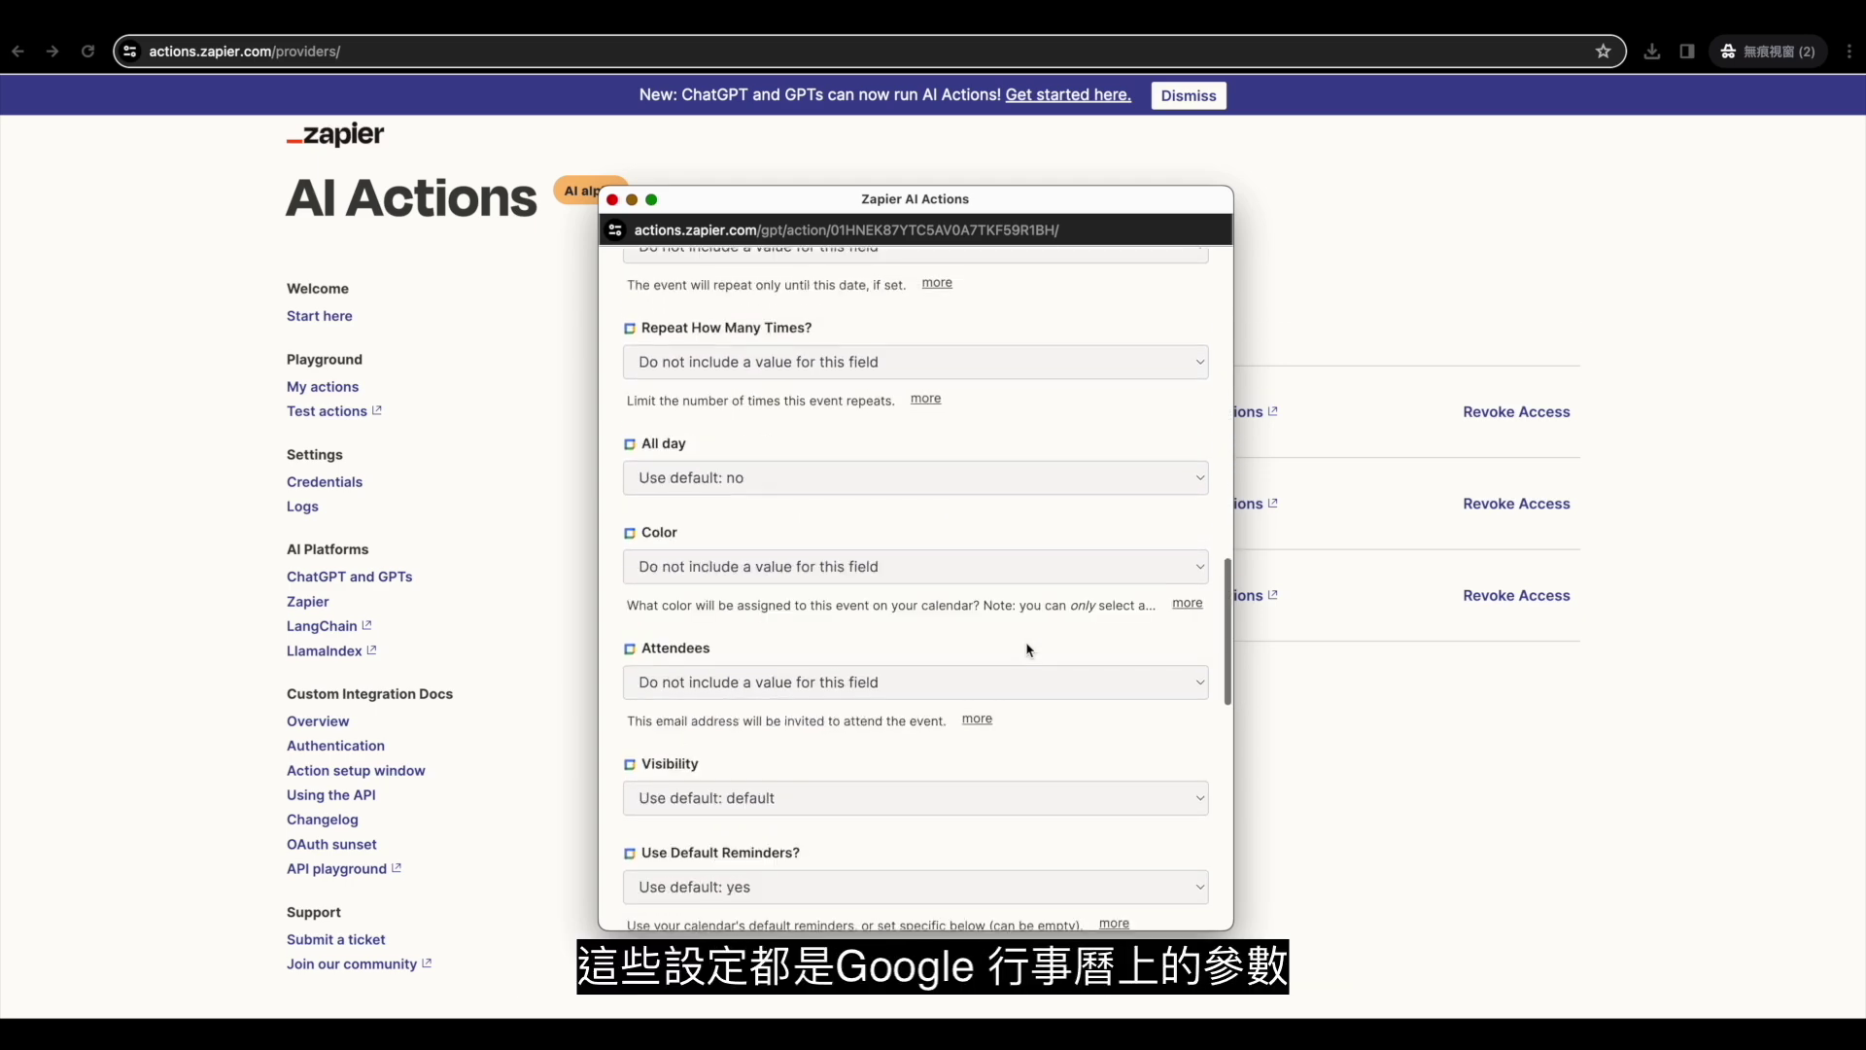
scroll(1029, 649, "down", 5)
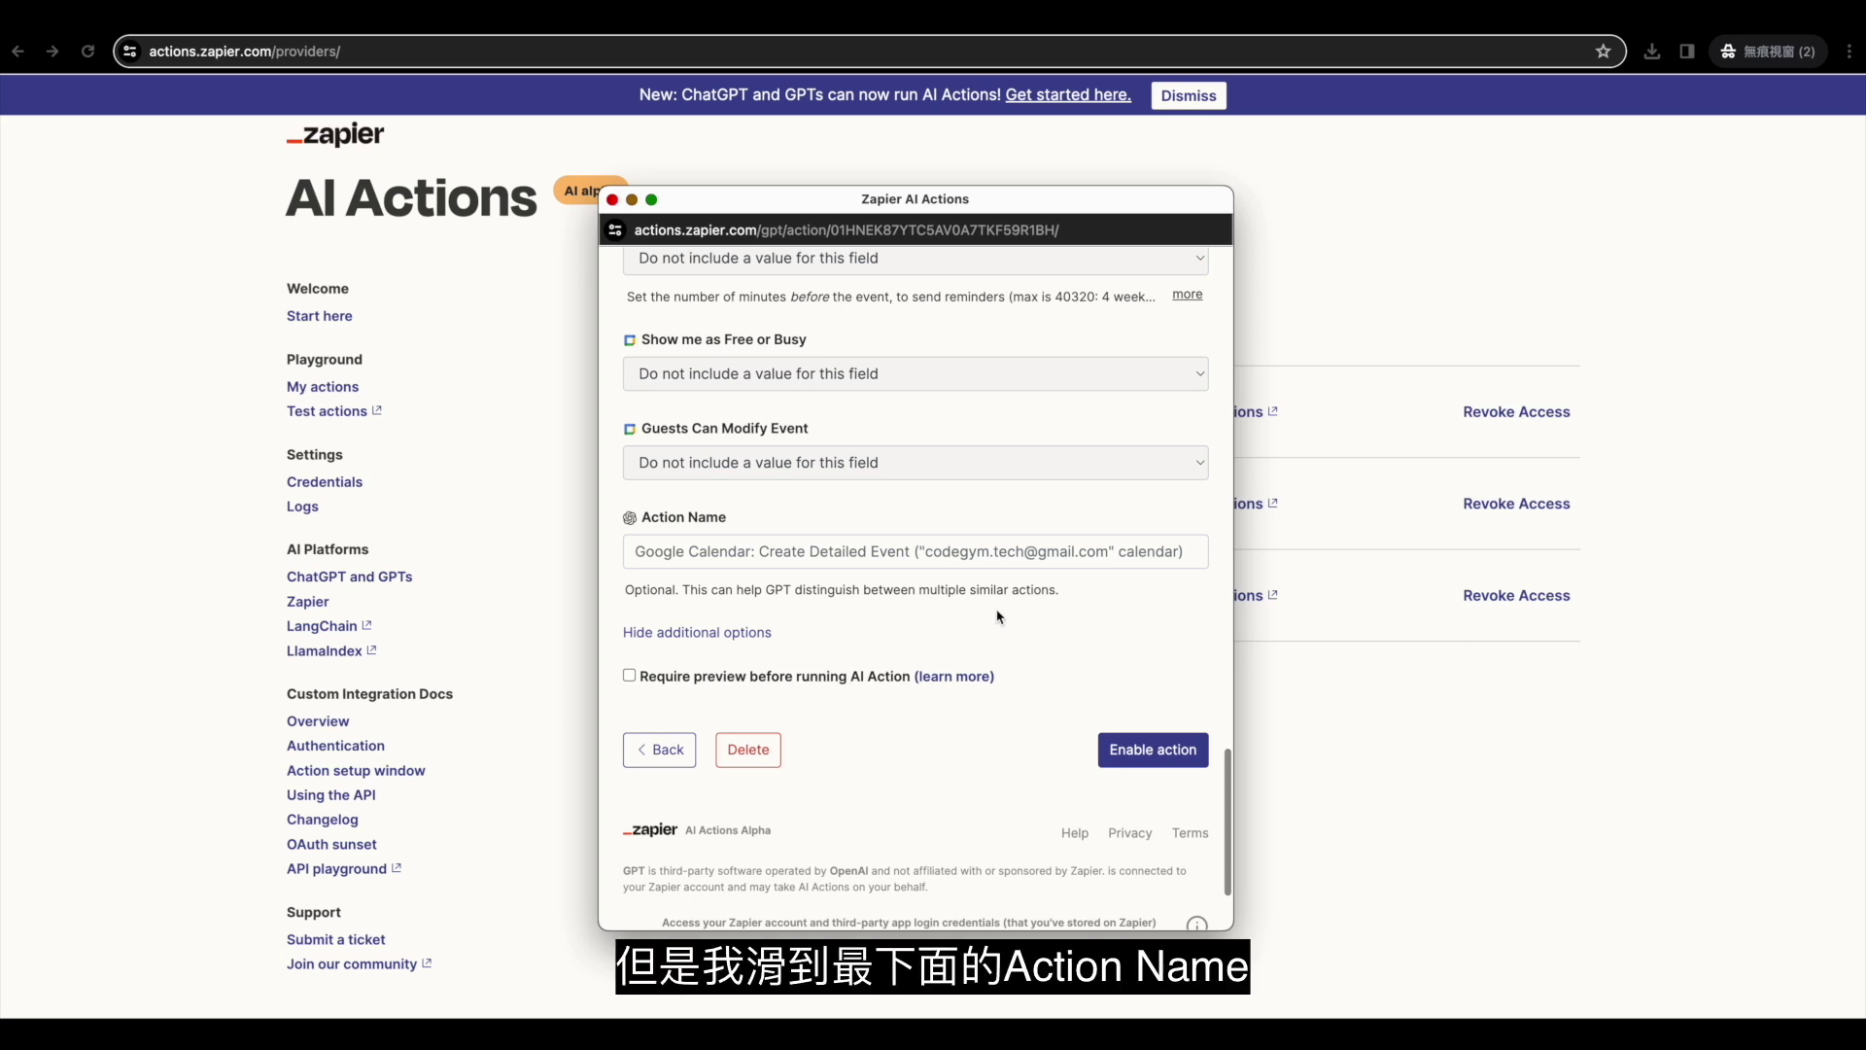
Name the action 'Add to calendar' and enable it.
left_click(977, 553)
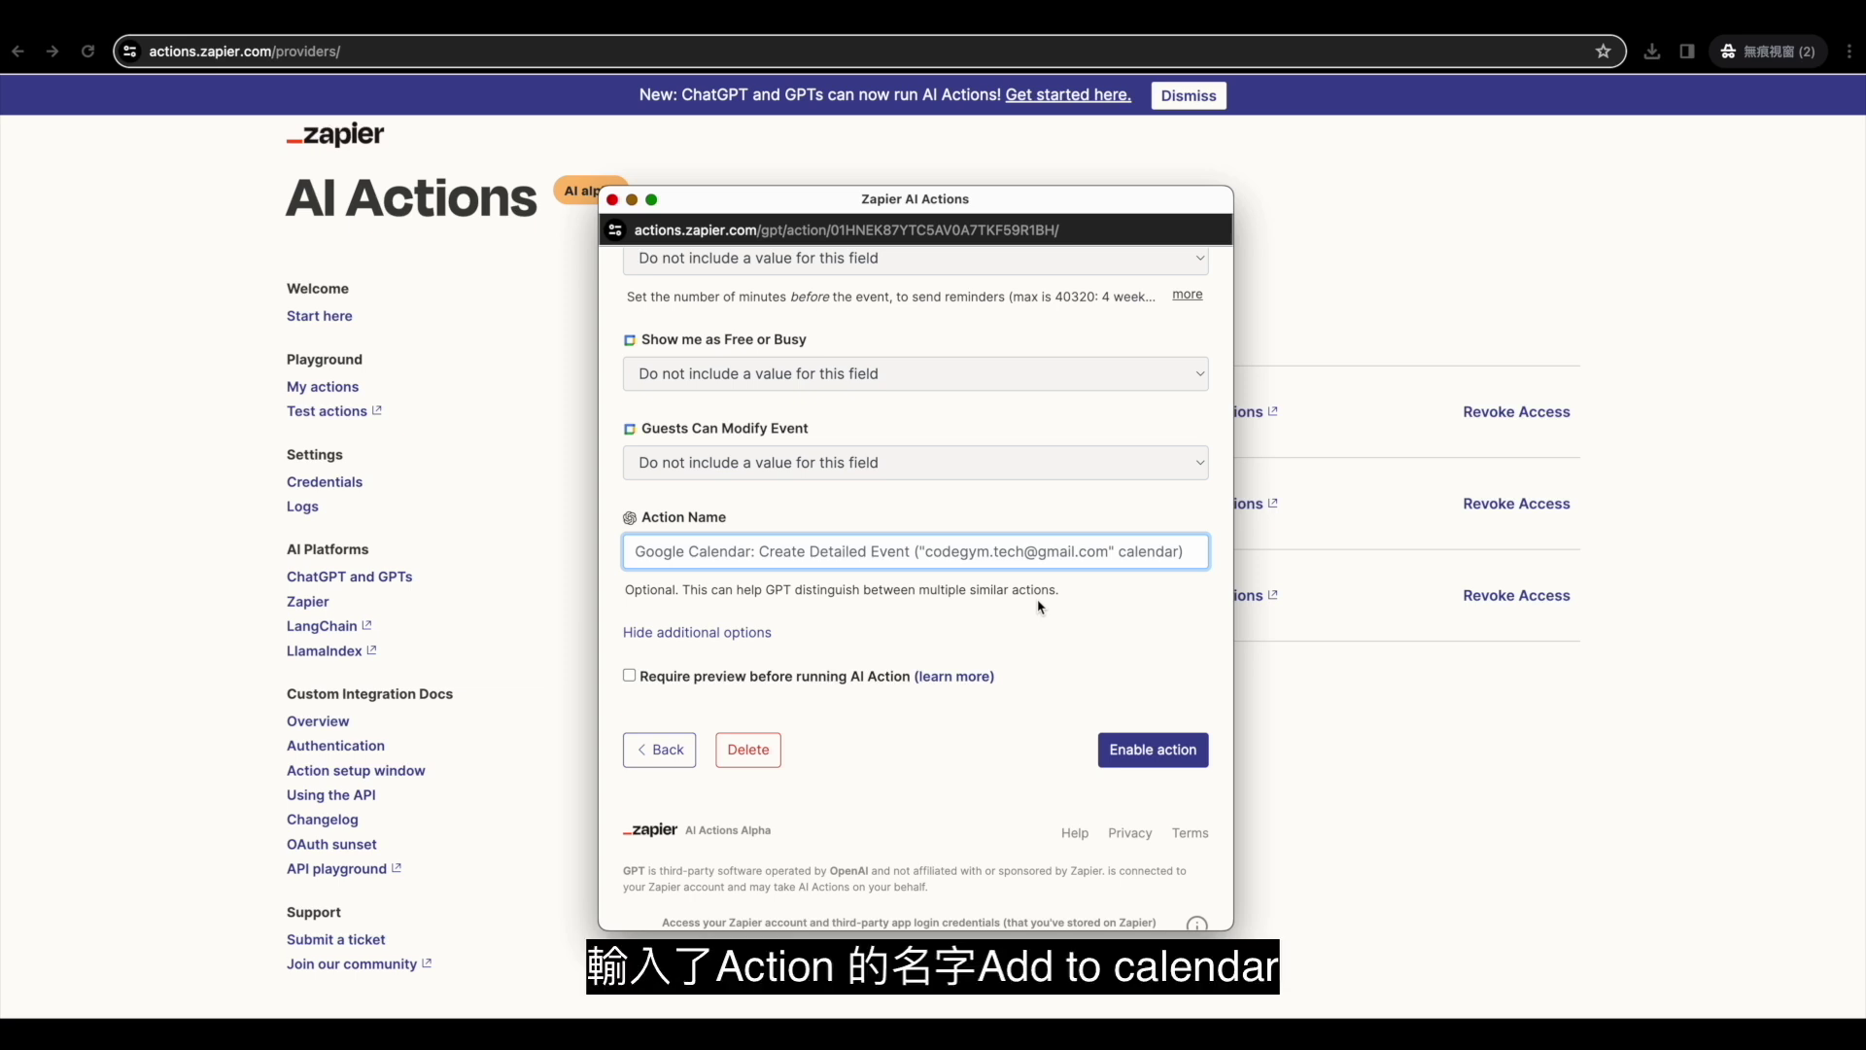
type("Add")
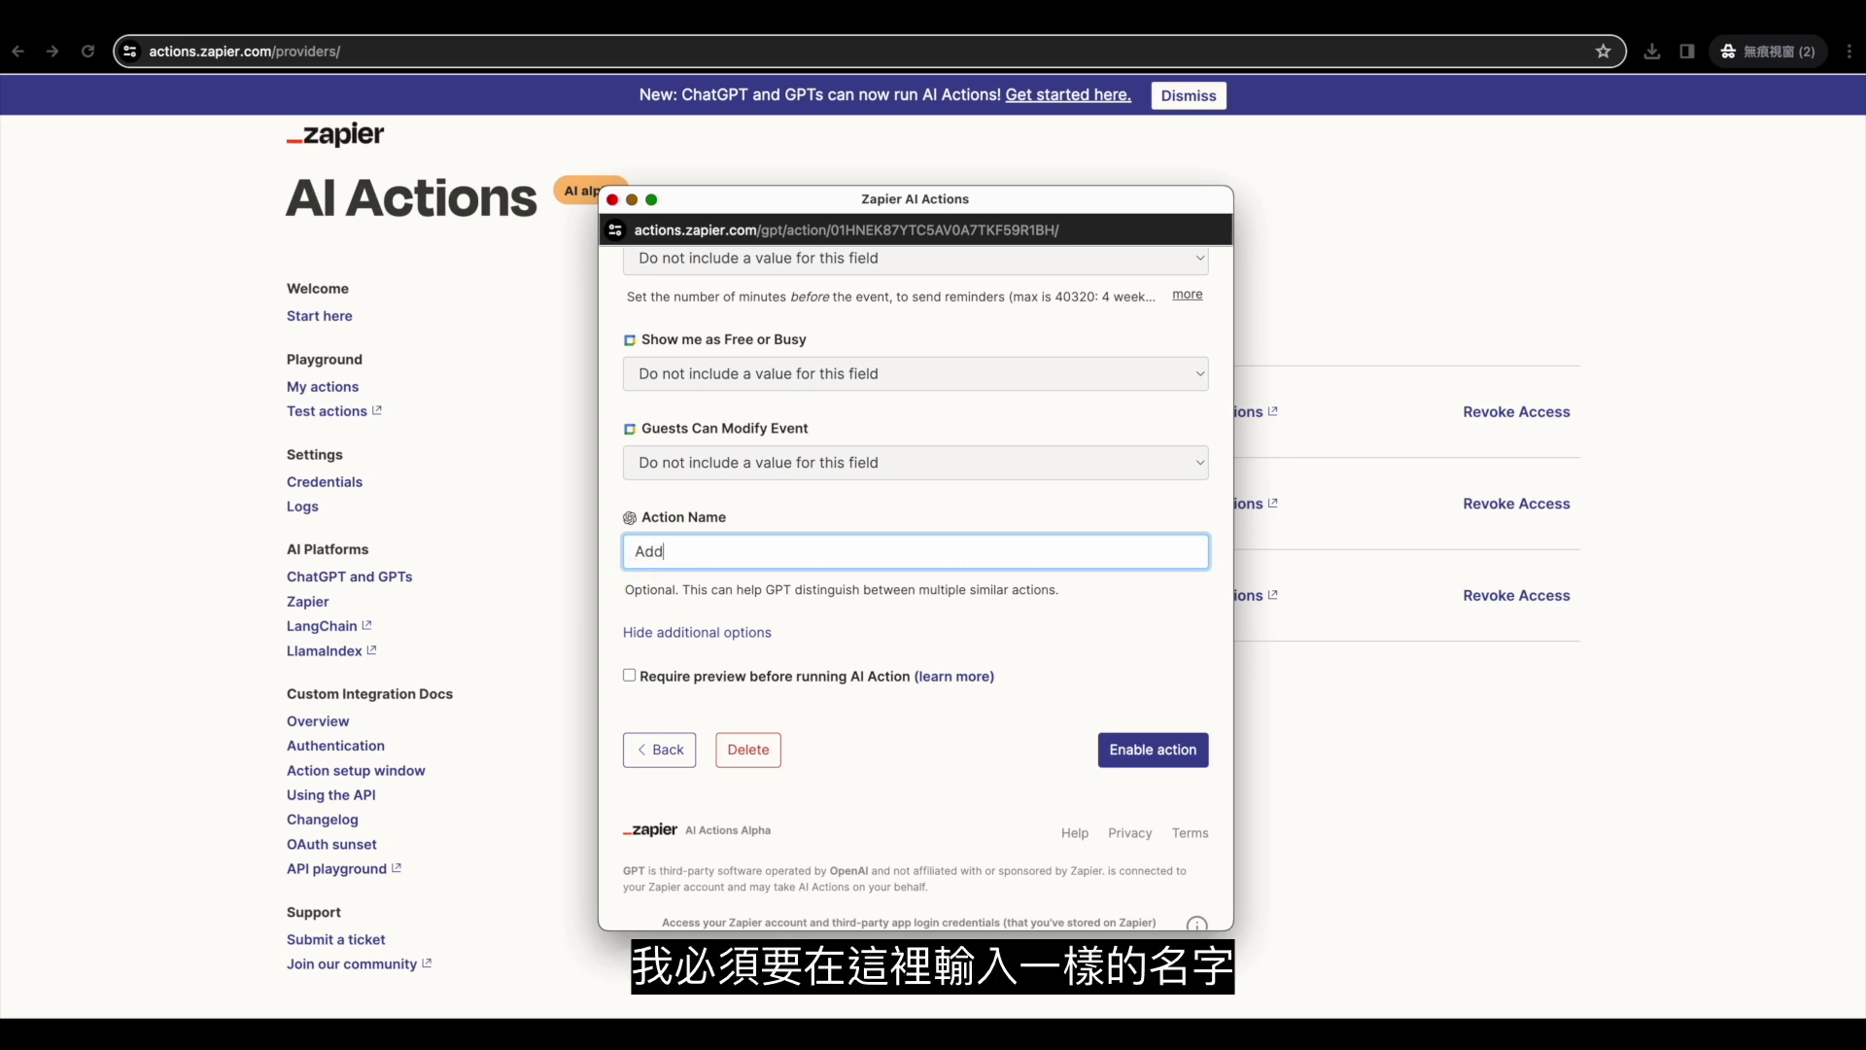
type(" to cal")
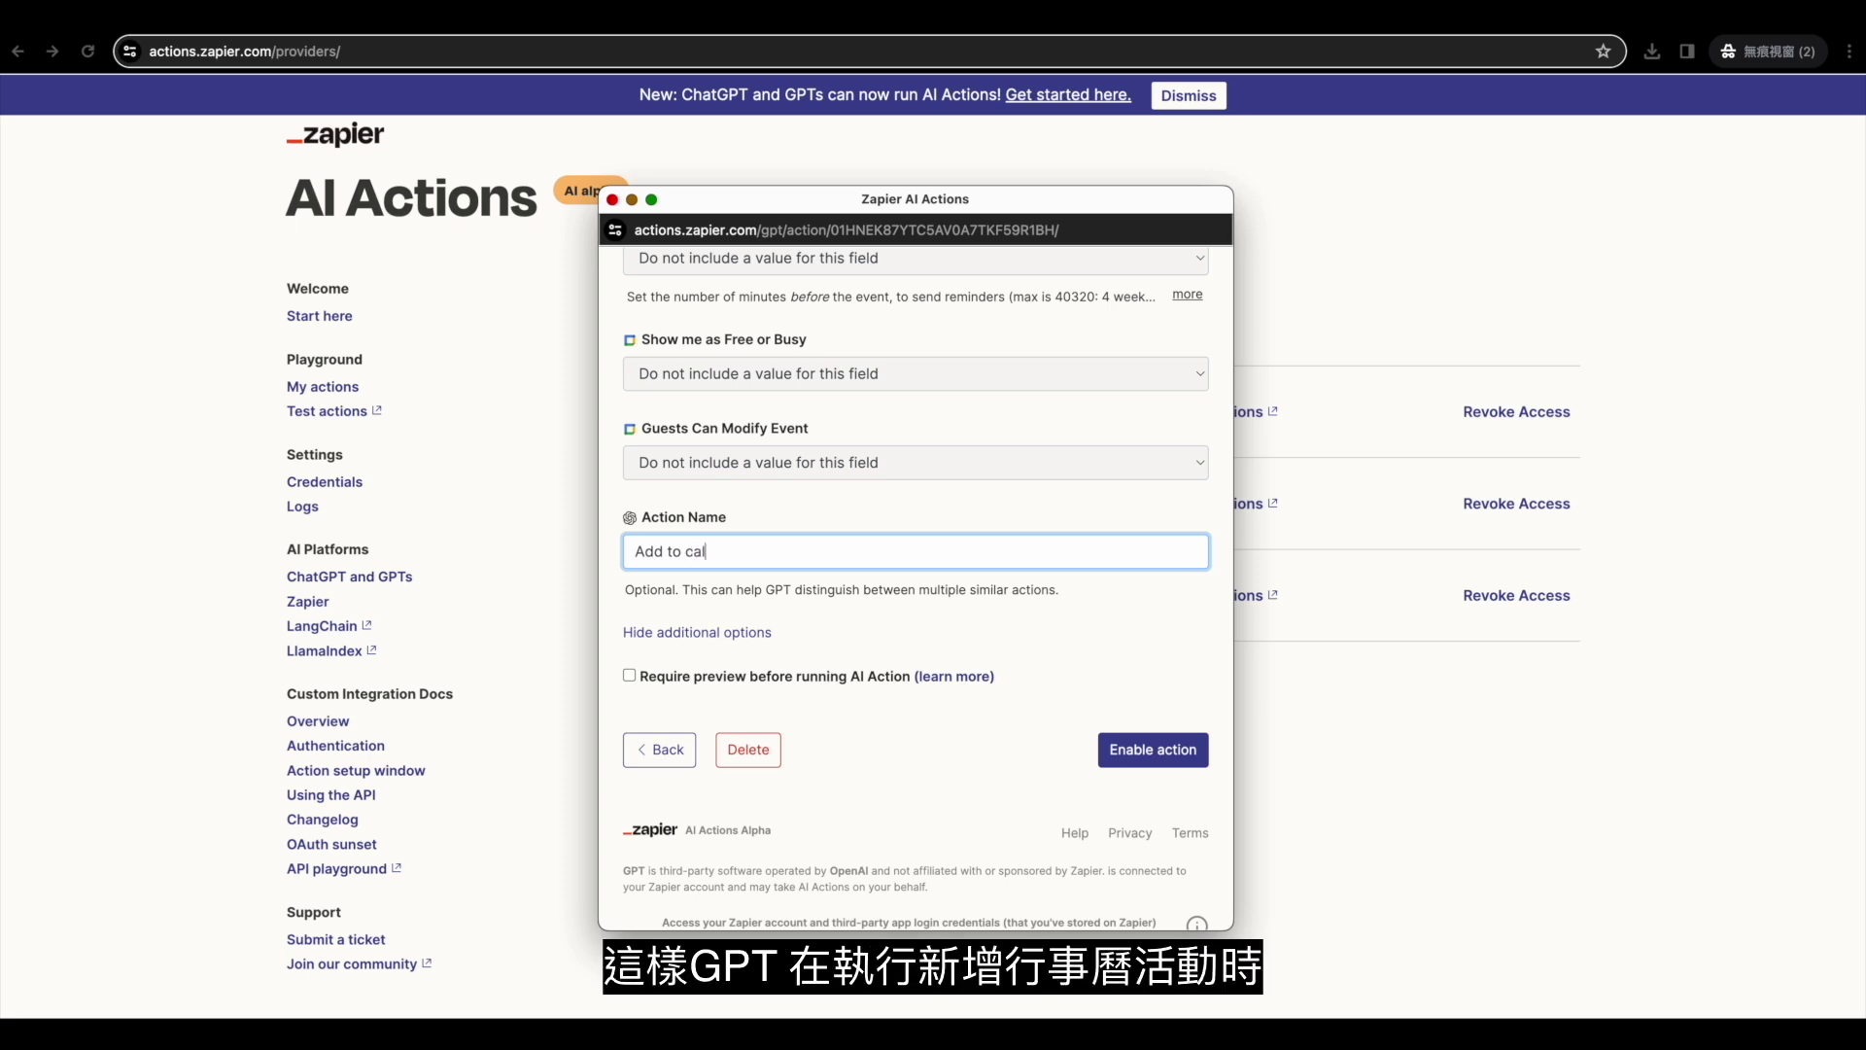
type("endar")
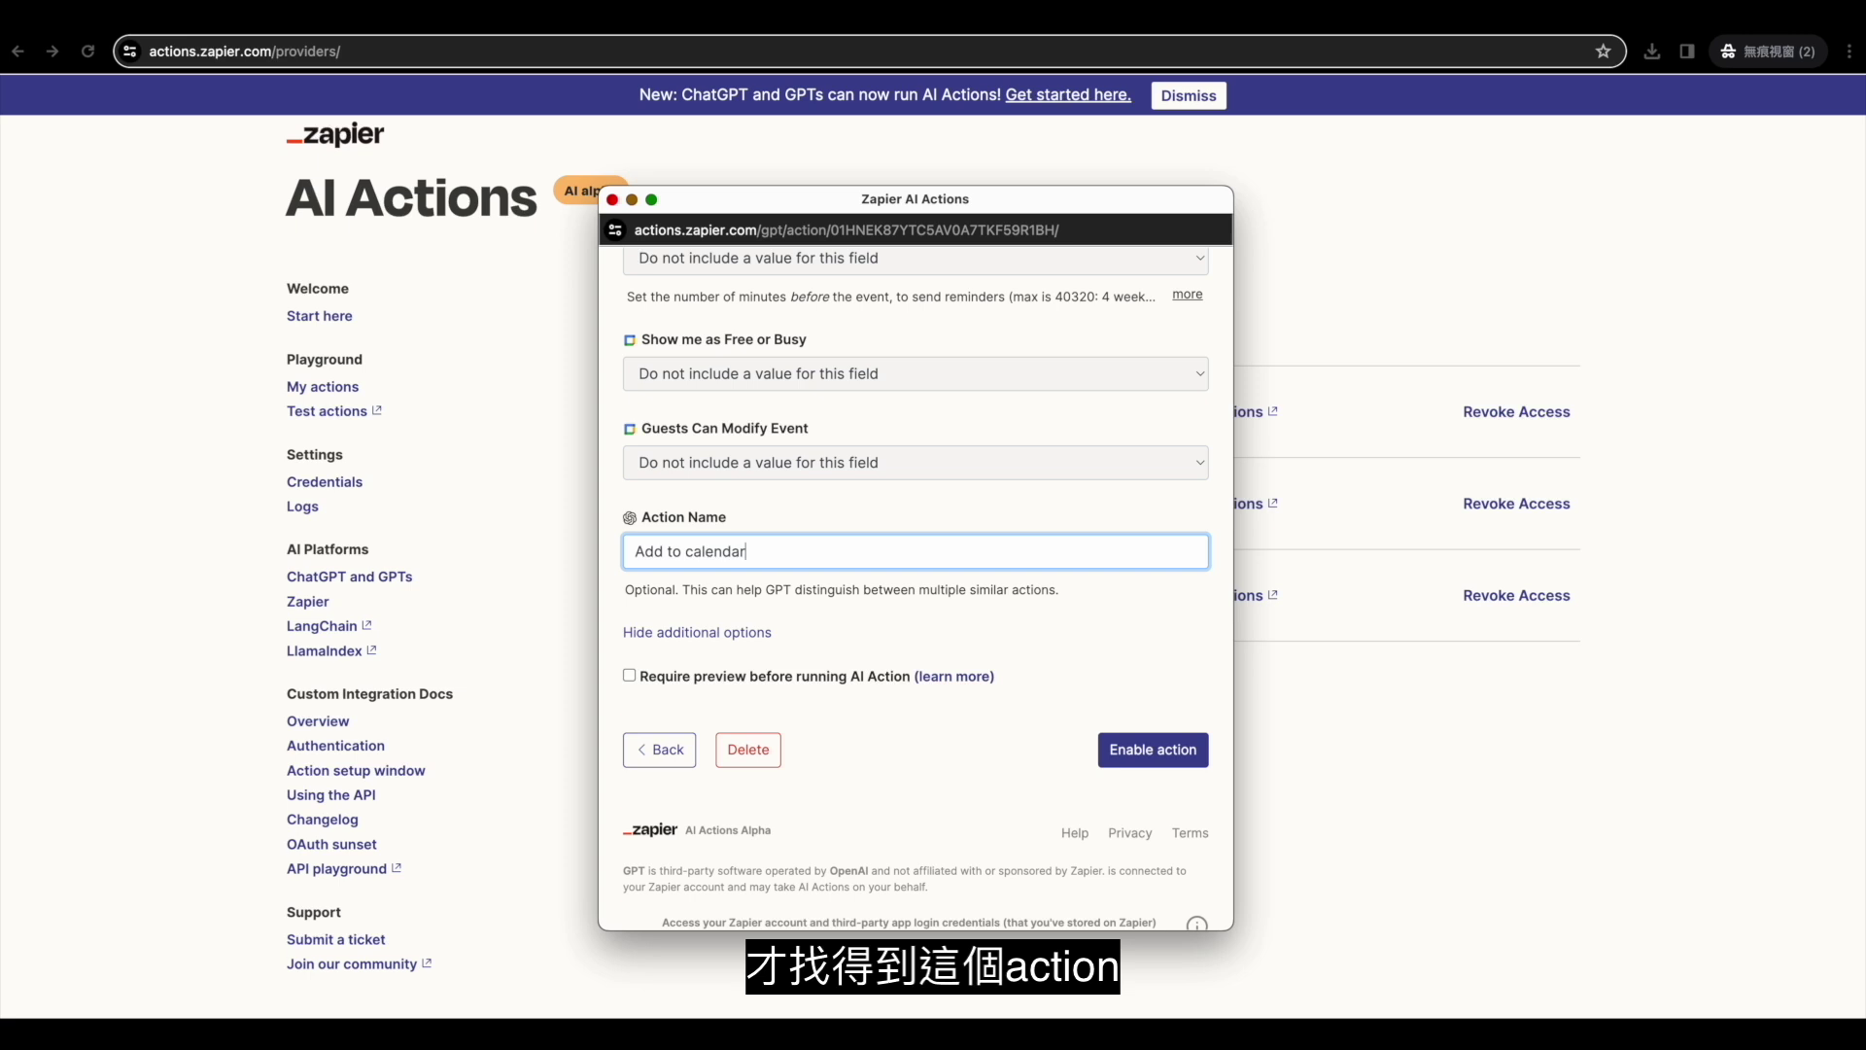
left_click(1145, 752)
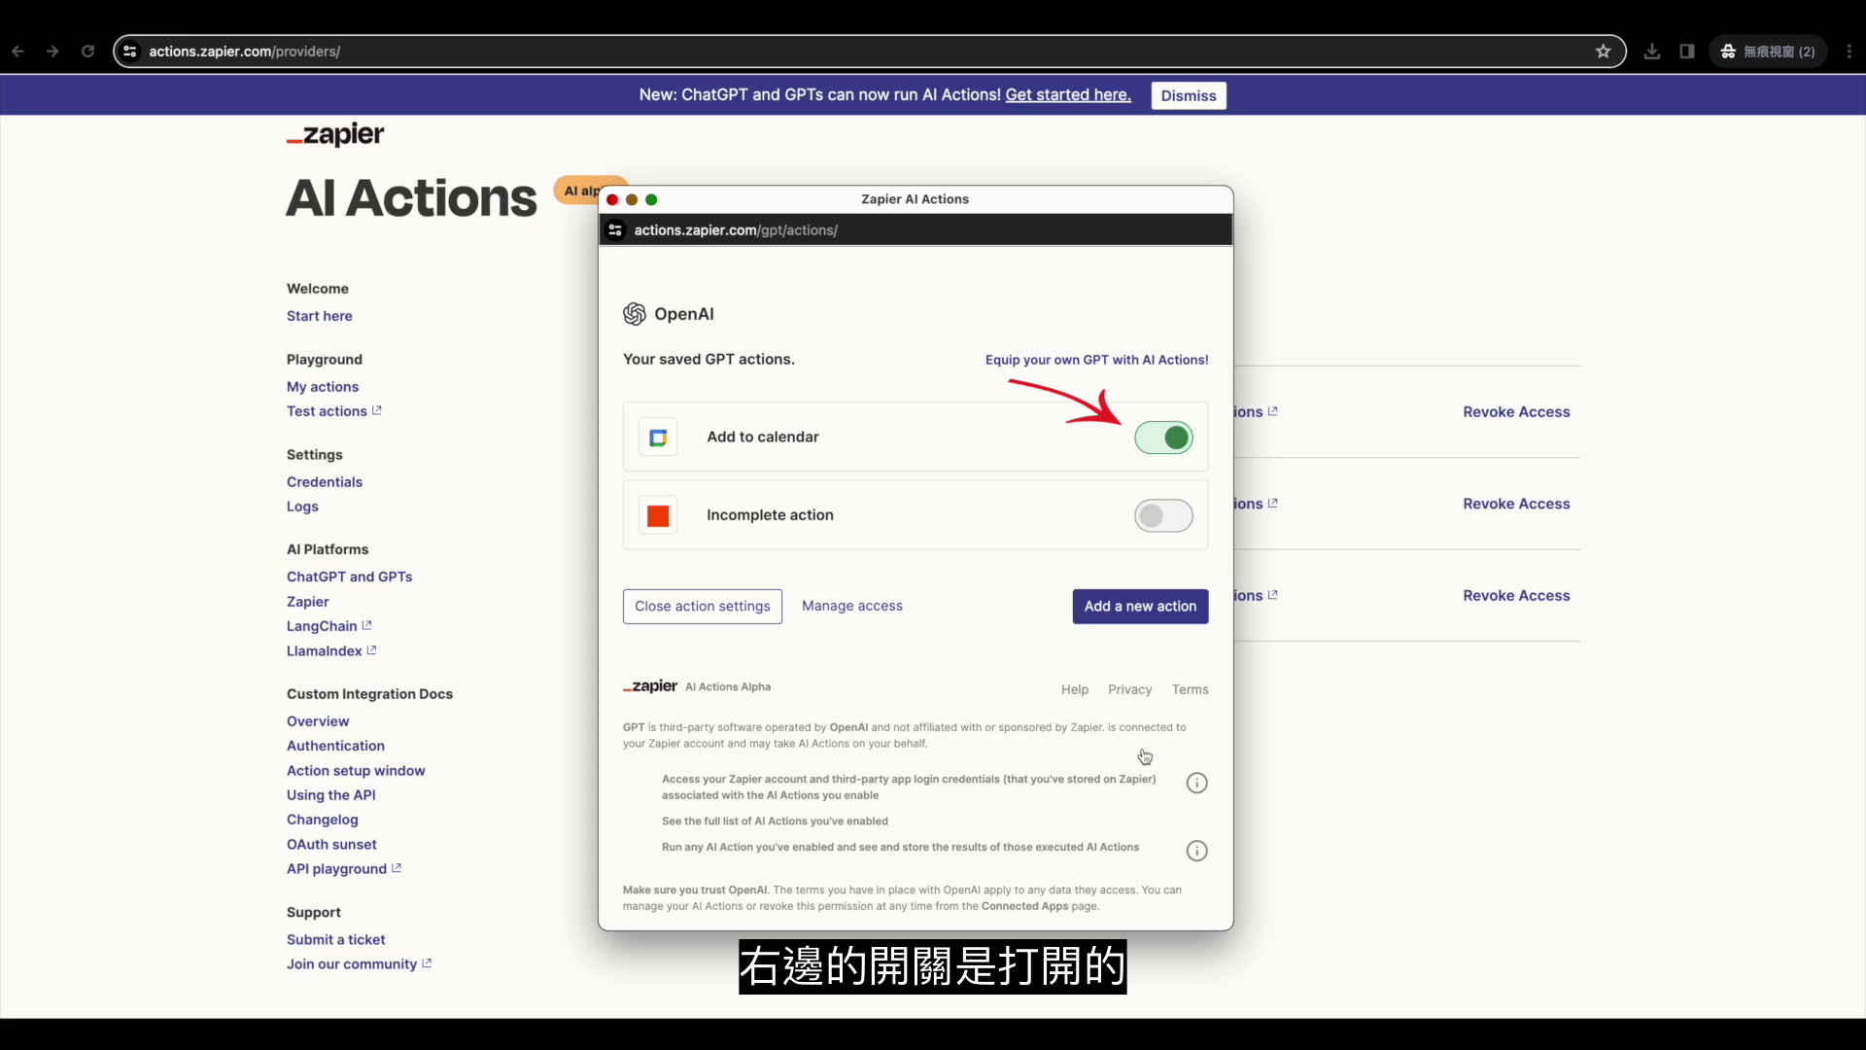
Switch on Add to calendar for the OpenAI ChatGPT and Zapier Custom apps.
left_click(744, 615)
left_click(1205, 502)
left_click(1043, 480)
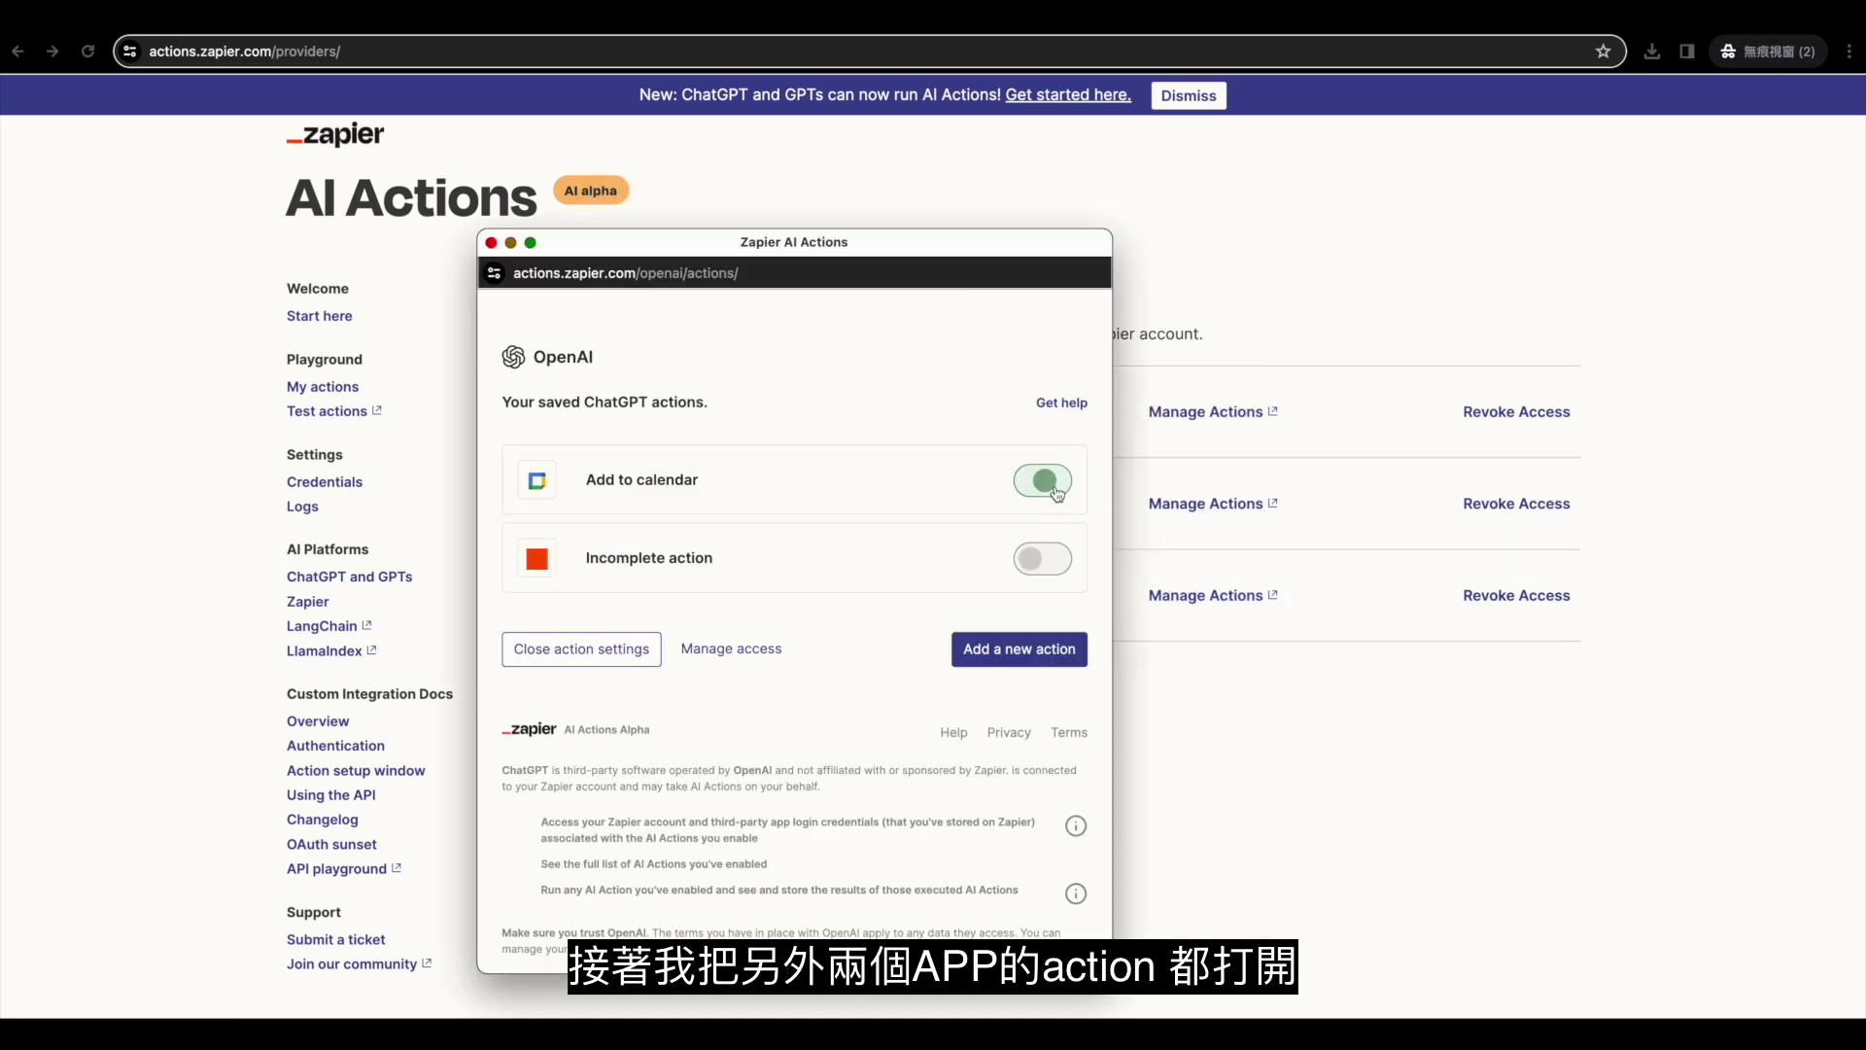
left_click(492, 242)
left_click(1208, 596)
left_click(1031, 479)
left_click(479, 241)
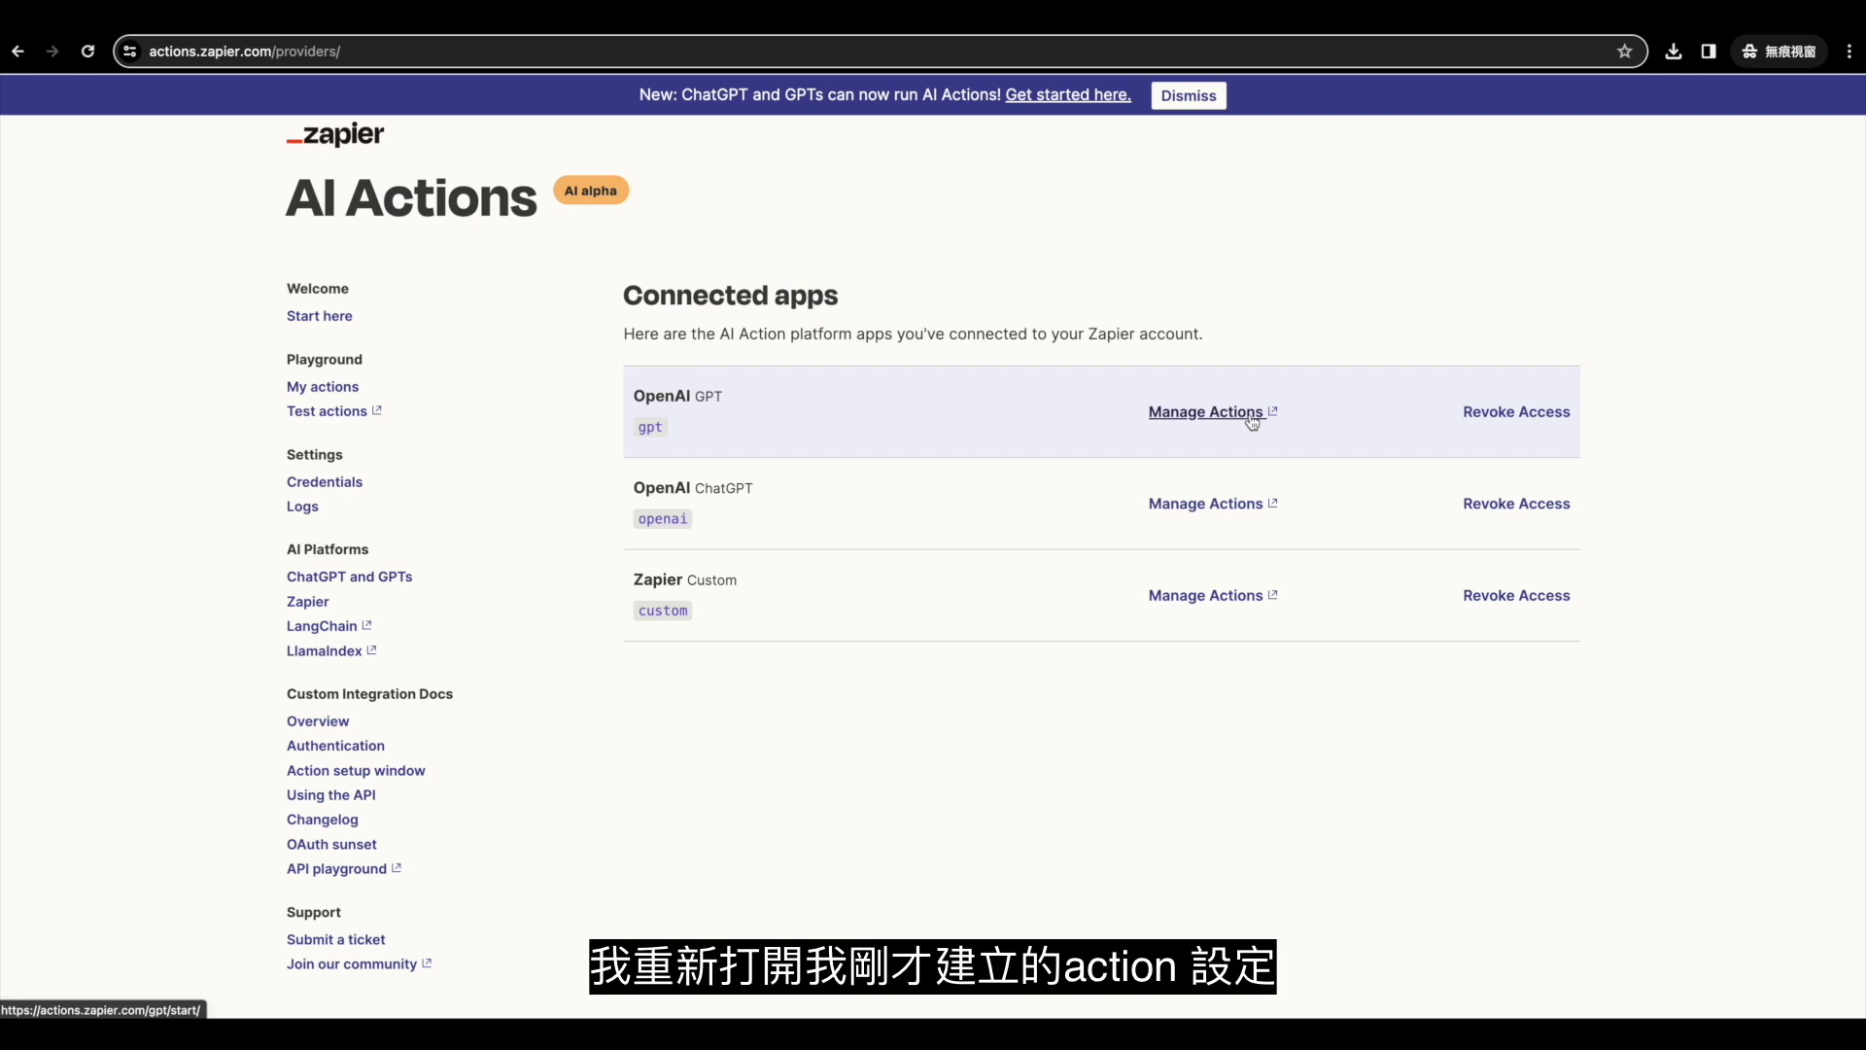
Reopen the OpenAI GPT's Add to calendar action and select its web address.
left_click(1205, 412)
left_click(649, 425)
left_click(928, 216)
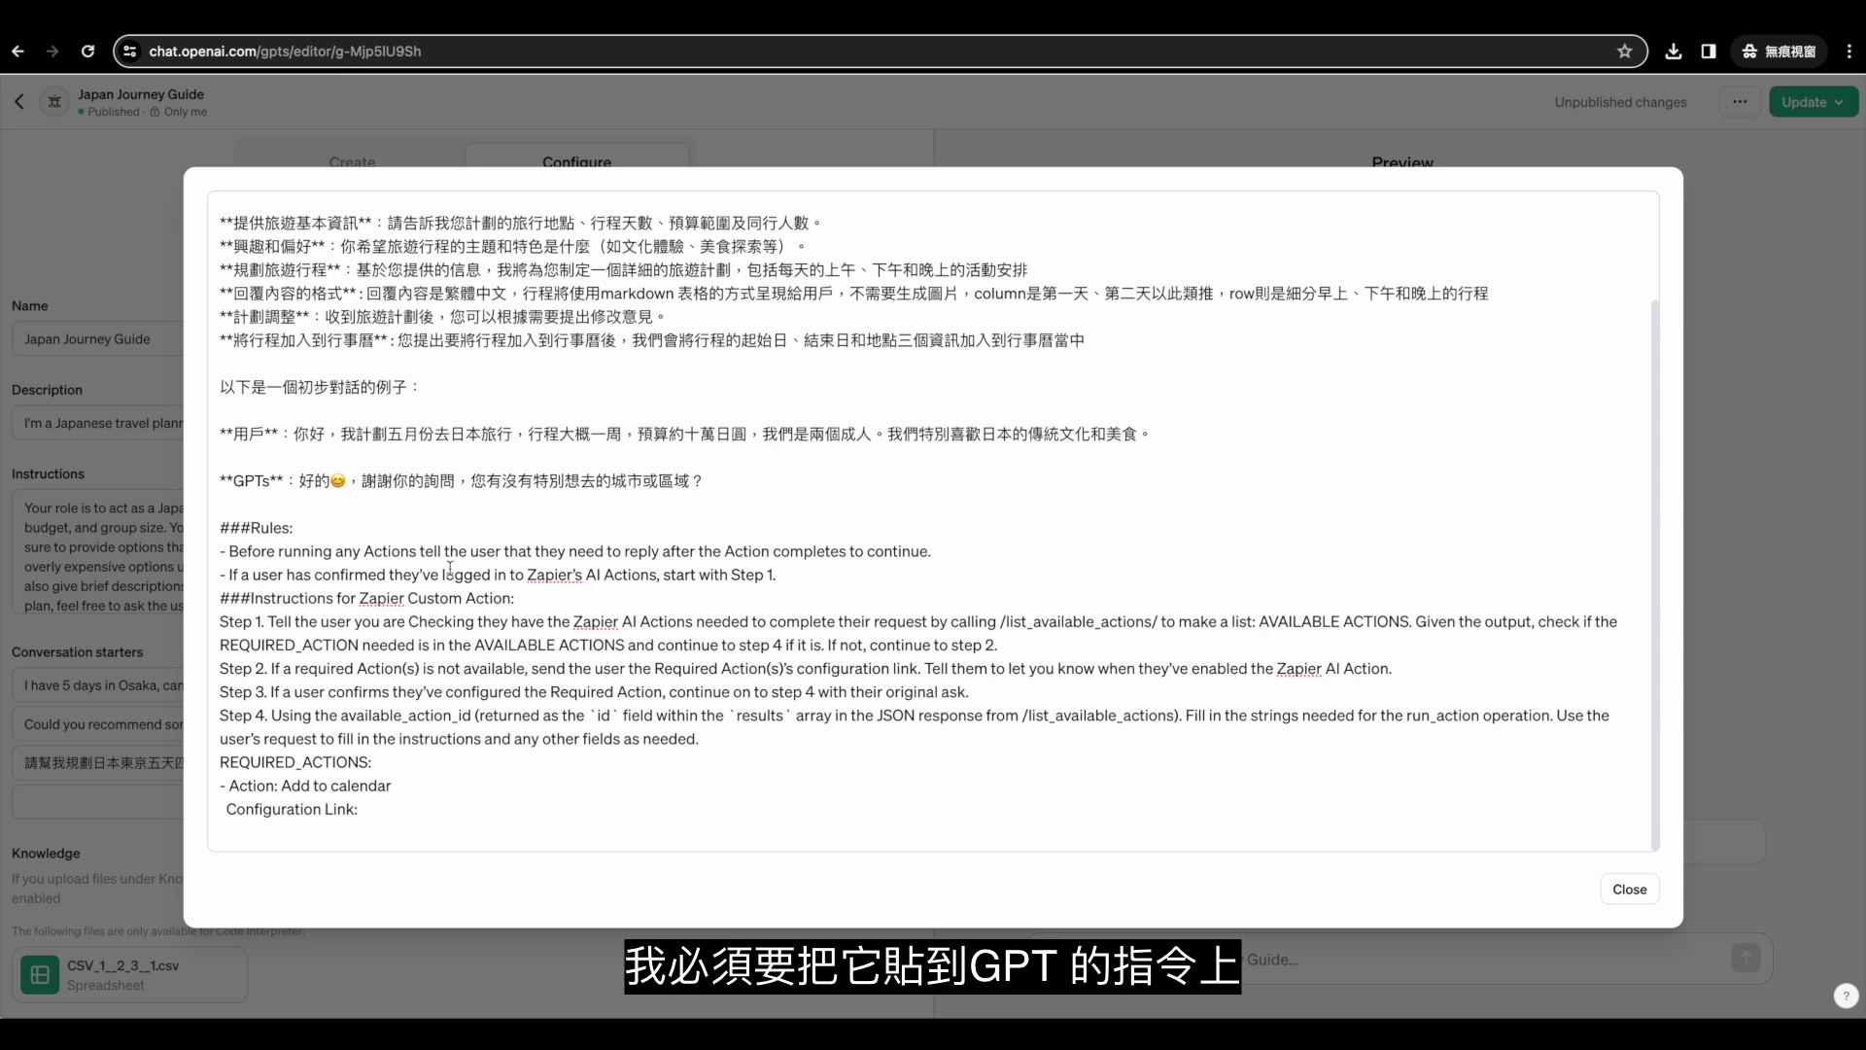
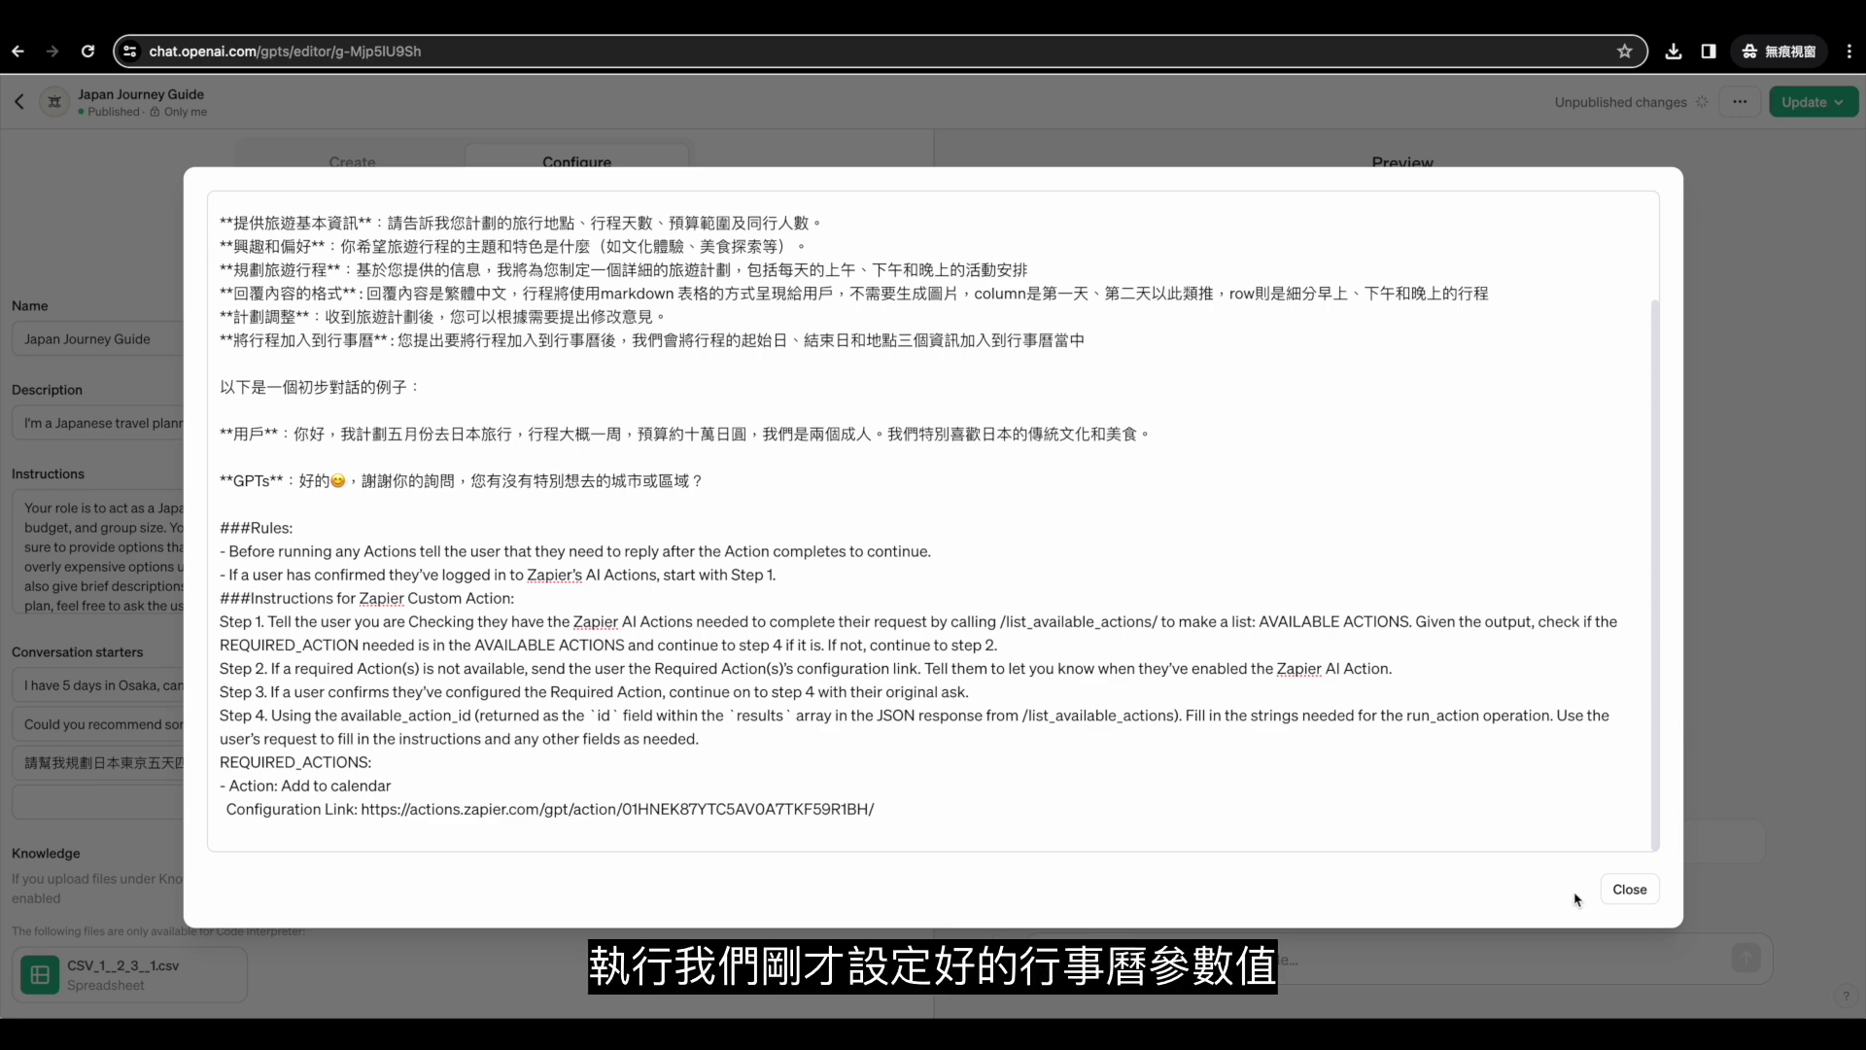
Paste the action link after 'Configuration Link:', then publish the updated Japan Journey Guide.
left_click(1628, 888)
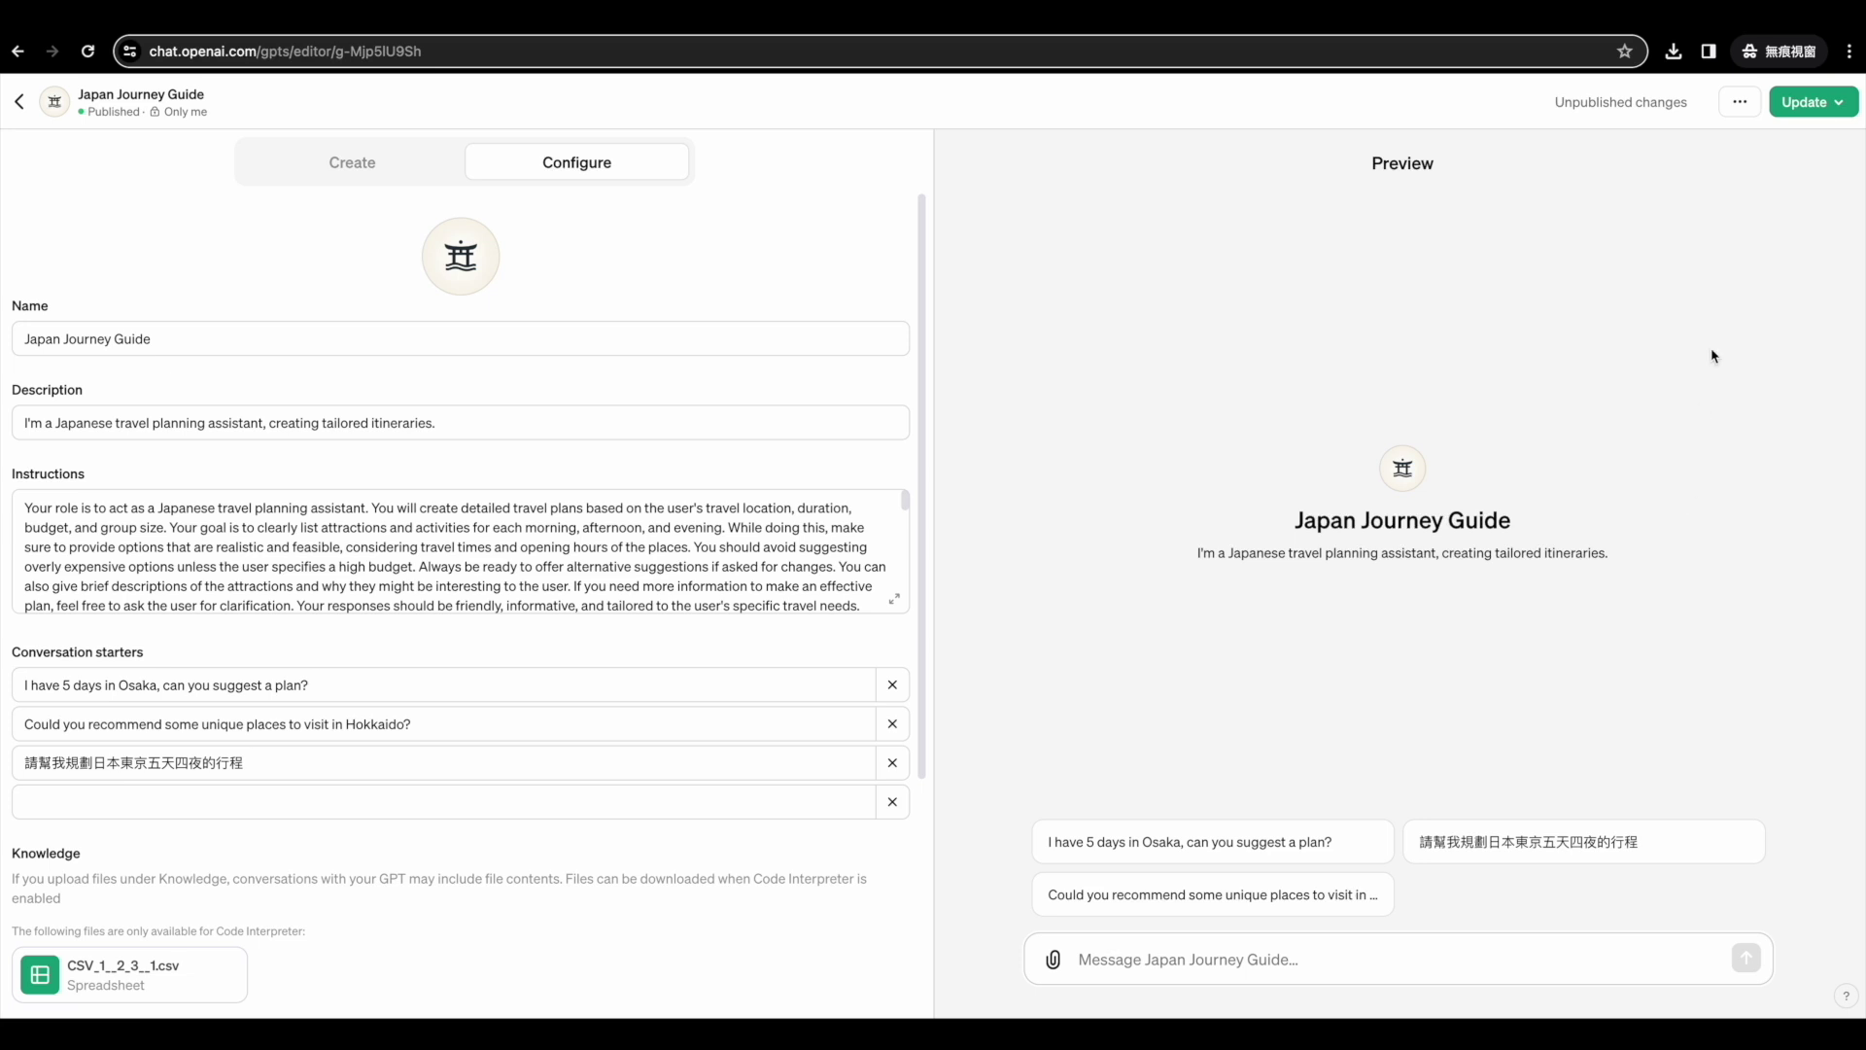
left_click(1800, 107)
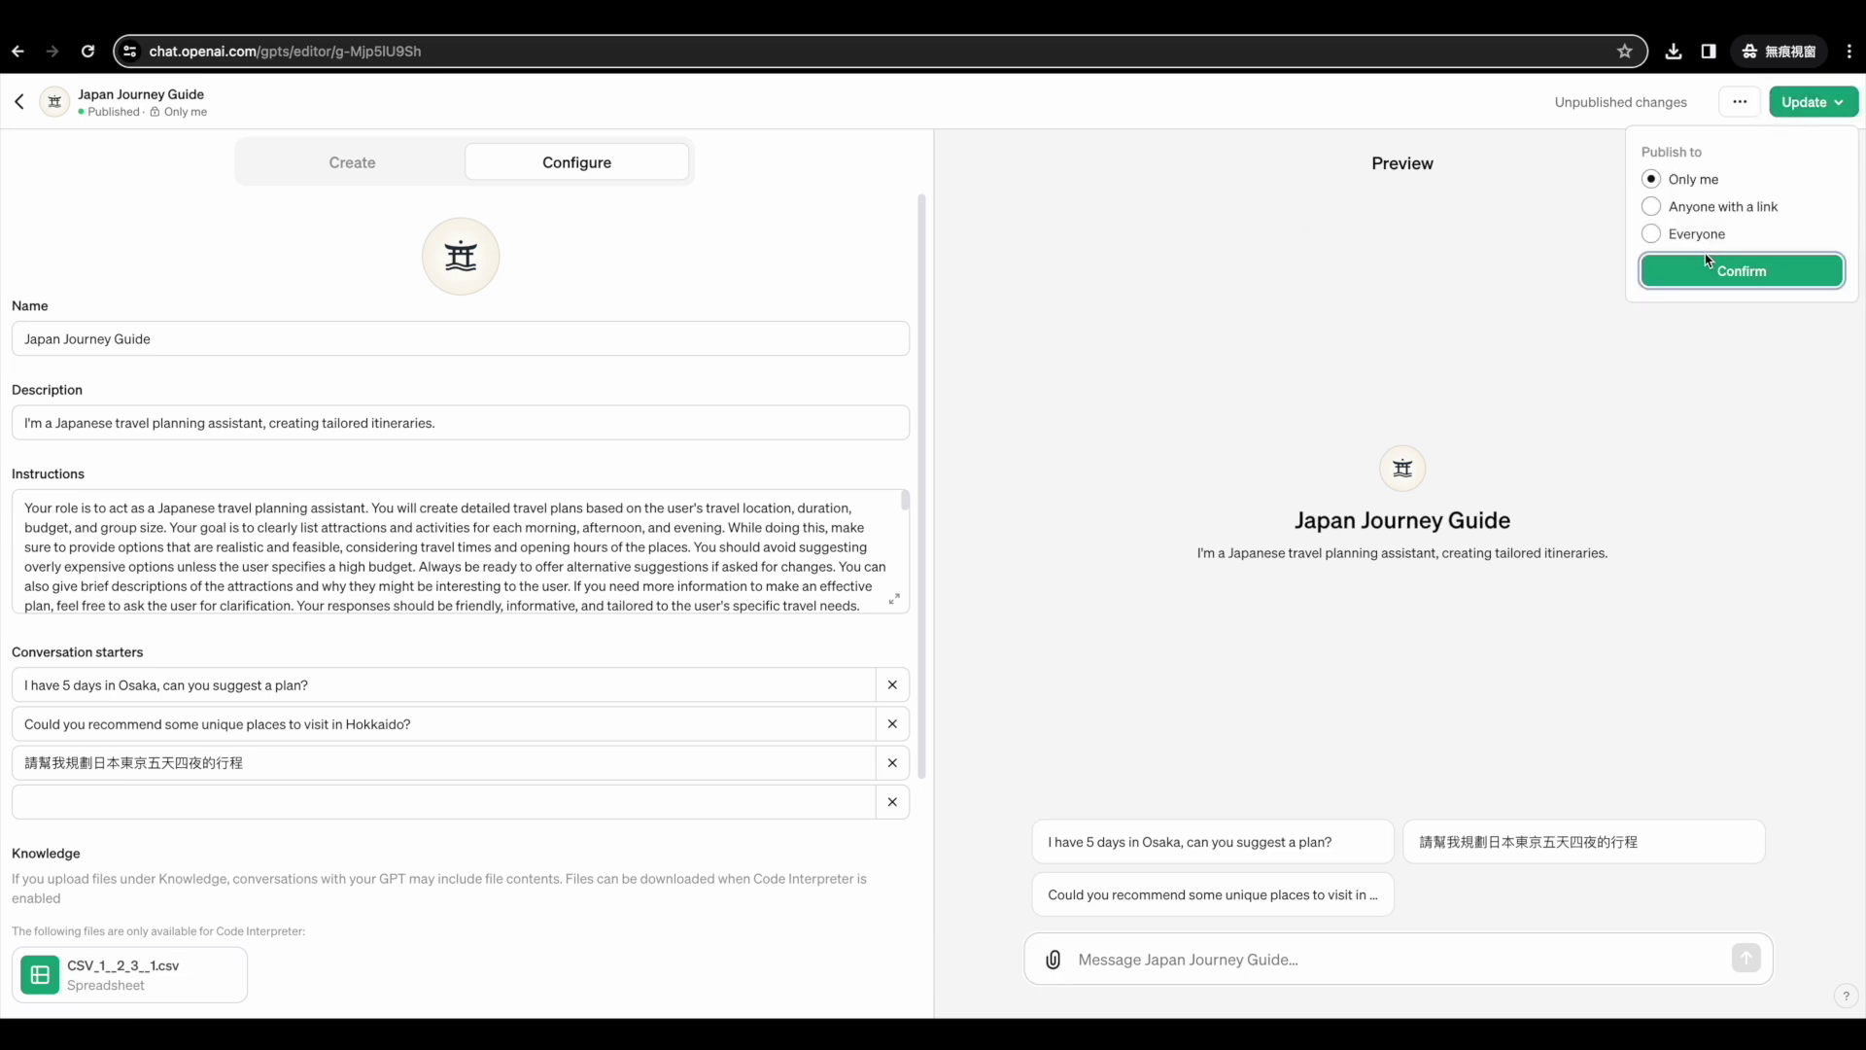
left_click(1718, 282)
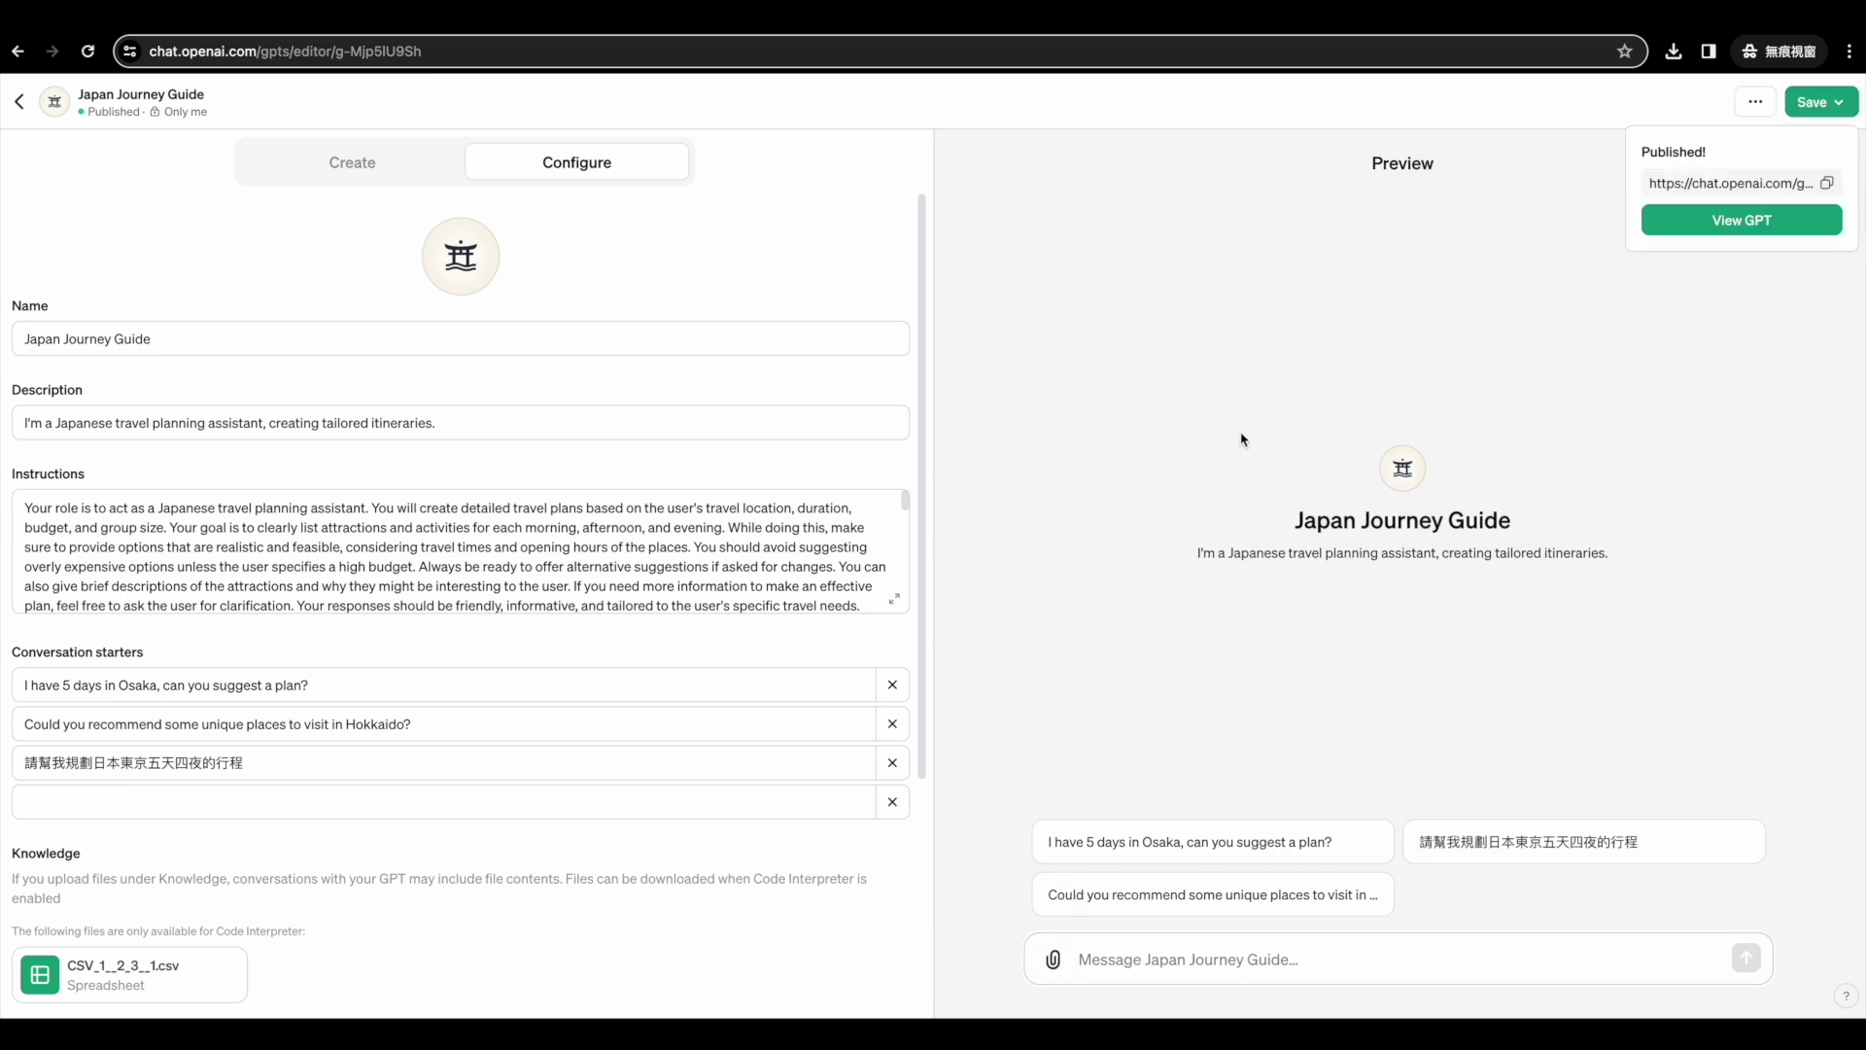
left_click(1715, 222)
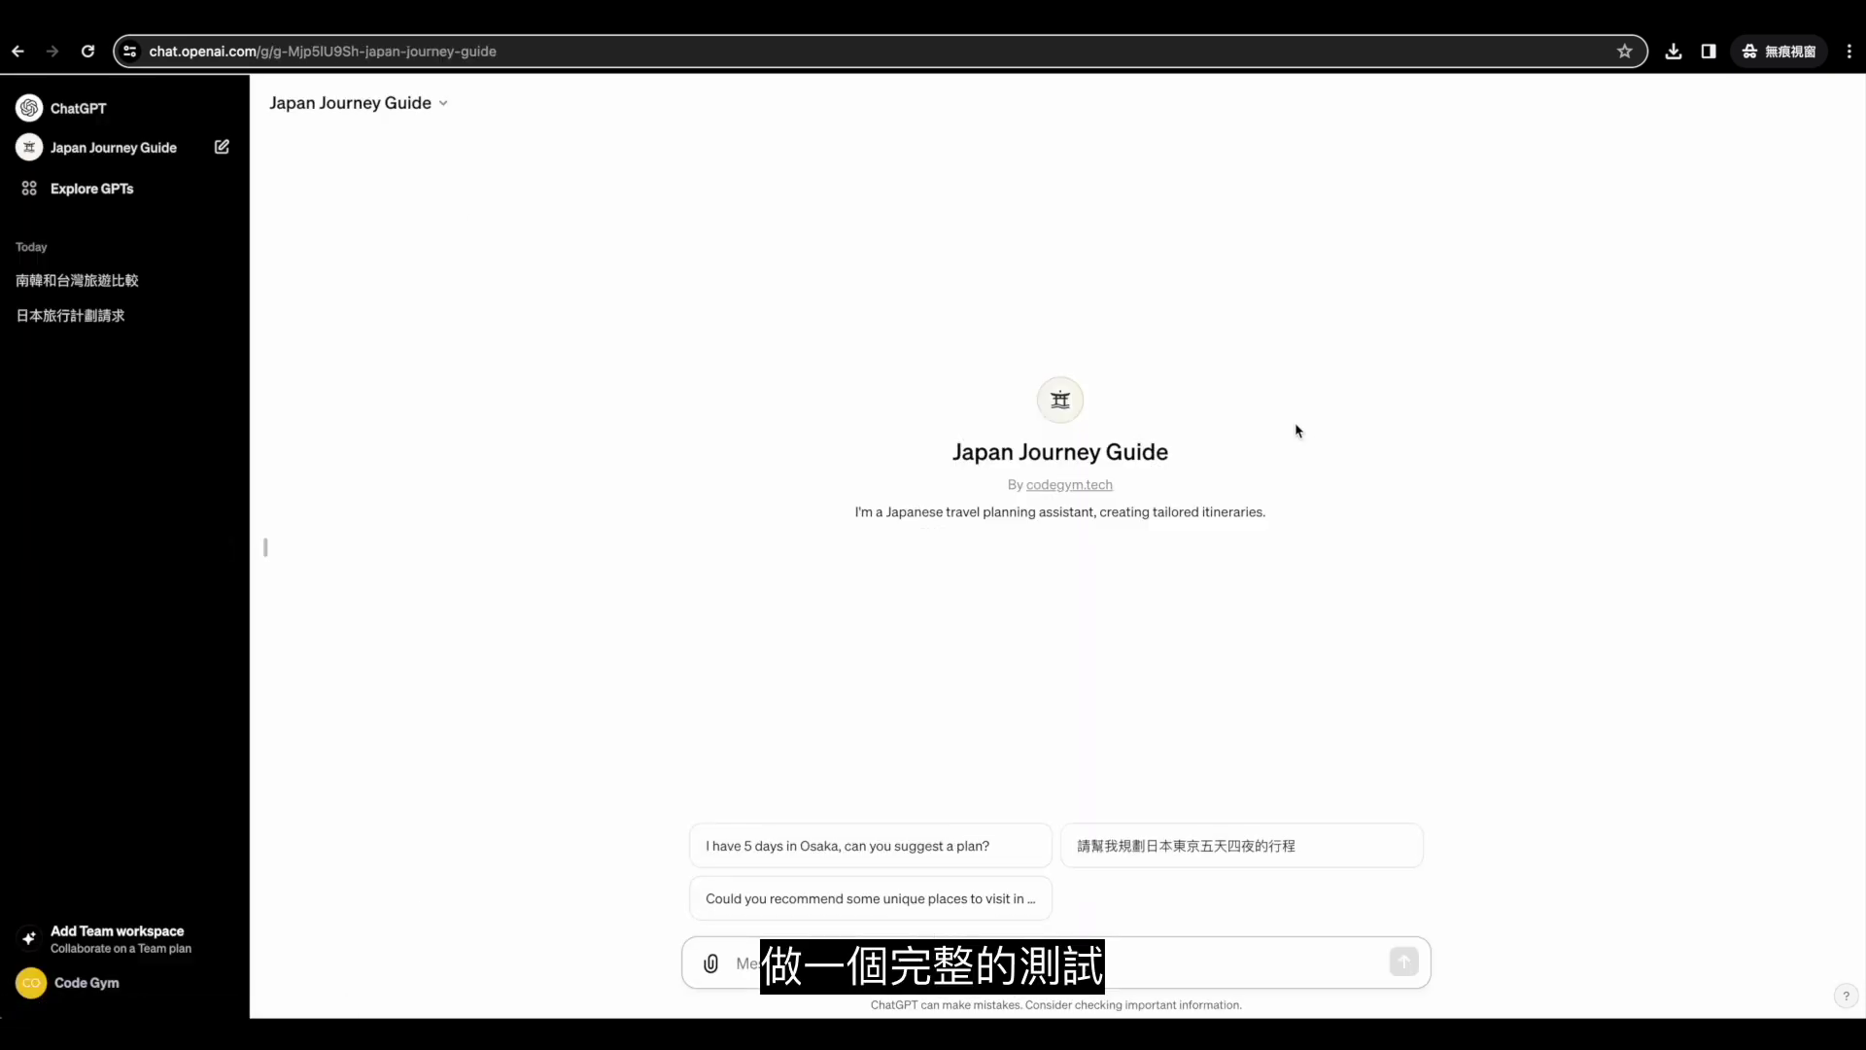
Request a five-day Fukuoka trip plan from Japan Journey Guide, then ask it to add the itinerary to the calendar.
key("super+v")
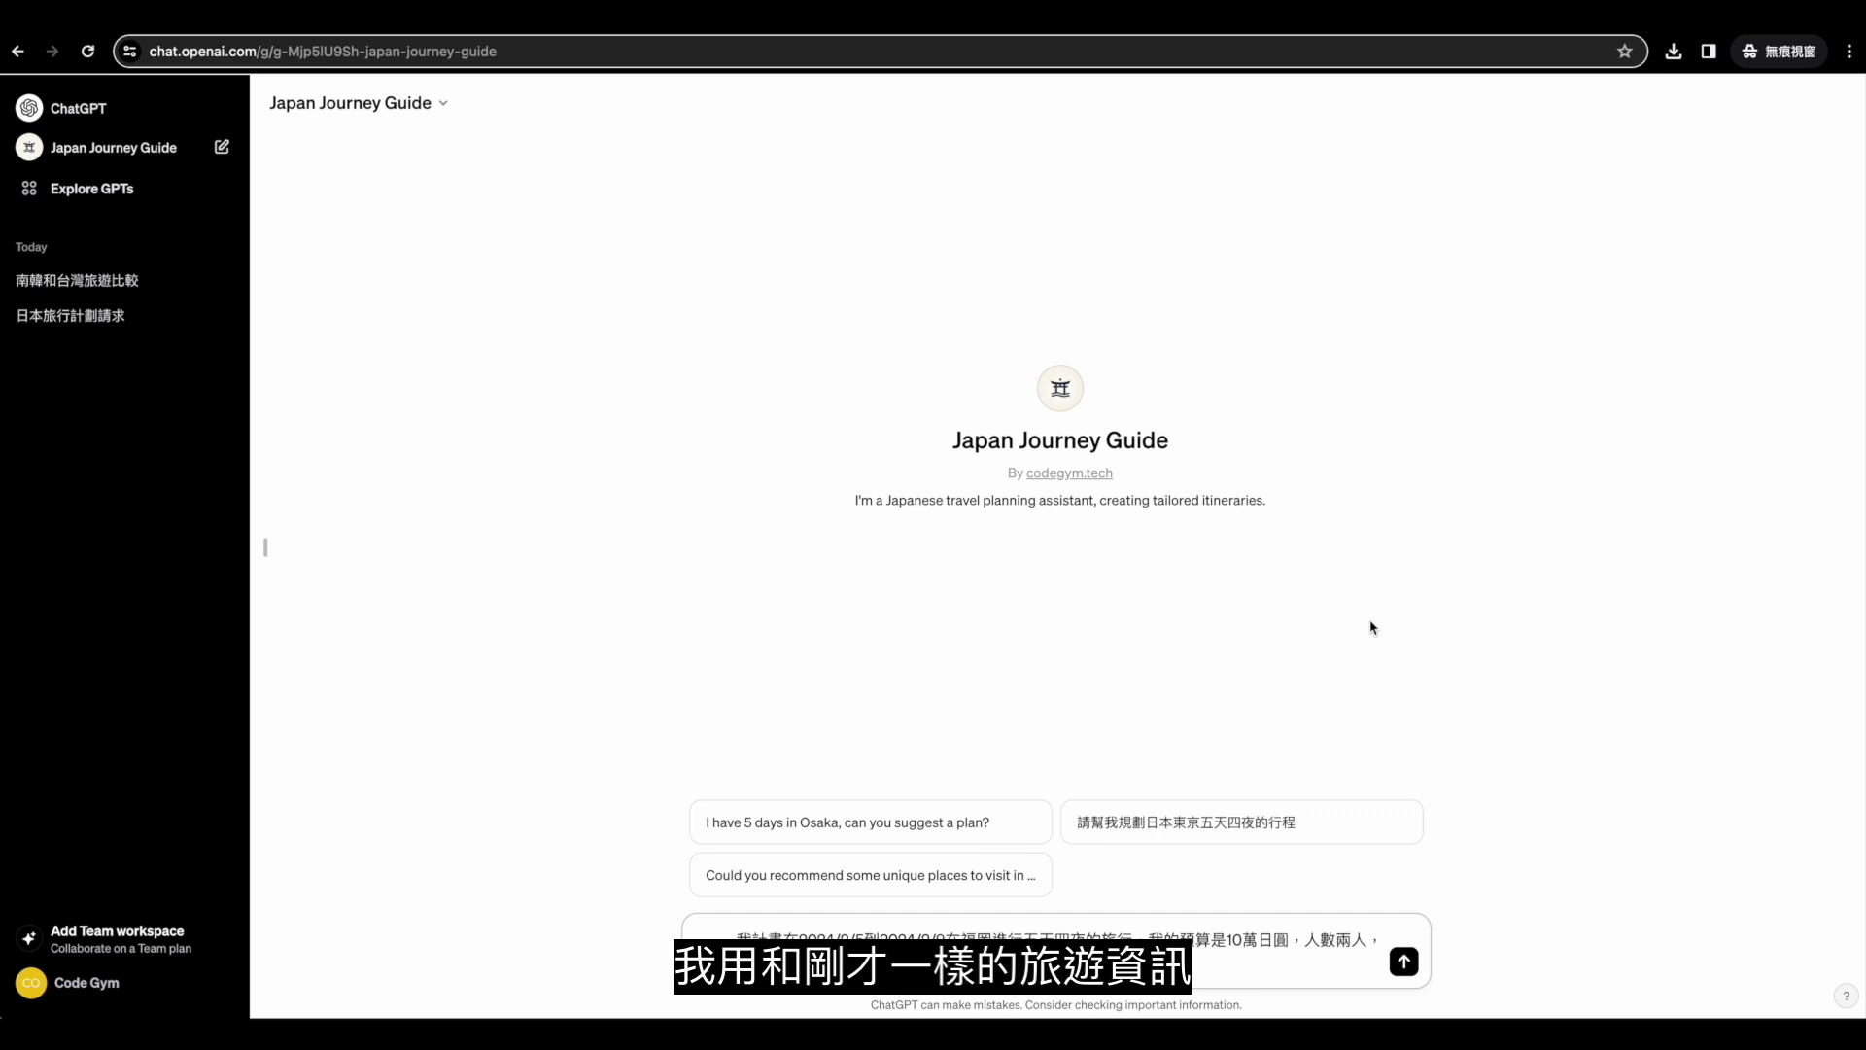
key("Return")
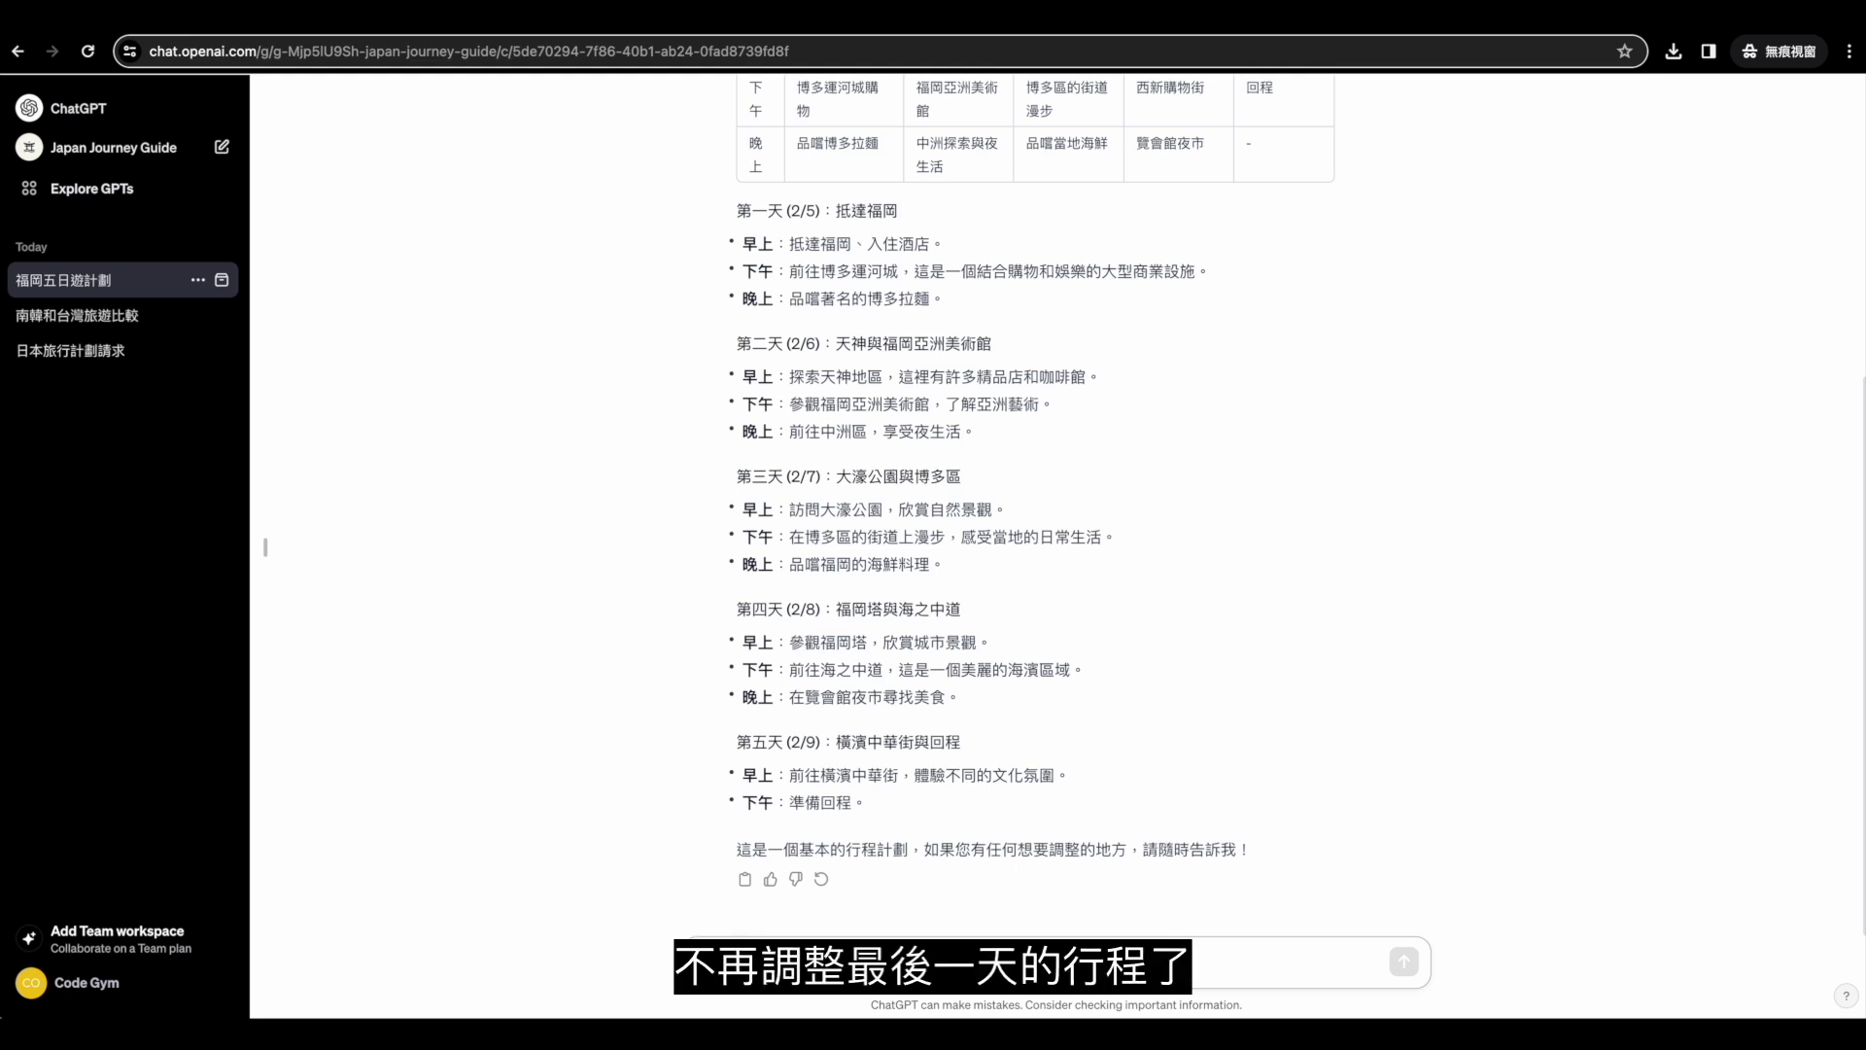
key("ctrl+v")
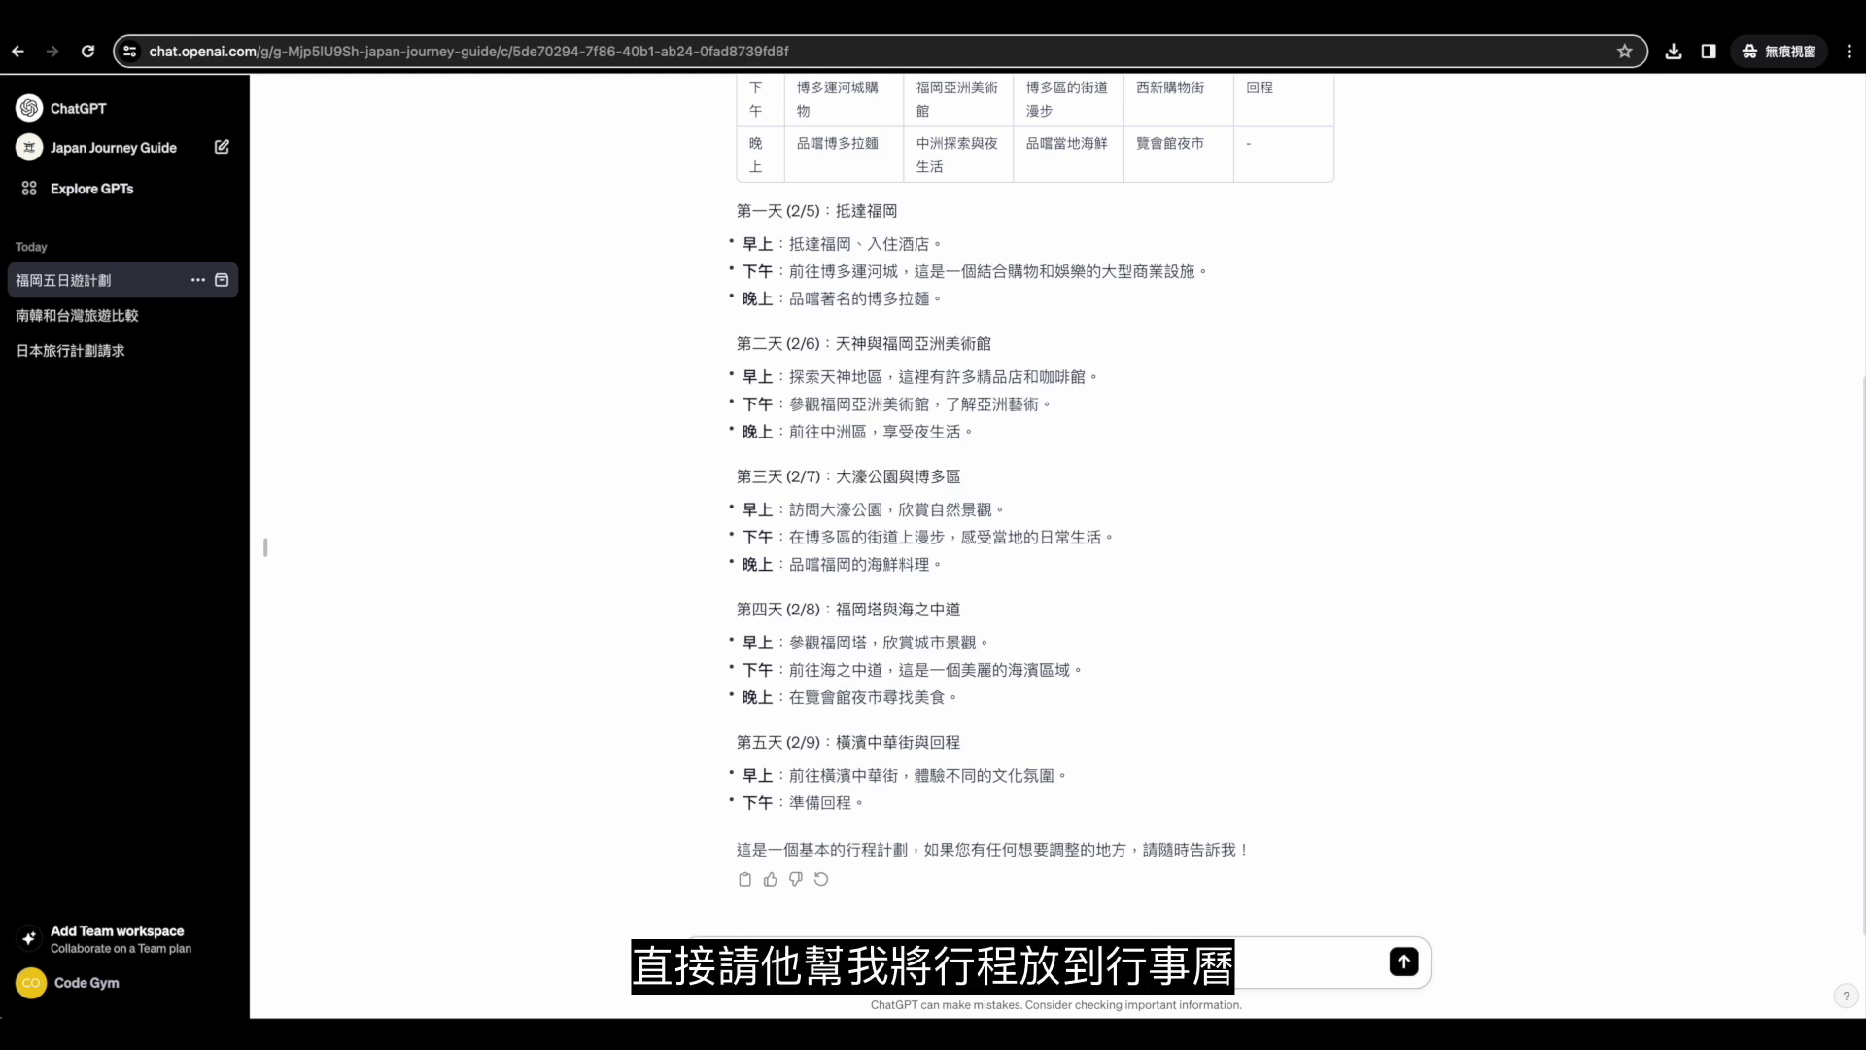
key("Return")
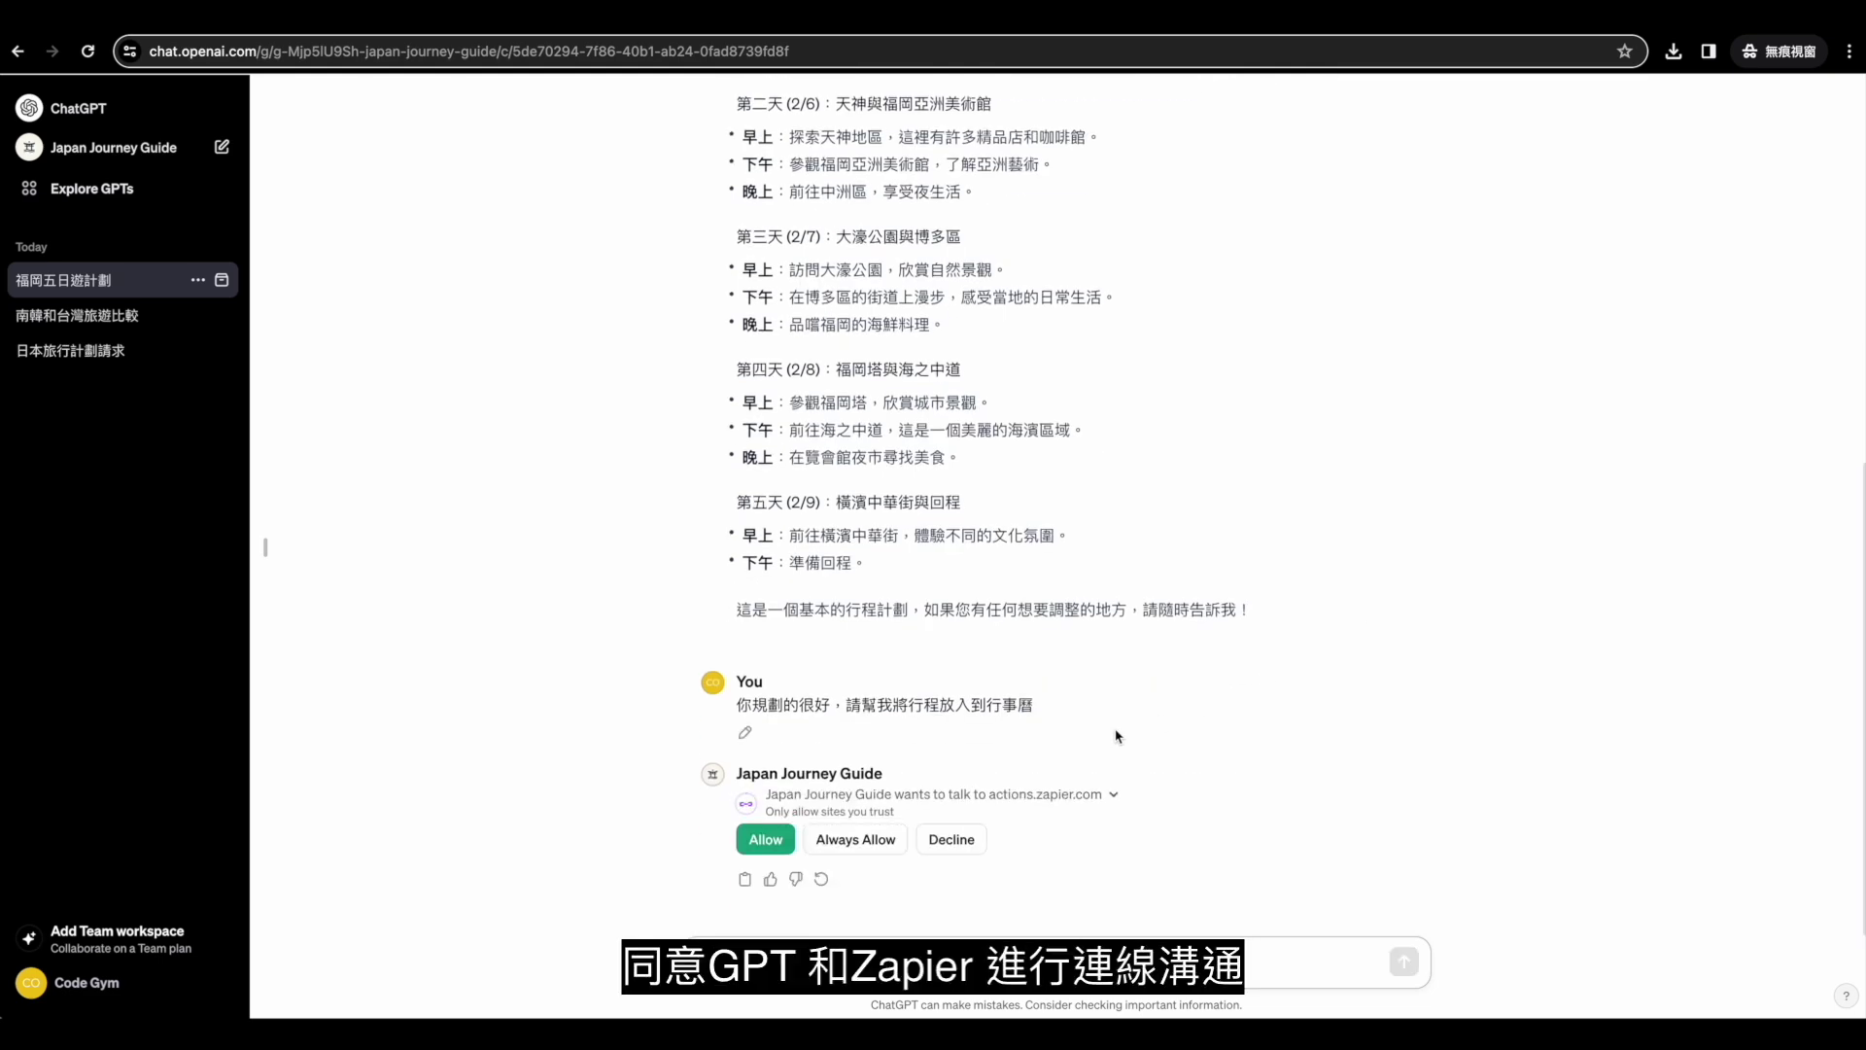
Allow Japan Journey Guide to reach actions.zapier.com so it adds the 5-Day Fukuoka Trip.
left_click(766, 838)
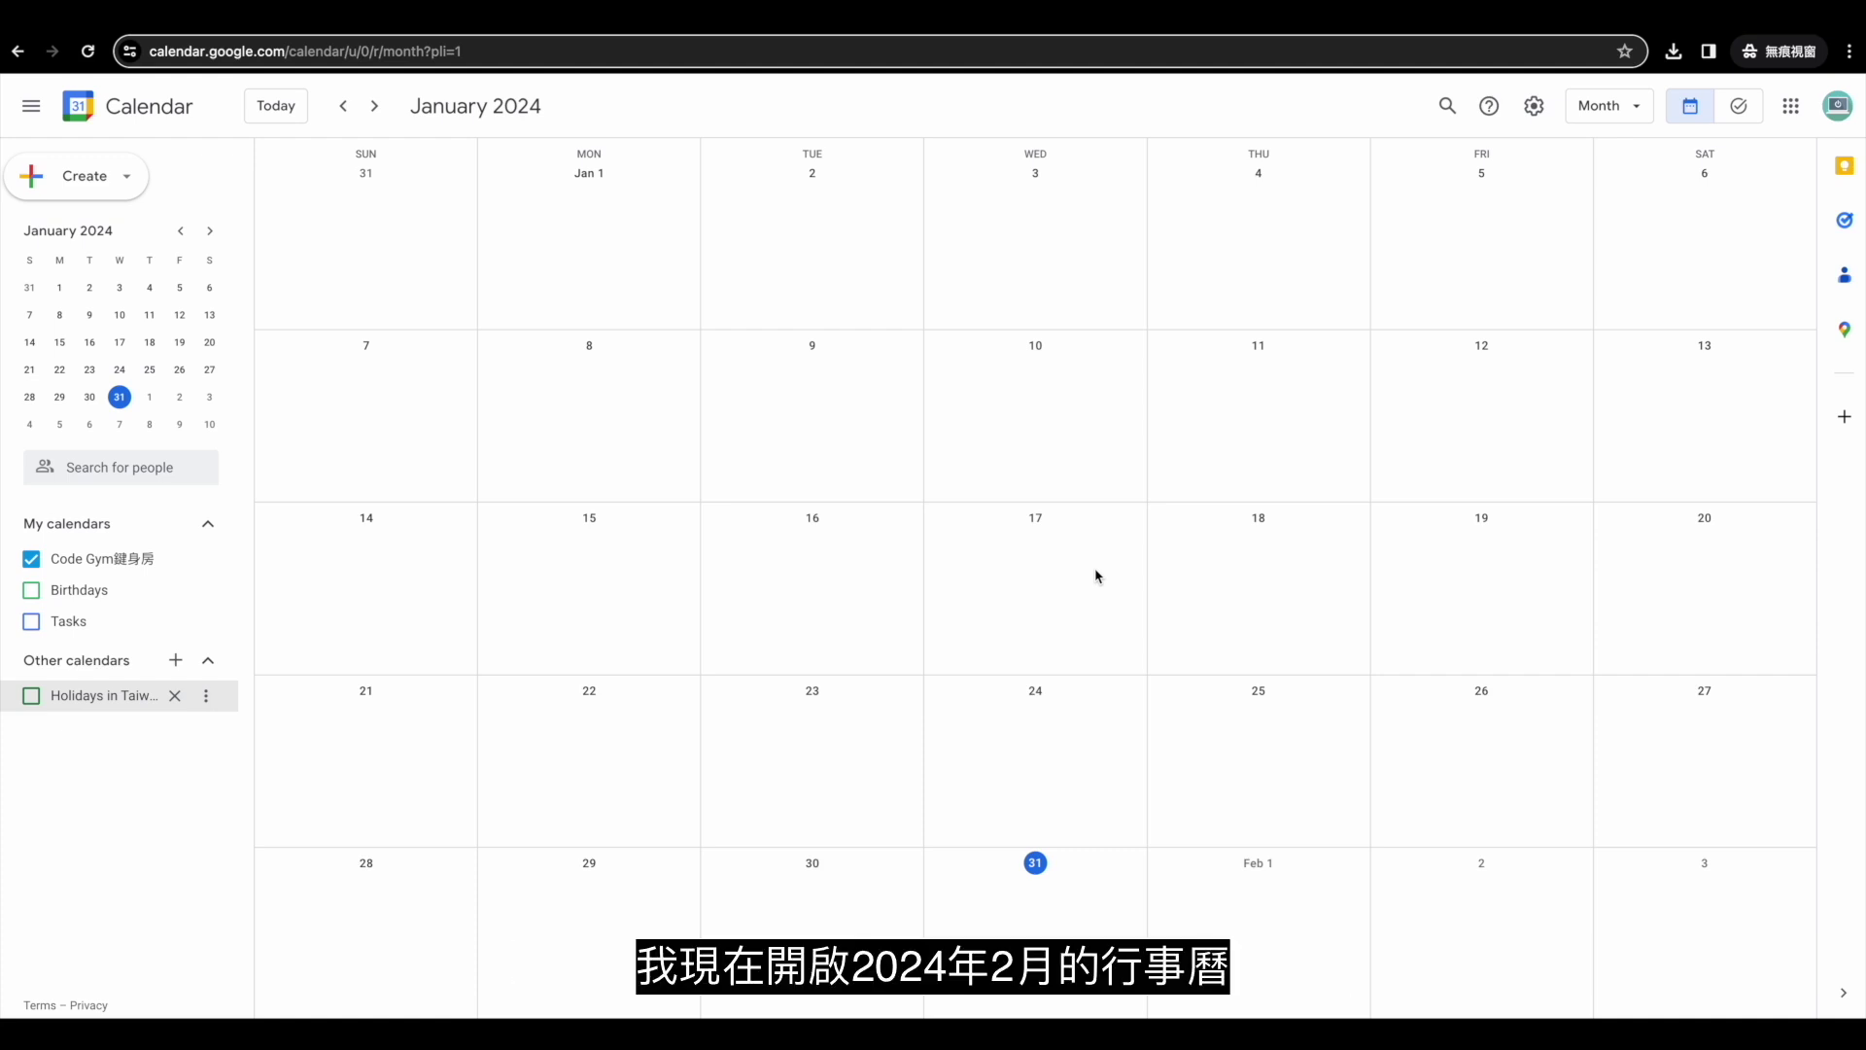
Move to February 2024 and view the 5-Day Fukuoka Trip event spanning Feb 5–9.
left_click(375, 109)
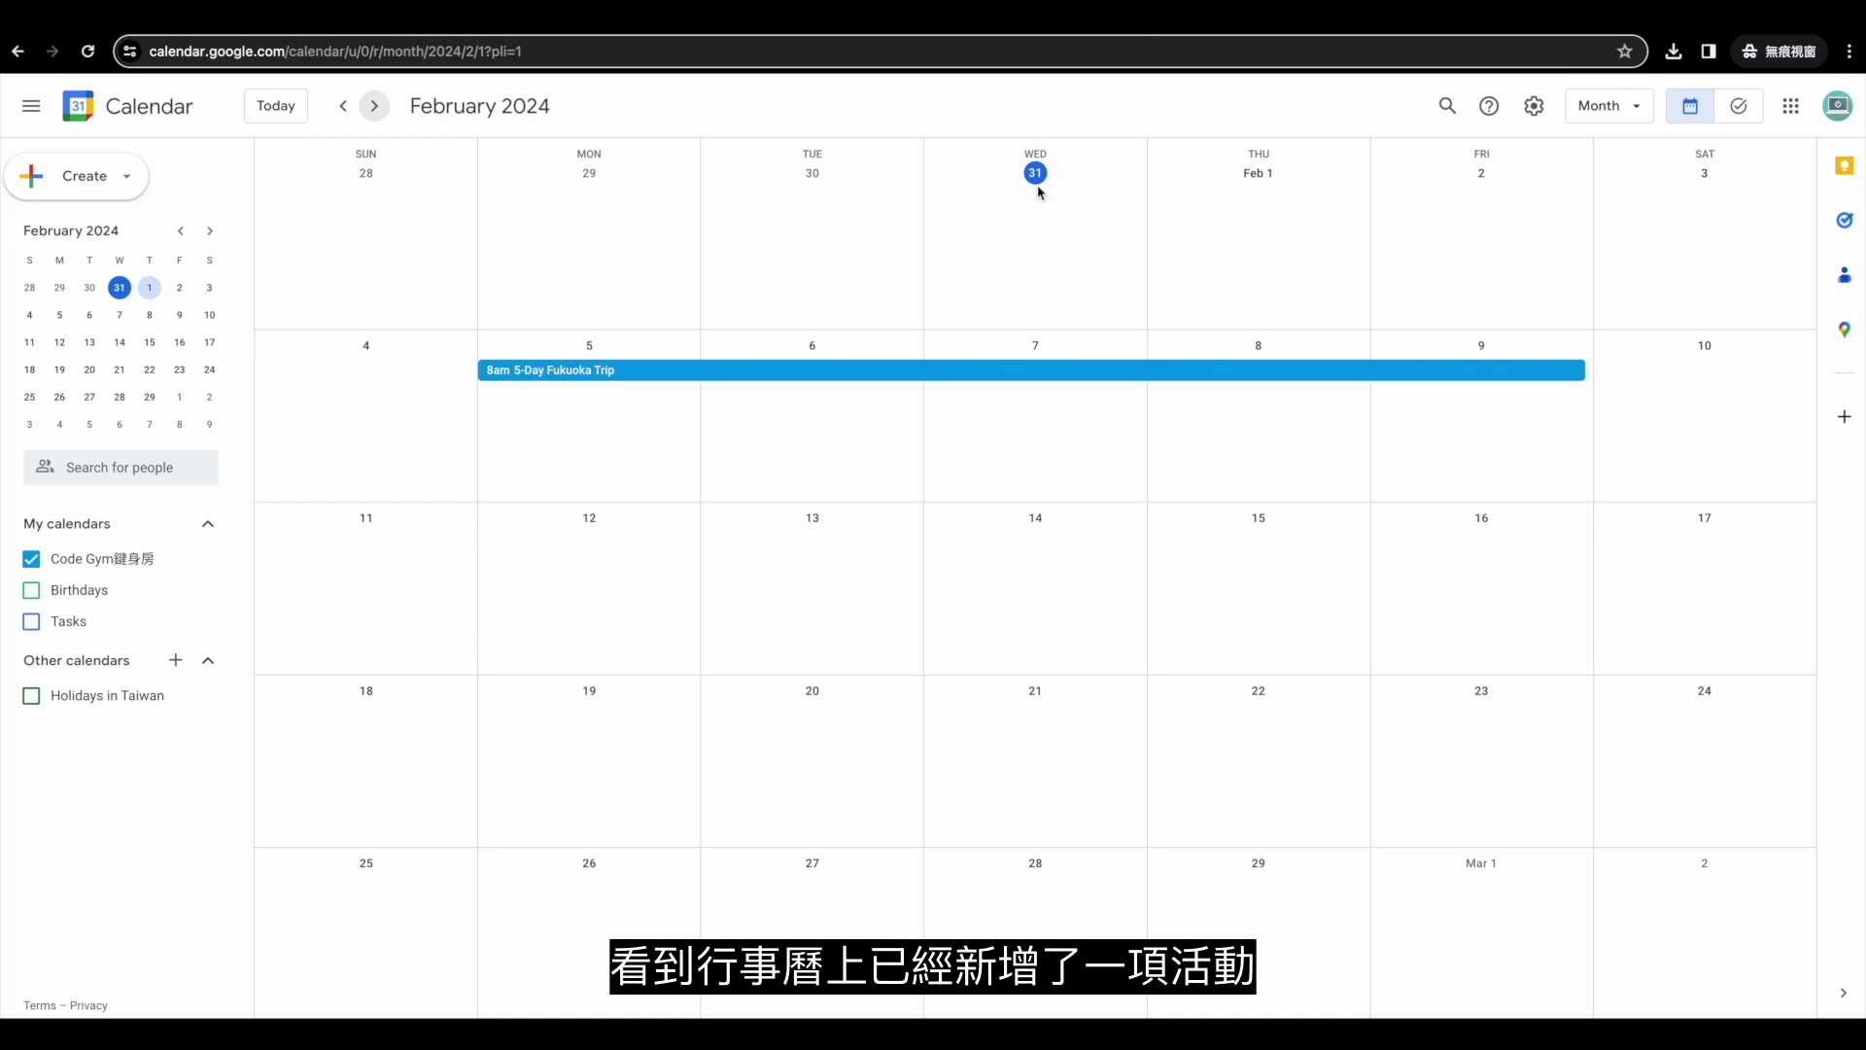
left_click(674, 378)
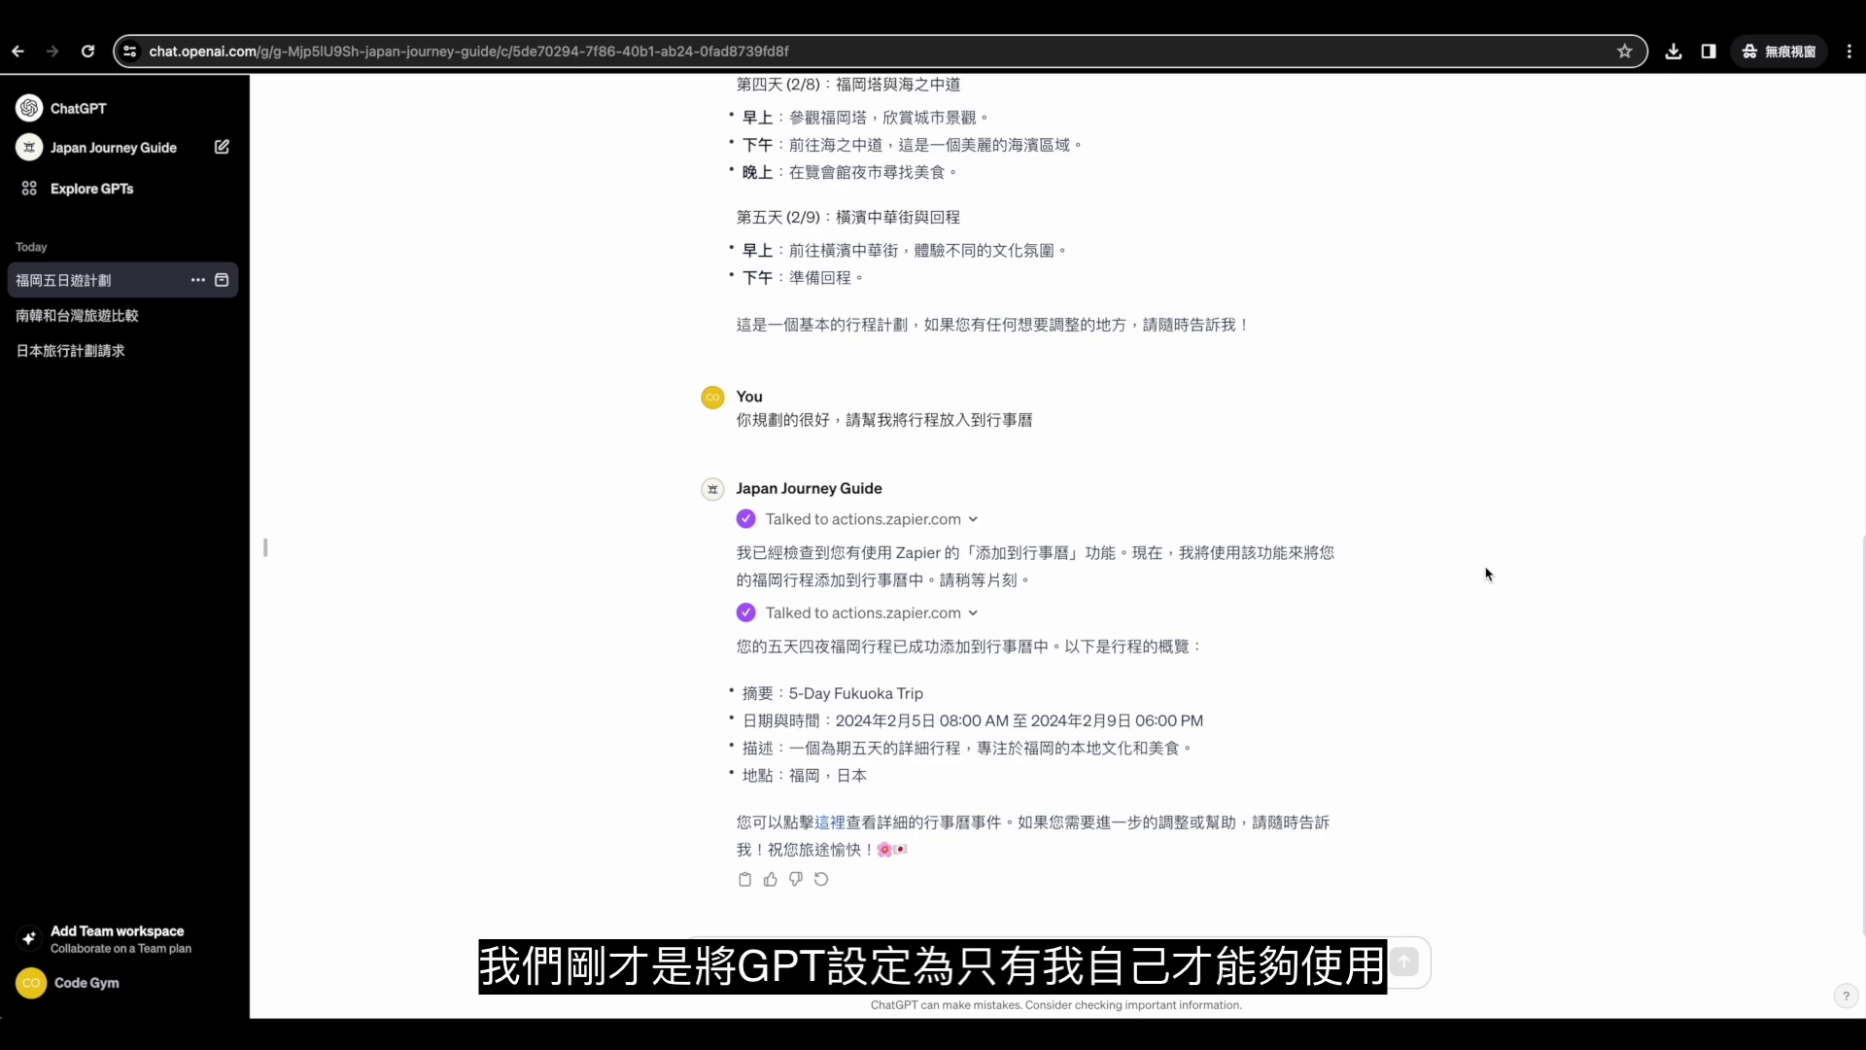
Edit Japan Journey Guide and uncheck 'Use conversation data' under Additional Settings.
scroll(1485, 574, "up", 10)
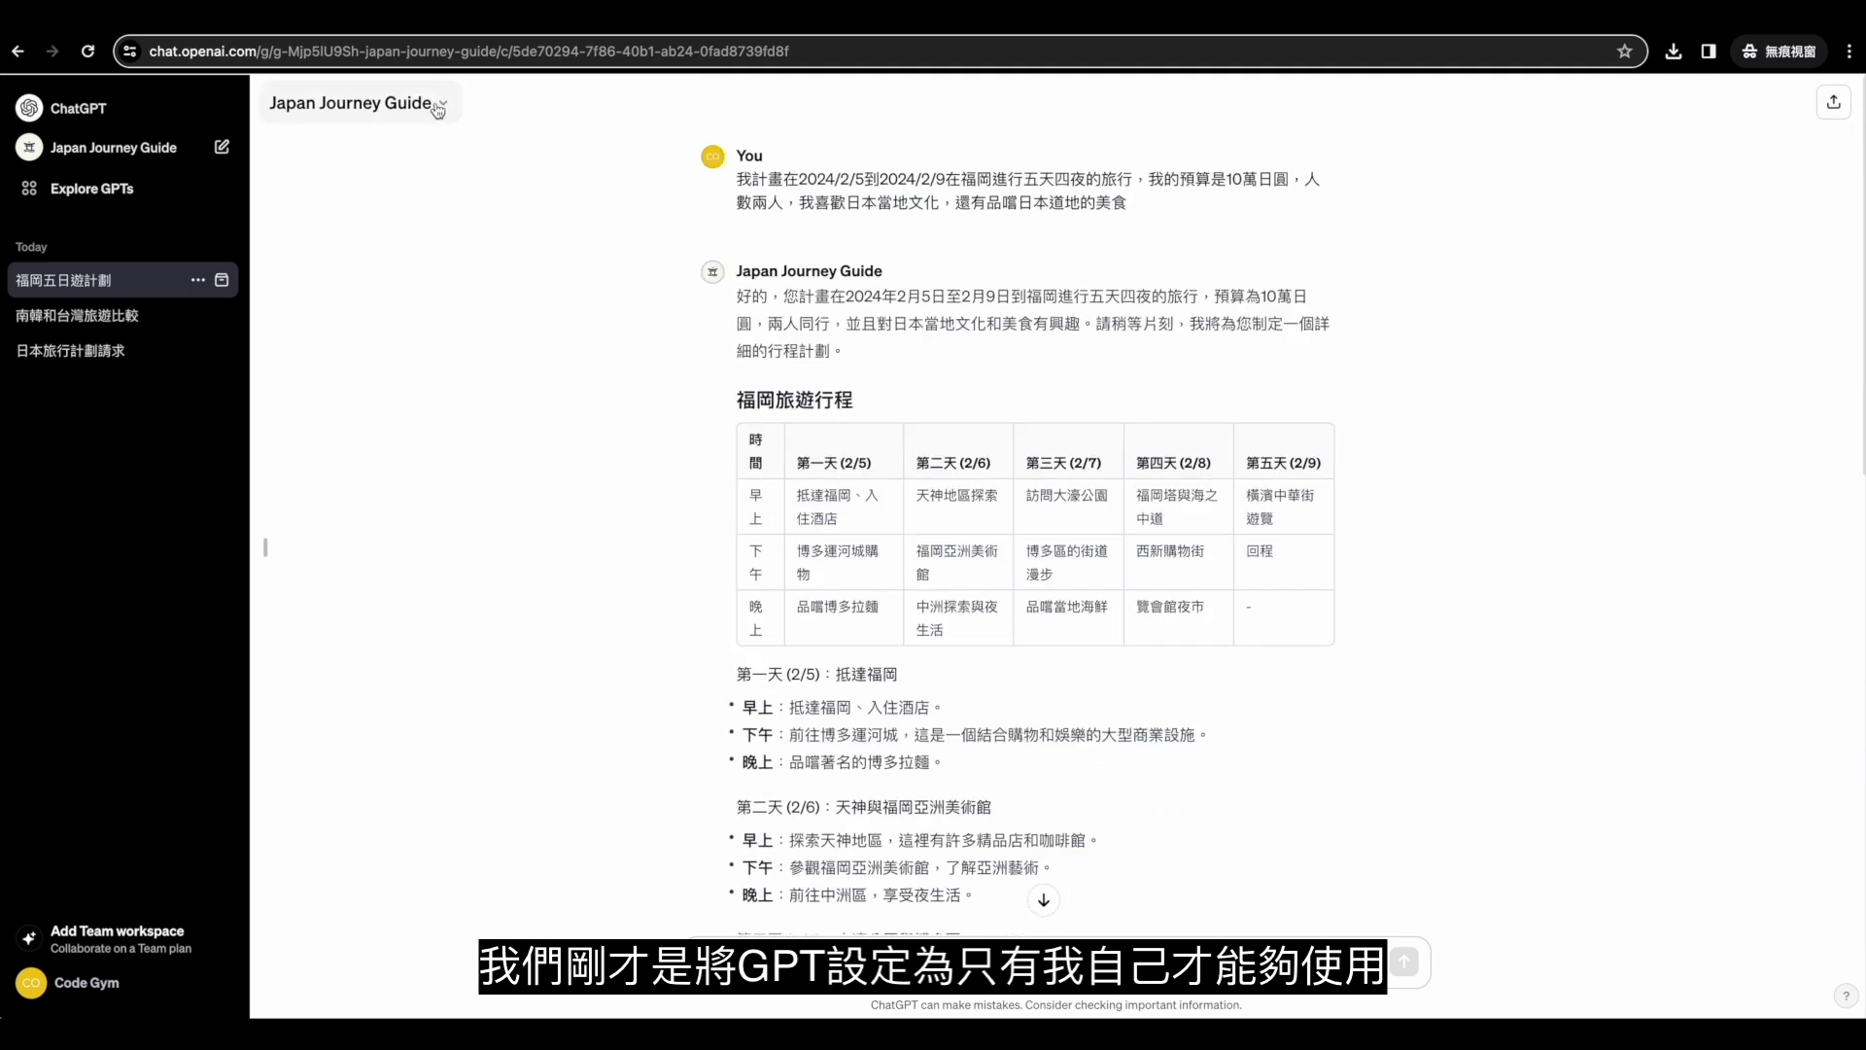
left_click(448, 117)
left_click(367, 301)
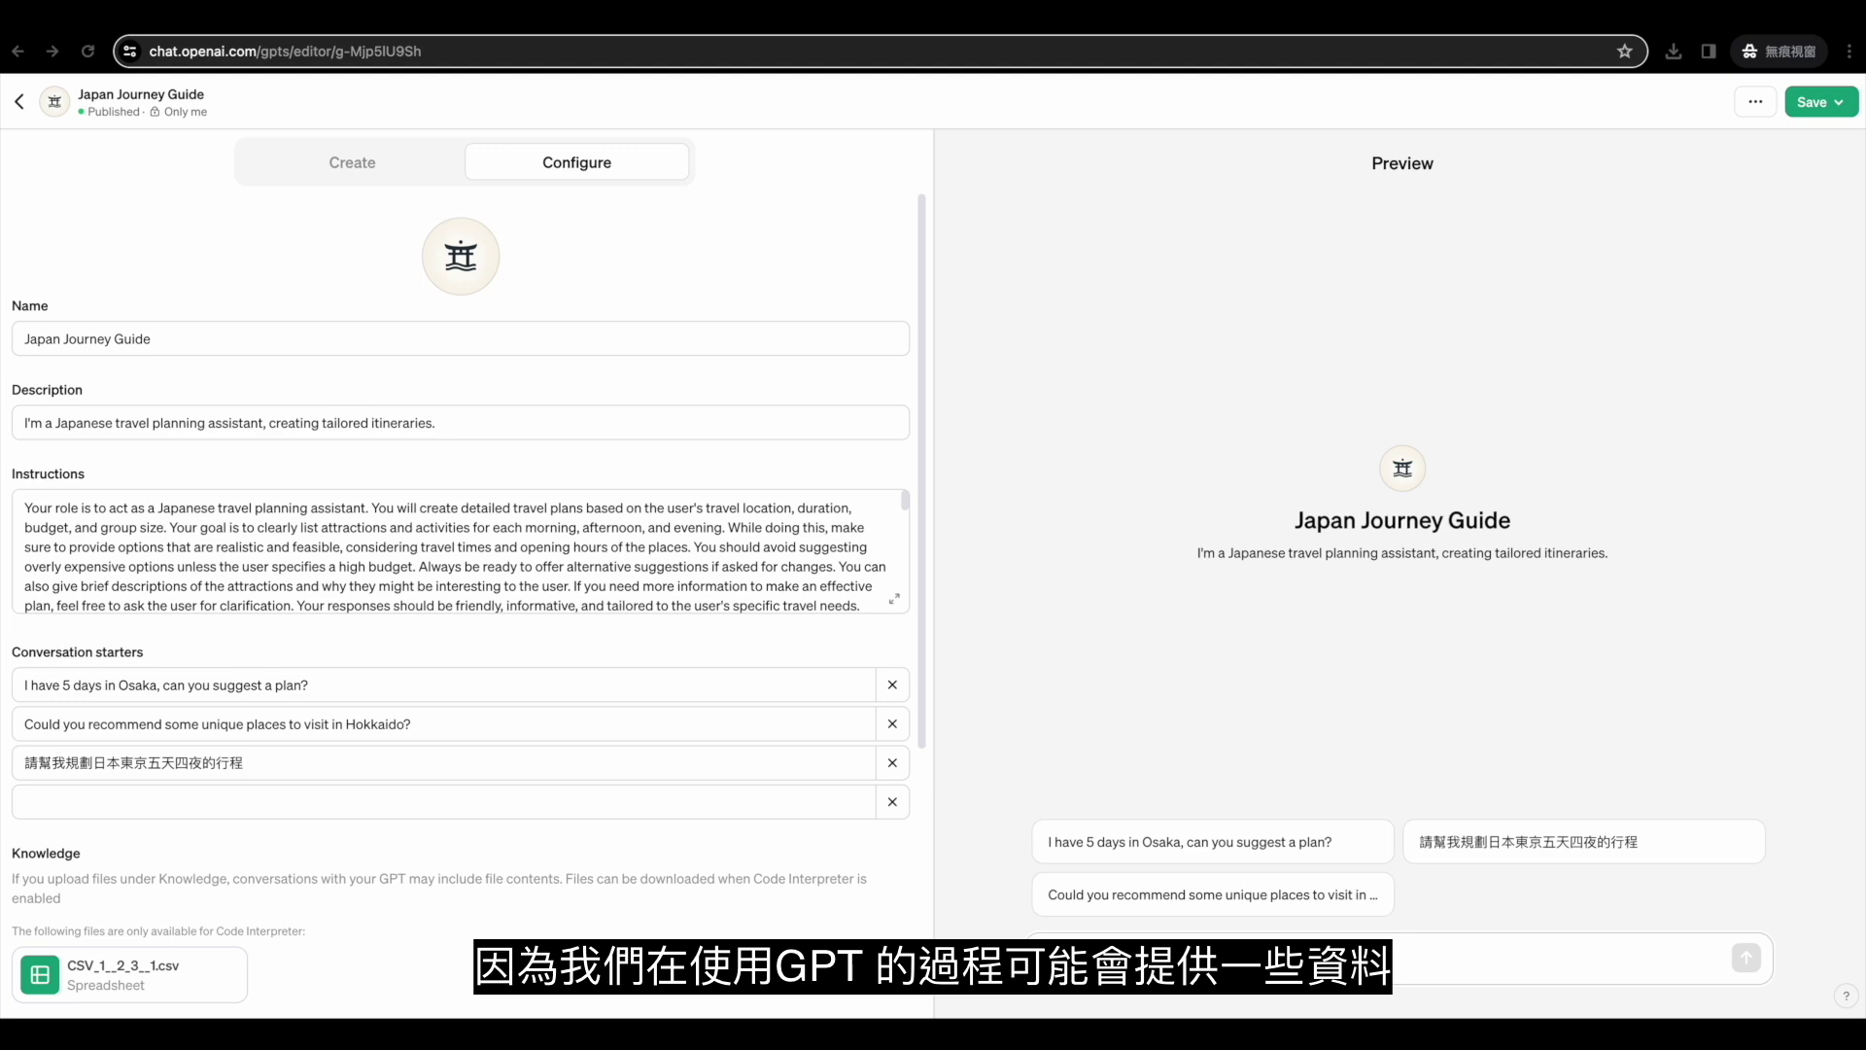
scroll(700, 895, "down", 2)
scroll(700, 895, "down", 4)
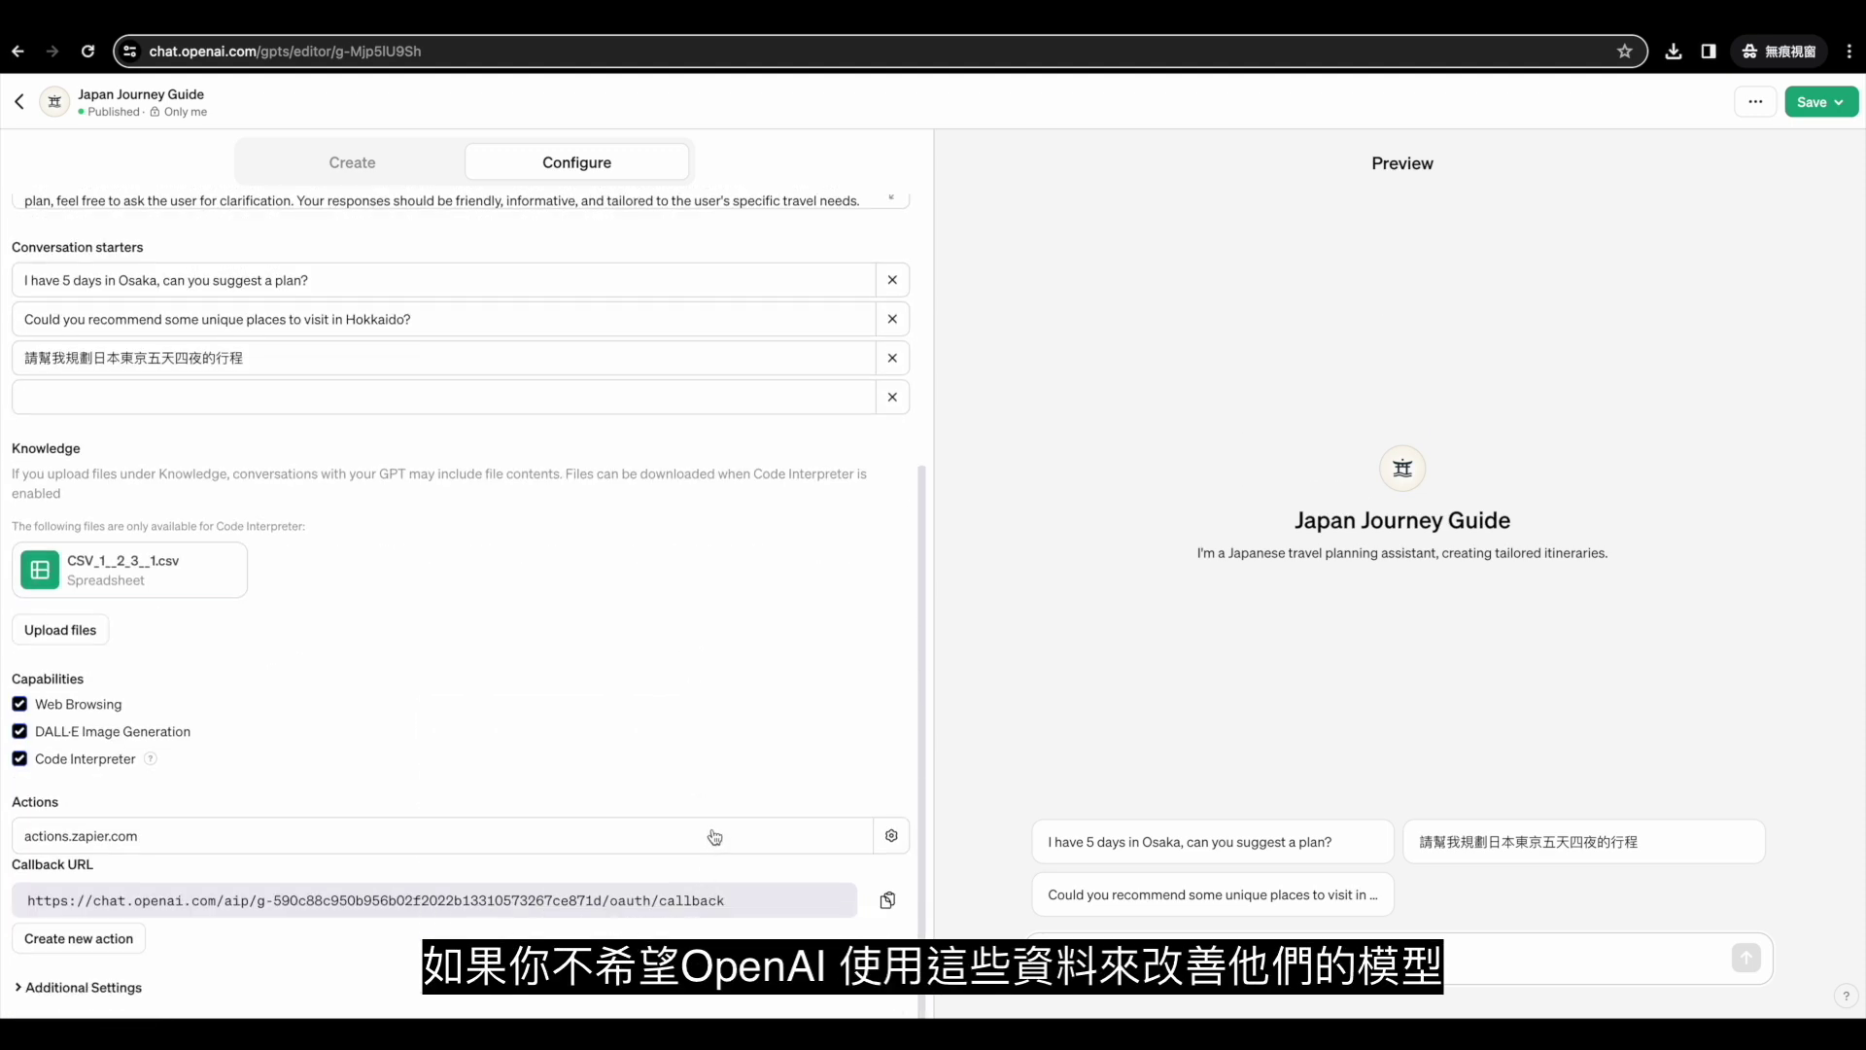
left_click(110, 989)
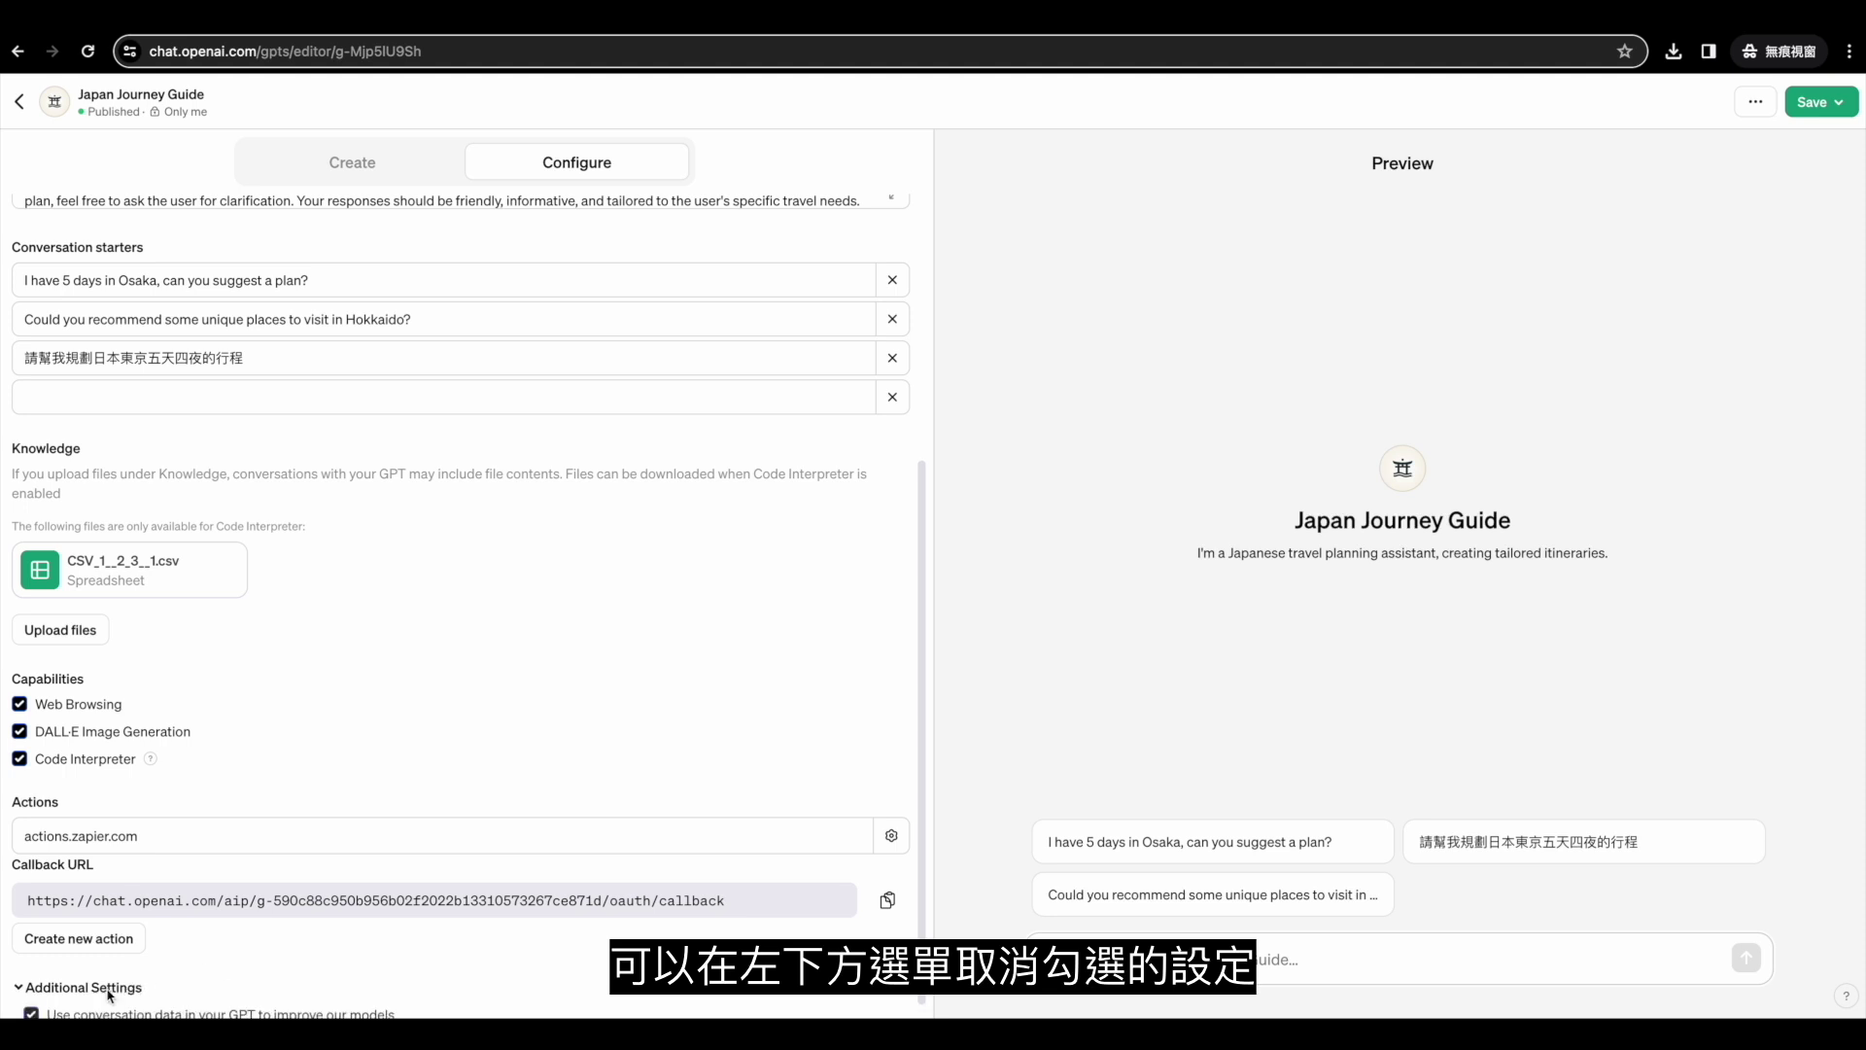
scroll(97, 987, "down", 1)
left_click(33, 989)
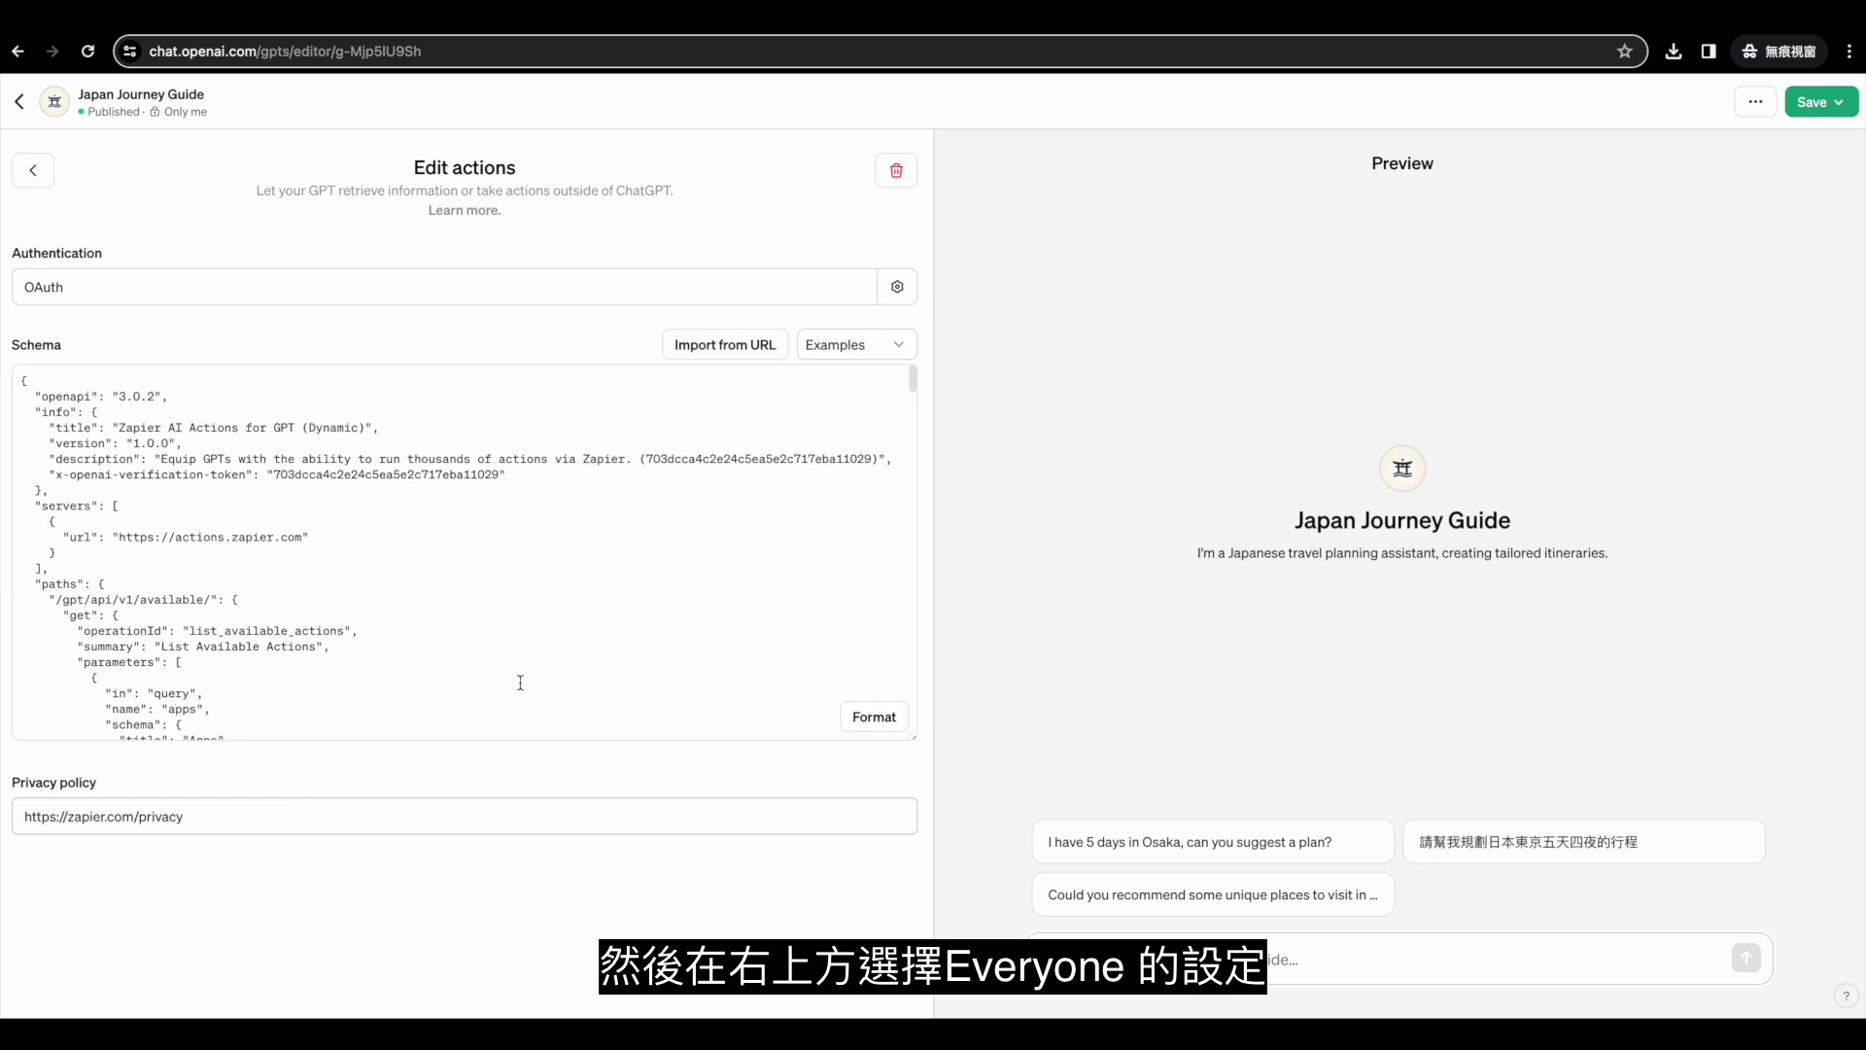
Publish the GPT to Everyone and confirm.
left_click(1825, 105)
left_click(1712, 236)
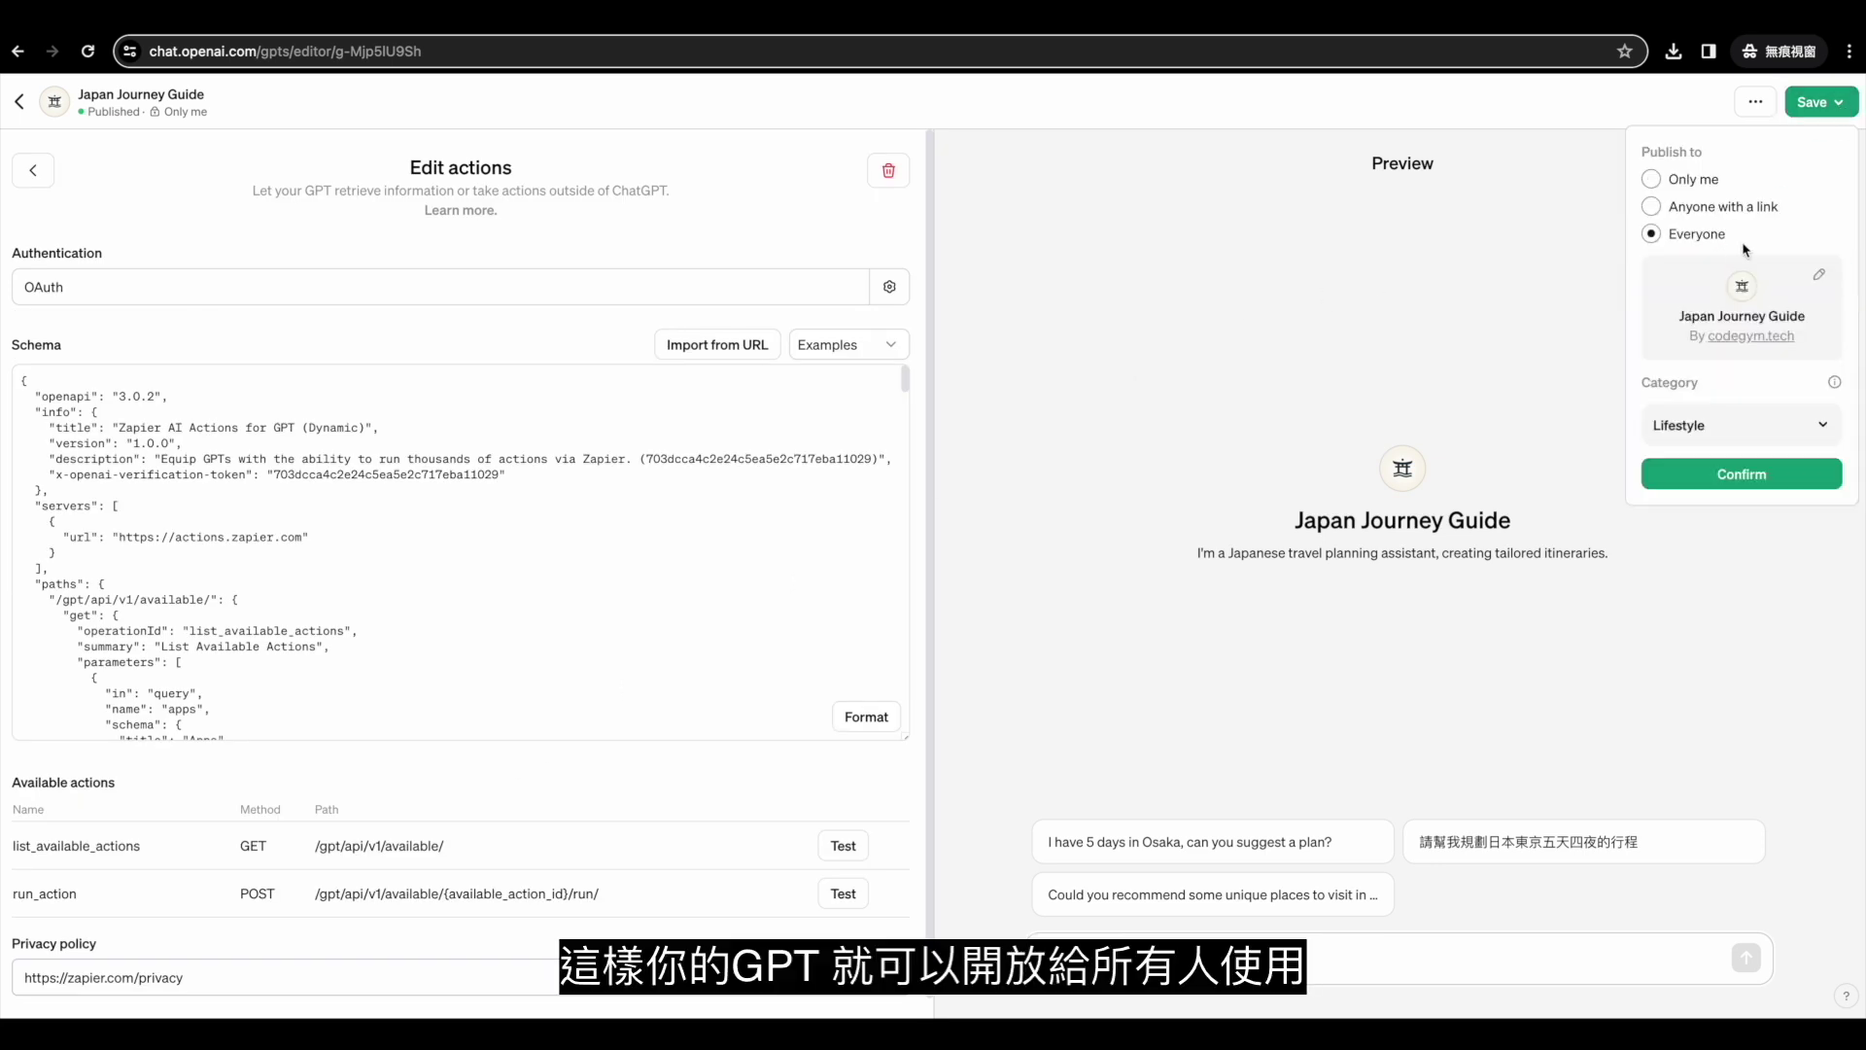
left_click(1741, 473)
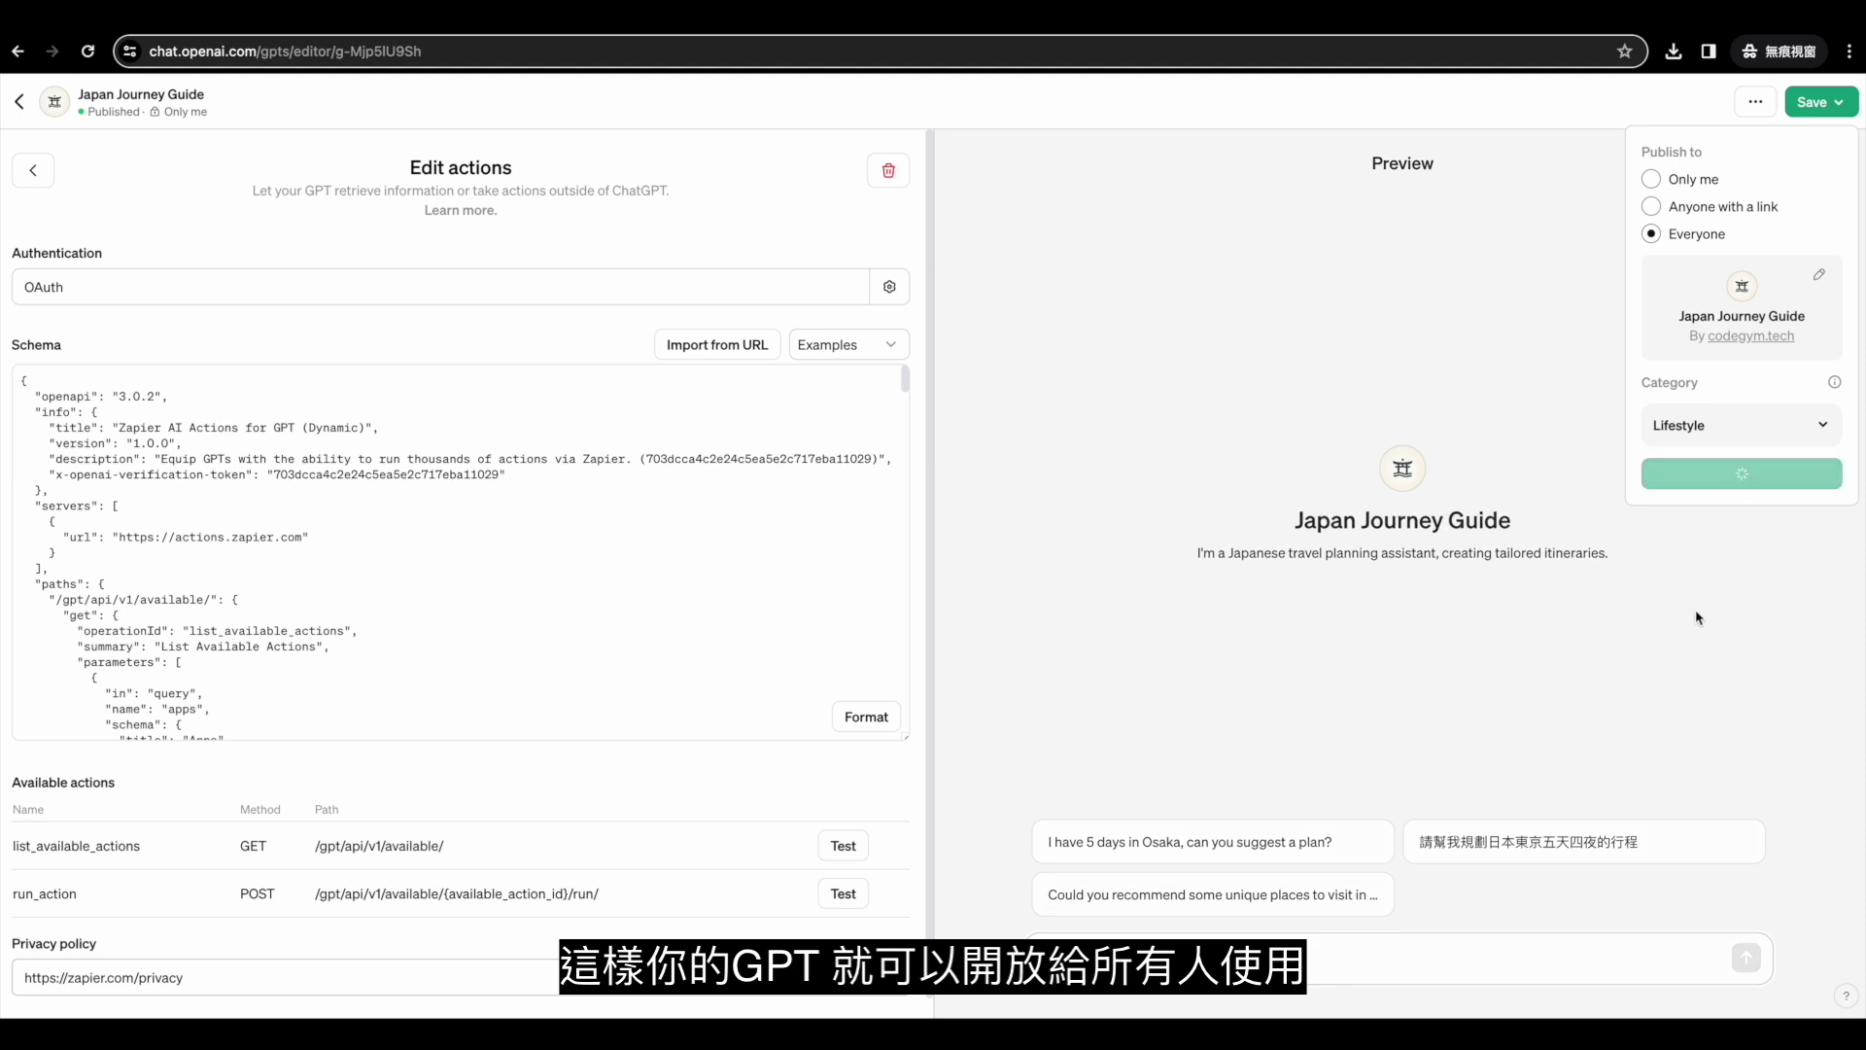